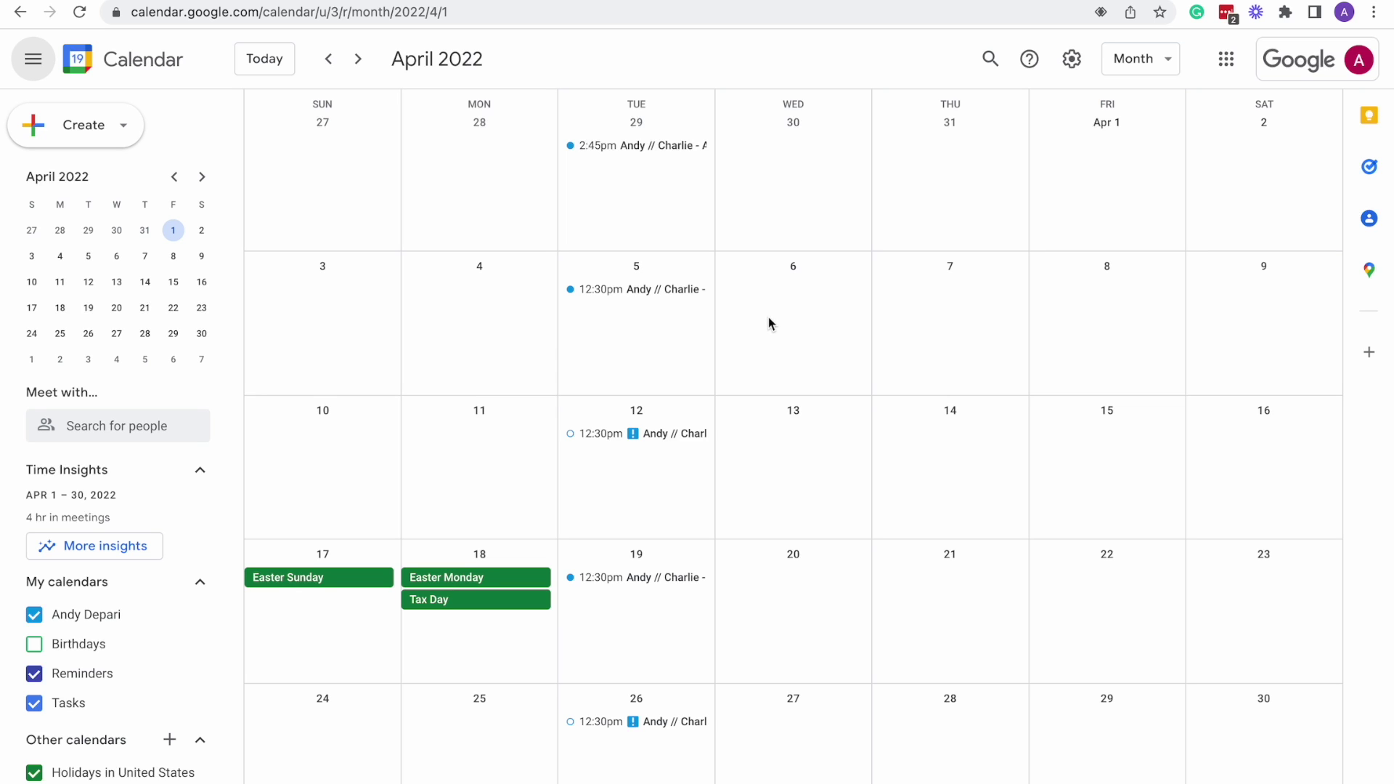
Advance the month view from April to August 2022, then head to google.com.
{"action": "key", "text": "n"}
{"action": "key", "text": "n"}
{"action": "key", "text": "n"}
{"action": "key", "text": "n"}
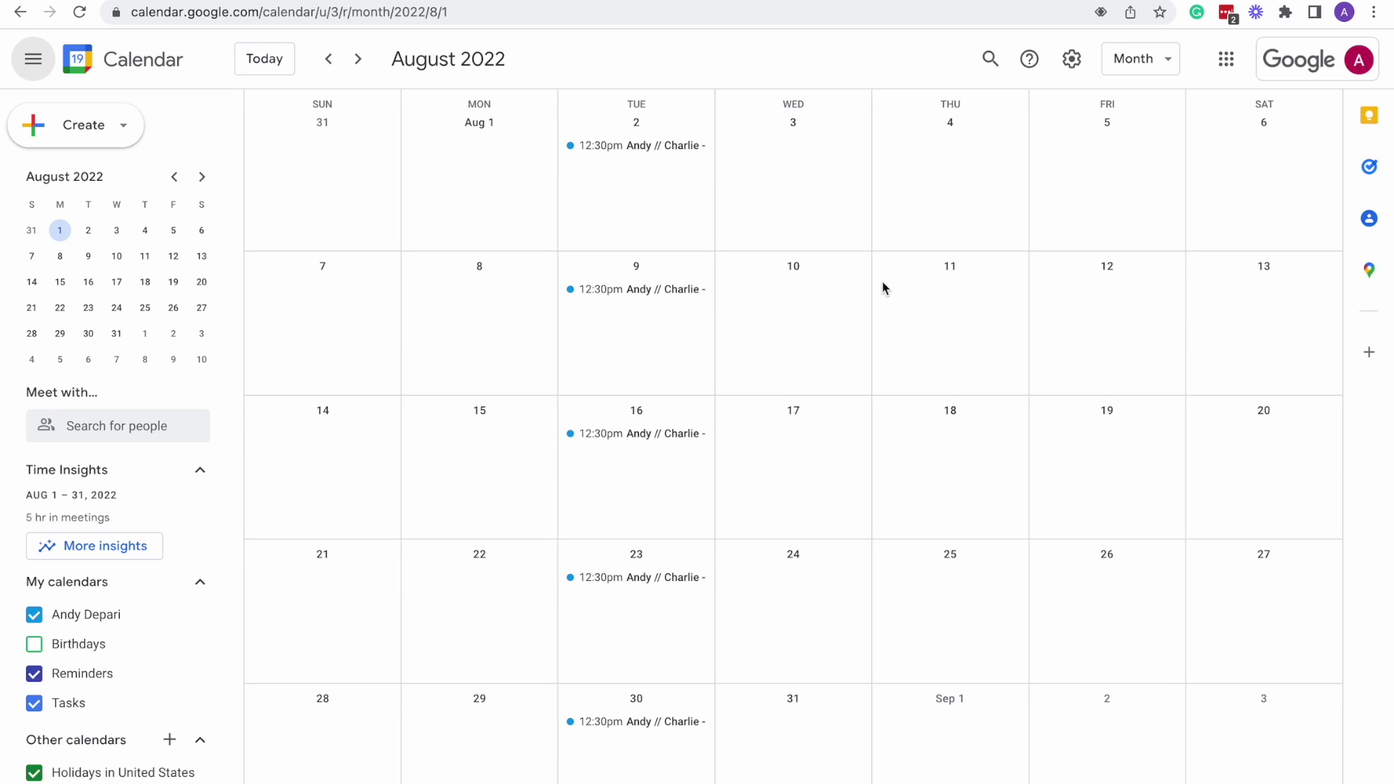
{"action": "mouse_move", "coordinate": [690, 2]}
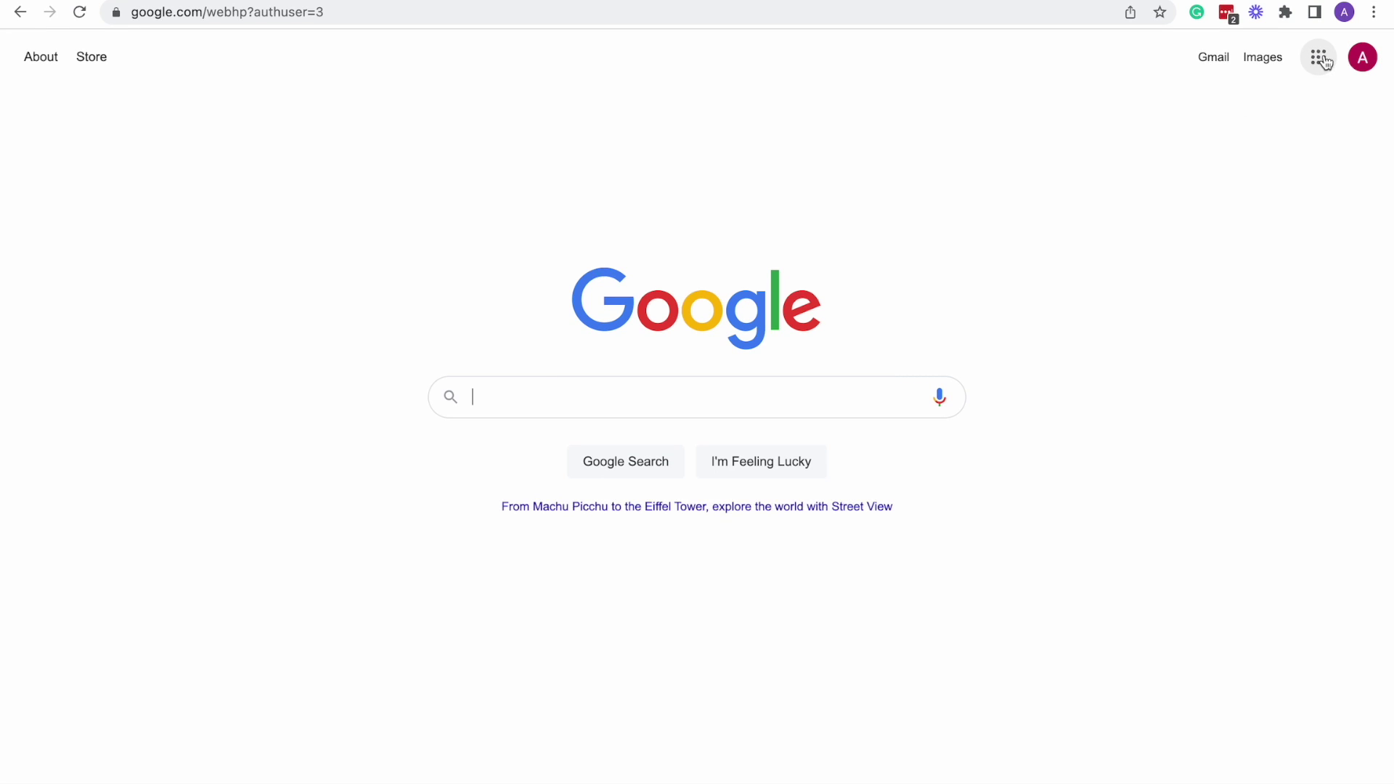
Reopen Google Calendar from the Google apps grid, landing on the July 2022 month.
{"action": "left_click", "coordinate": [1321, 64]}
{"action": "left_click", "coordinate": [1322, 62]}
{"action": "left_click", "coordinate": [1321, 62]}
{"action": "scroll", "coordinate": [1260, 227], "scroll_direction": "down", "scroll_amount": 1}
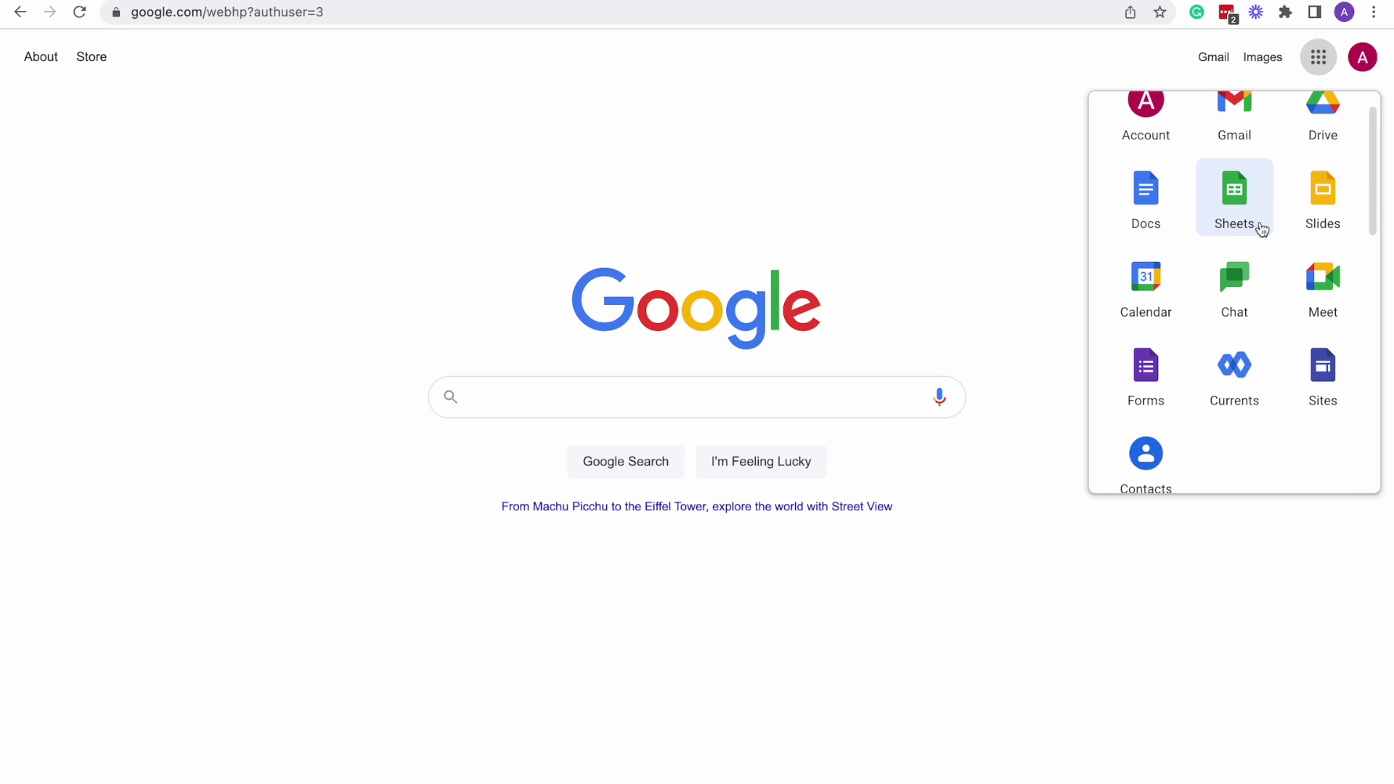
{"action": "left_click", "coordinate": [1148, 290]}
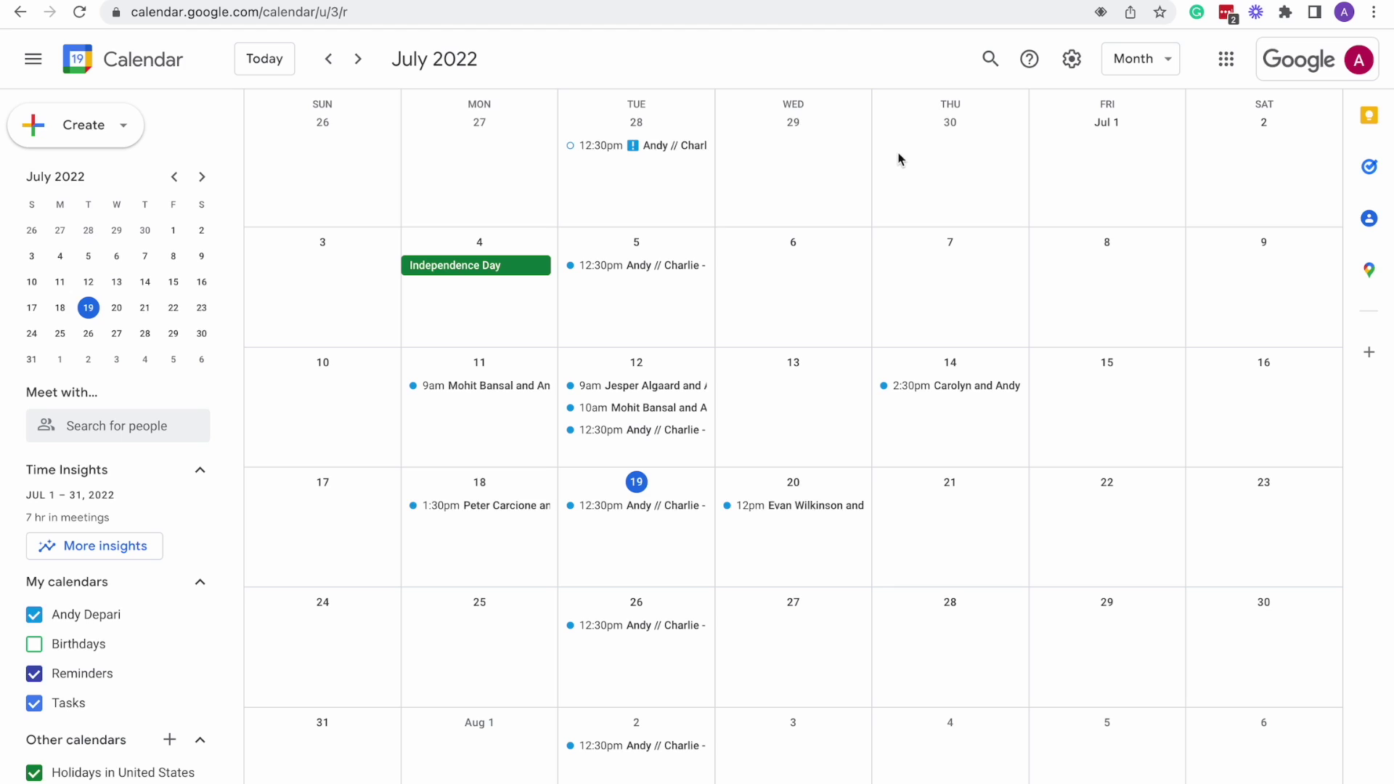
{"action": "left_click", "coordinate": [1225, 59]}
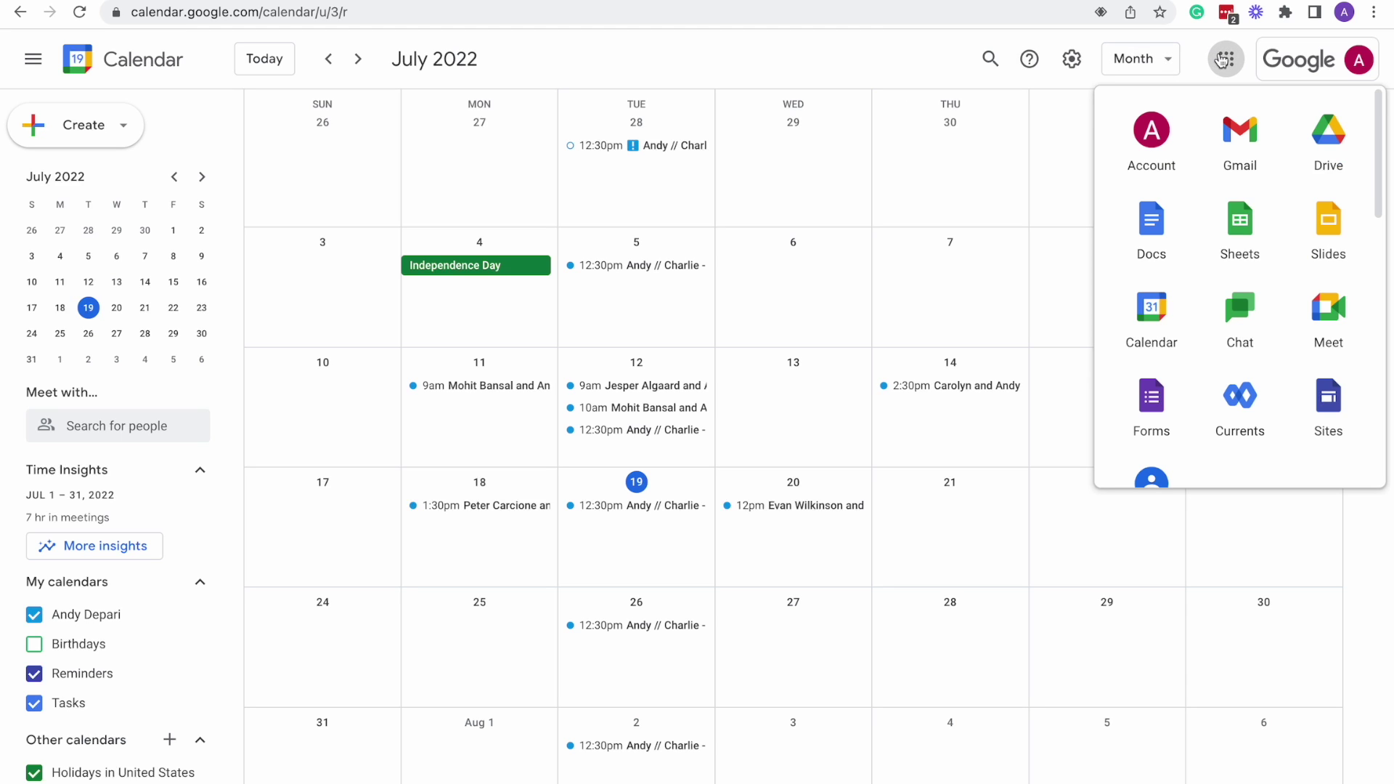
{"action": "left_click", "coordinate": [1224, 60]}
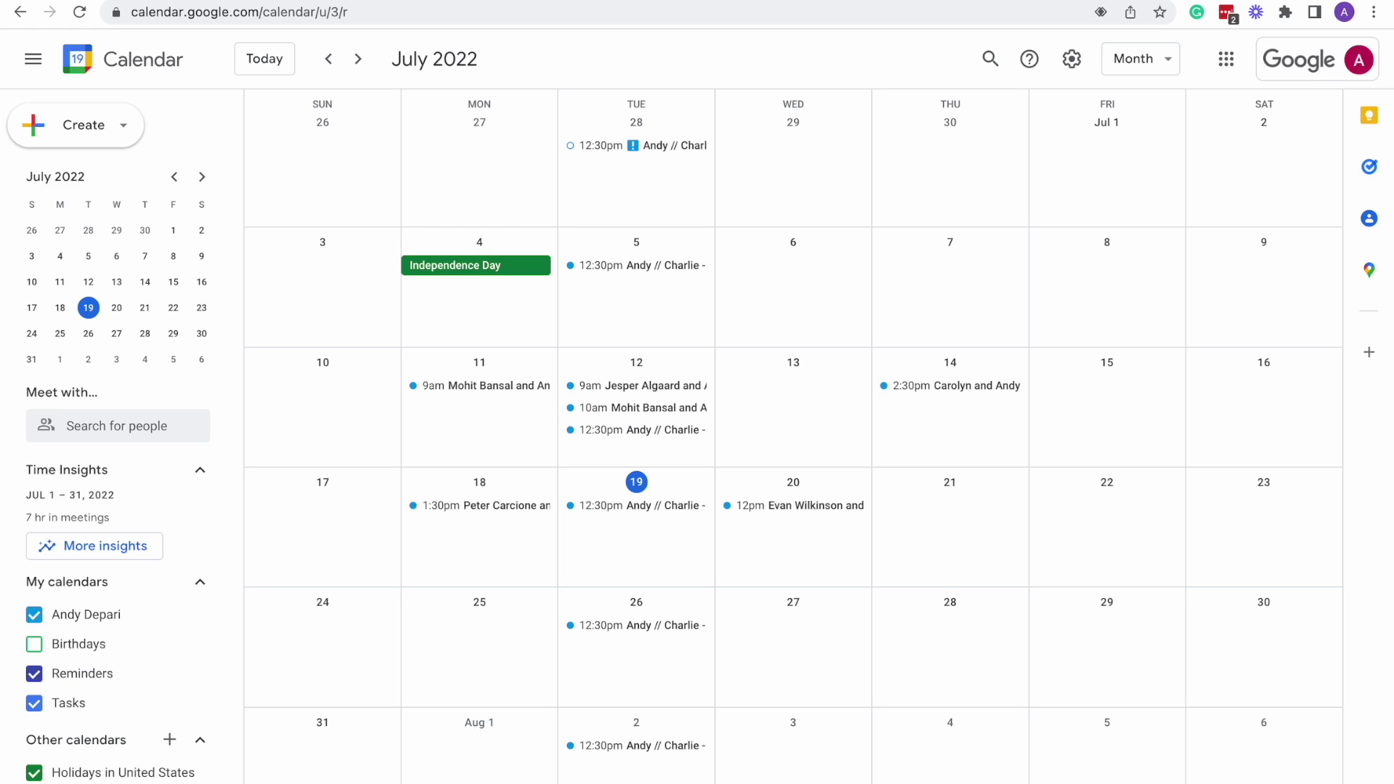
{"action": "mouse_move", "coordinate": [879, 1]}
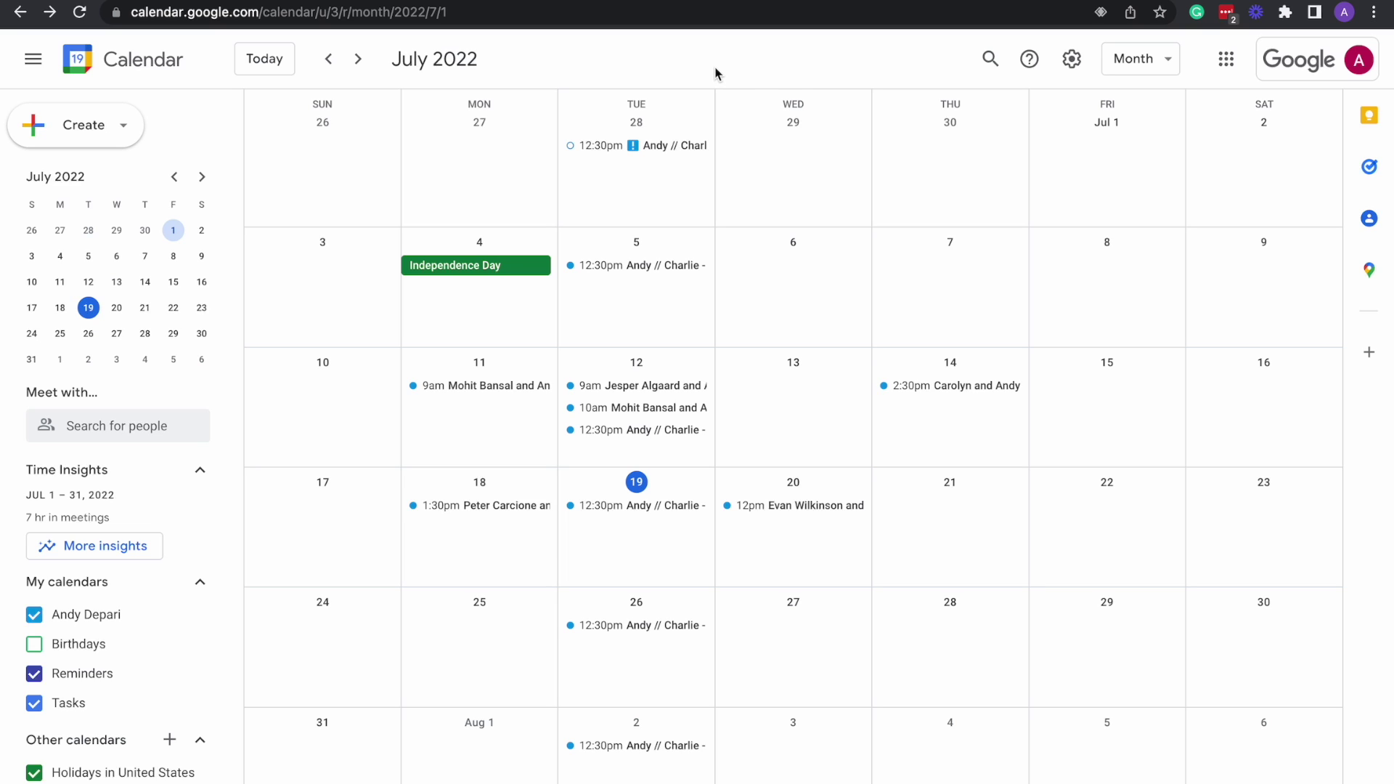
{"action": "left_click", "coordinate": [359, 61]}
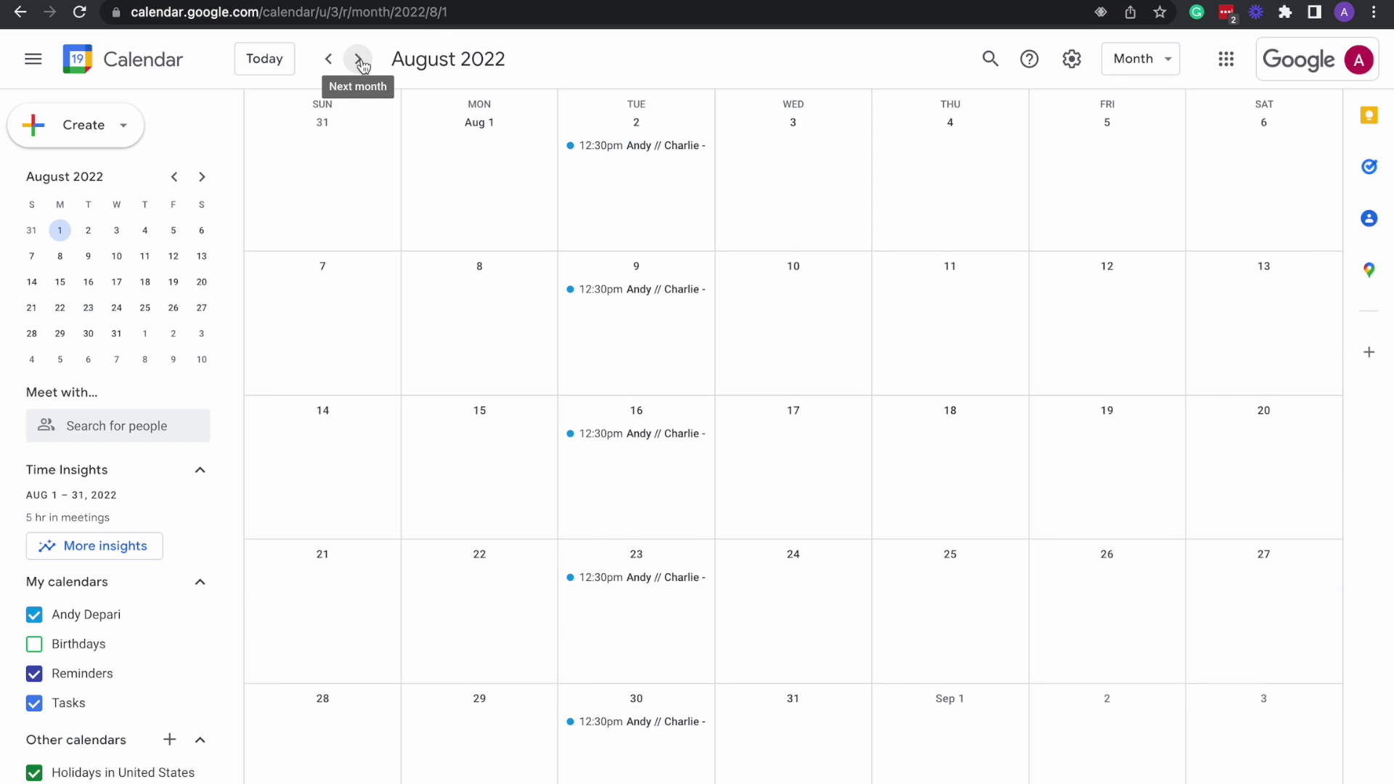
{"action": "left_click", "coordinate": [359, 61]}
{"action": "left_click", "coordinate": [327, 64]}
{"action": "left_click", "coordinate": [327, 64]}
{"action": "left_click", "coordinate": [327, 64]}
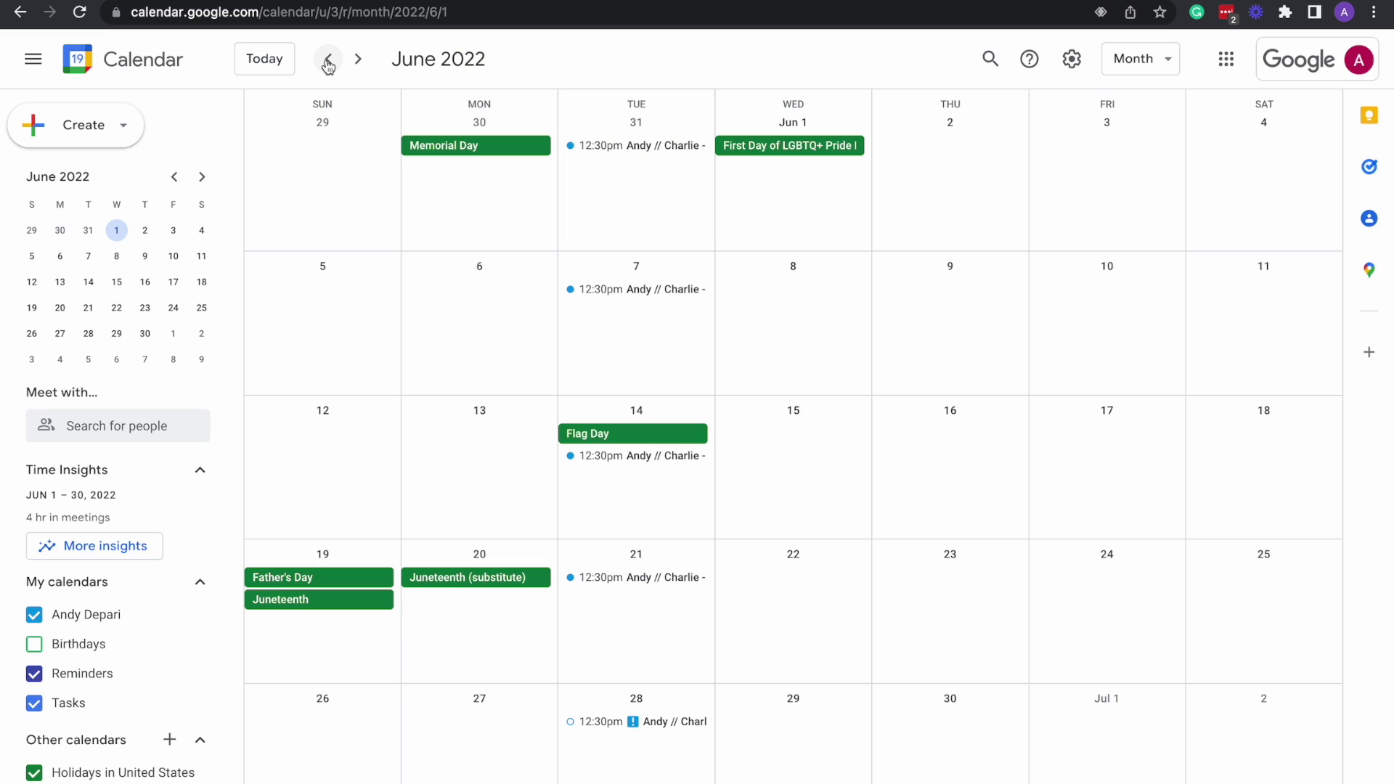
{"action": "left_click", "coordinate": [359, 58]}
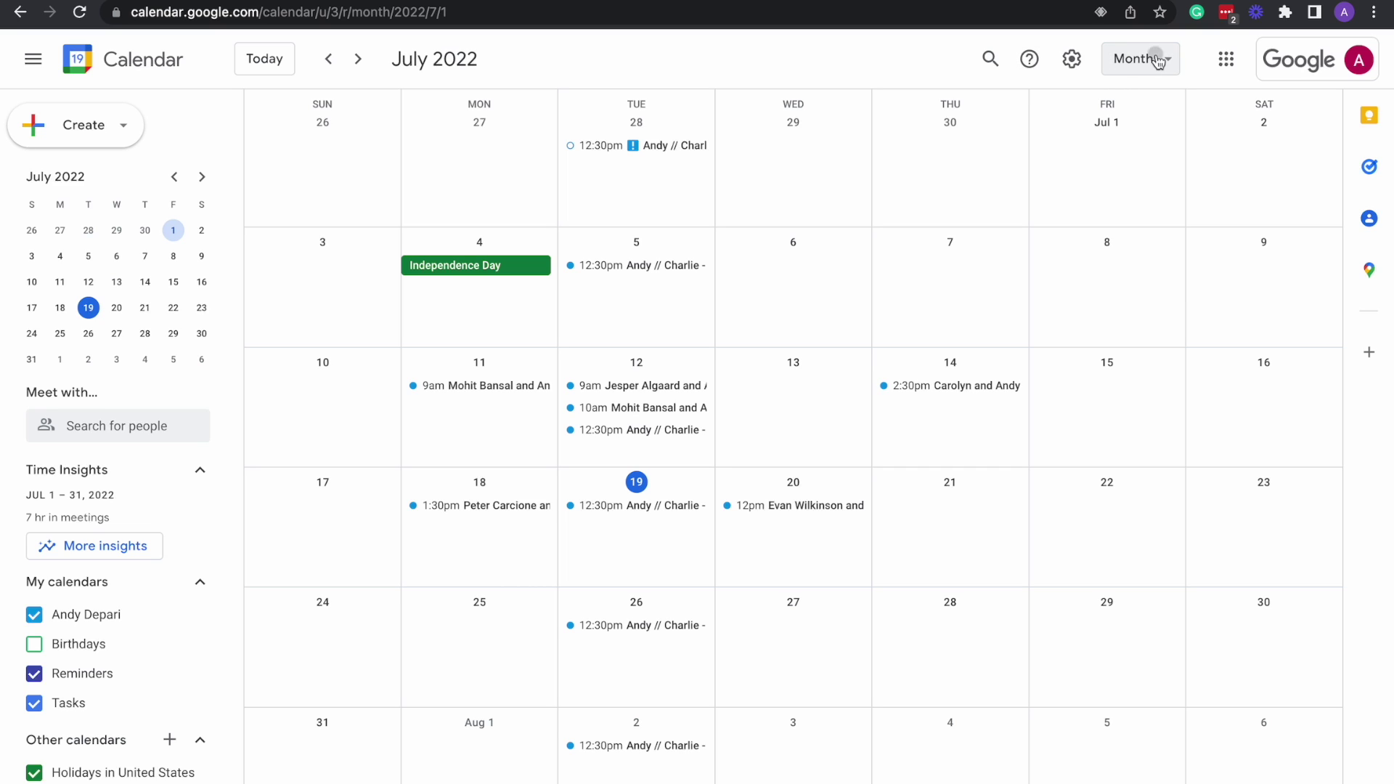
Switch to the Day view and step forward to July 3, 2022.
{"action": "left_click", "coordinate": [1151, 63]}
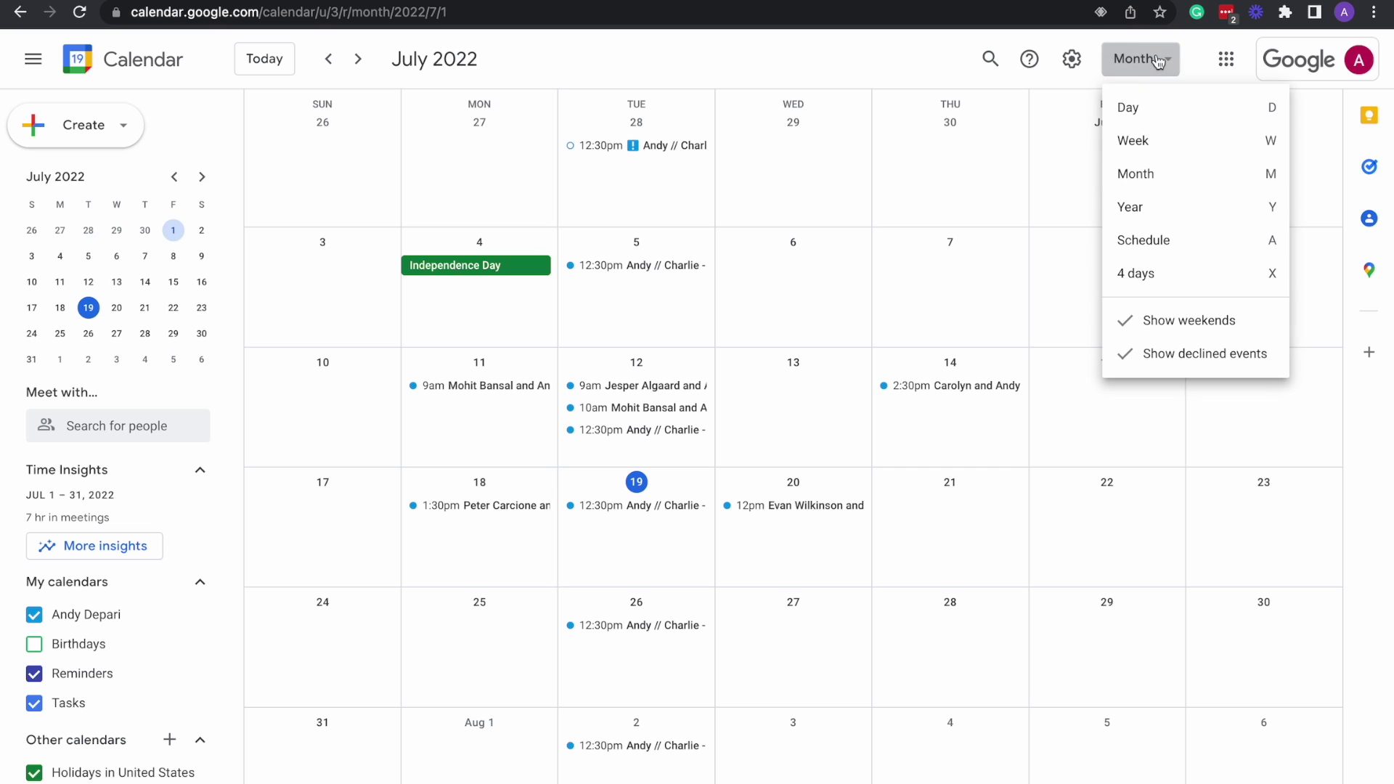
{"action": "left_click", "coordinate": [1150, 112]}
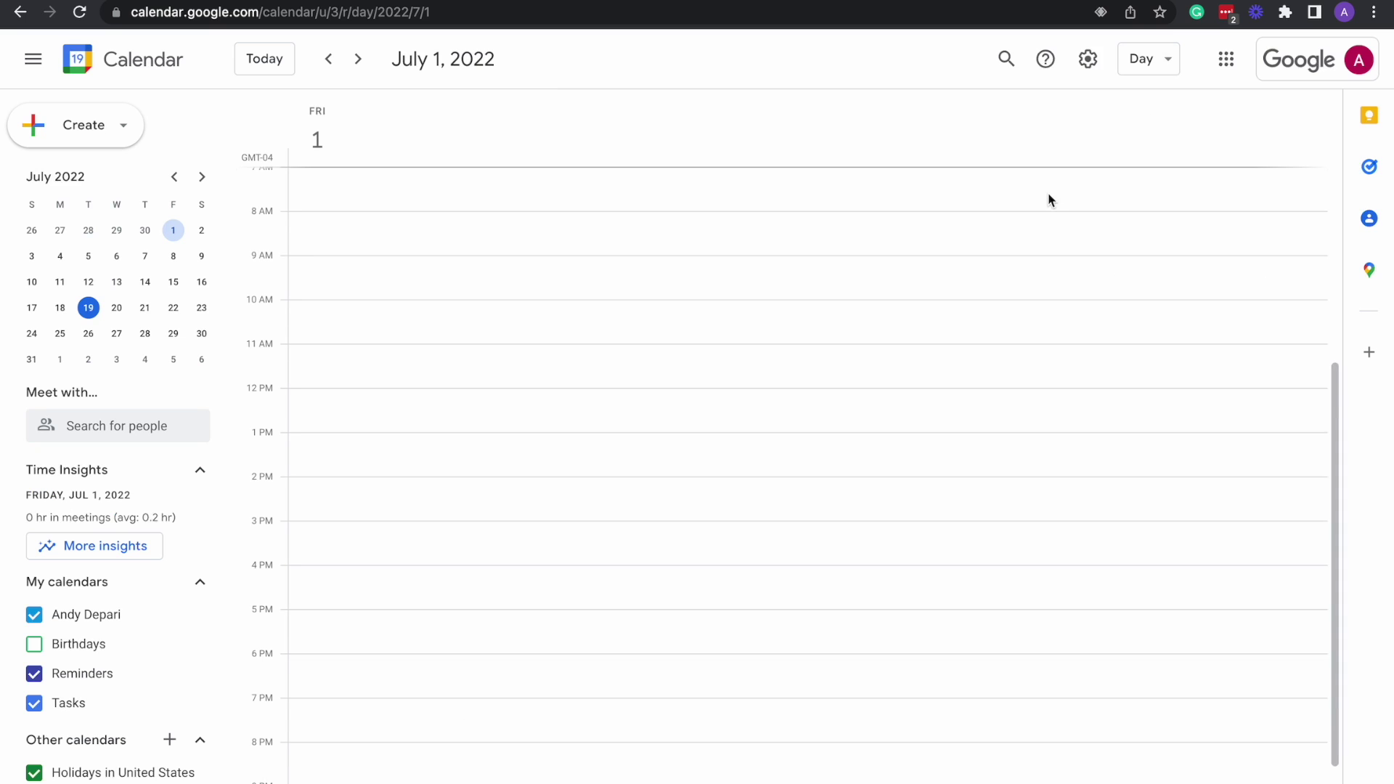
{"action": "left_click", "coordinate": [363, 63]}
{"action": "left_click", "coordinate": [359, 62]}
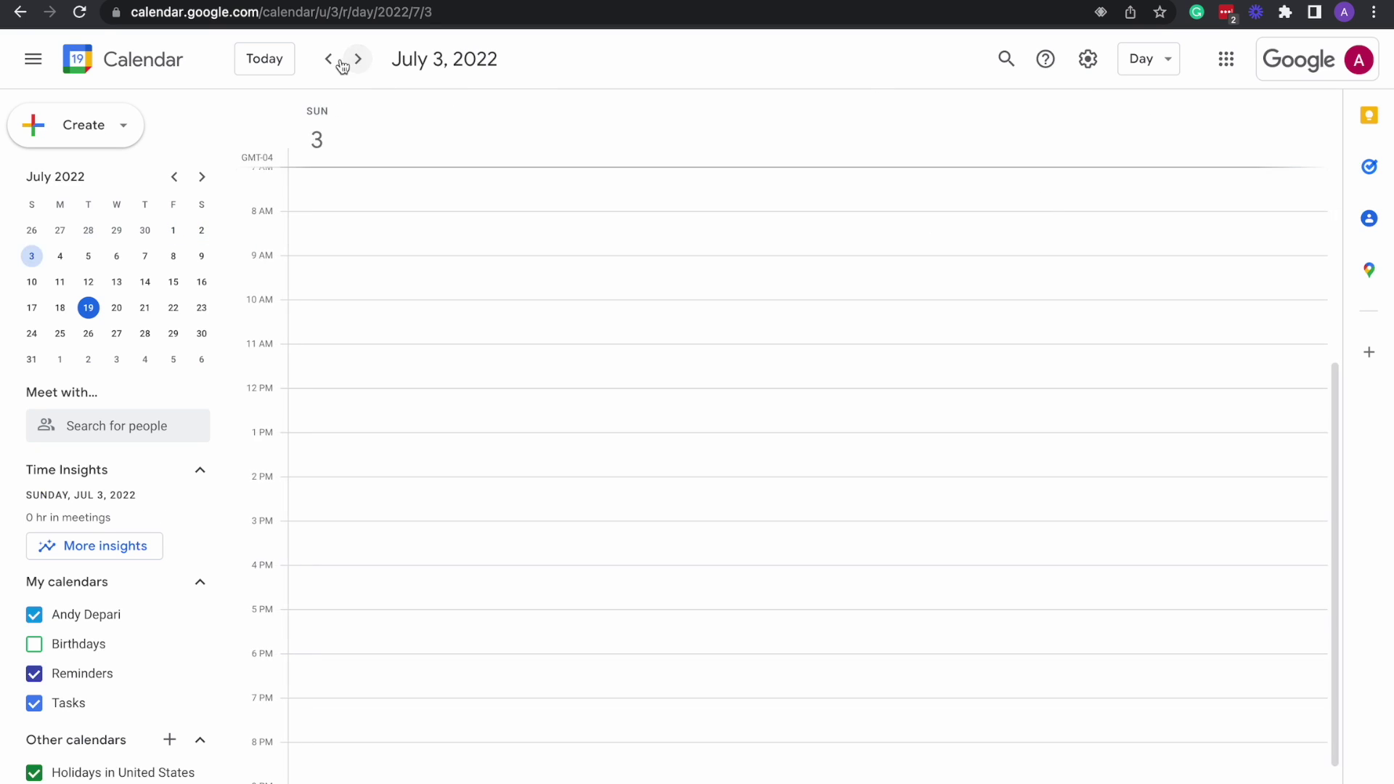
Show the week of July 3–9, then move on to the 4-day layout.
{"action": "left_click", "coordinate": [1137, 61]}
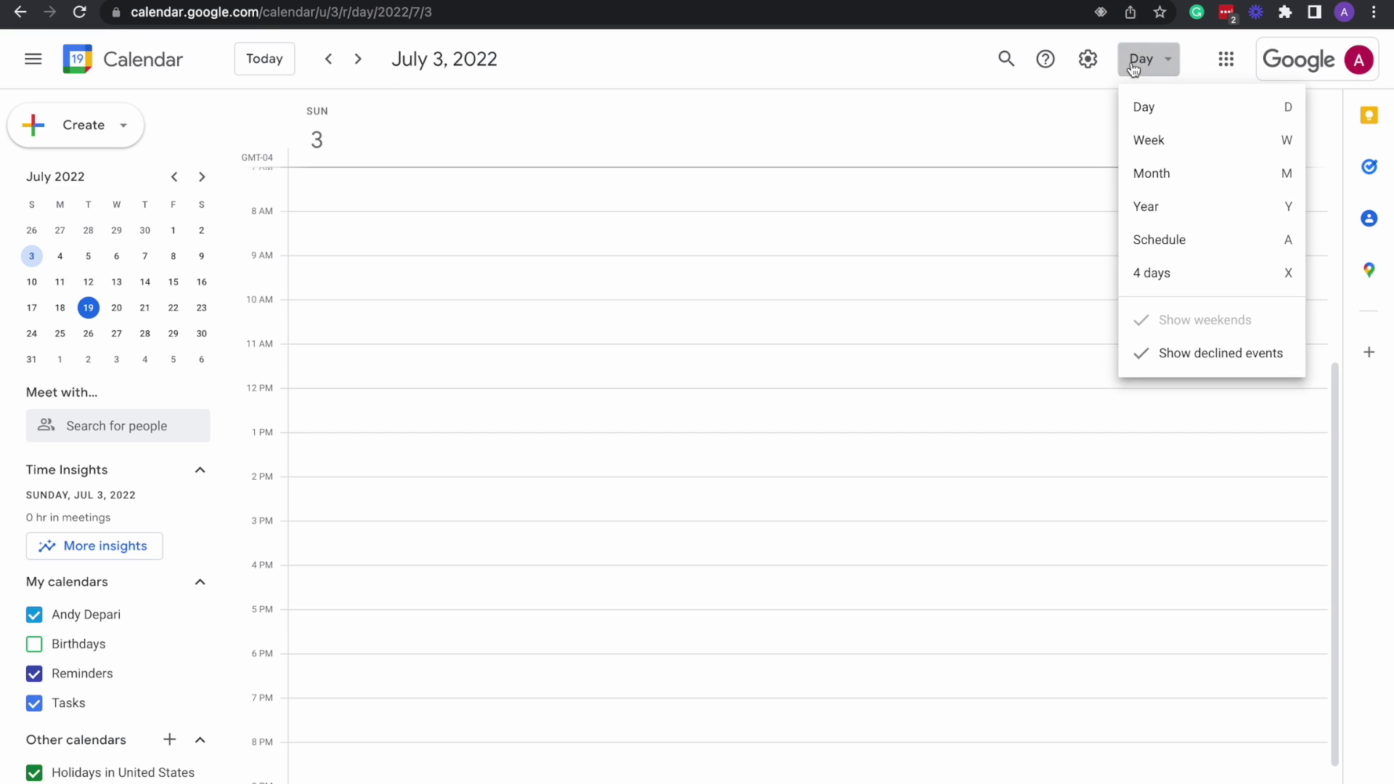
{"action": "left_click", "coordinate": [1150, 135]}
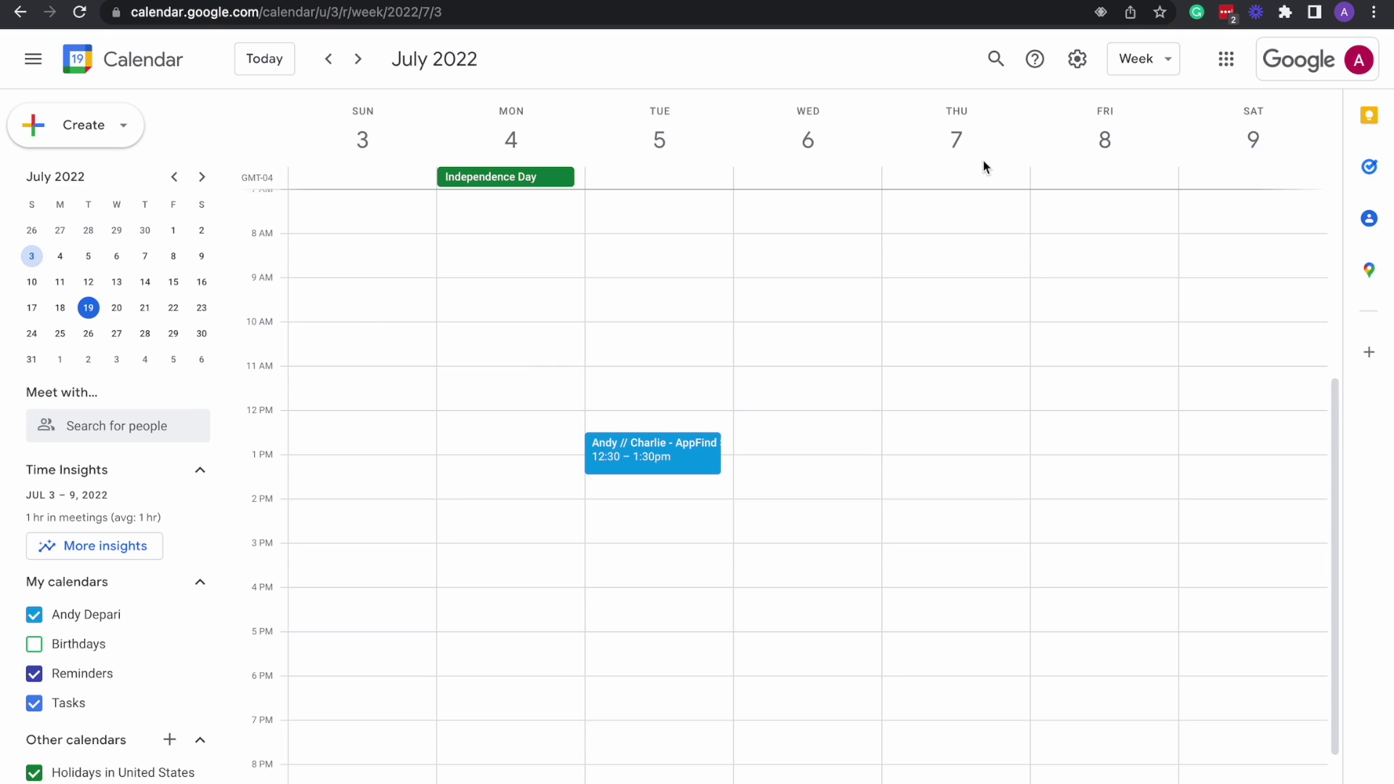
{"action": "left_click", "coordinate": [1155, 64]}
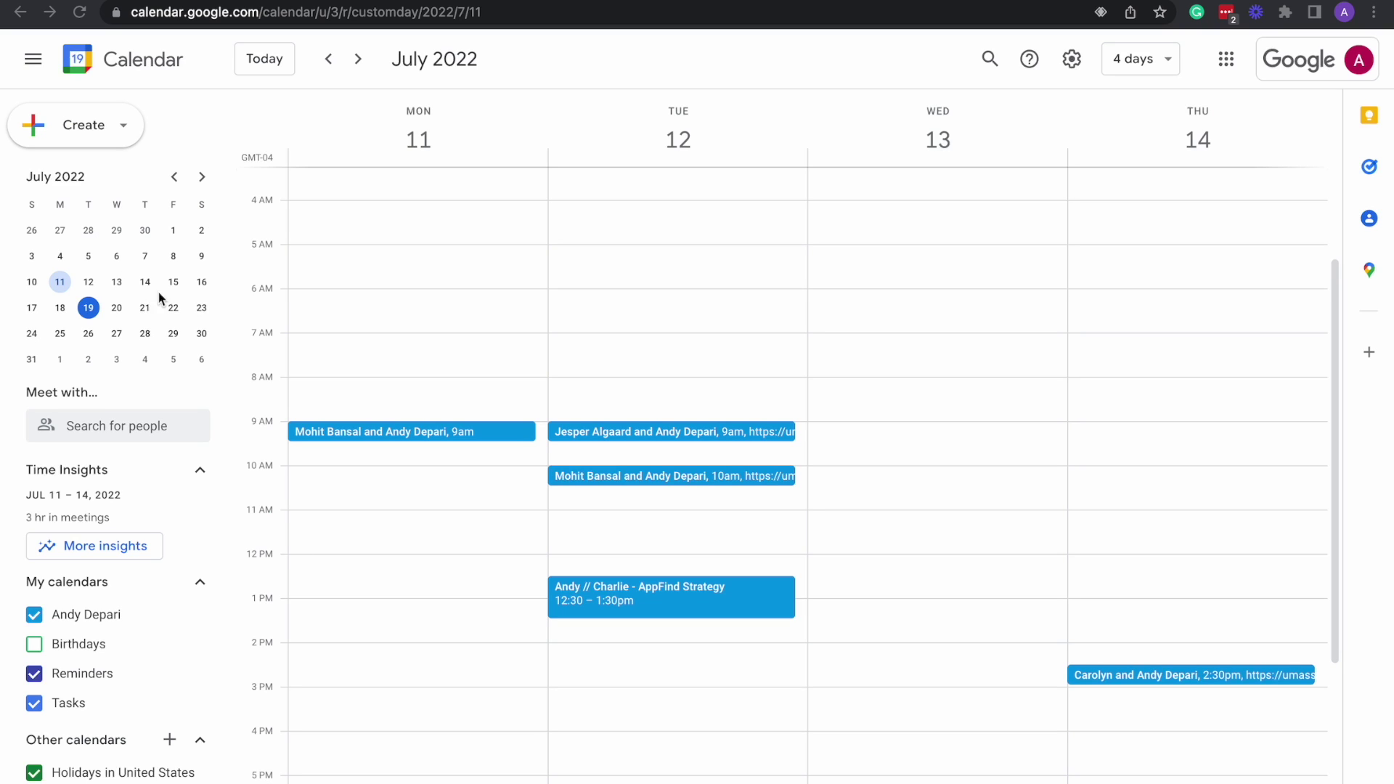
Browse the mini calendar, toggle the side panel, and jump the 4-day view to July 19–22.
{"action": "left_click", "coordinate": [203, 178]}
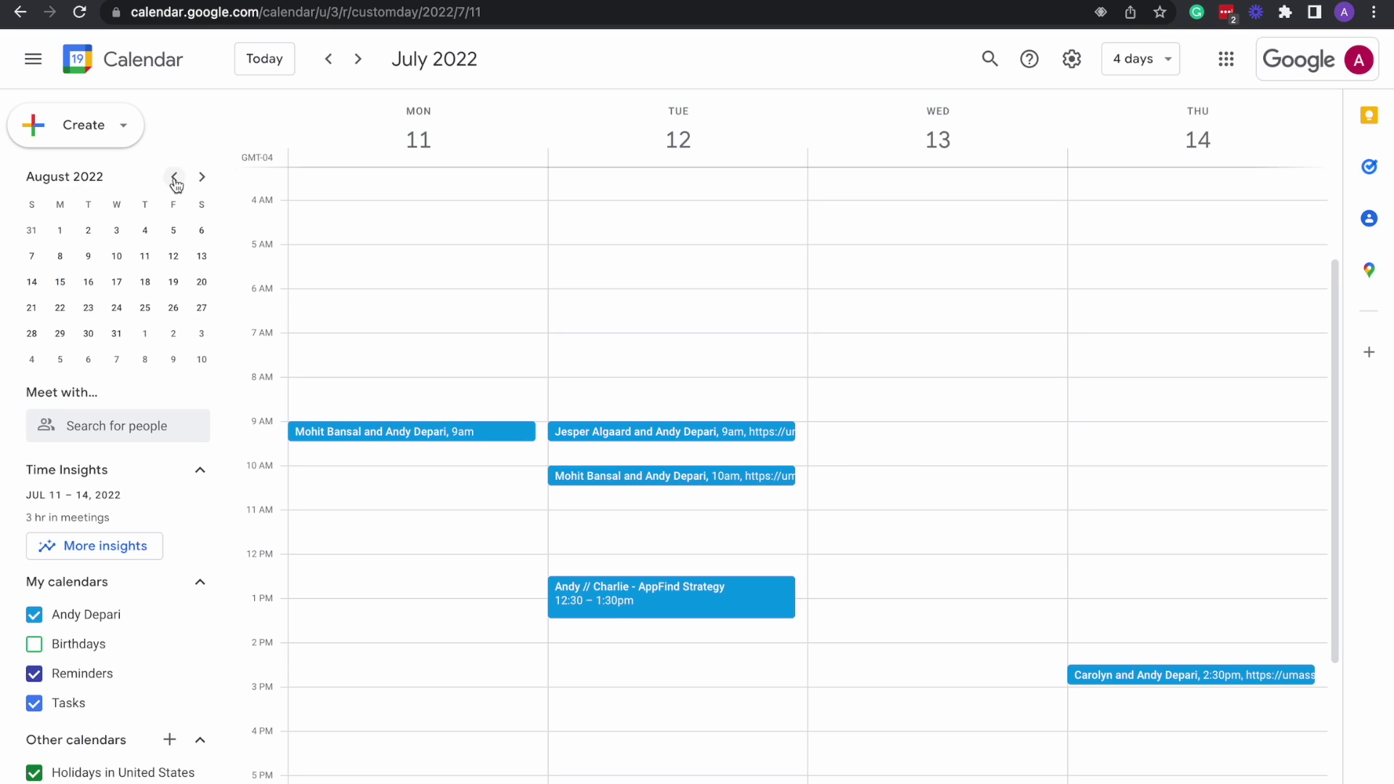
{"action": "left_click", "coordinate": [174, 177]}
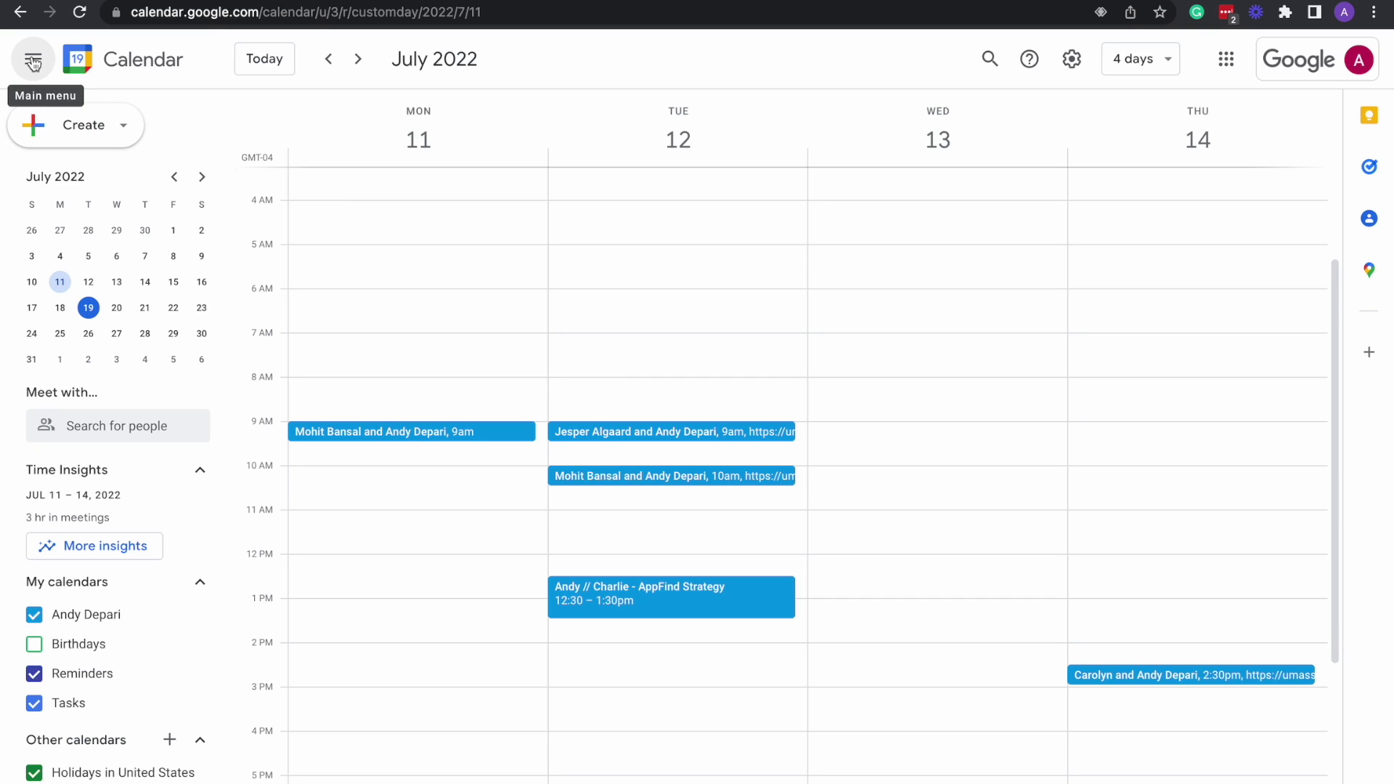
{"action": "left_click", "coordinate": [33, 61]}
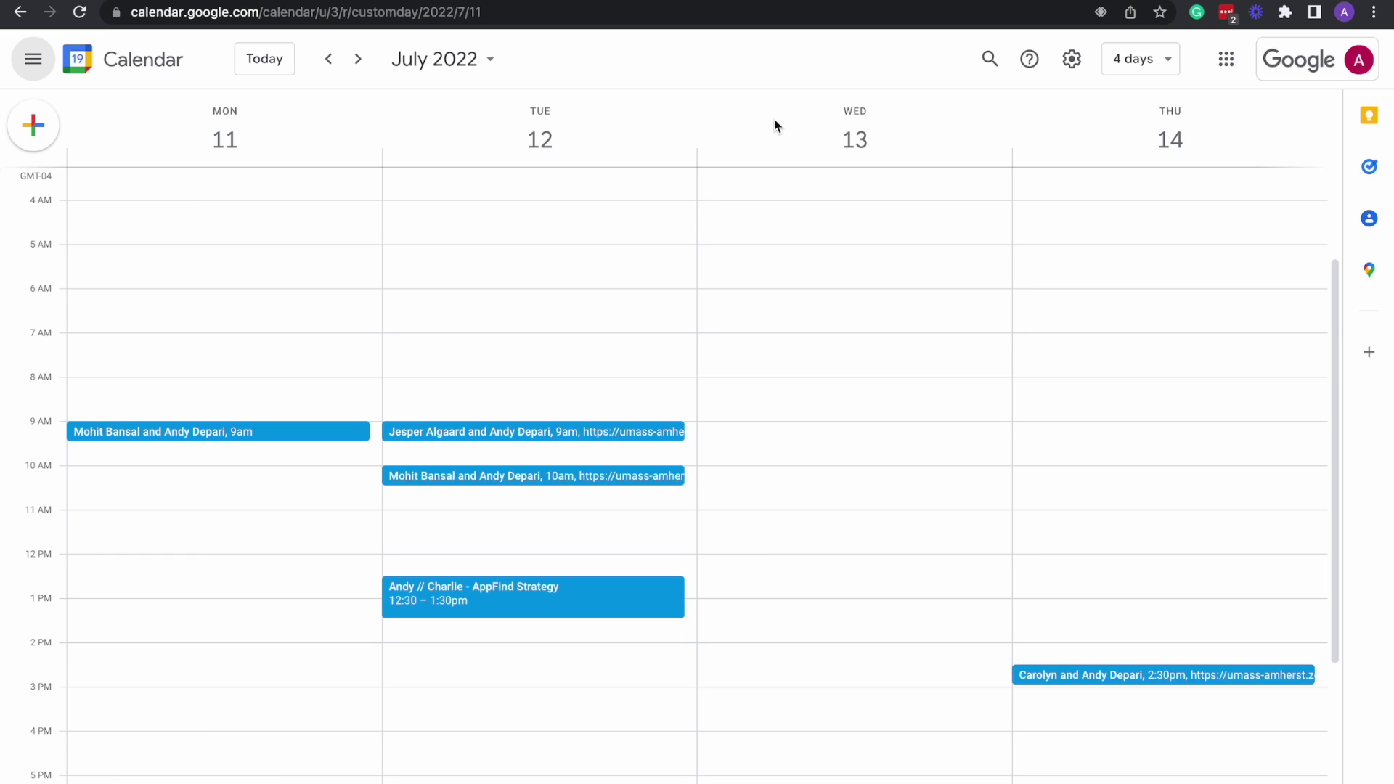
{"action": "left_click", "coordinate": [32, 58]}
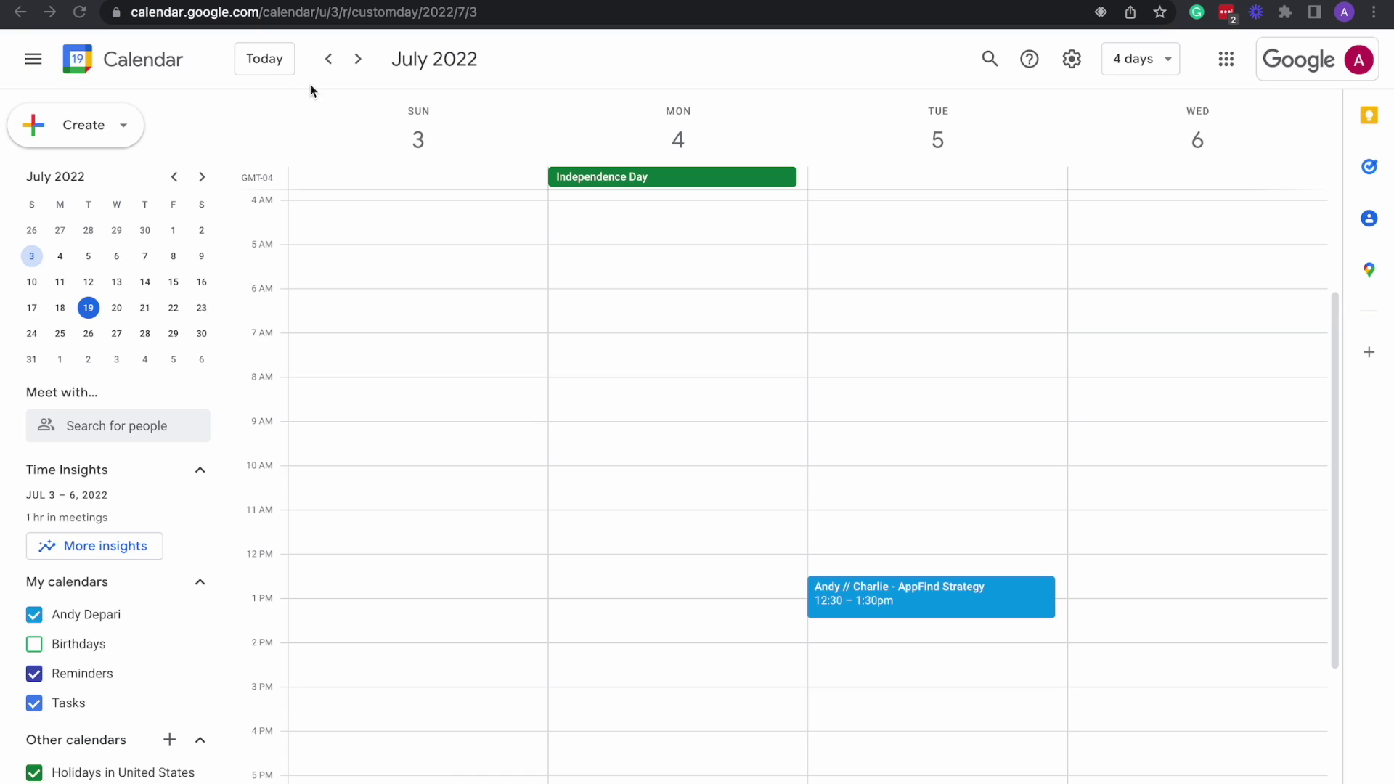
{"action": "left_click", "coordinate": [269, 63]}
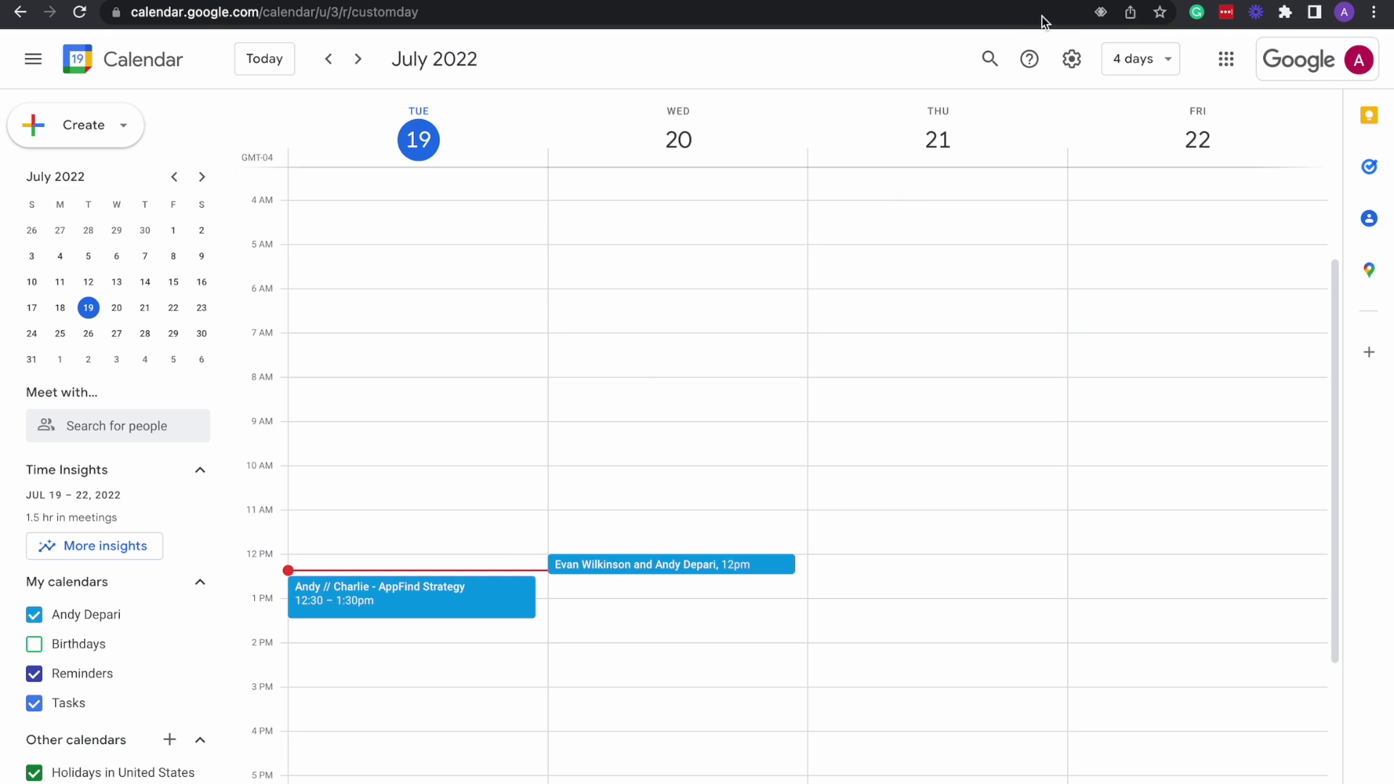
{"action": "left_click", "coordinate": [990, 59]}
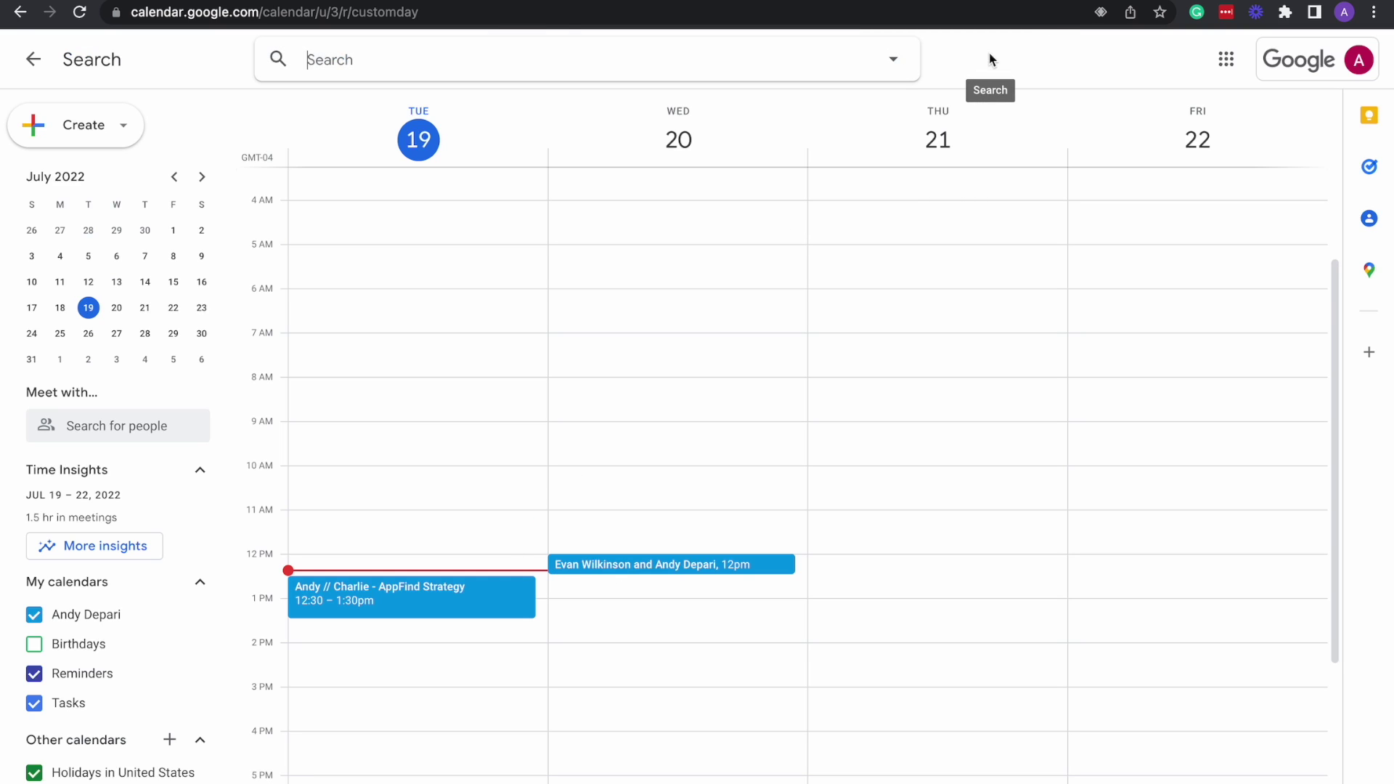
{"action": "type", "text": "evan"}
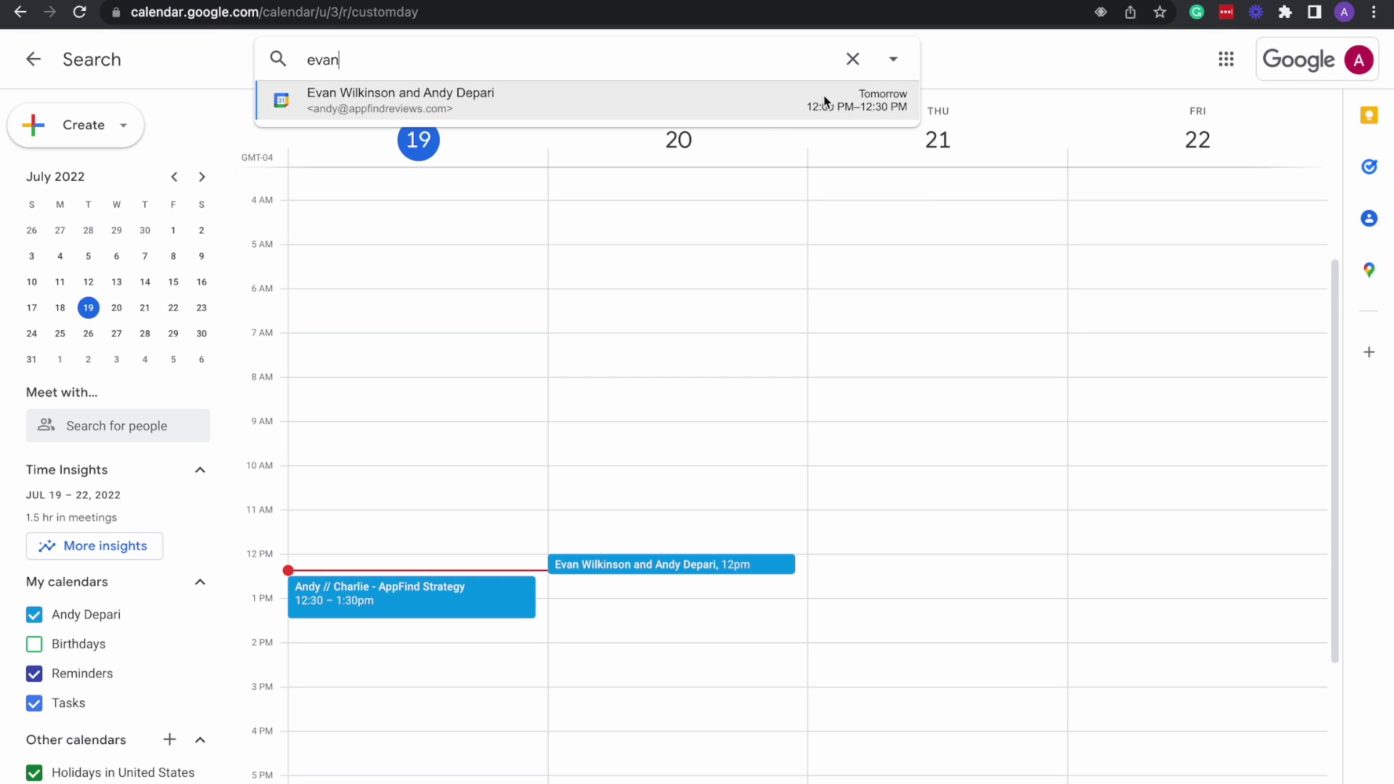
{"action": "left_click", "coordinate": [853, 58]}
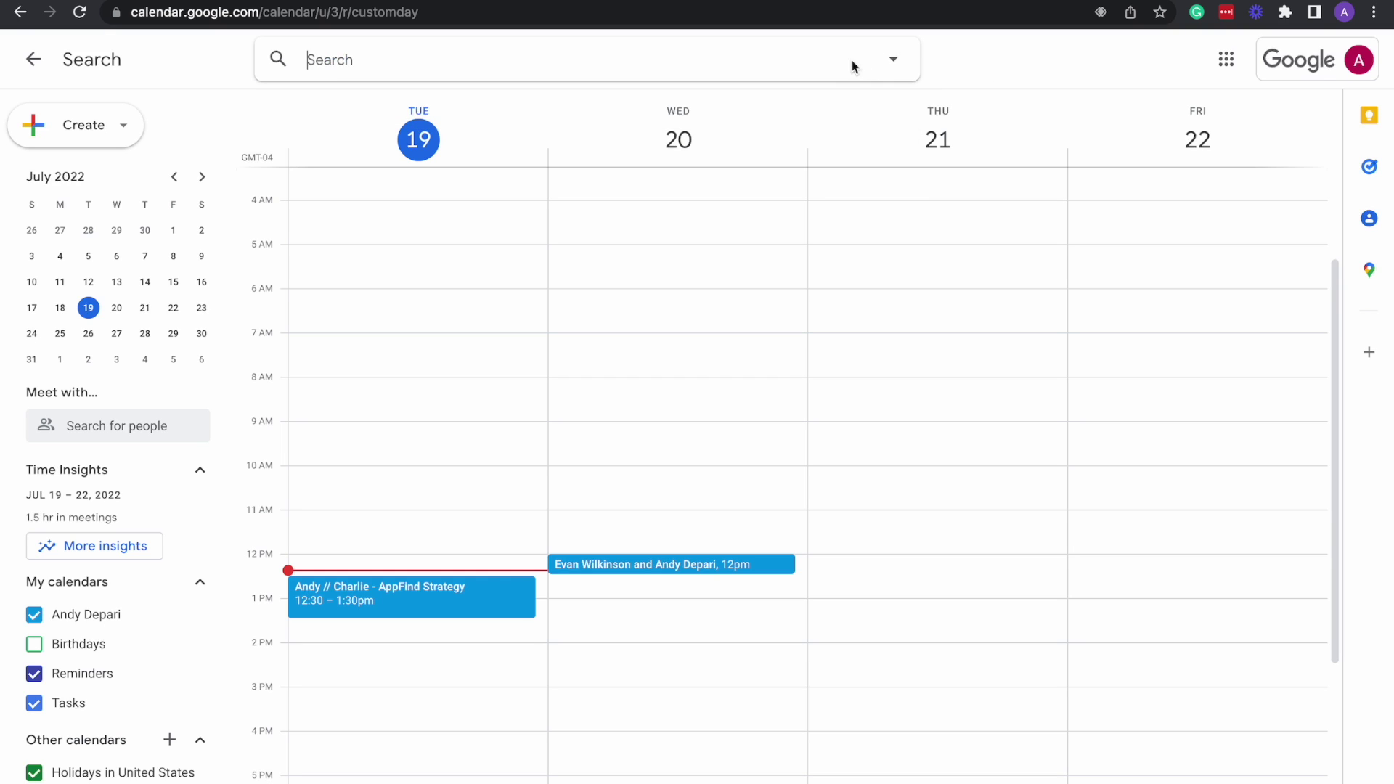
{"action": "left_click", "coordinate": [32, 59]}
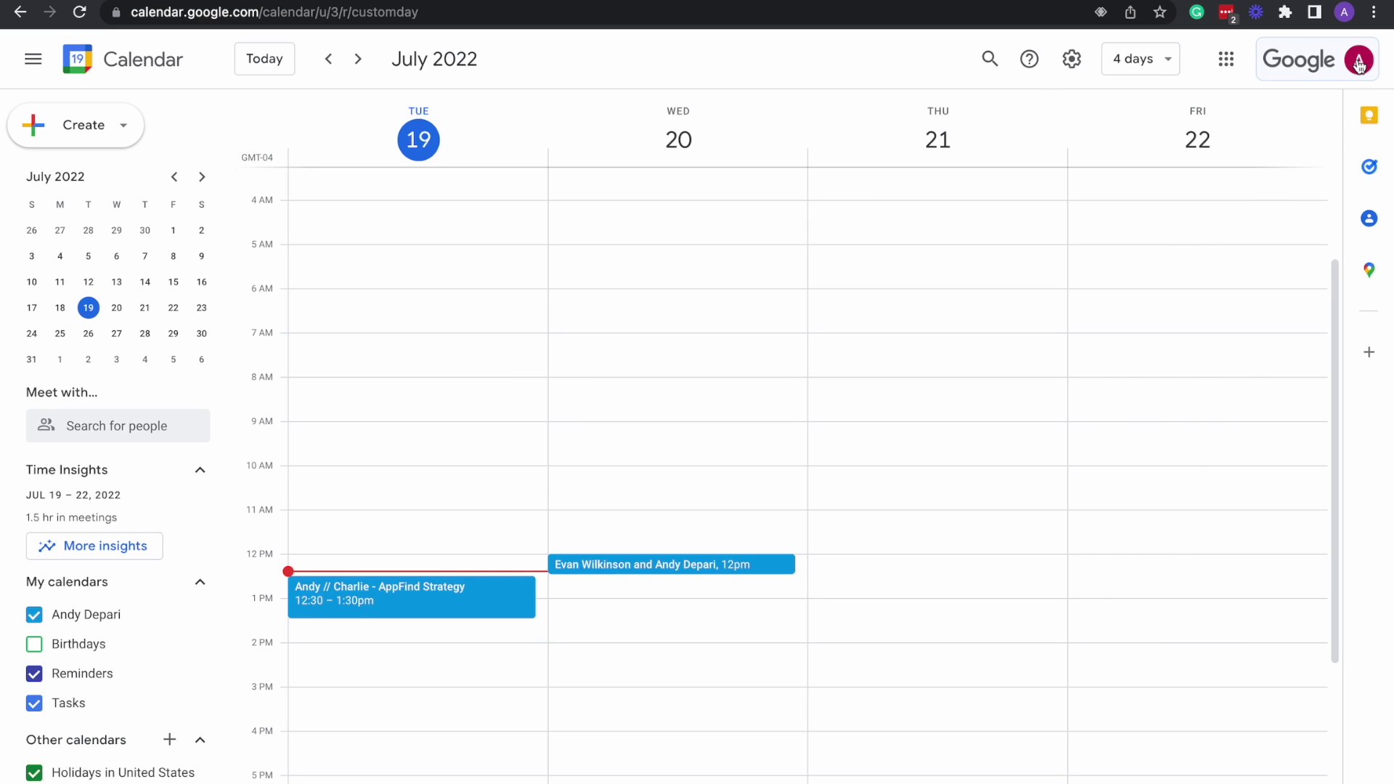
Switch to the default signed-in account's calendar through the profile avatar menu.
{"action": "left_click", "coordinate": [1359, 64]}
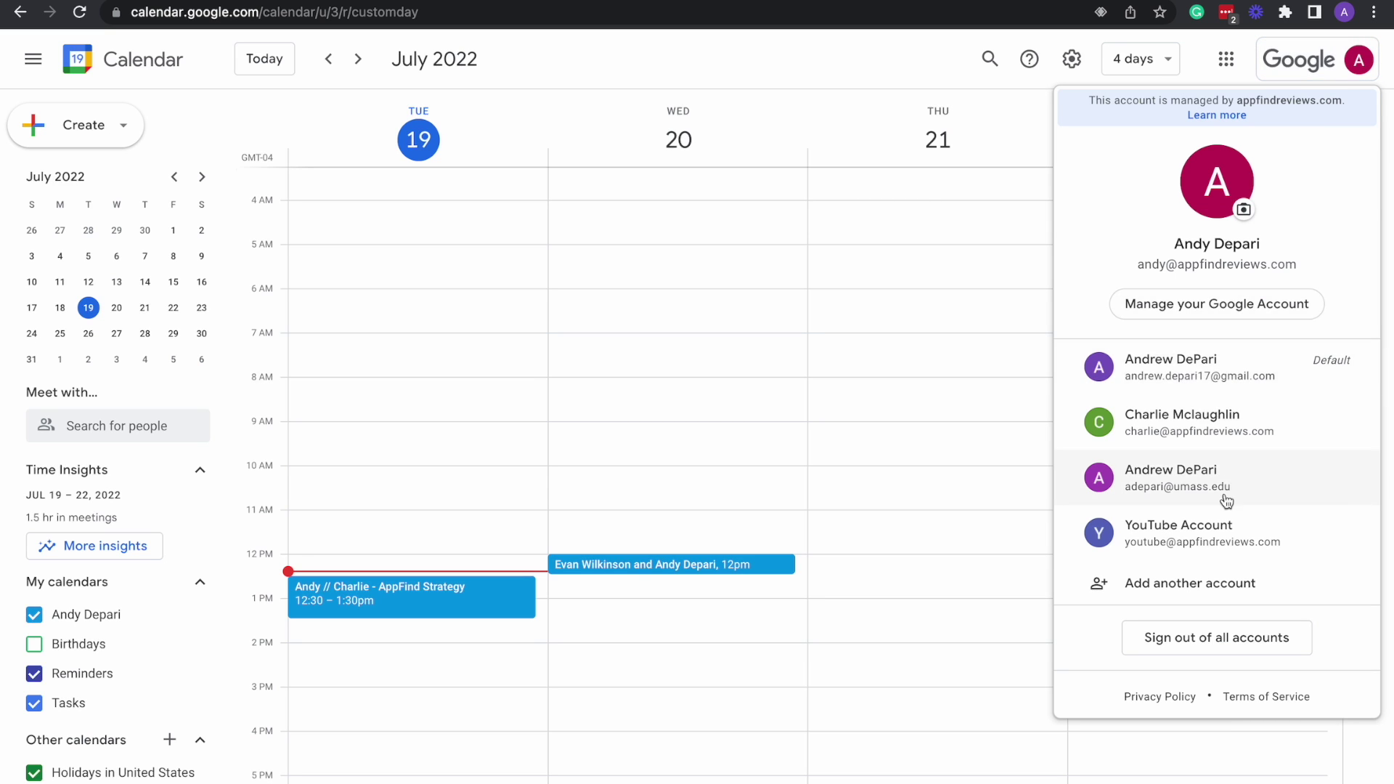
{"action": "left_click", "coordinate": [1200, 376]}
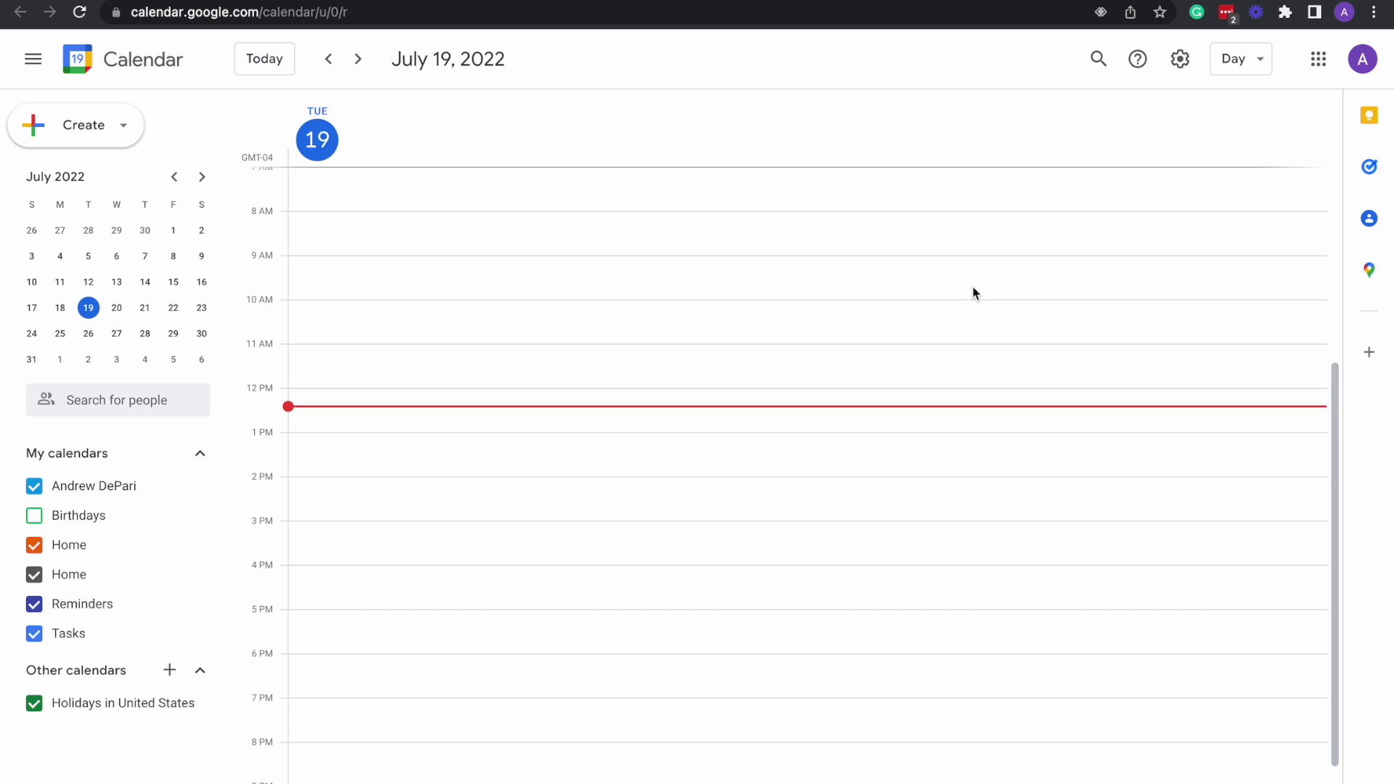
{"action": "left_click", "coordinate": [1363, 59]}
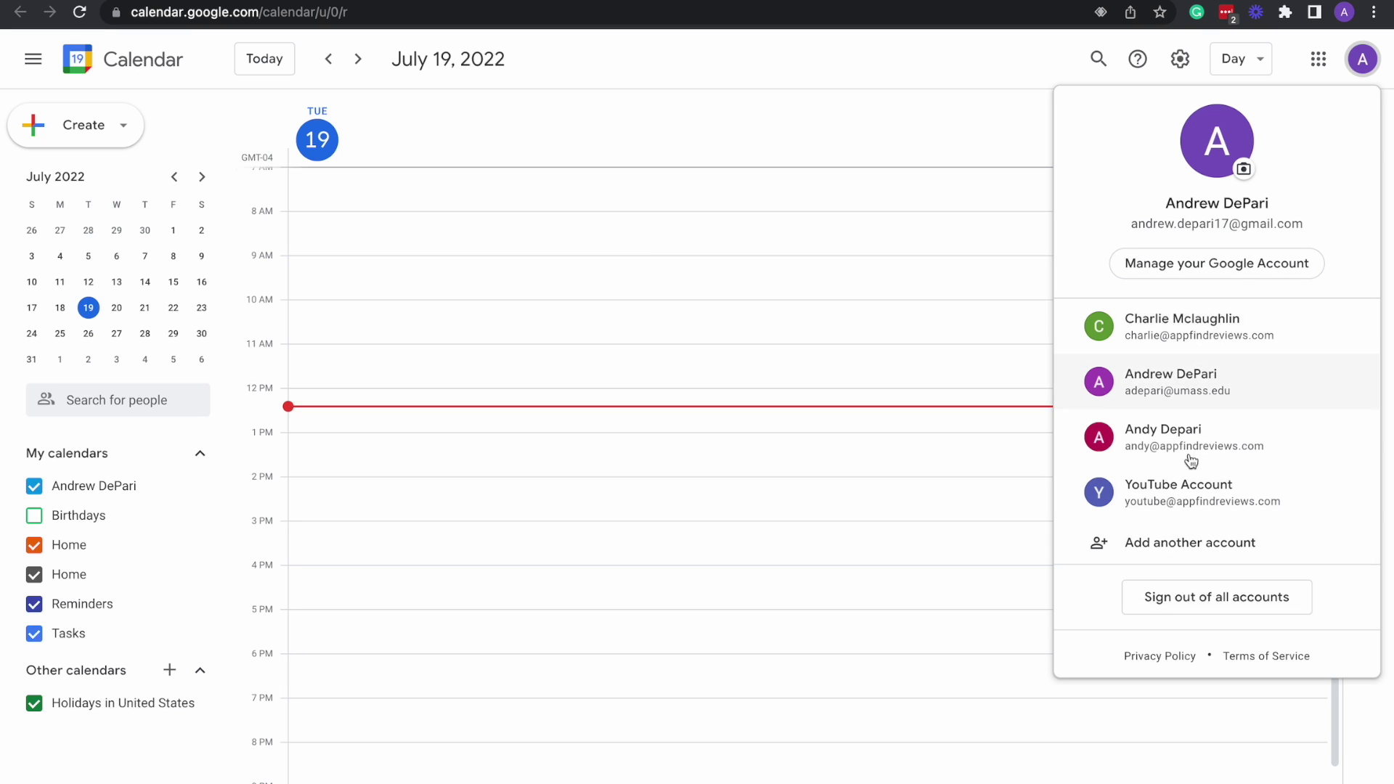
{"action": "left_click", "coordinate": [1363, 65]}
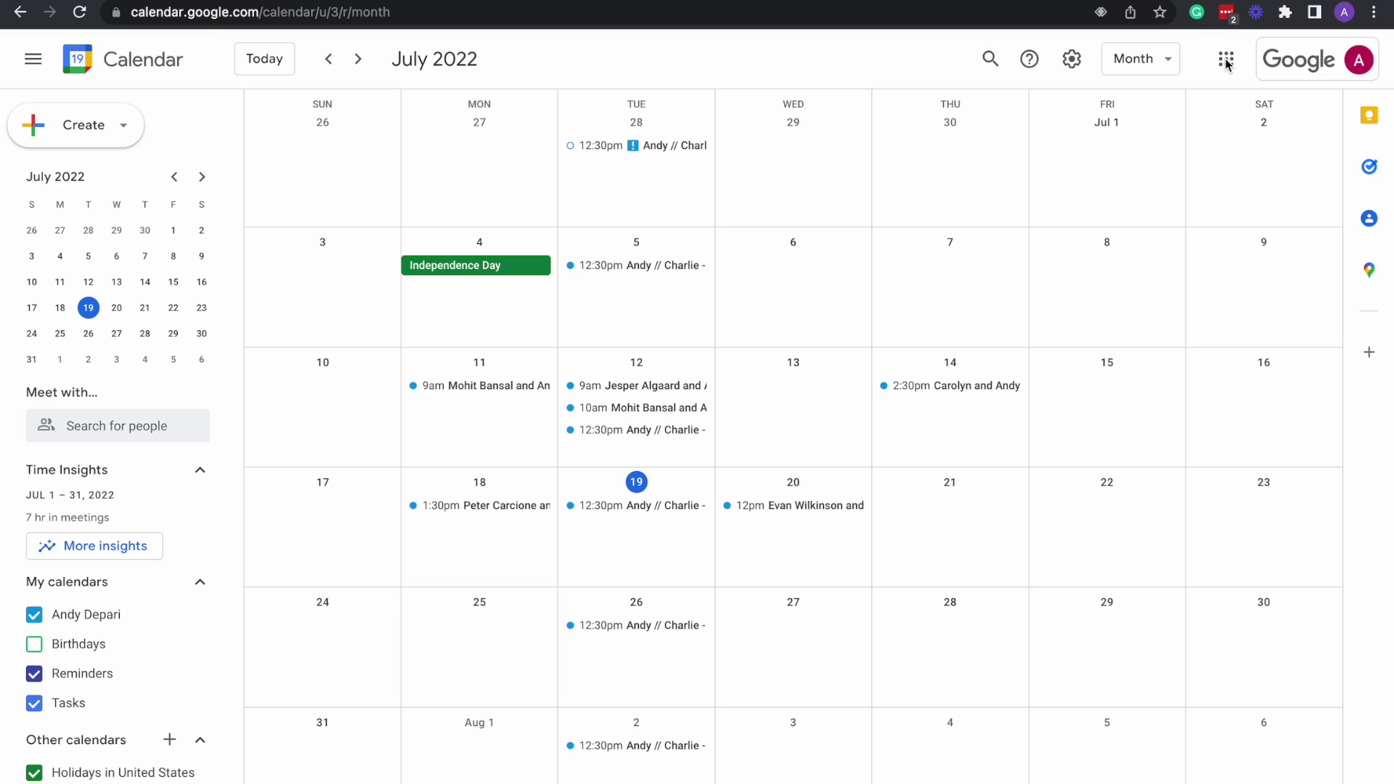
{"action": "left_click", "coordinate": [1227, 63]}
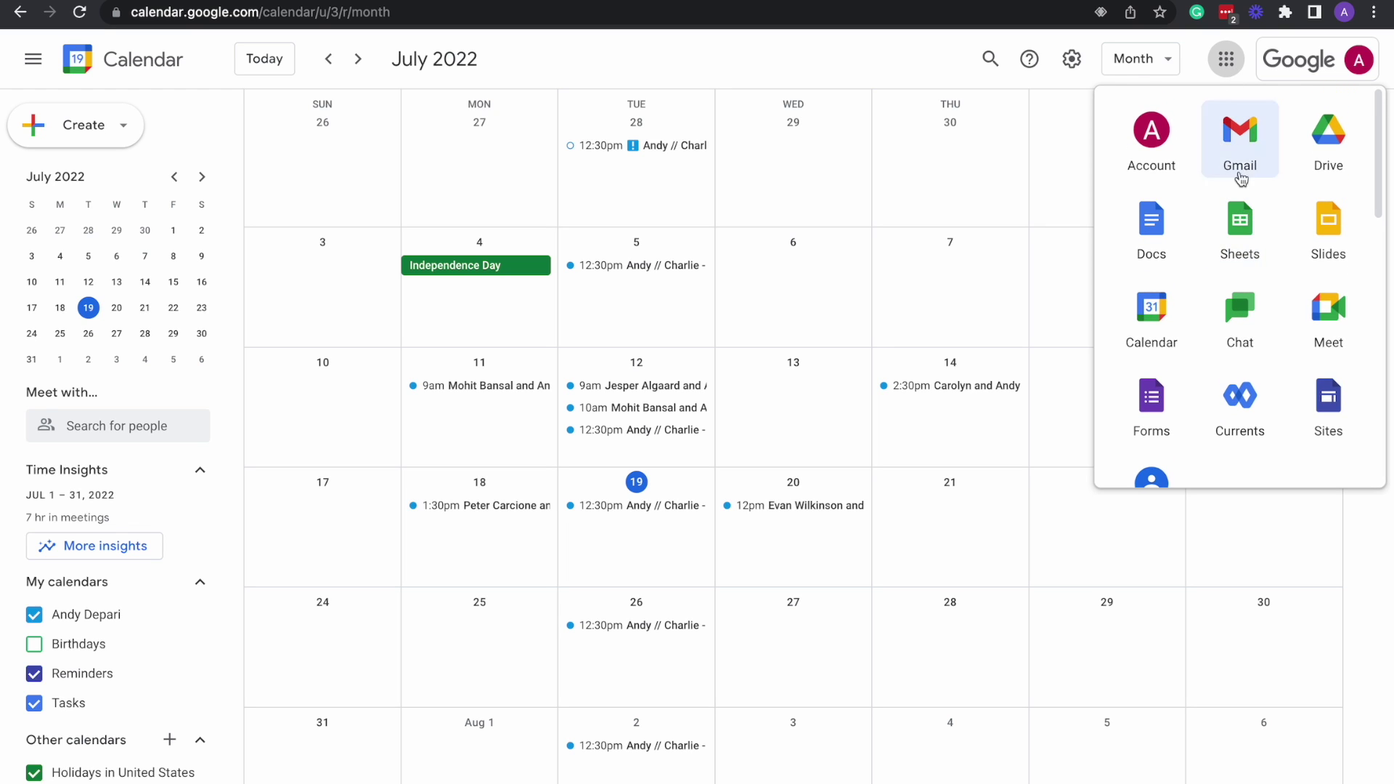
{"action": "scroll", "coordinate": [1238, 181], "scroll_direction": "down", "scroll_amount": 3}
{"action": "scroll", "coordinate": [1256, 228], "scroll_direction": "down", "scroll_amount": 3}
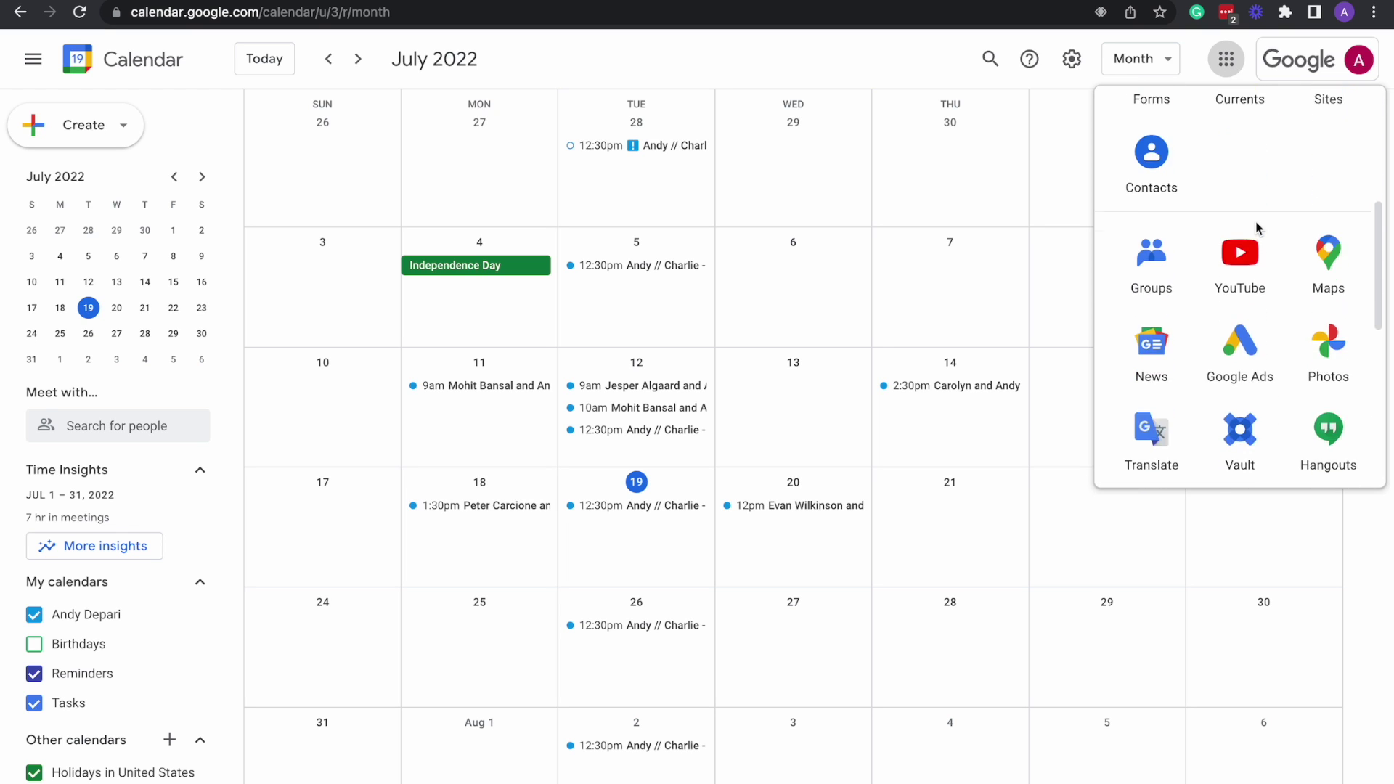
{"action": "scroll", "coordinate": [1254, 229], "scroll_direction": "up", "scroll_amount": 5}
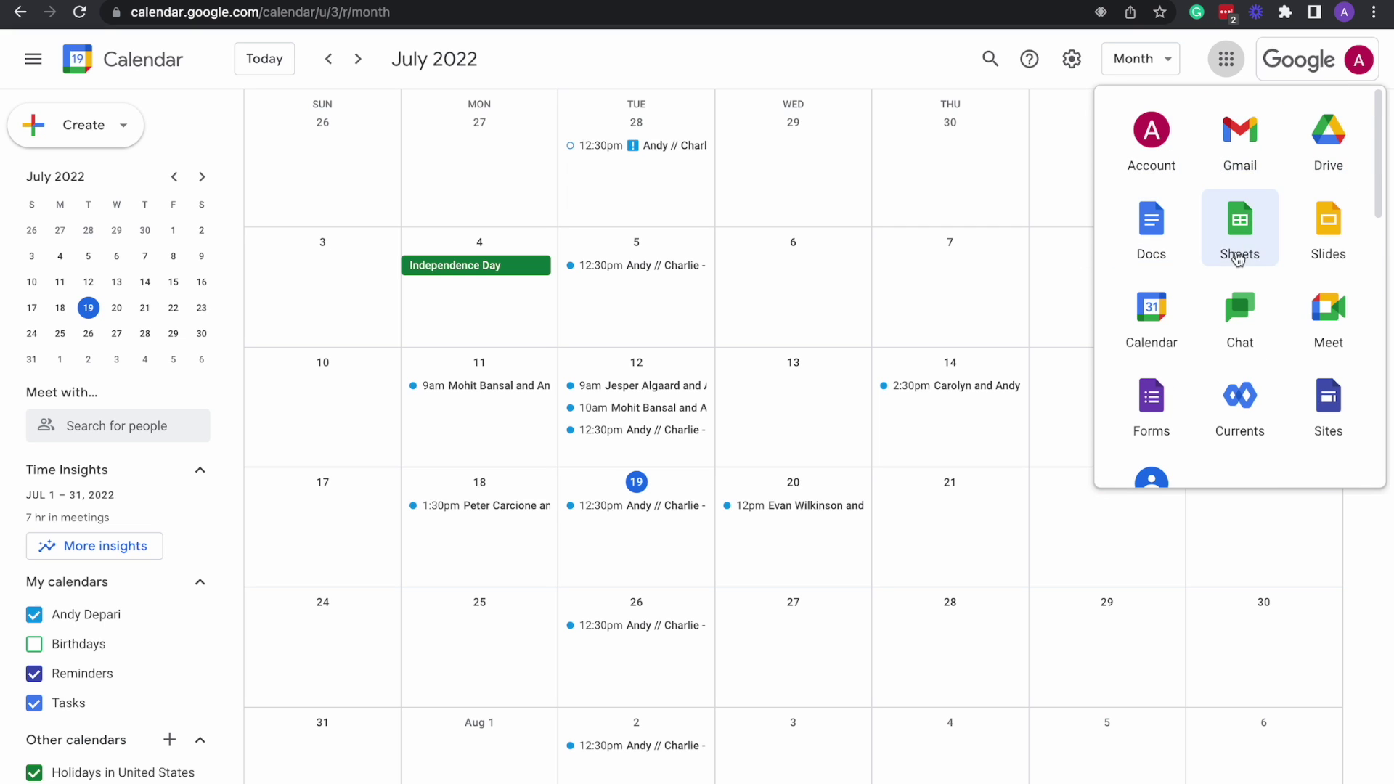
{"action": "scroll", "coordinate": [1239, 260], "scroll_direction": "down", "scroll_amount": 4}
{"action": "scroll", "coordinate": [1239, 259], "scroll_direction": "down", "scroll_amount": 3}
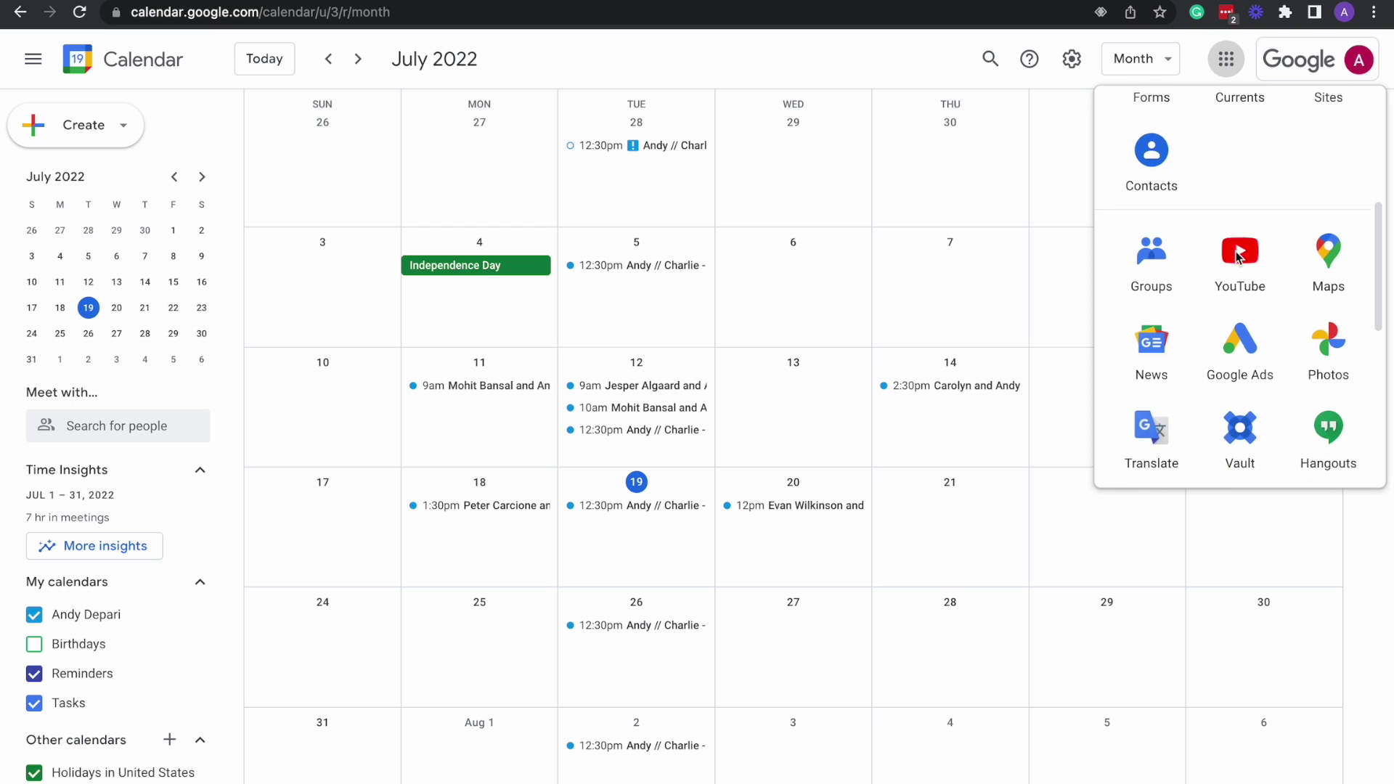
{"action": "scroll", "coordinate": [1239, 174], "scroll_direction": "up", "scroll_amount": 6}
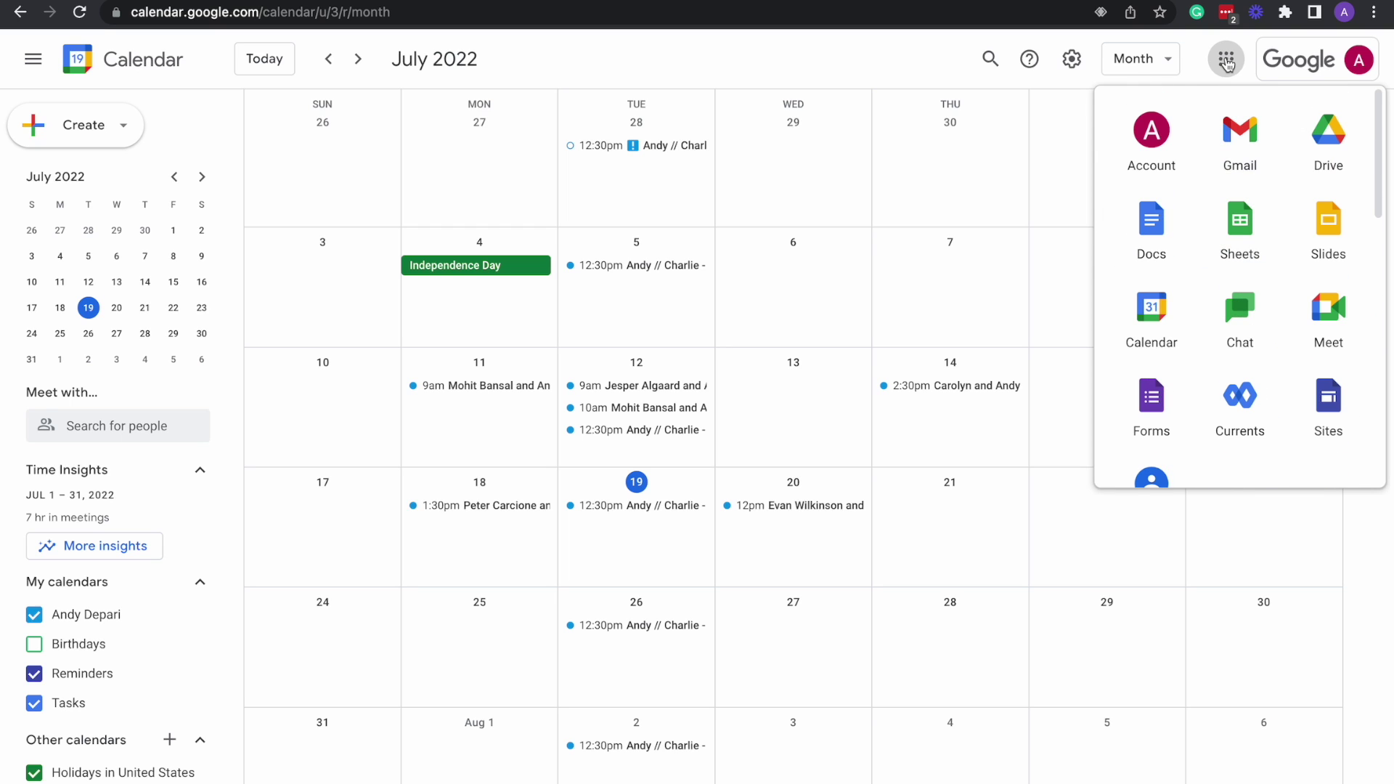
{"action": "scroll", "coordinate": [1240, 250], "scroll_direction": "down", "scroll_amount": 1}
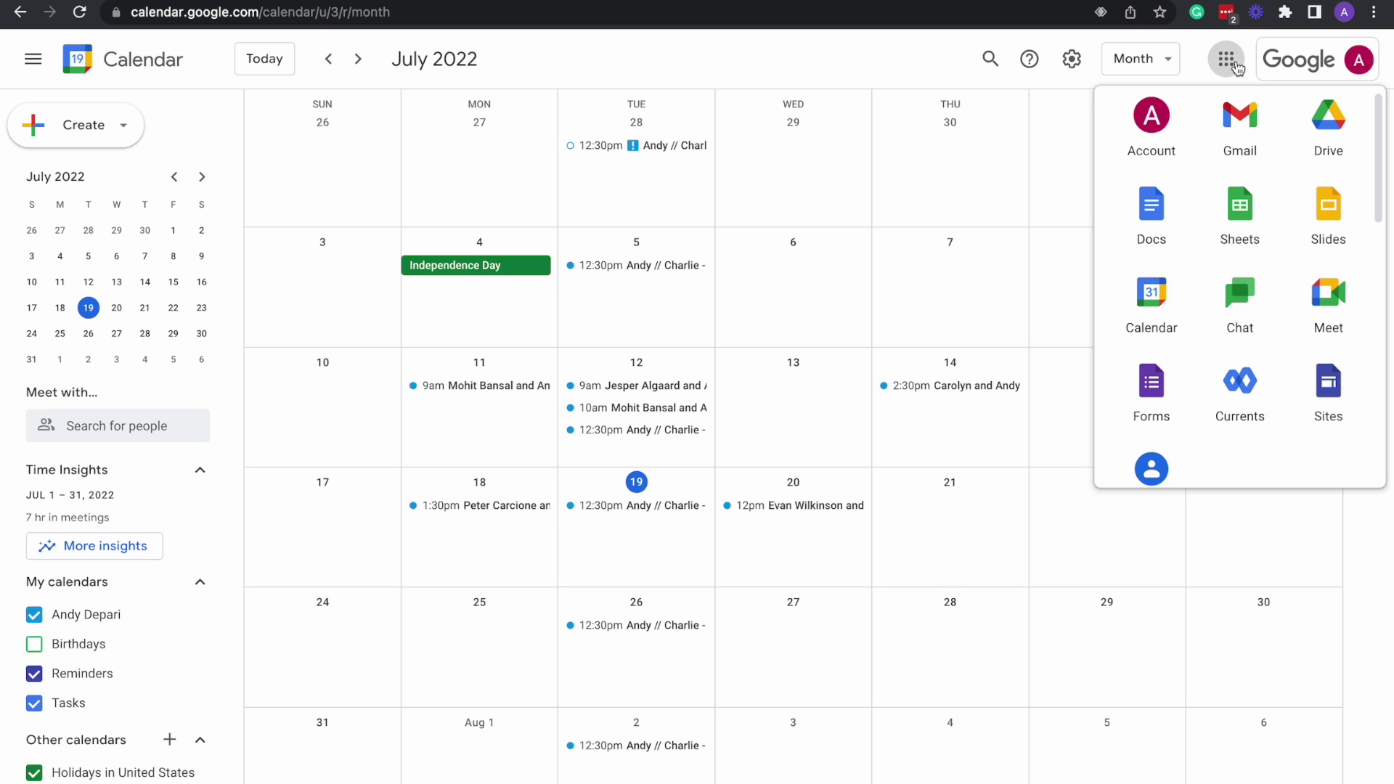
{"action": "scroll", "coordinate": [1239, 285], "scroll_direction": "down", "scroll_amount": 1}
{"action": "scroll", "coordinate": [1238, 285], "scroll_direction": "down", "scroll_amount": 3}
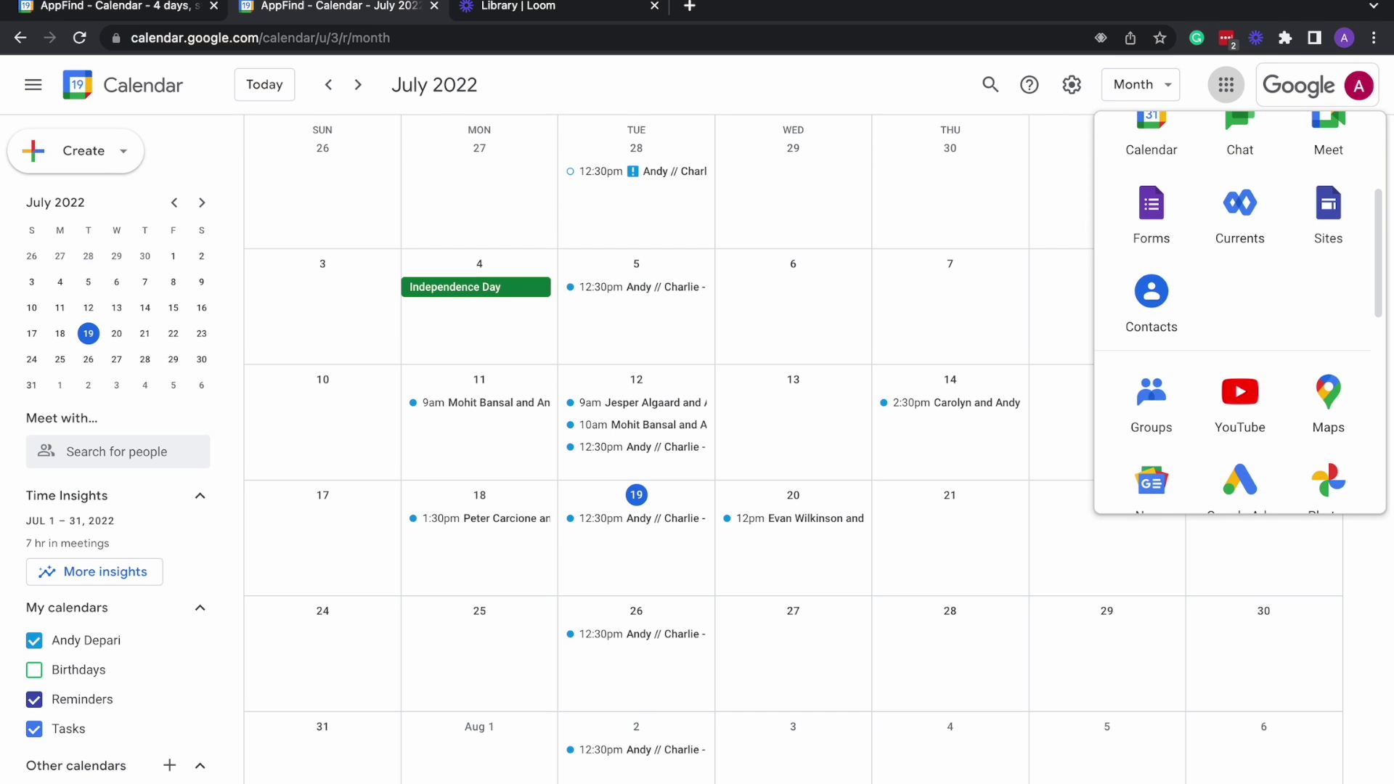
{"action": "left_click", "coordinate": [746, 364]}
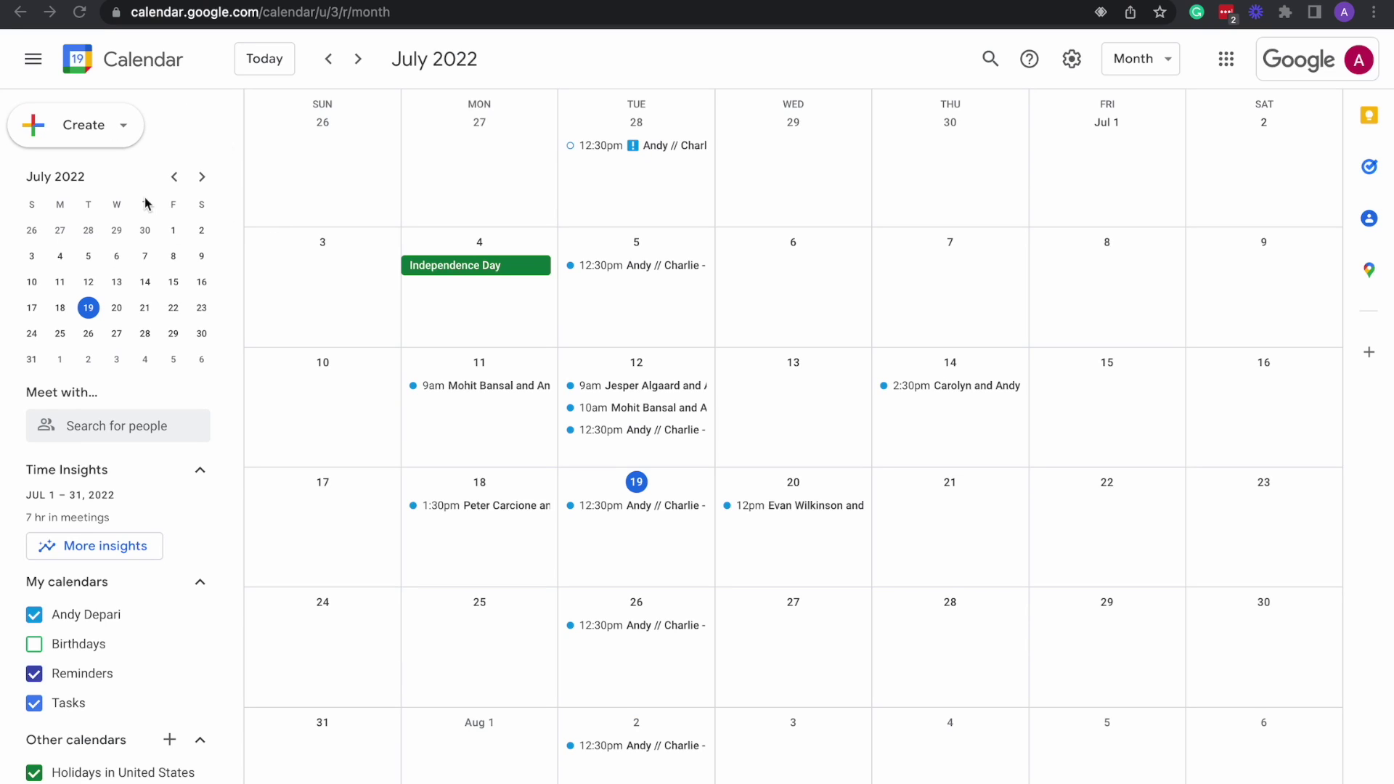
{"action": "left_click", "coordinate": [36, 66]}
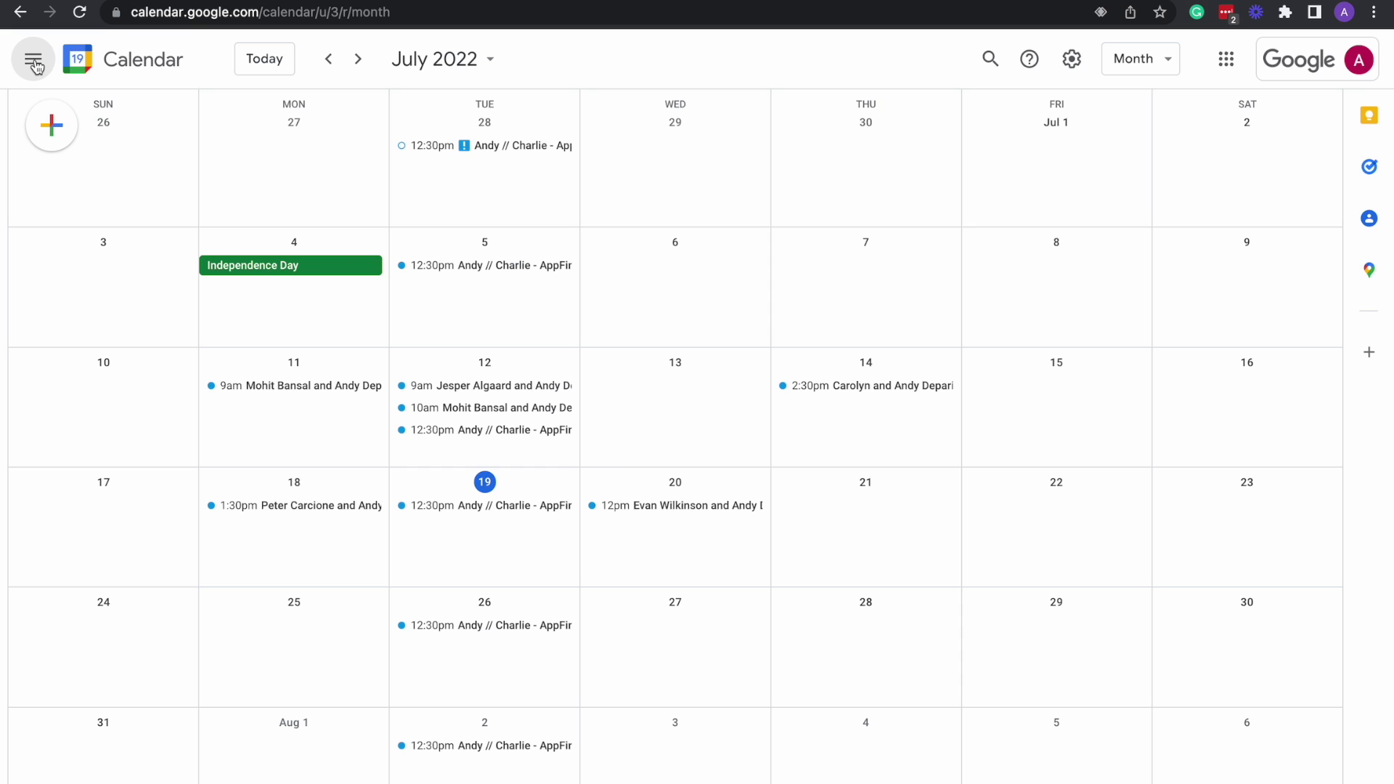
{"action": "left_click", "coordinate": [35, 66]}
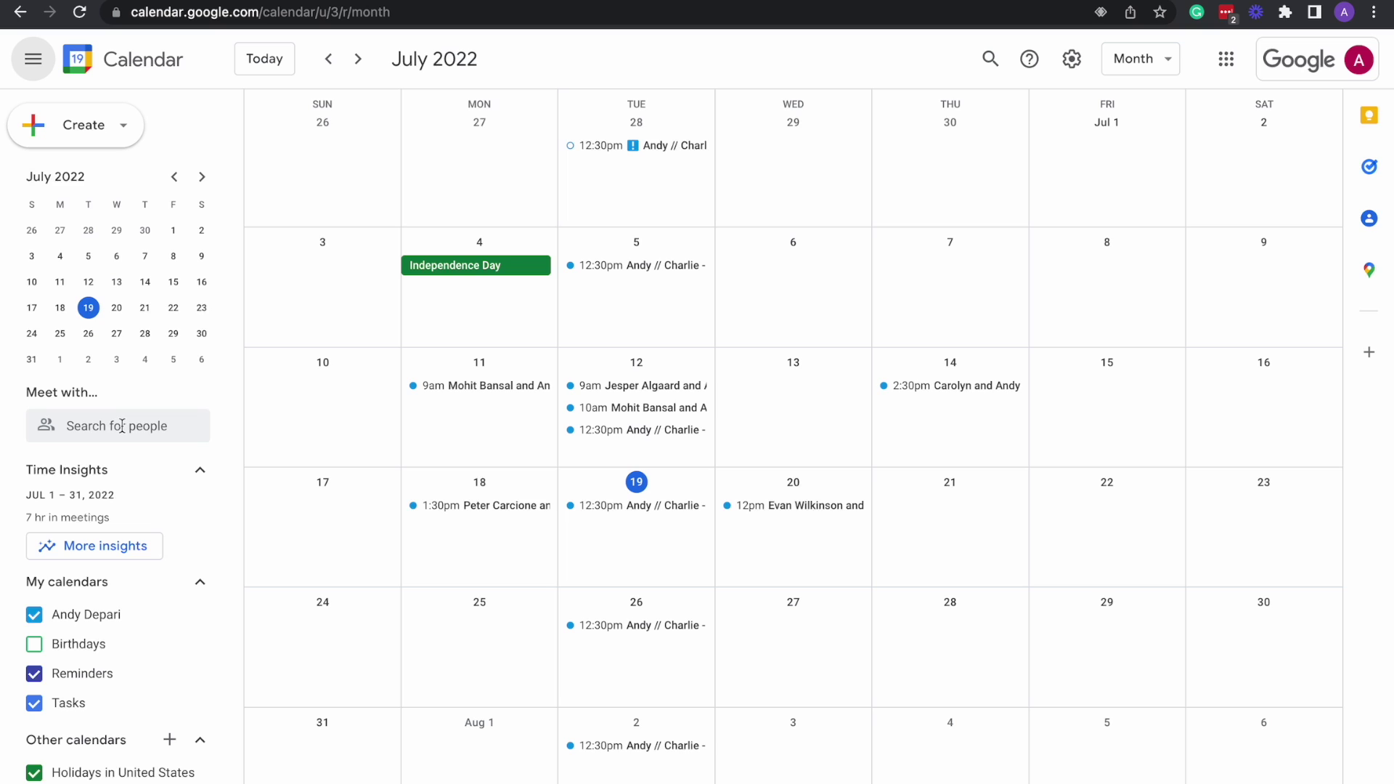
{"action": "left_click", "coordinate": [122, 426]}
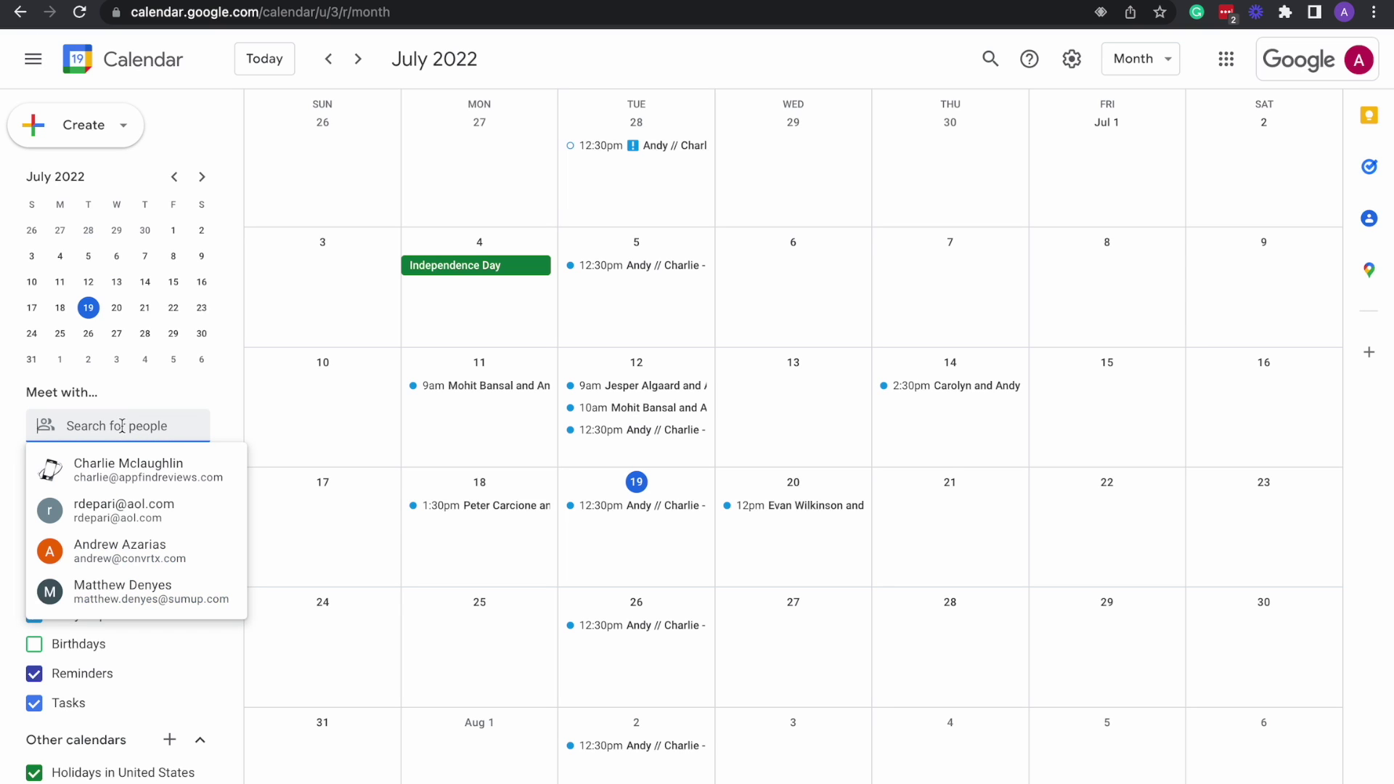
{"action": "left_click", "coordinate": [226, 400]}
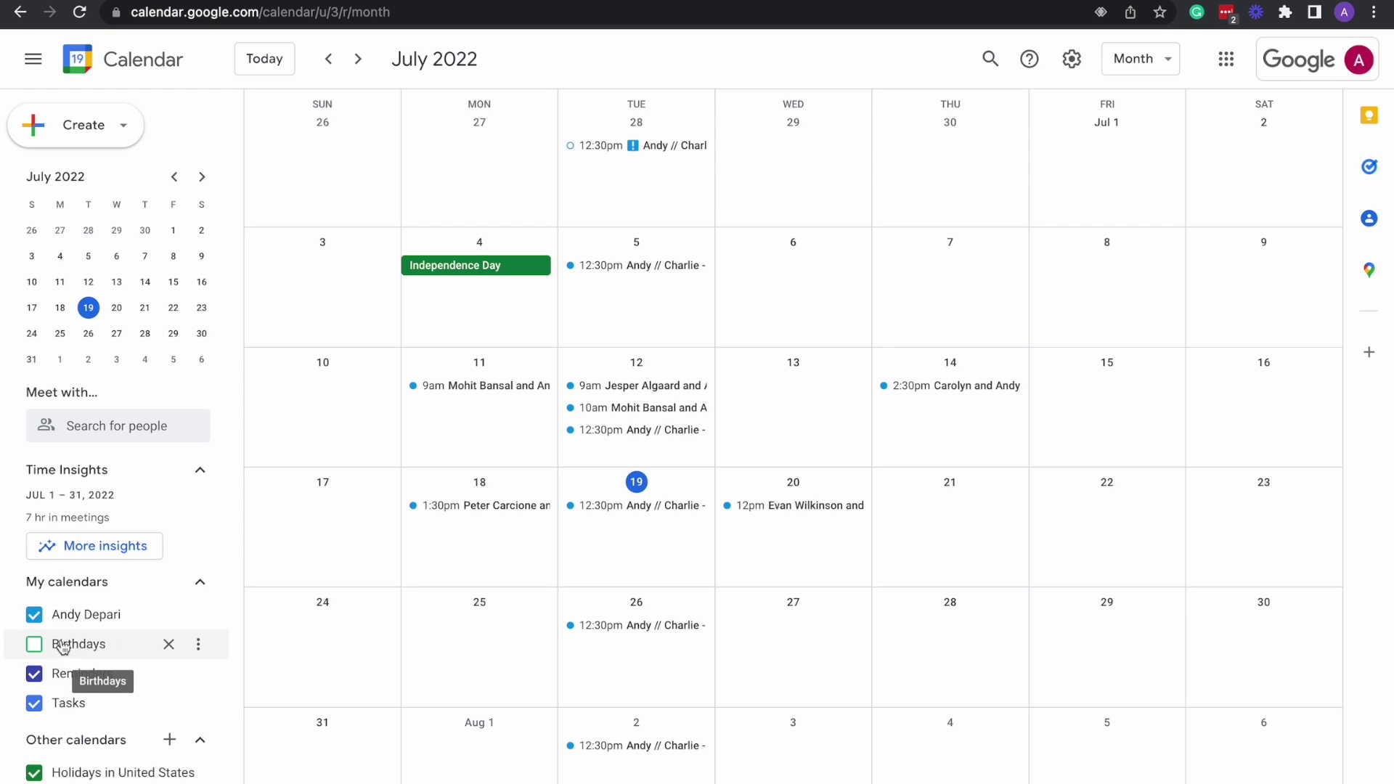
{"action": "left_click", "coordinate": [39, 650]}
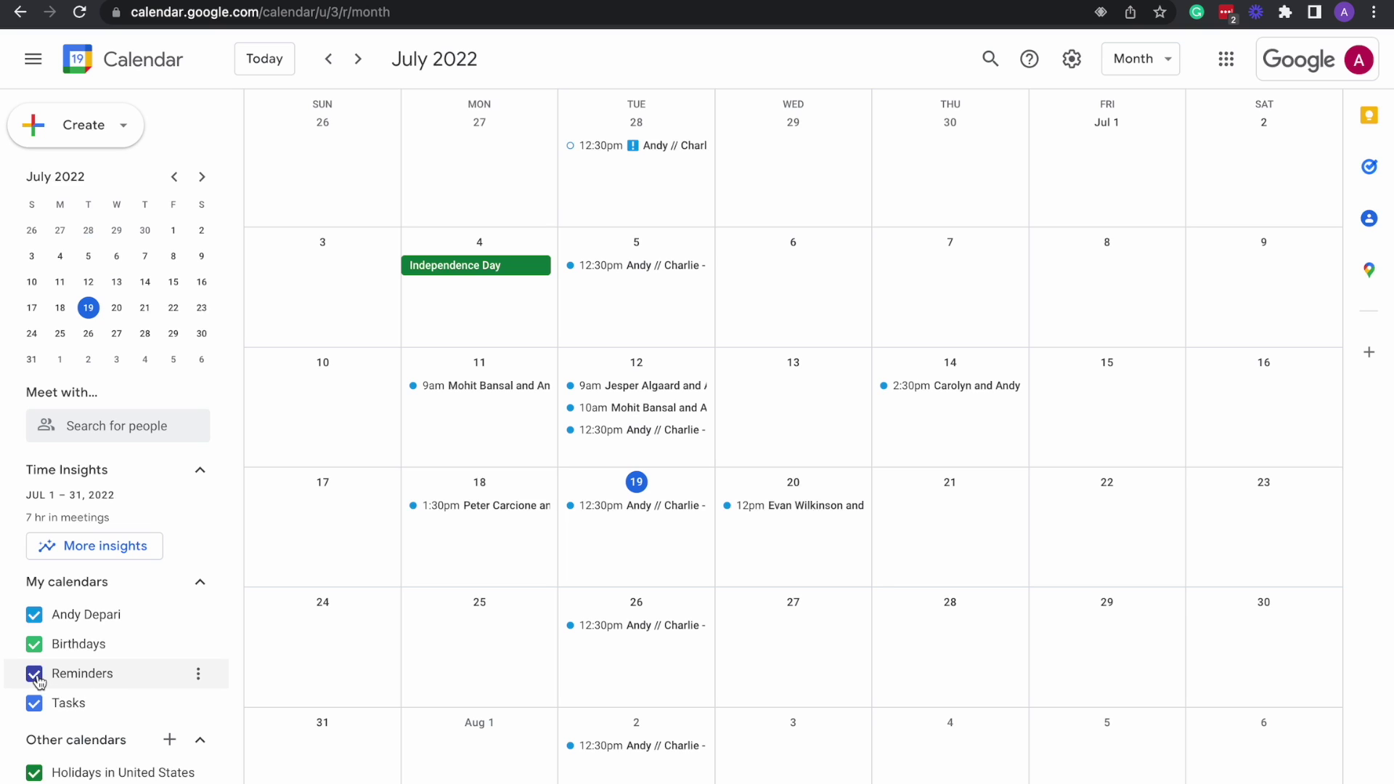
{"action": "left_click", "coordinate": [35, 646]}
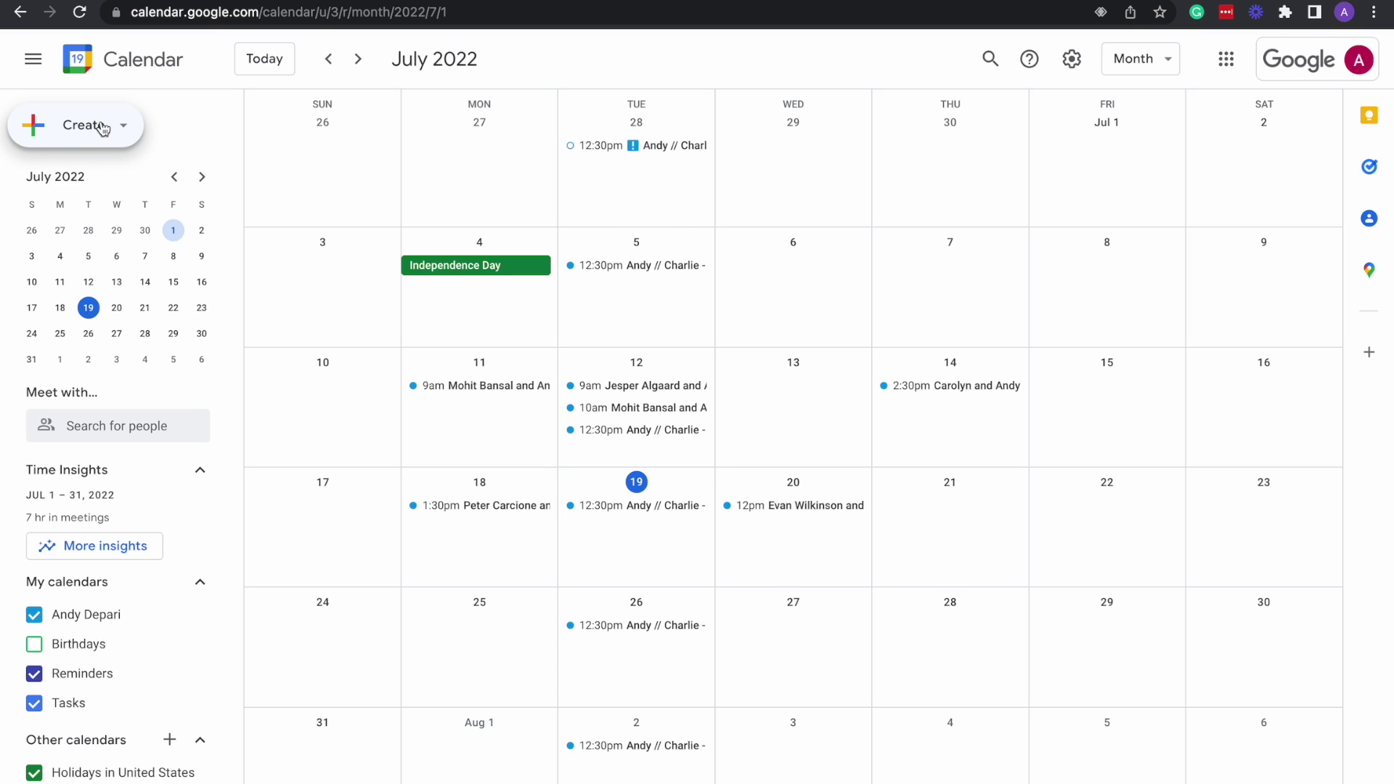
Choose Appointment schedule from the Create menu to open a new 30-minute schedule form.
{"action": "left_click", "coordinate": [92, 126]}
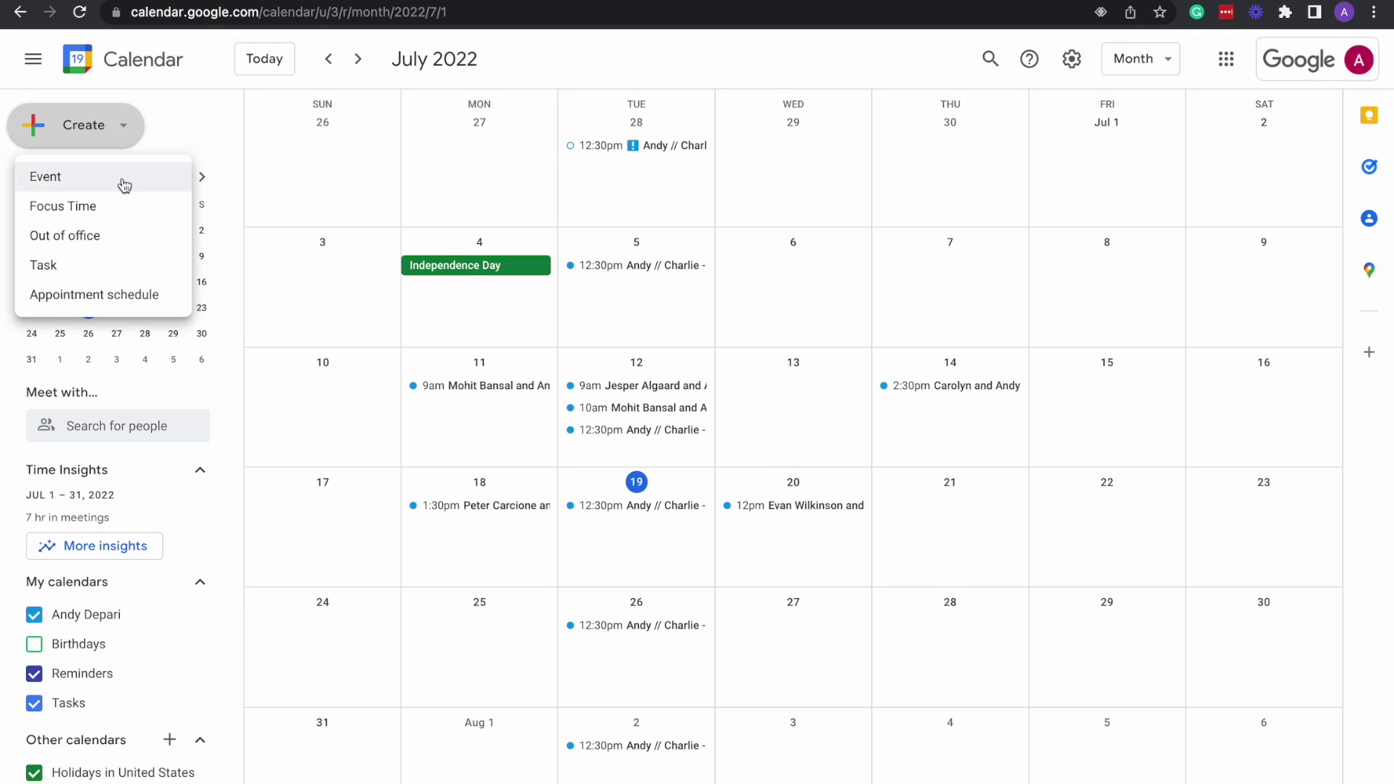
{"action": "mouse_move", "coordinate": [123, 2]}
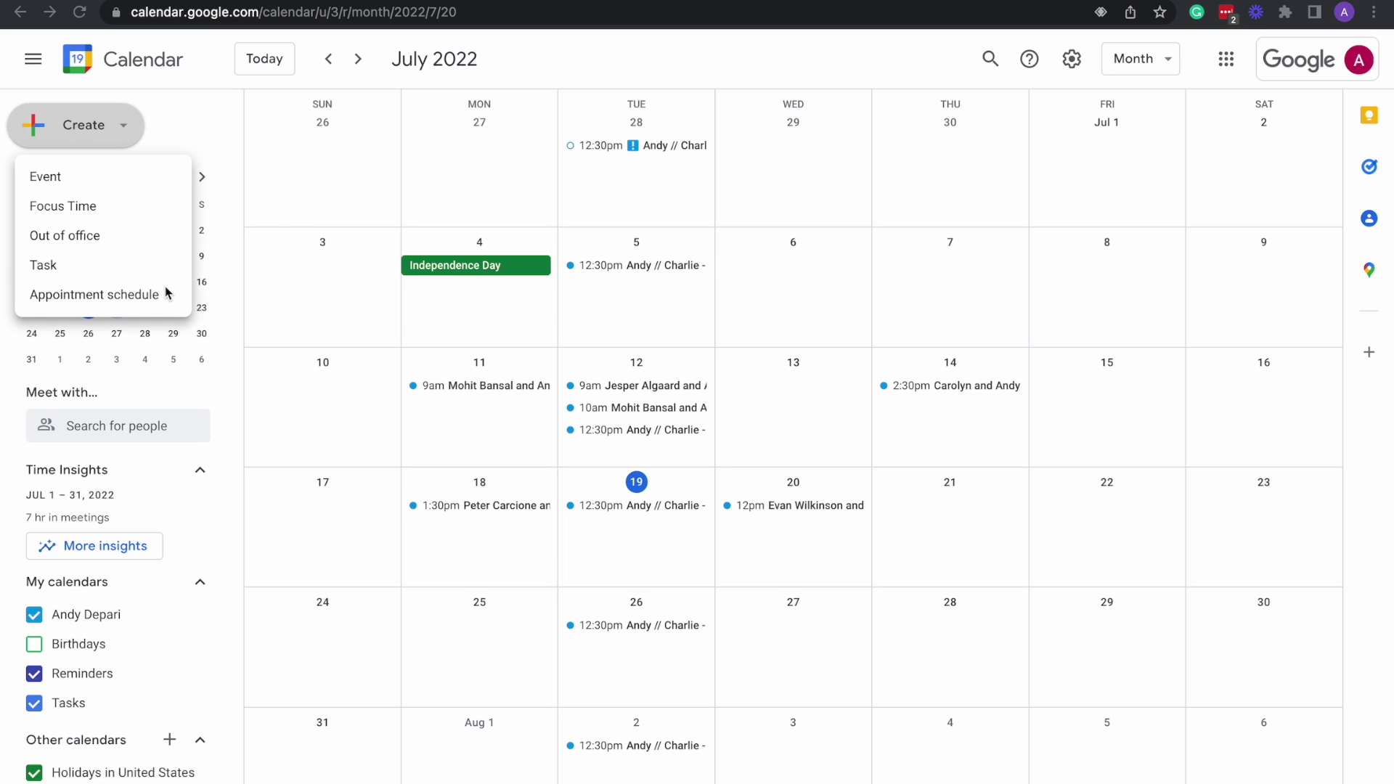
{"action": "left_click", "coordinate": [102, 294]}
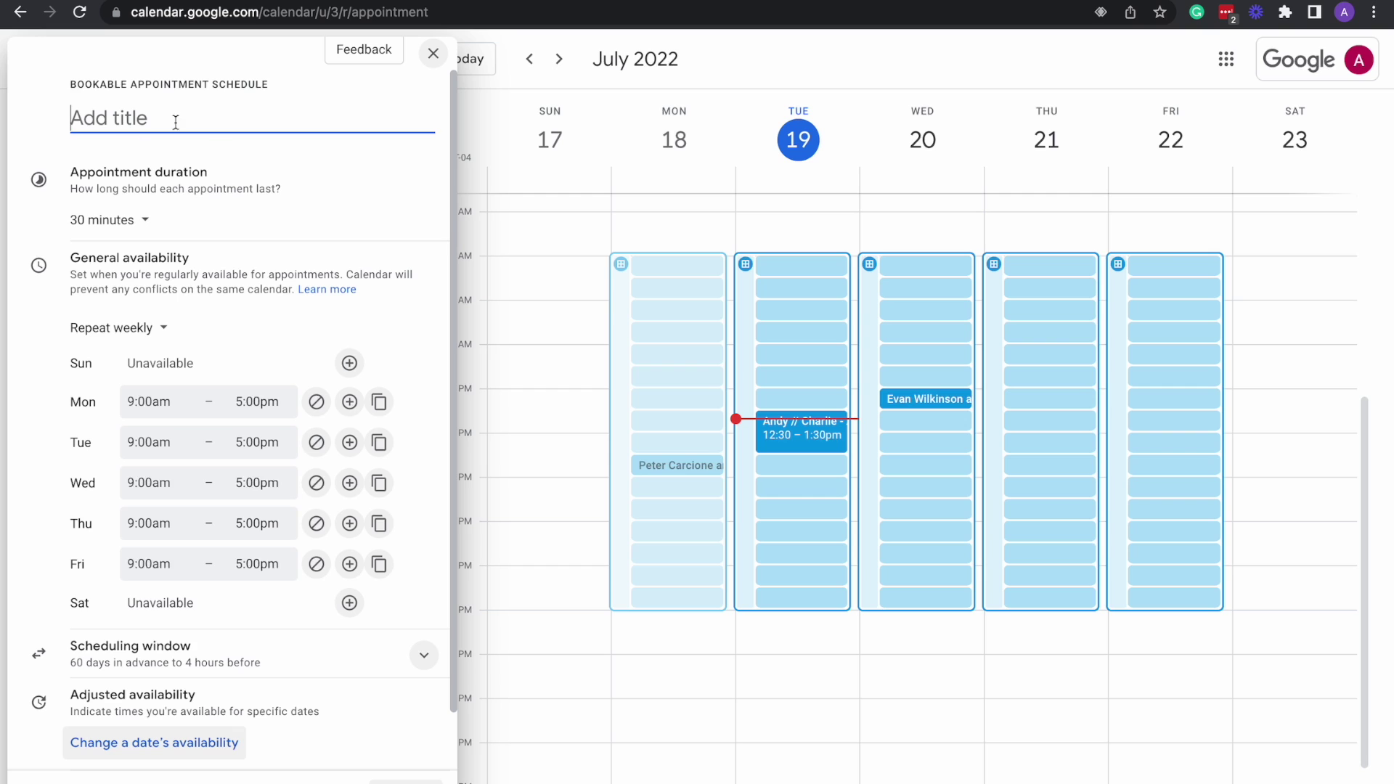
Title the schedule 'Physical Therapy' and make each appointment last 1 hour.
{"action": "scroll", "coordinate": [222, 385], "scroll_direction": "down", "scroll_amount": 1}
{"action": "scroll", "coordinate": [222, 385], "scroll_direction": "up", "scroll_amount": 1}
{"action": "type", "text": "Physical Therapy"}
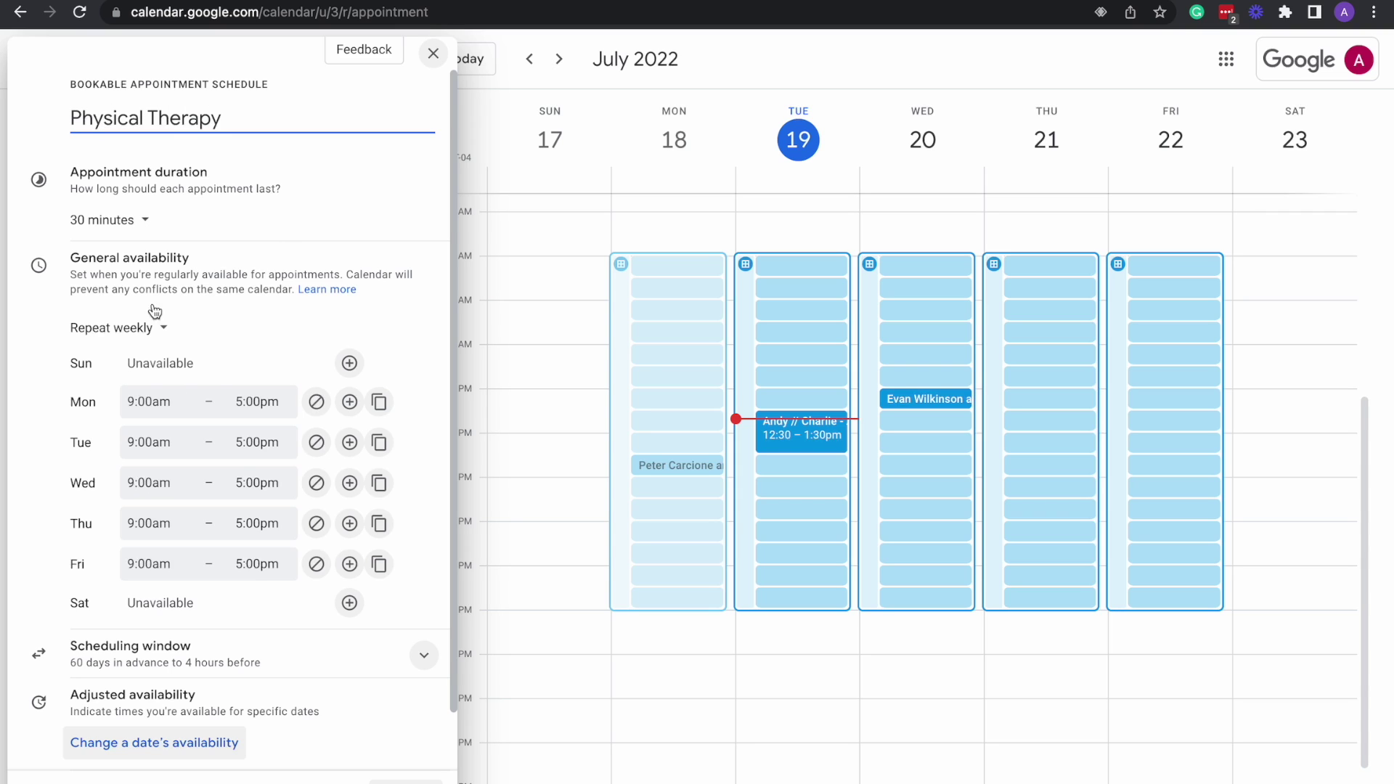
{"action": "left_click", "coordinate": [145, 220]}
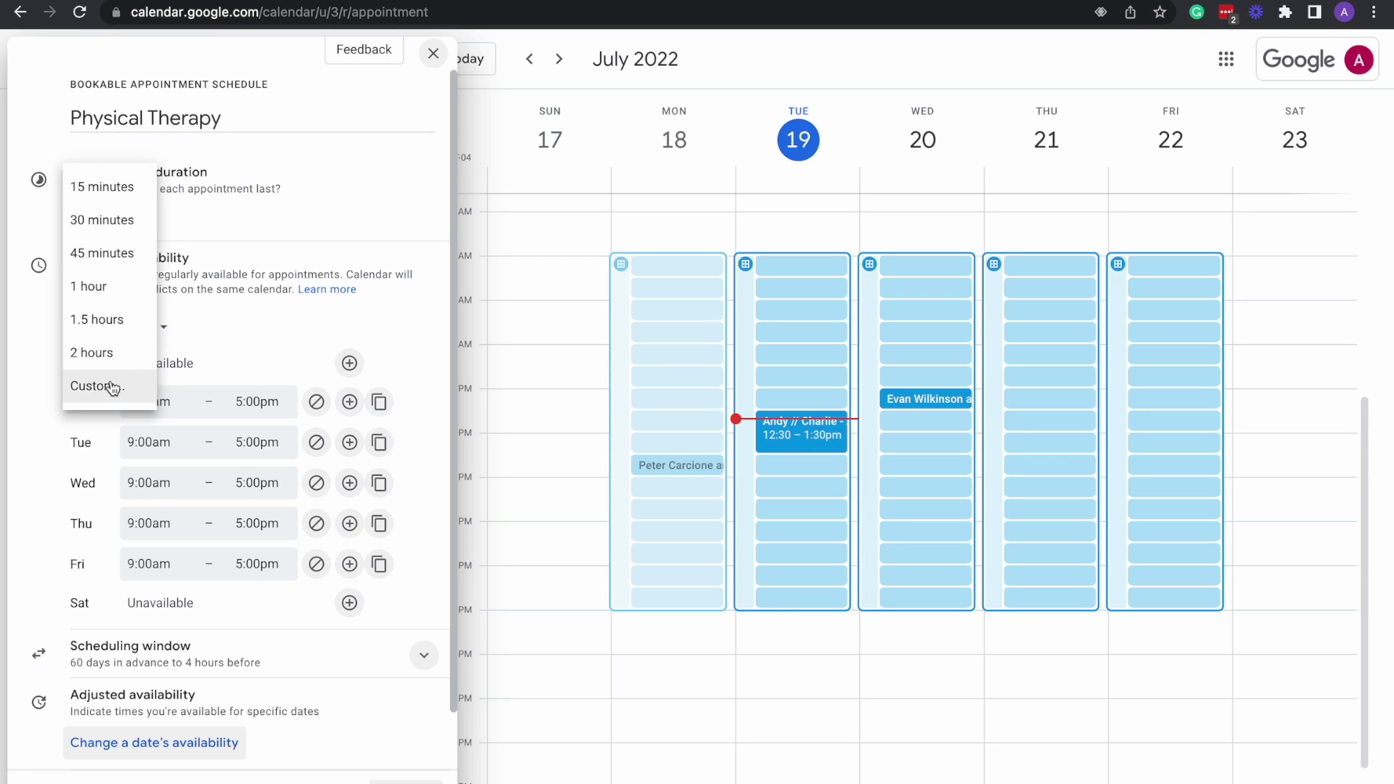
{"action": "left_click", "coordinate": [115, 300]}
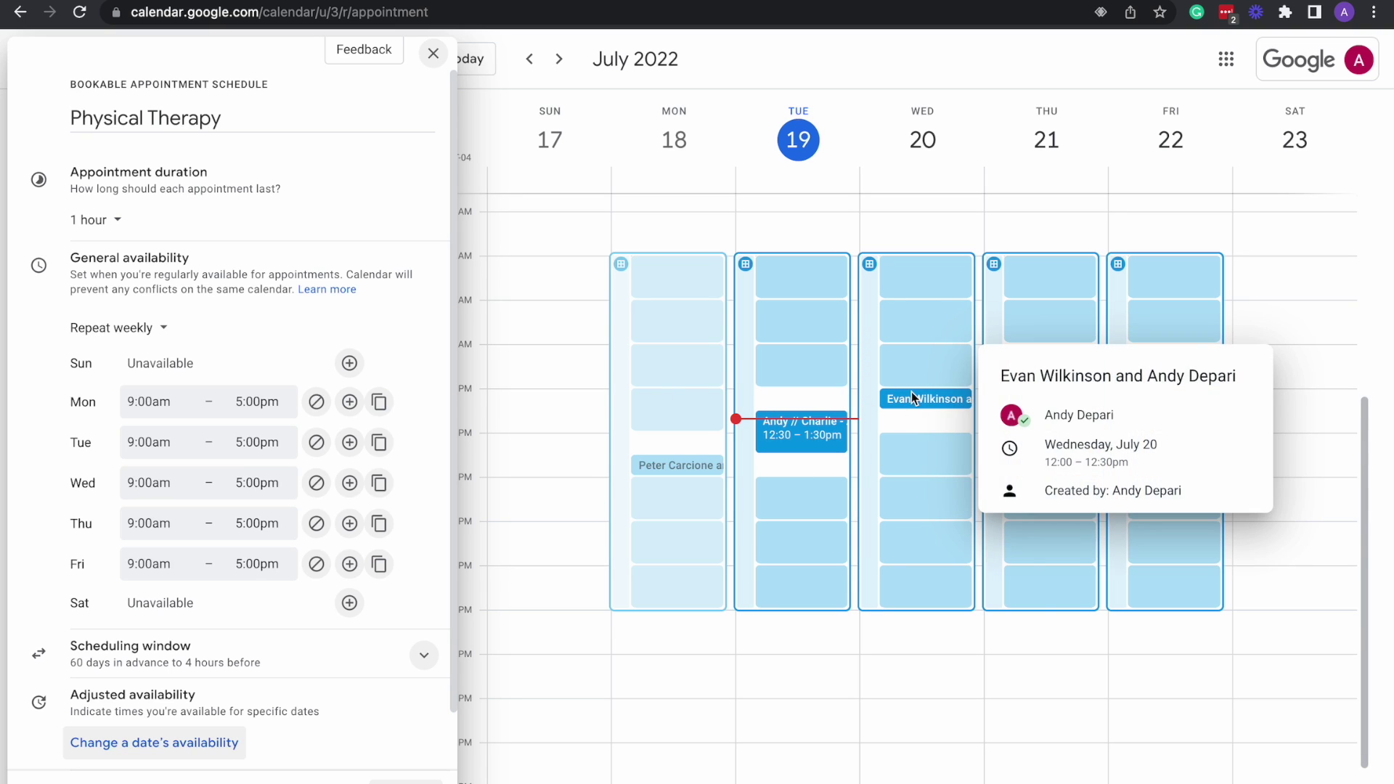
Change availability from weekly repeating to a single non-repeating date, Jul 20, 2022.
{"action": "left_click", "coordinate": [150, 329]}
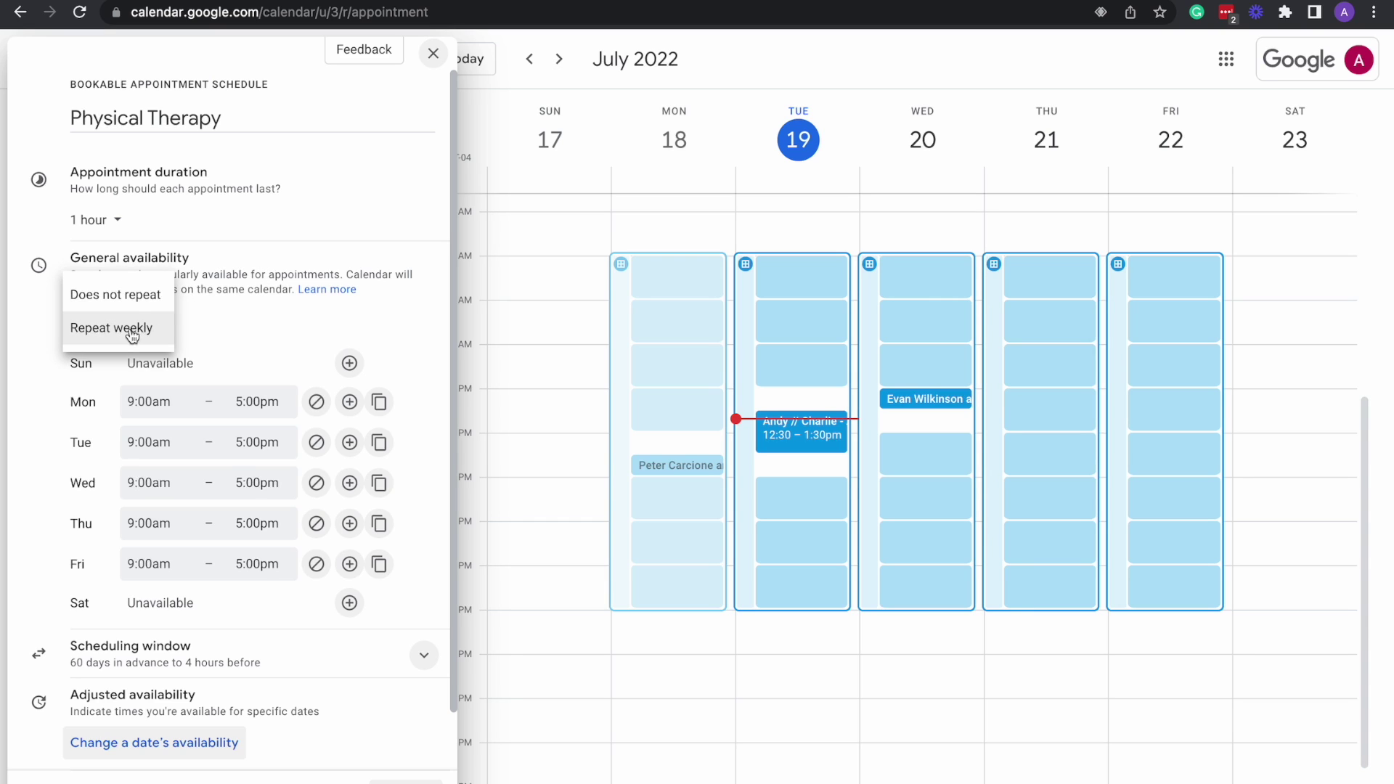
{"action": "left_click", "coordinate": [252, 319]}
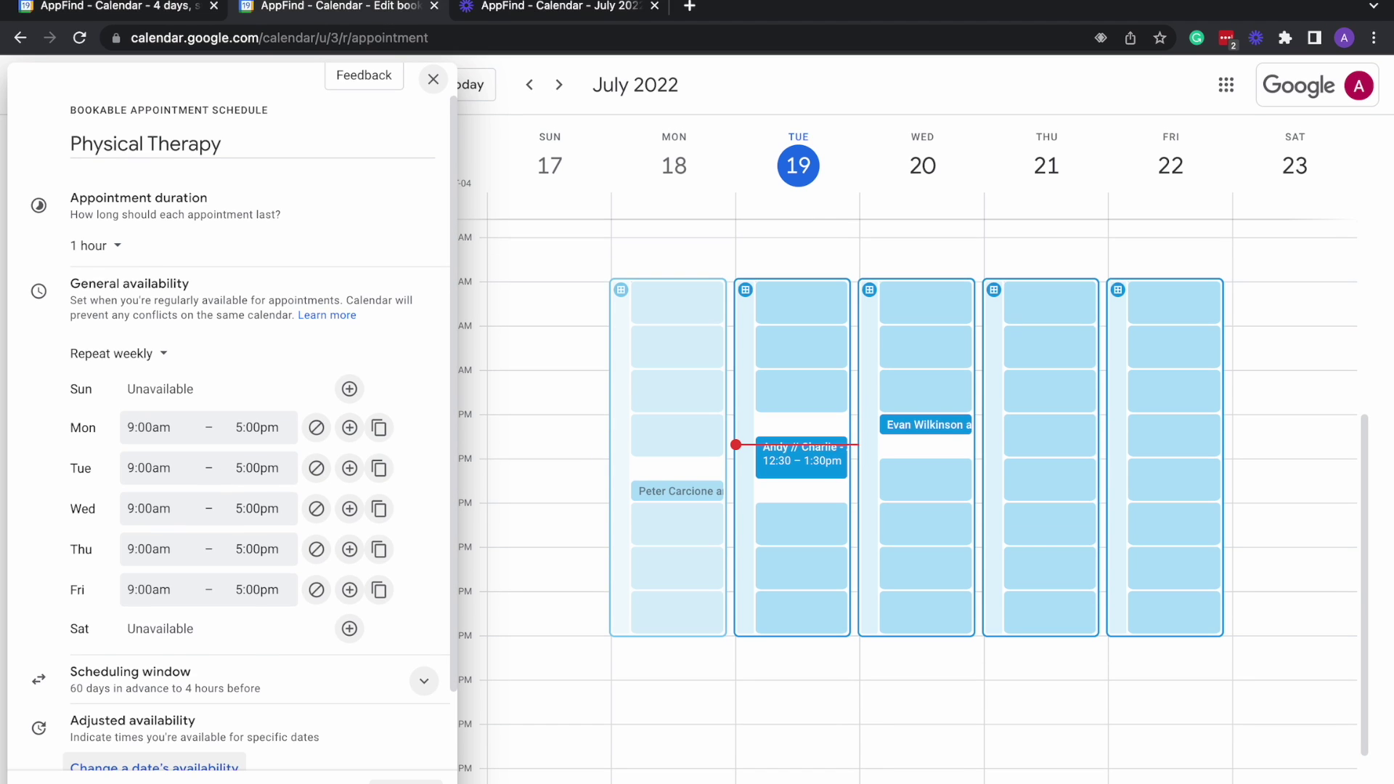
{"action": "scroll", "coordinate": [298, 267], "scroll_direction": "down", "scroll_amount": 1}
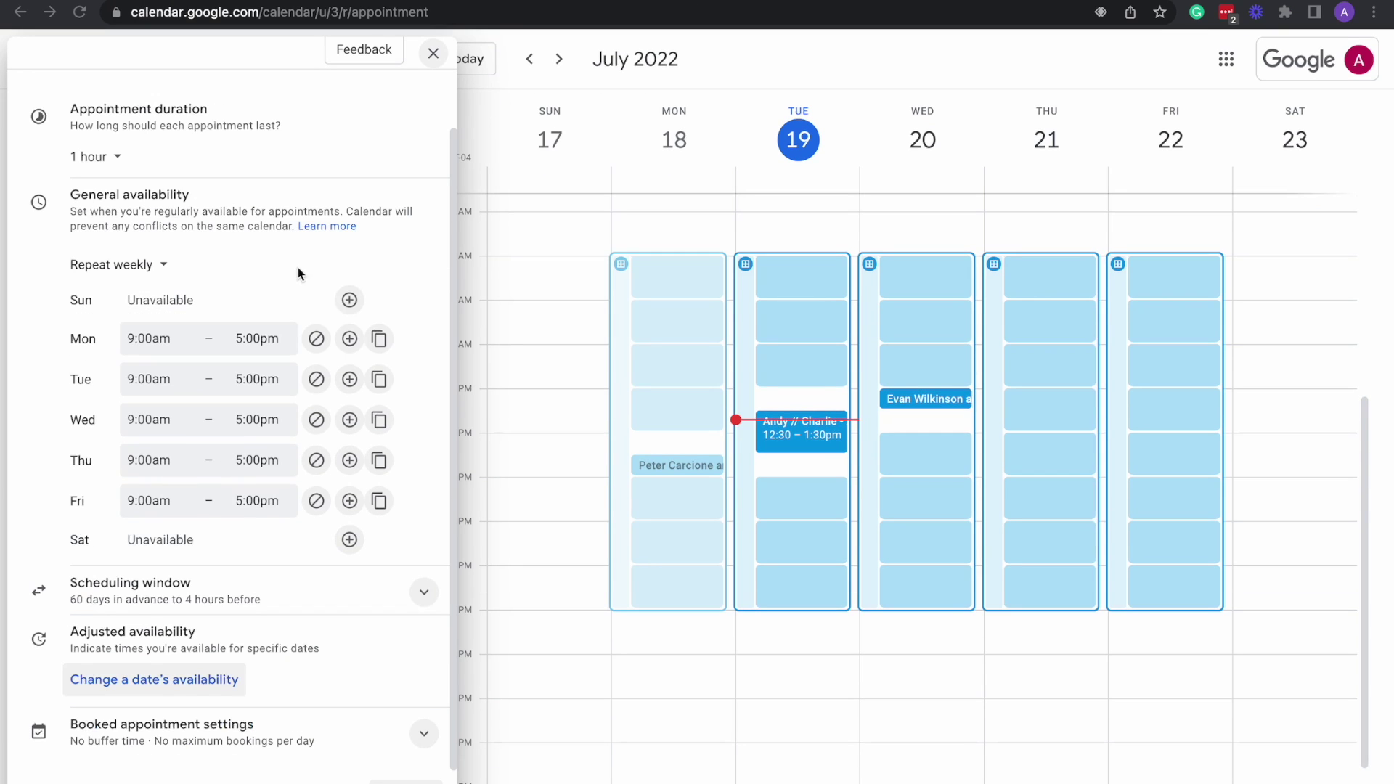
{"action": "left_click", "coordinate": [165, 270]}
{"action": "left_click", "coordinate": [138, 240]}
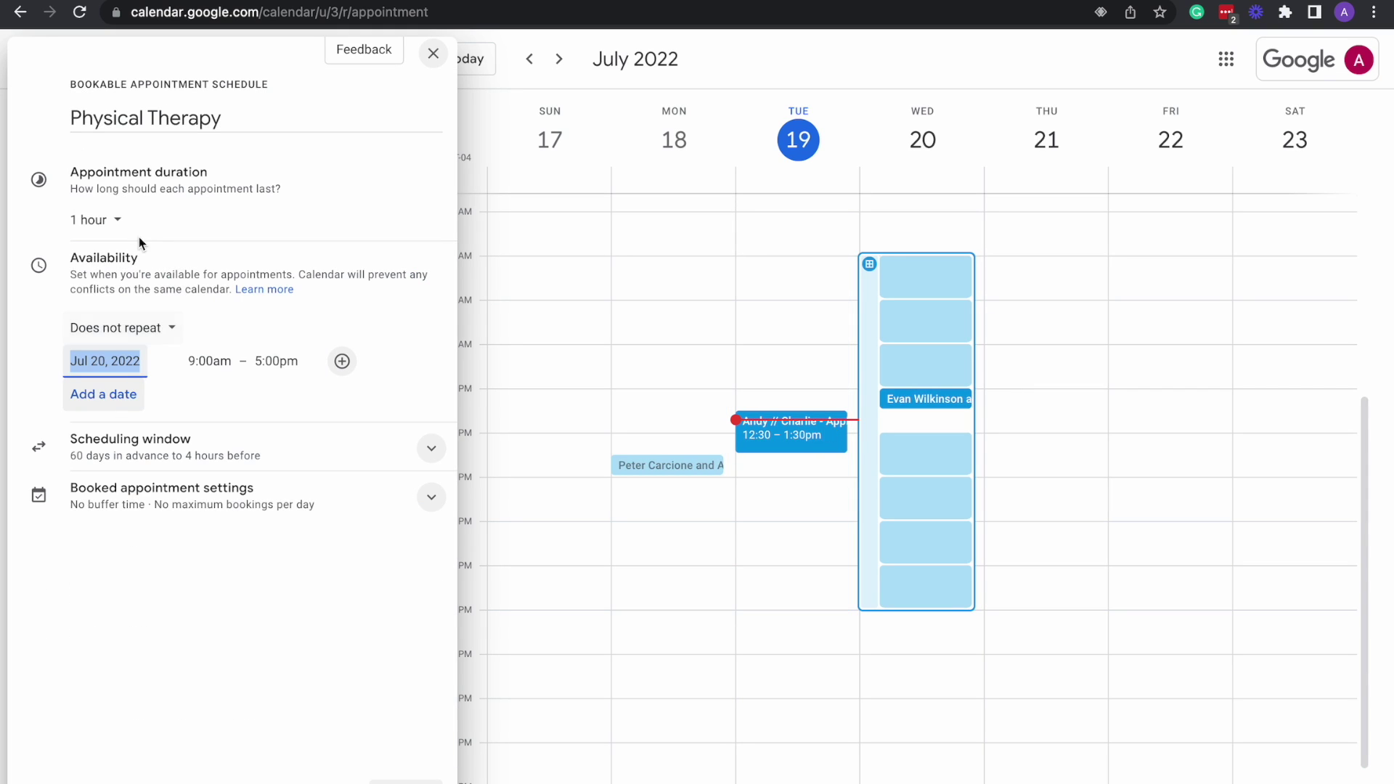
Move the available date to Aug 2, 2022.
{"action": "left_click", "coordinate": [117, 364]}
{"action": "left_click", "coordinate": [297, 400]}
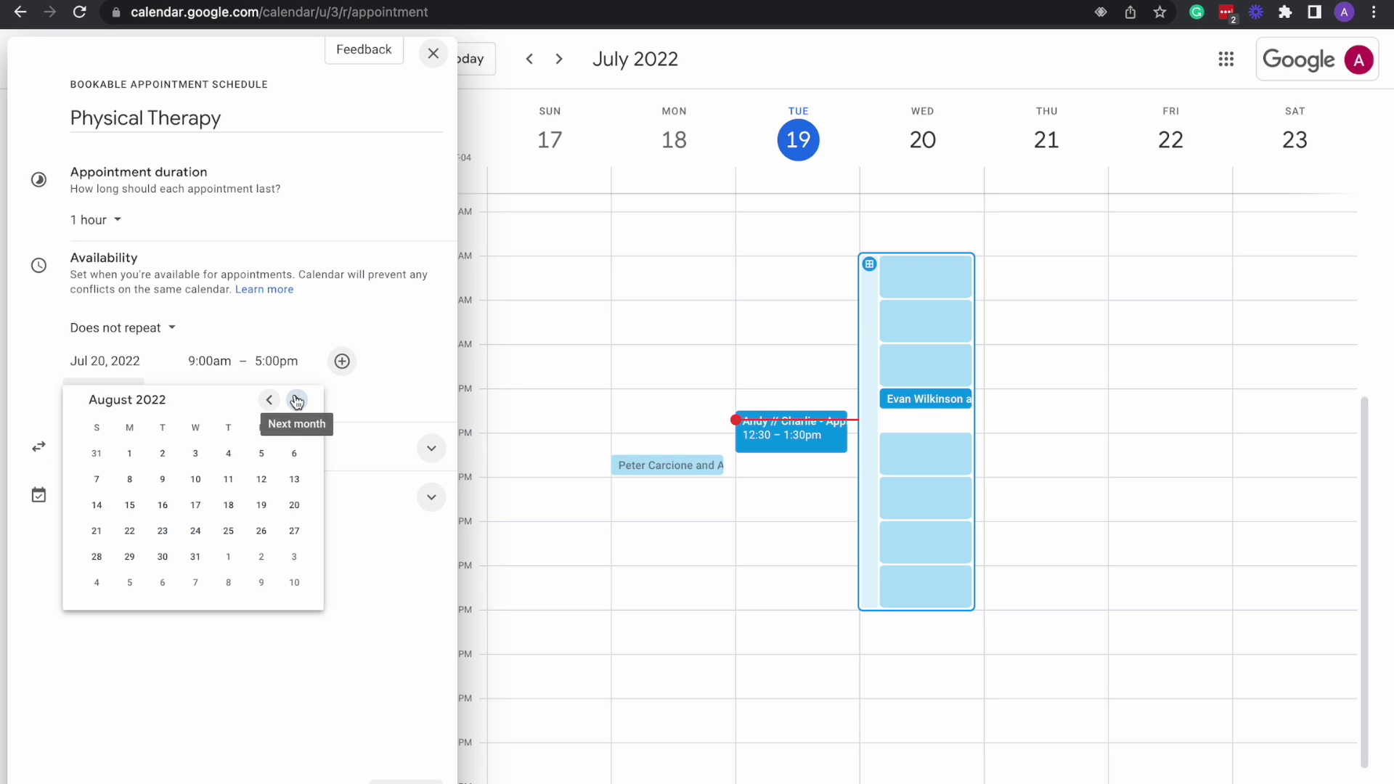
{"action": "left_click", "coordinate": [163, 453]}
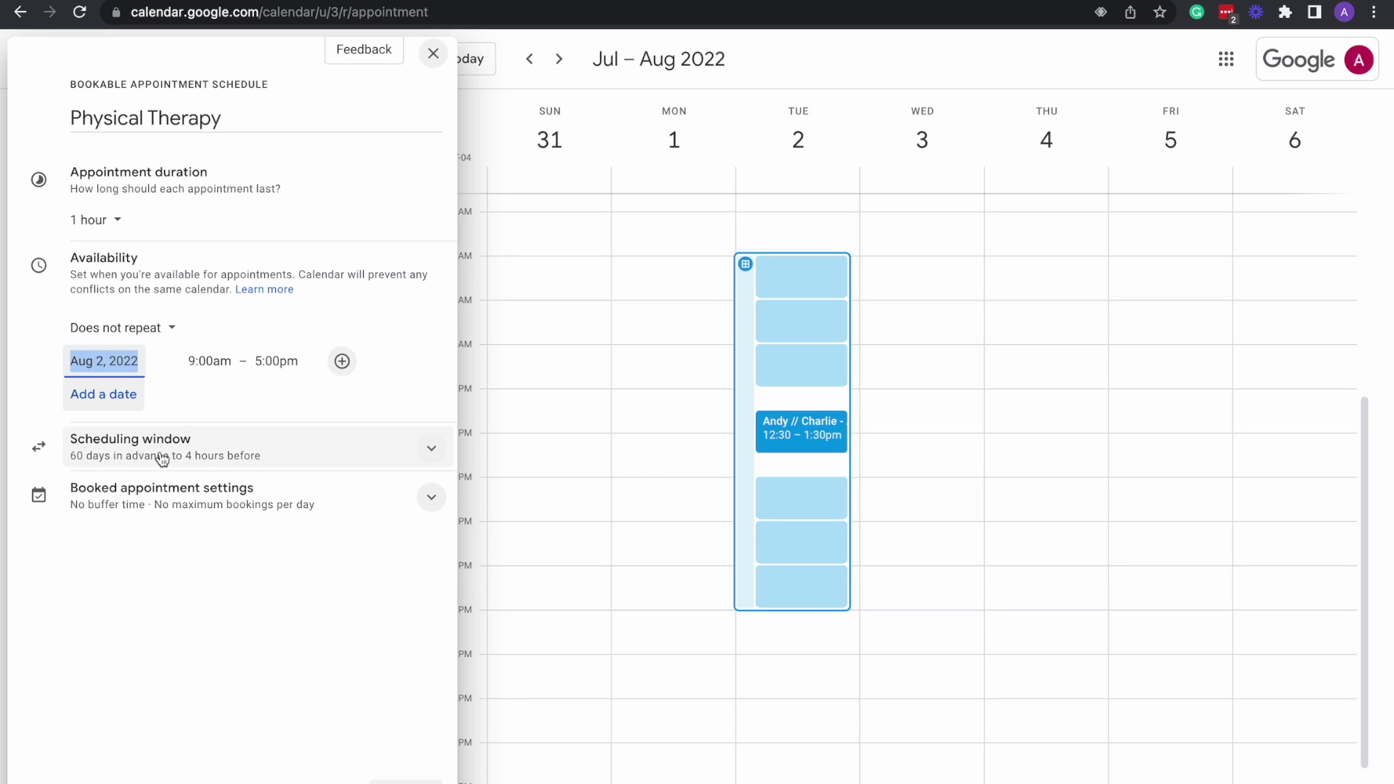
Set availability to 9:30am–10:30am and reveal the scheduling window limits (60 days, 4 hours).
{"action": "left_click", "coordinate": [219, 361]}
{"action": "left_click", "coordinate": [228, 517]}
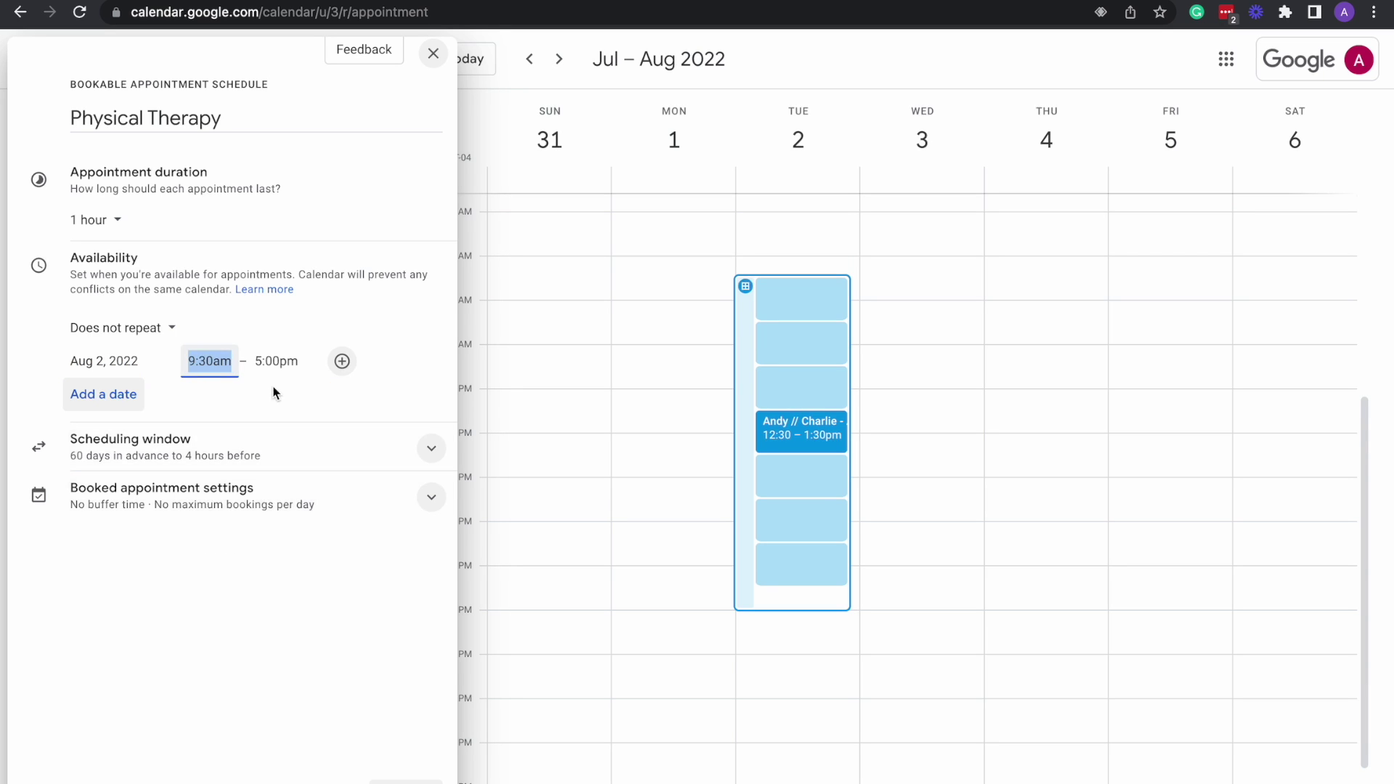
{"action": "left_click", "coordinate": [276, 361]}
{"action": "scroll", "coordinate": [308, 499], "scroll_direction": "up", "scroll_amount": 5}
{"action": "scroll", "coordinate": [308, 498], "scroll_direction": "up", "scroll_amount": 2}
{"action": "left_click", "coordinate": [307, 479]}
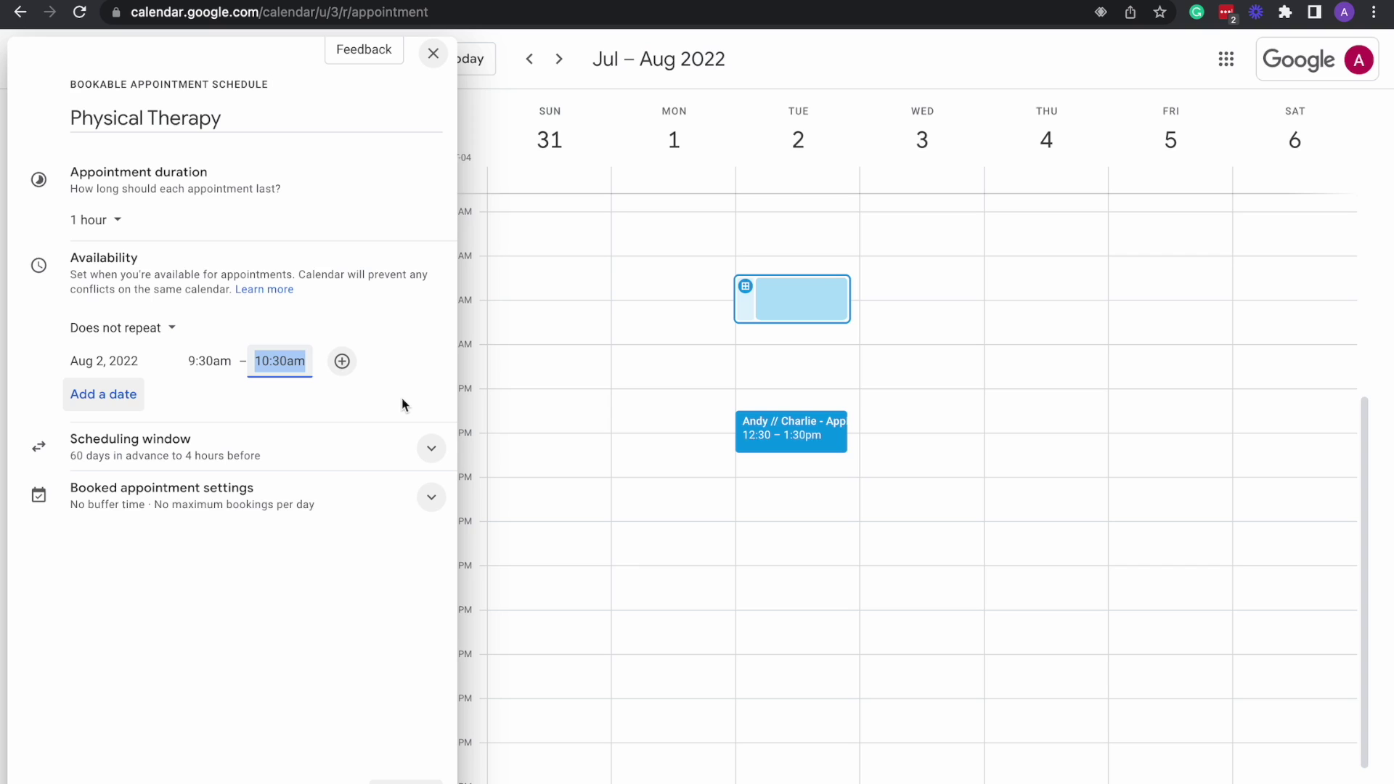
{"action": "left_click", "coordinate": [420, 341]}
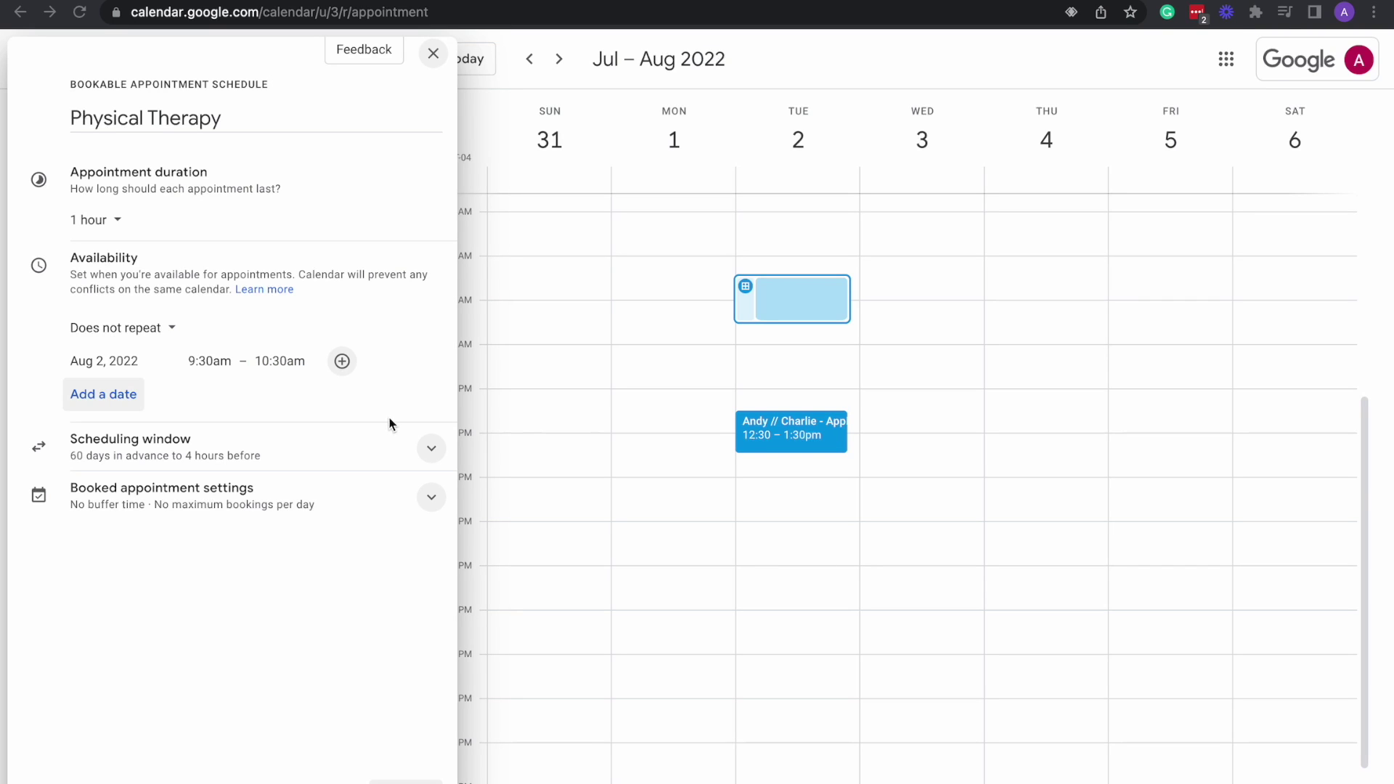
{"action": "left_click", "coordinate": [433, 452]}
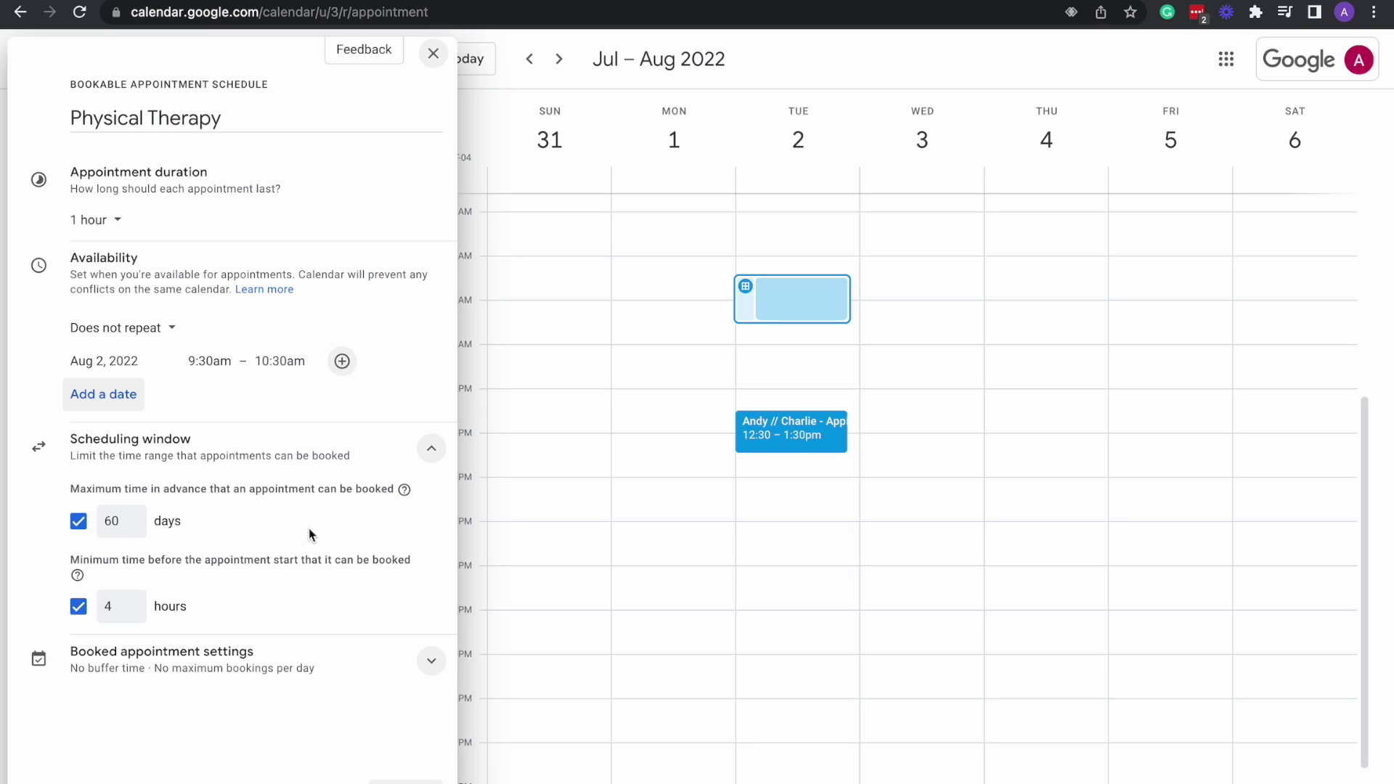
Add a 30-minute buffer between appointments and cap bookings at 4 per day.
{"action": "left_click", "coordinate": [432, 452]}
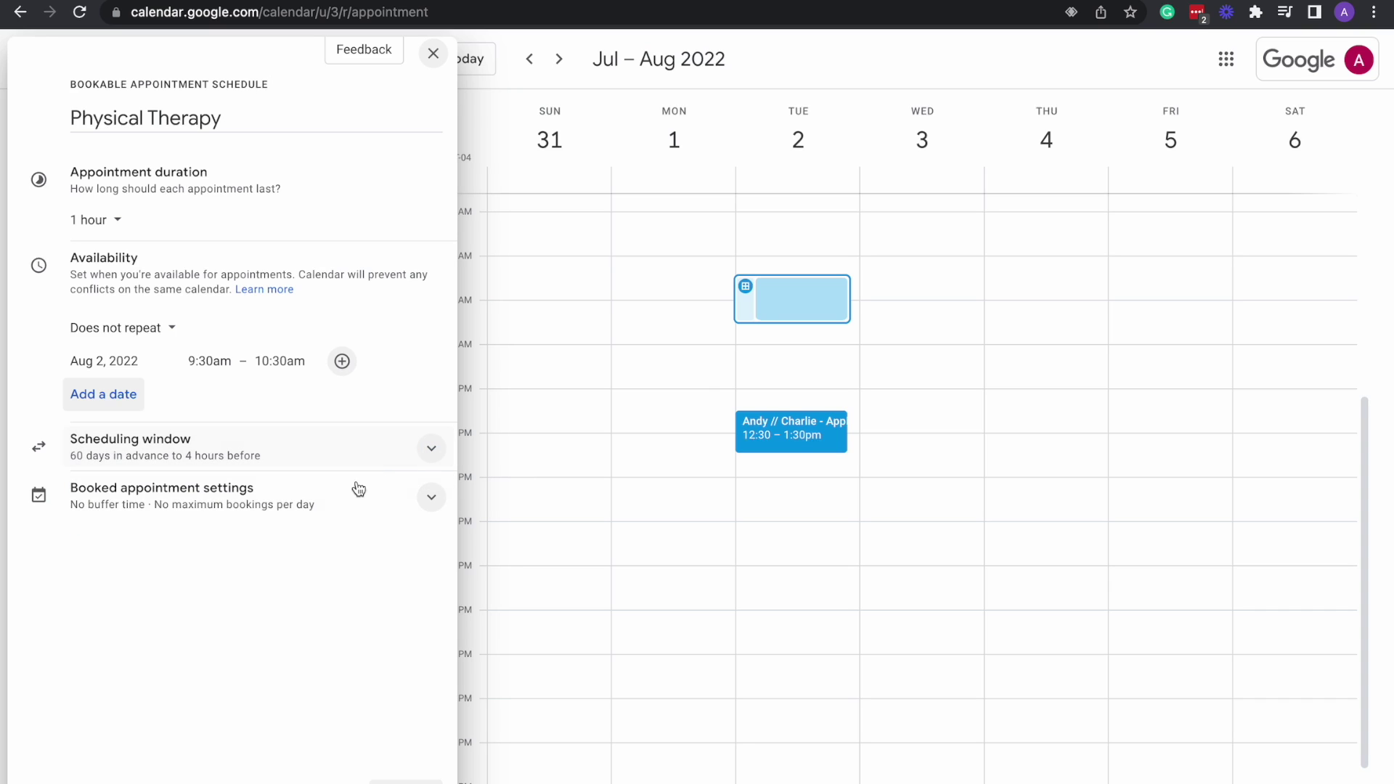
{"action": "left_click", "coordinate": [432, 498]}
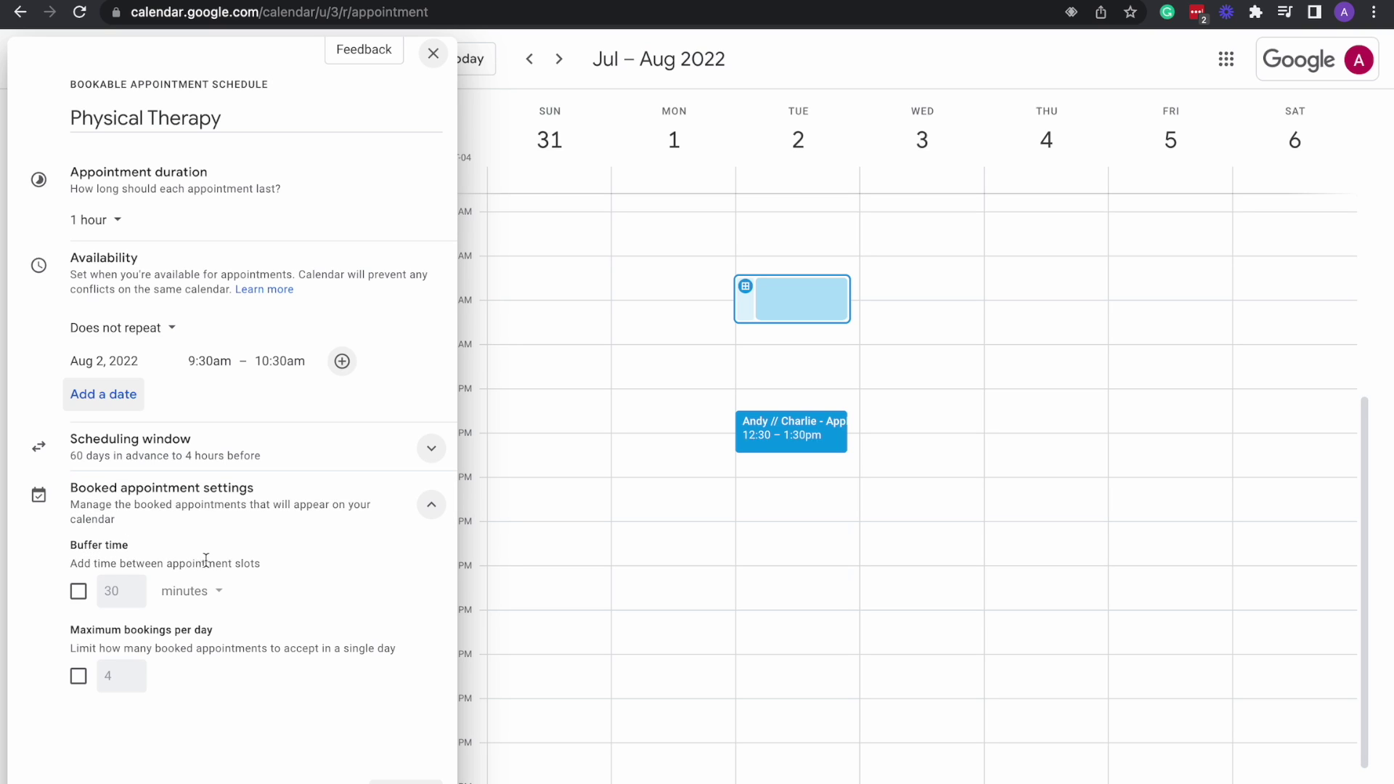
{"action": "left_click", "coordinate": [79, 592]}
{"action": "left_click", "coordinate": [79, 678]}
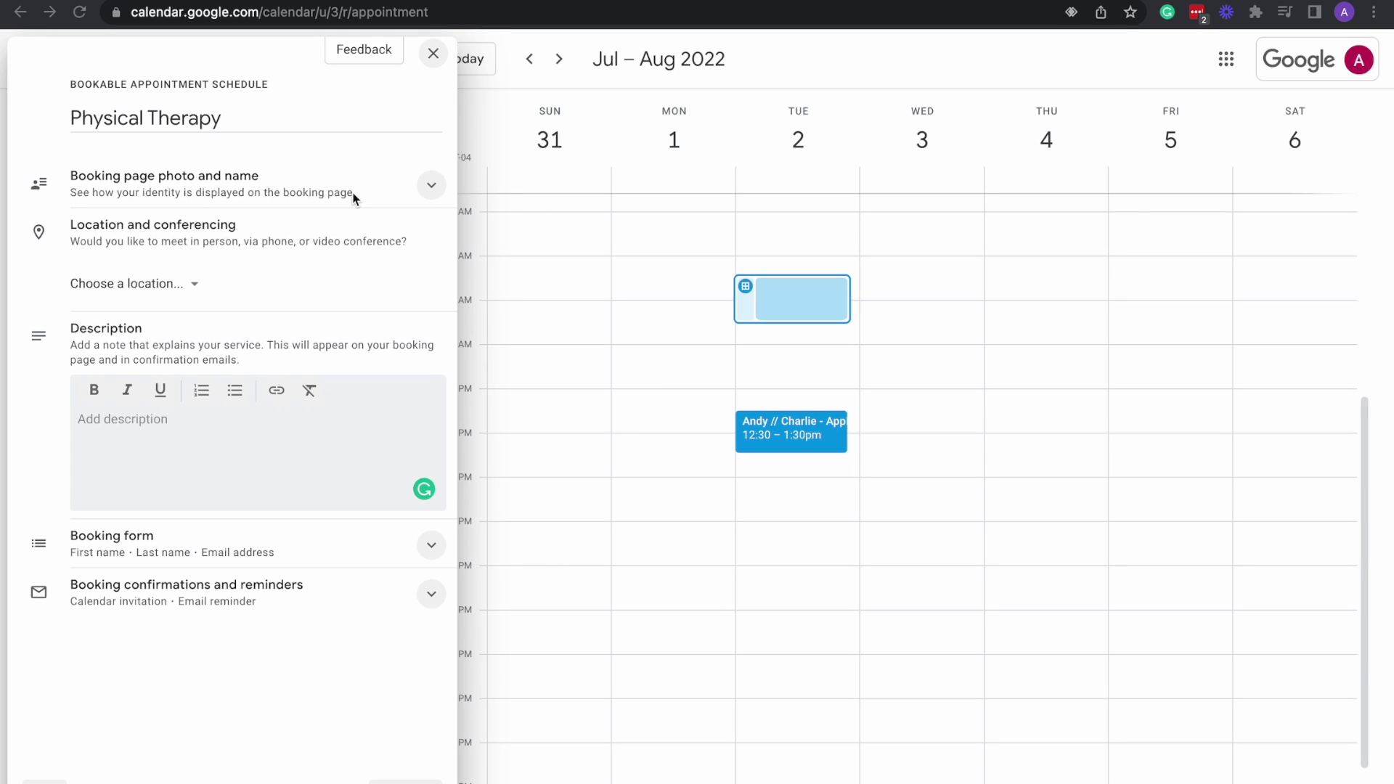
Expand the booking page photo and name section and look over the meeting location choices.
{"action": "left_click", "coordinate": [434, 189]}
{"action": "left_click", "coordinate": [434, 189]}
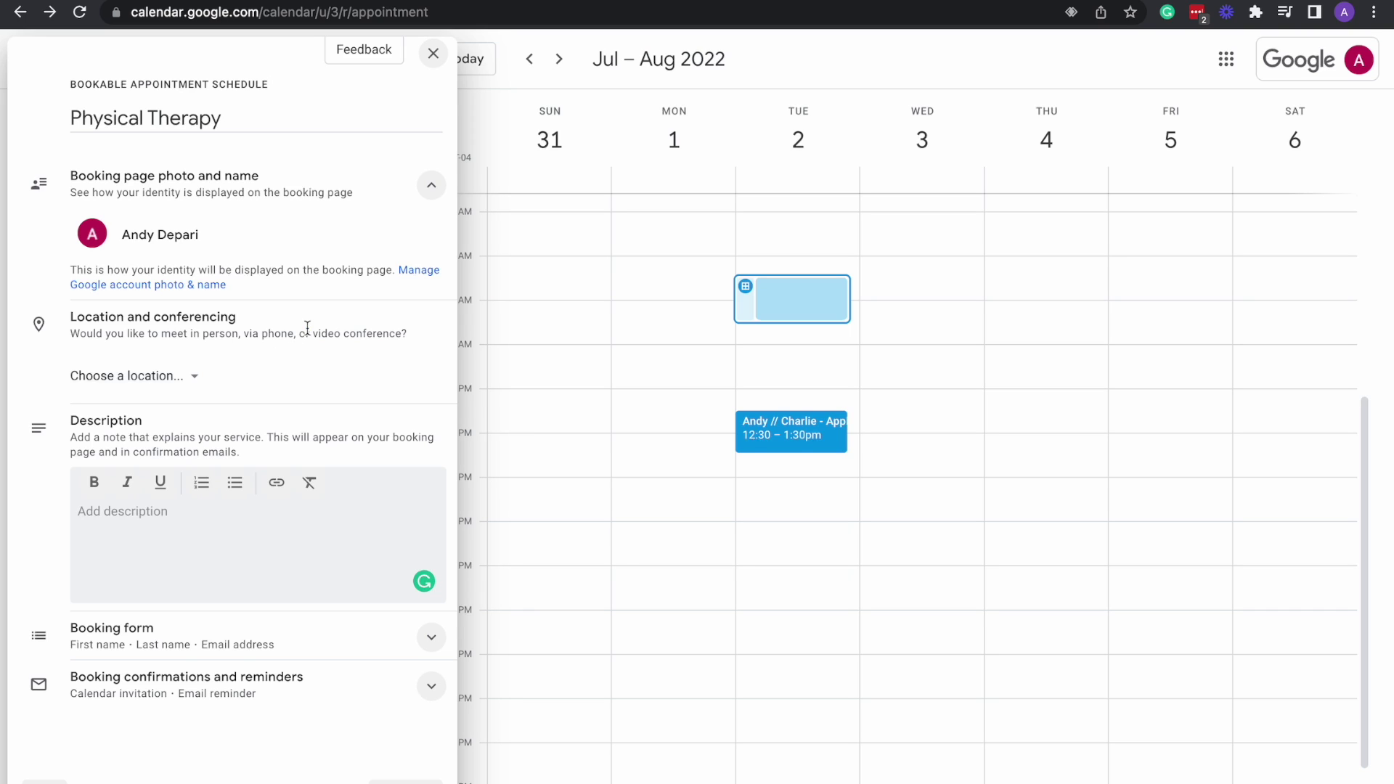
{"action": "left_click", "coordinate": [204, 384]}
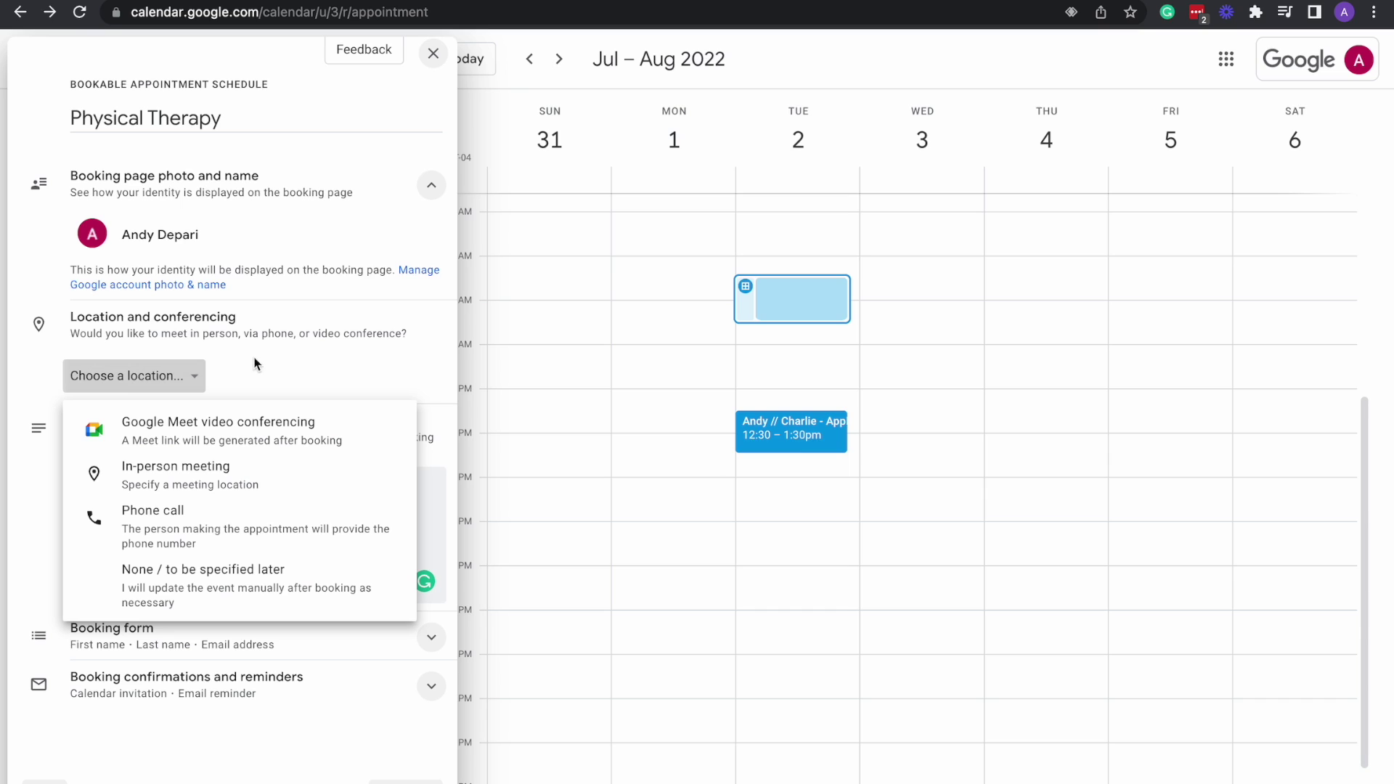
{"action": "left_click", "coordinate": [197, 379]}
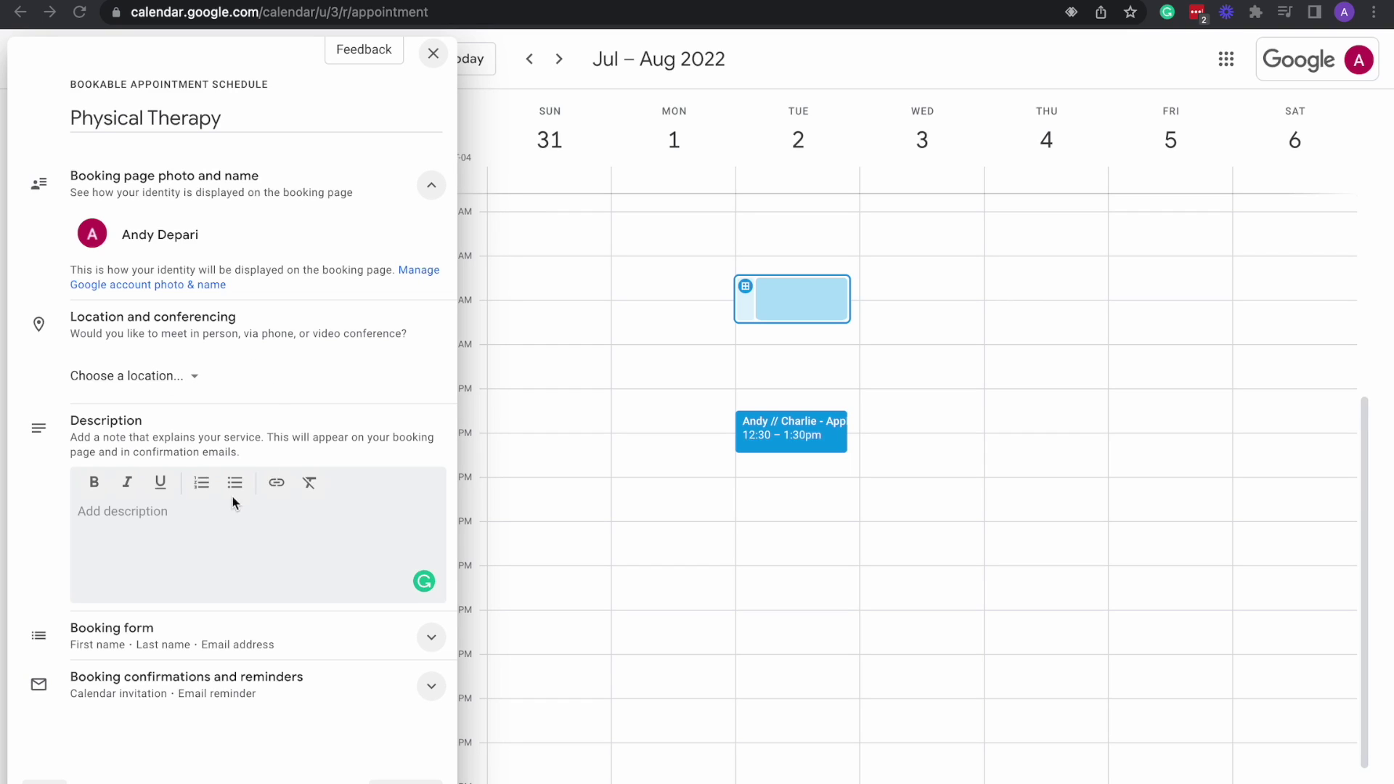
Enter the description 'Physical therapy' and check the booking form's name and email fields.
{"action": "left_click", "coordinate": [120, 515]}
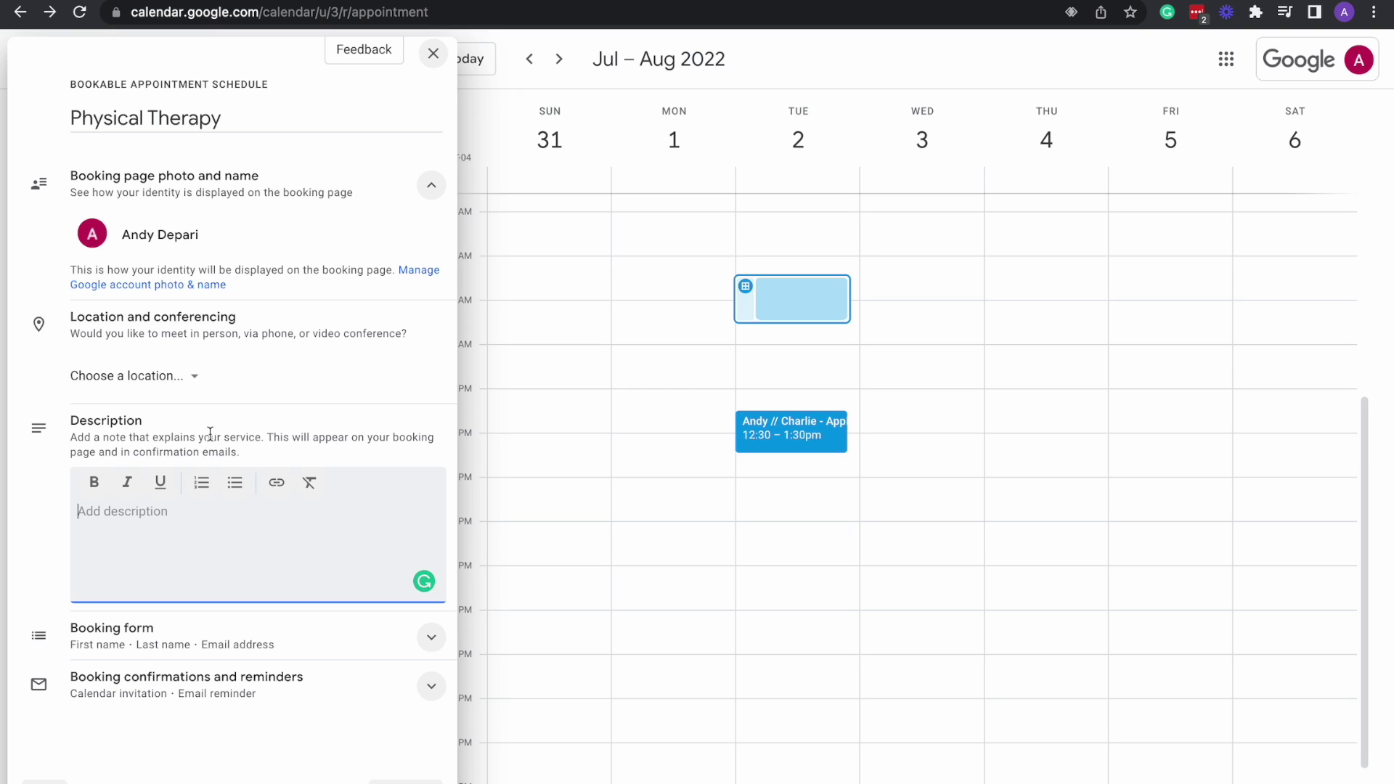
{"action": "type", "text": "Physical therapy"}
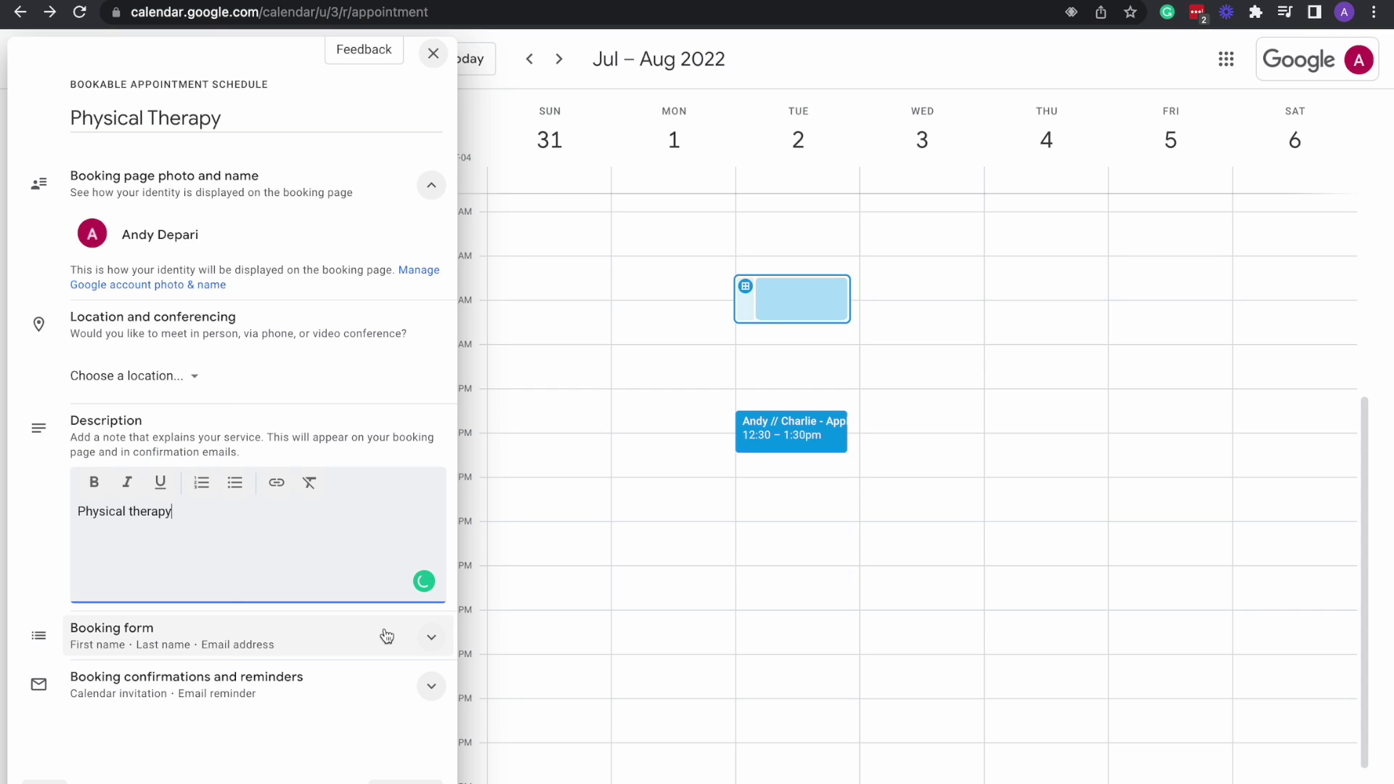
{"action": "left_click", "coordinate": [422, 638]}
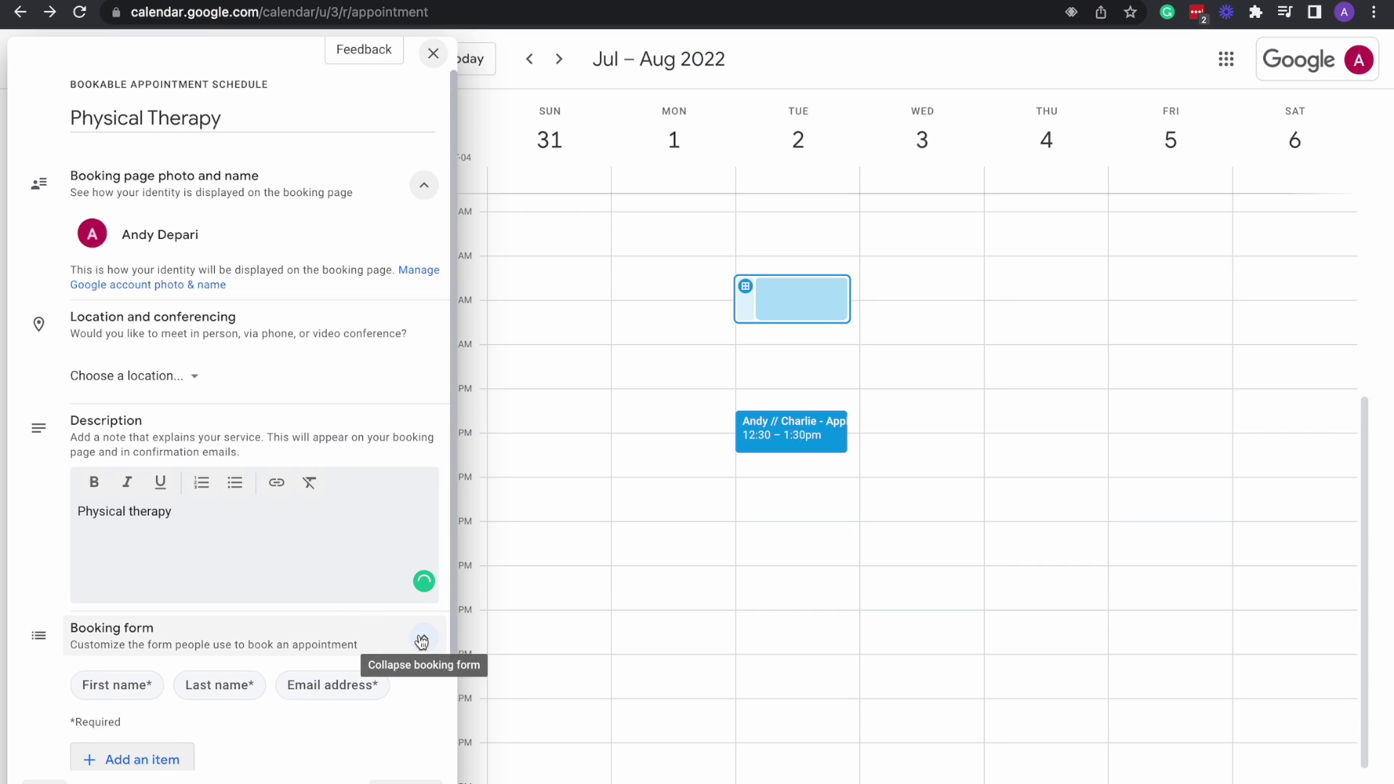
{"action": "scroll", "coordinate": [308, 579], "scroll_direction": "down", "scroll_amount": 1}
{"action": "scroll", "coordinate": [247, 518], "scroll_direction": "down", "scroll_amount": 1}
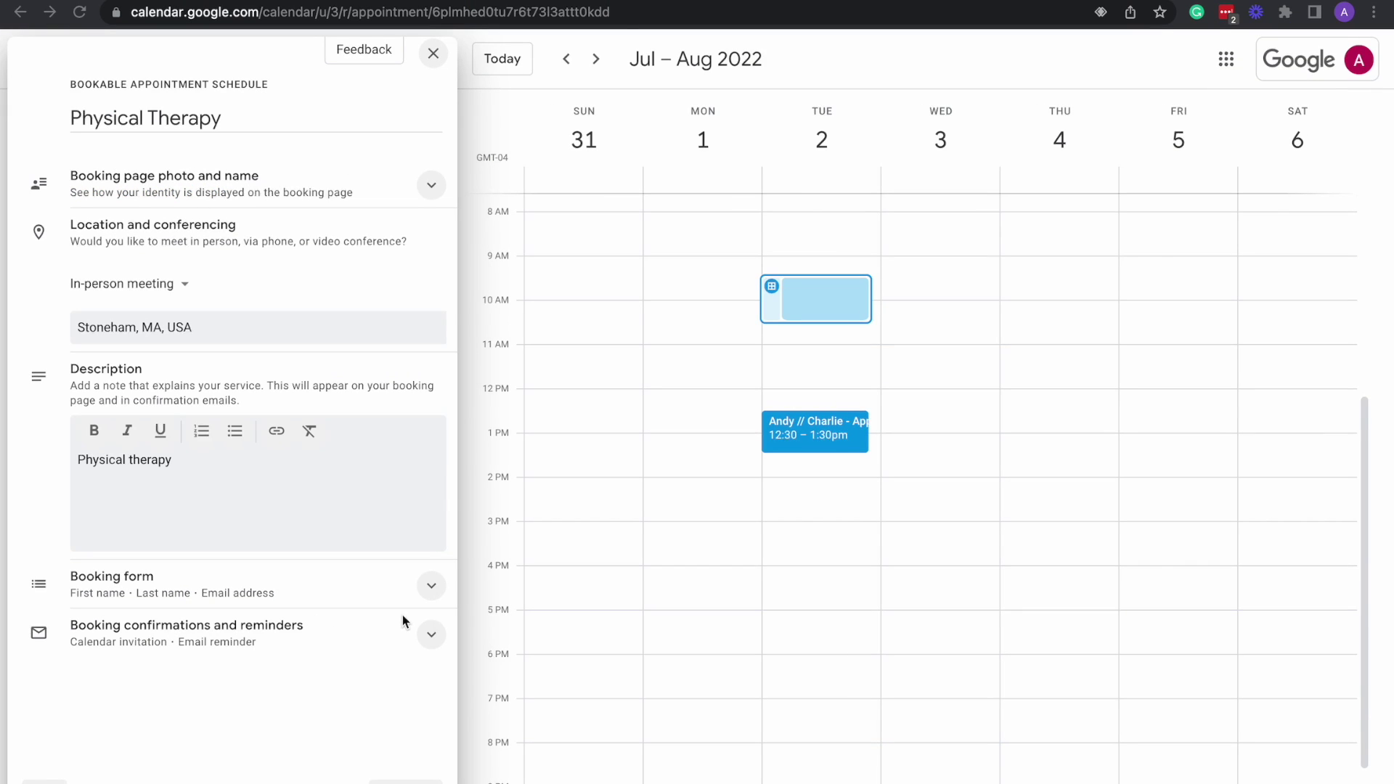
Review the booking confirmation and reminder options, then save the Physical Therapy schedule.
{"action": "left_click", "coordinate": [432, 636]}
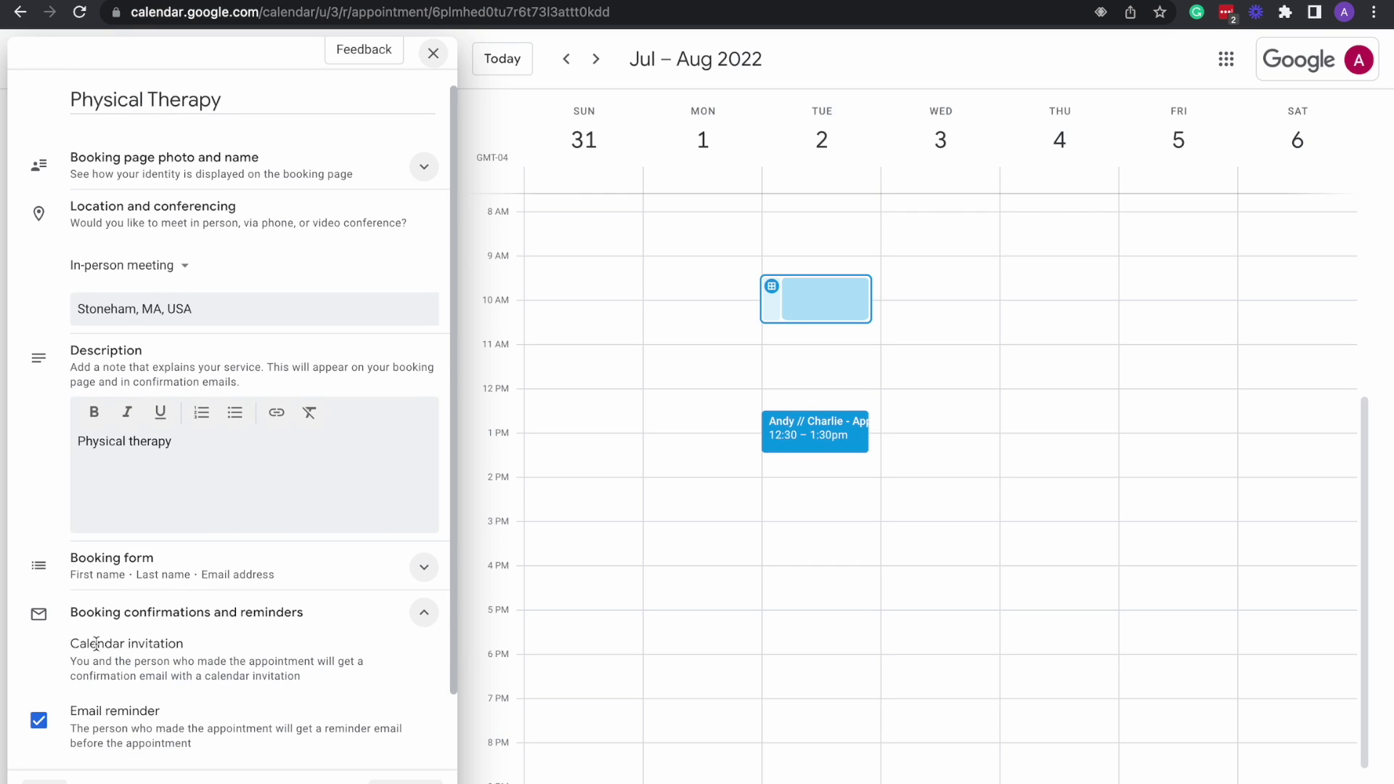
{"action": "scroll", "coordinate": [247, 658], "scroll_direction": "down", "scroll_amount": 2}
{"action": "scroll", "coordinate": [287, 624], "scroll_direction": "down", "scroll_amount": 1}
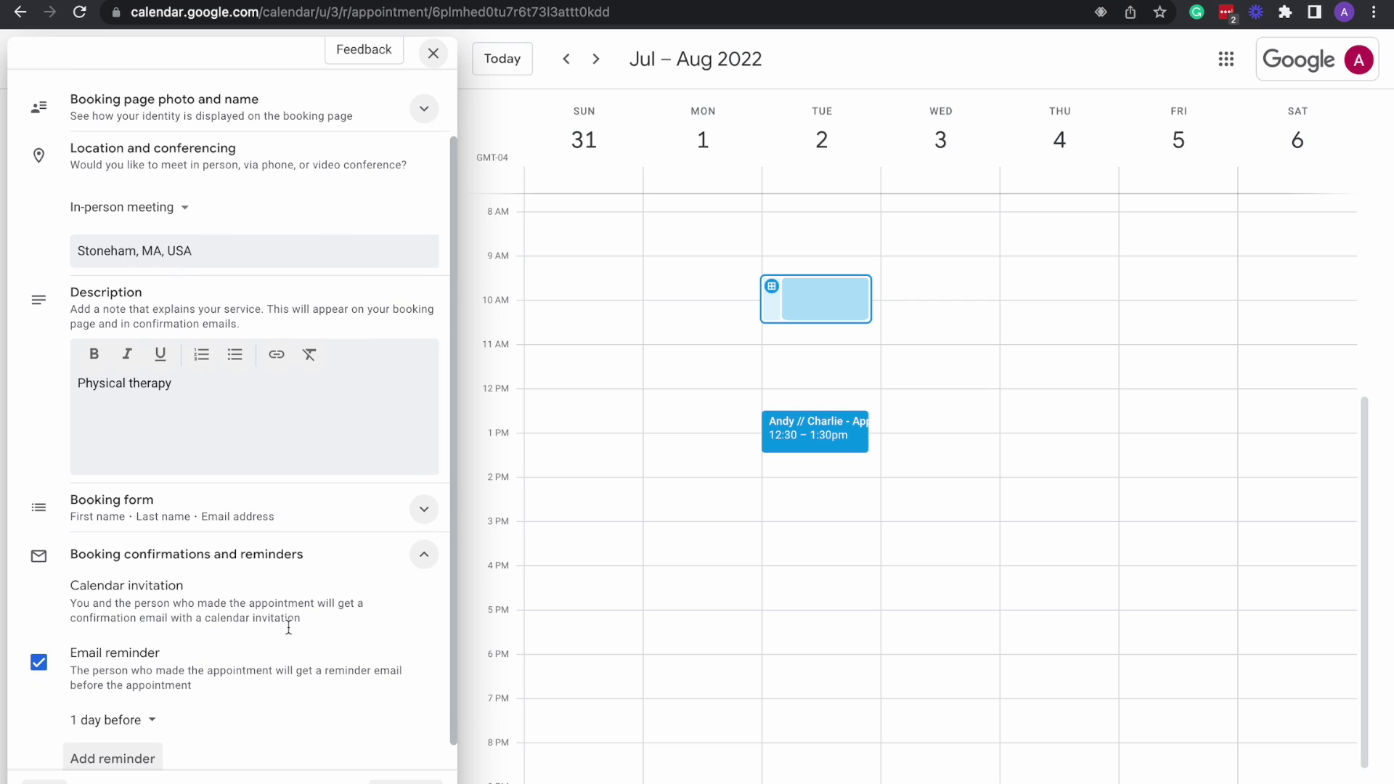
{"action": "scroll", "coordinate": [278, 594], "scroll_direction": "down", "scroll_amount": 1}
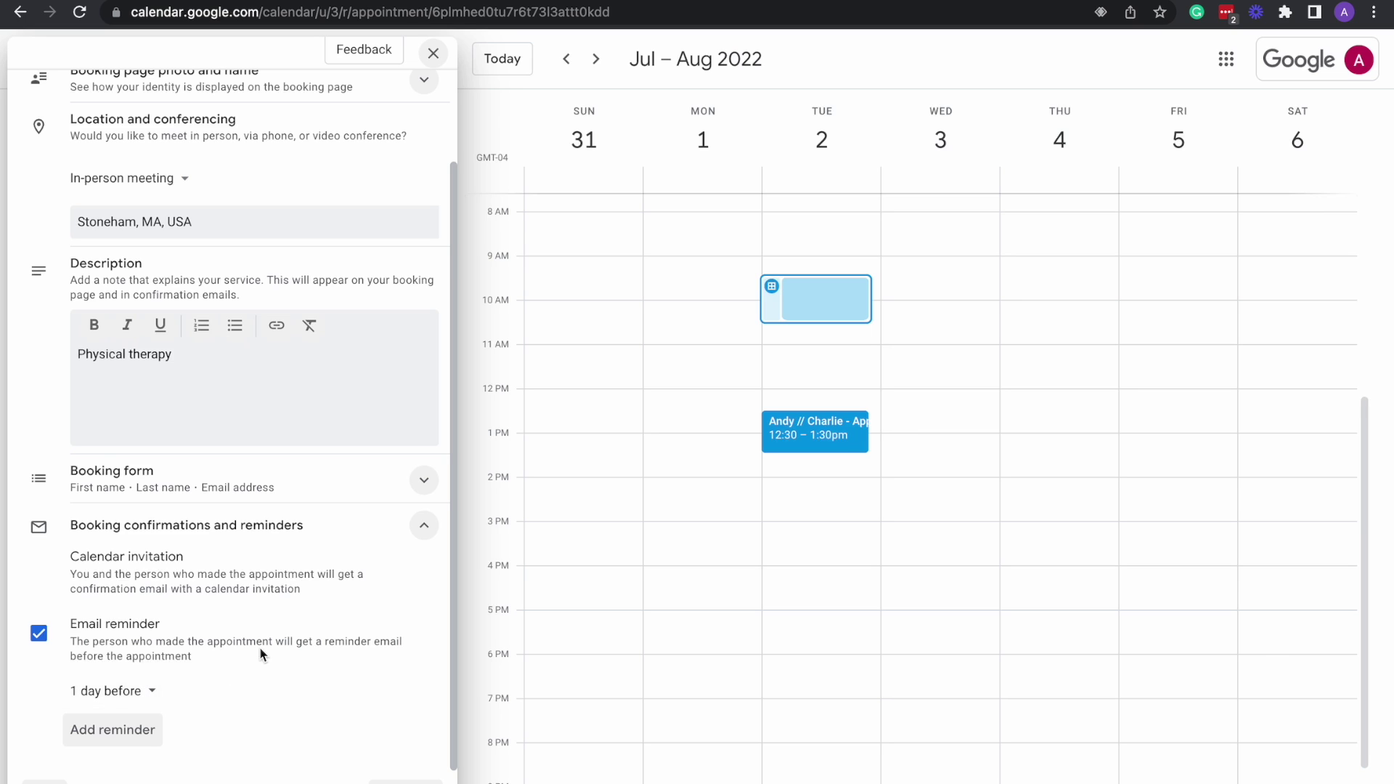
{"action": "scroll", "coordinate": [265, 639], "scroll_direction": "up", "scroll_amount": 3}
{"action": "left_click", "coordinate": [252, 117]}
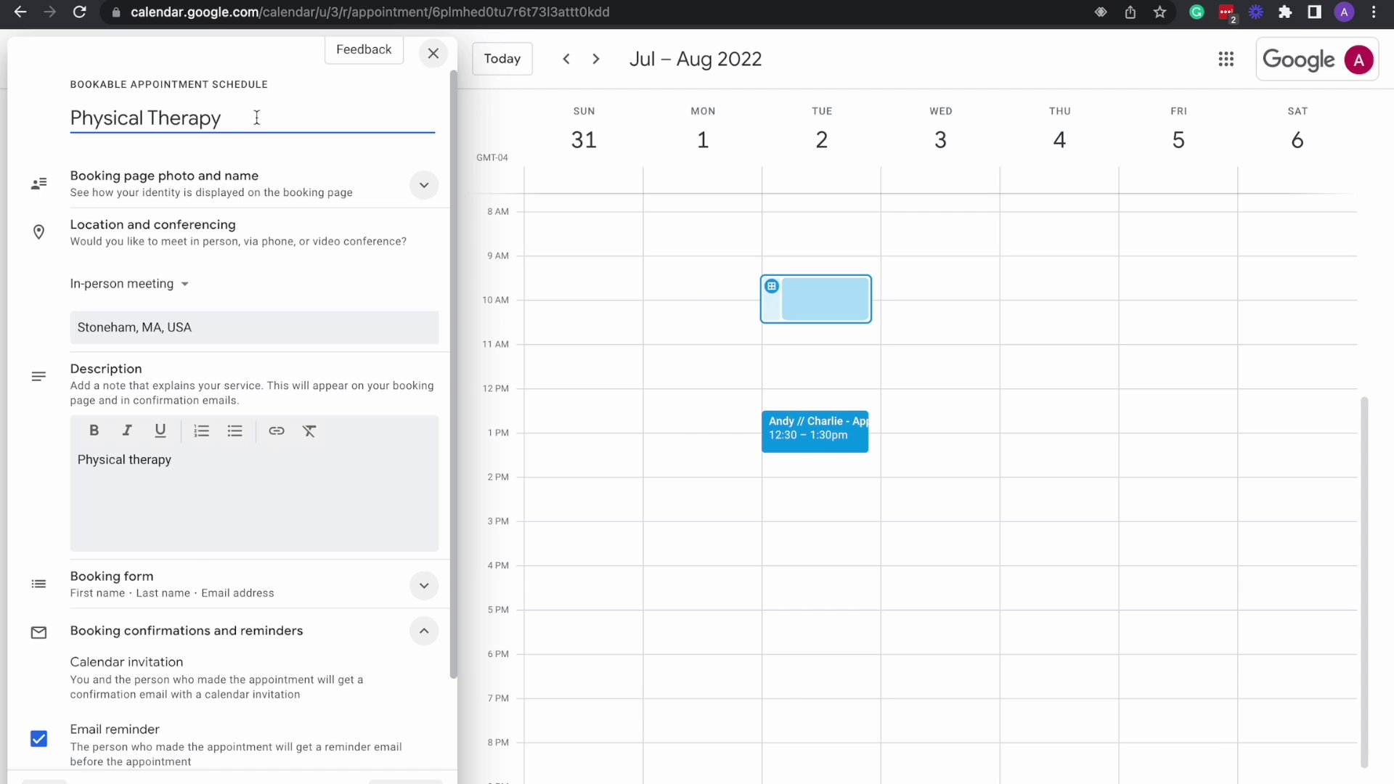
{"action": "key", "text": "Escape"}
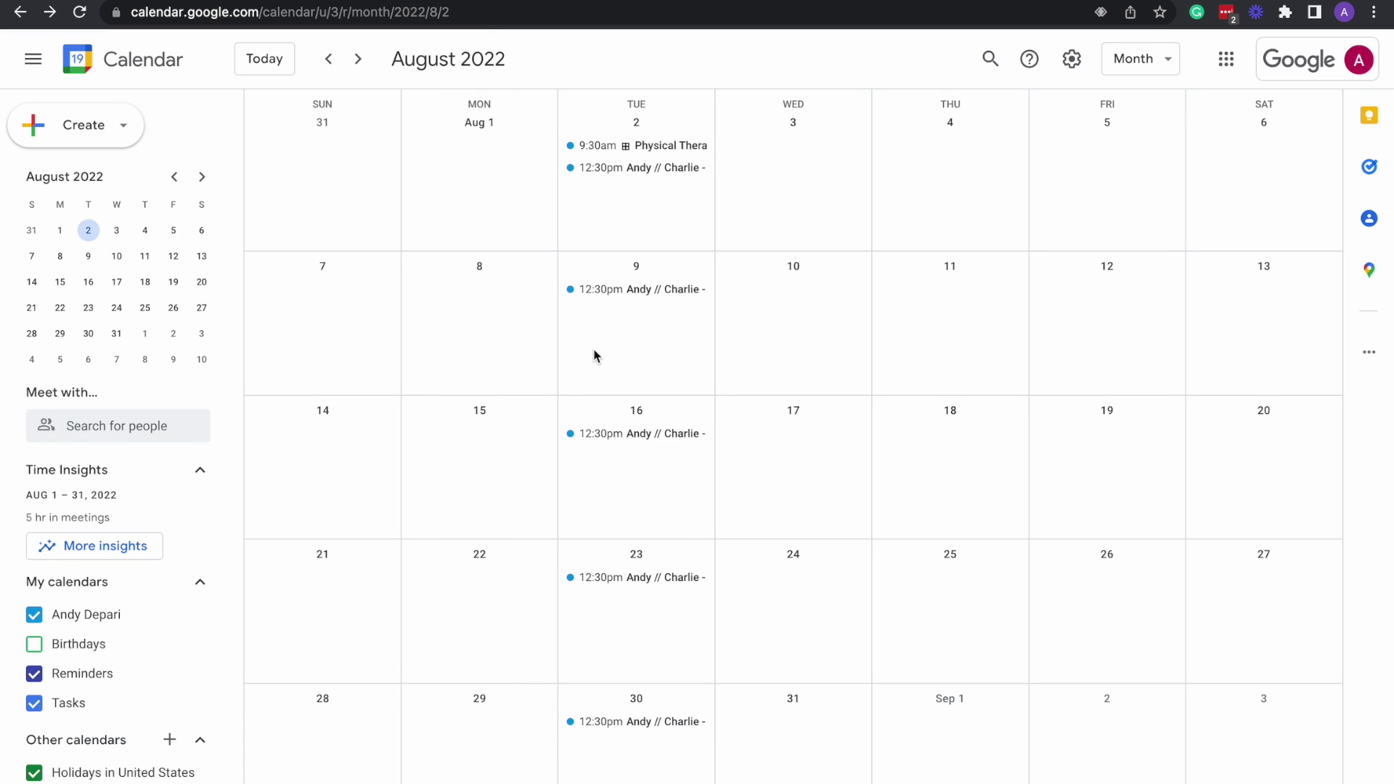
Open the Aug 2 9:30am Physical Therapy chip to view its summary card.
{"action": "left_click", "coordinate": [640, 155]}
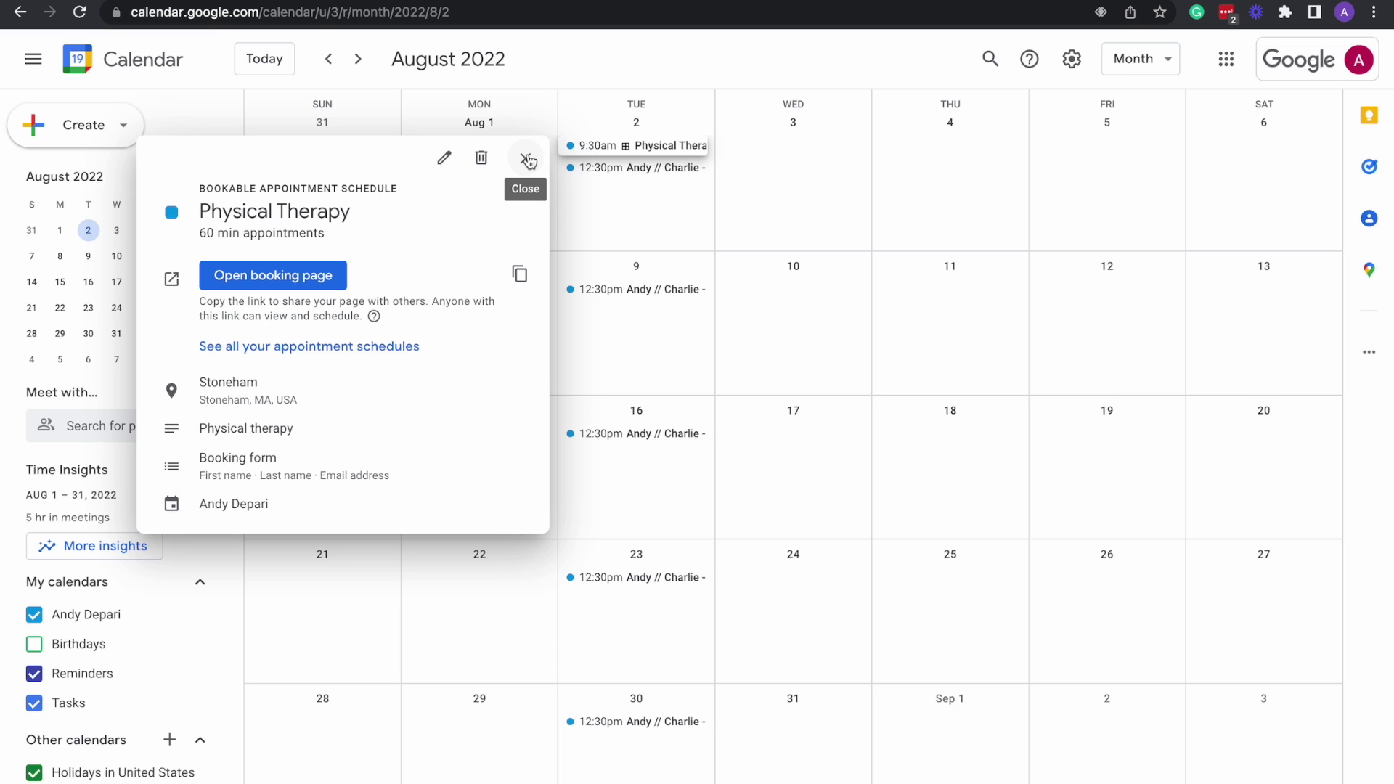
{"action": "mouse_move", "coordinate": [509, 1]}
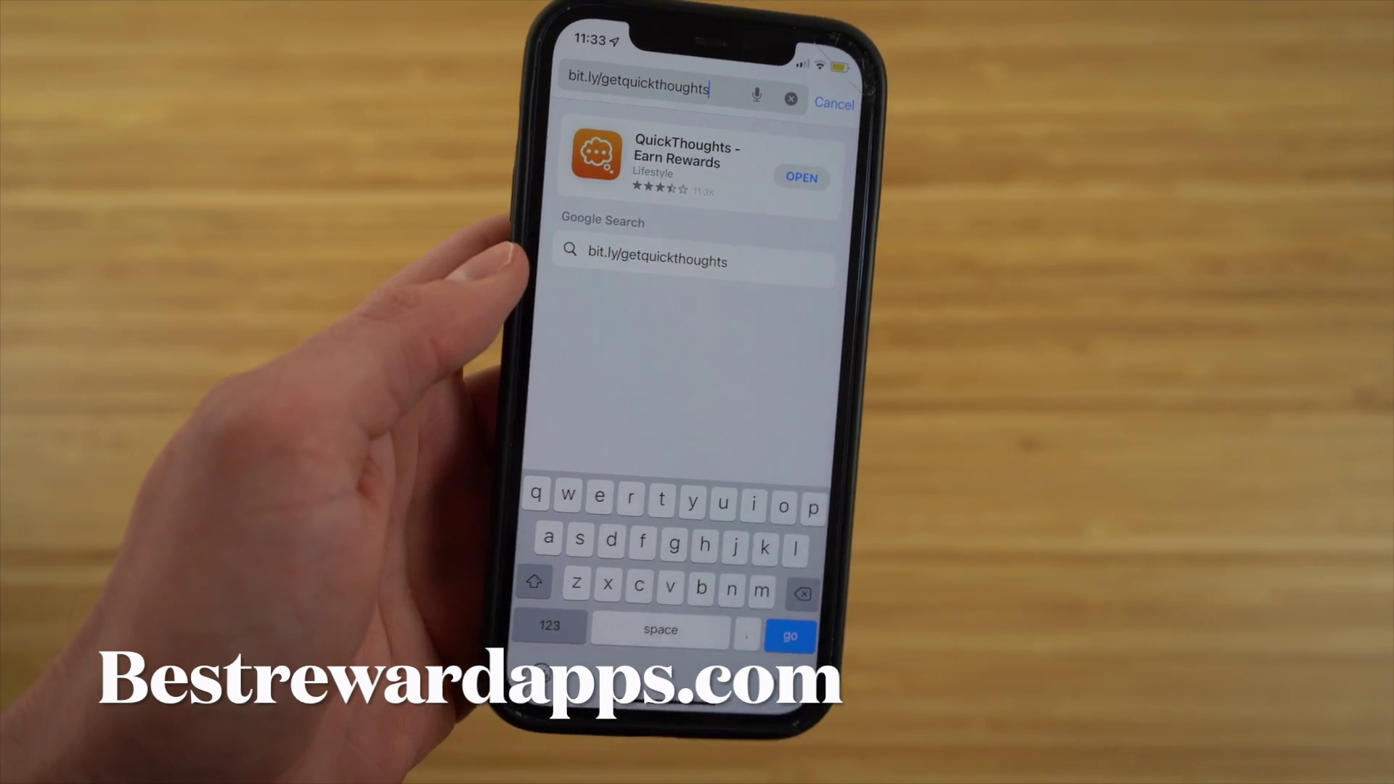
Follow the bit.ly link to QuickThoughts, browse its Preview screenshots, and launch the app.
{"action": "left_click", "coordinate": [790, 636]}
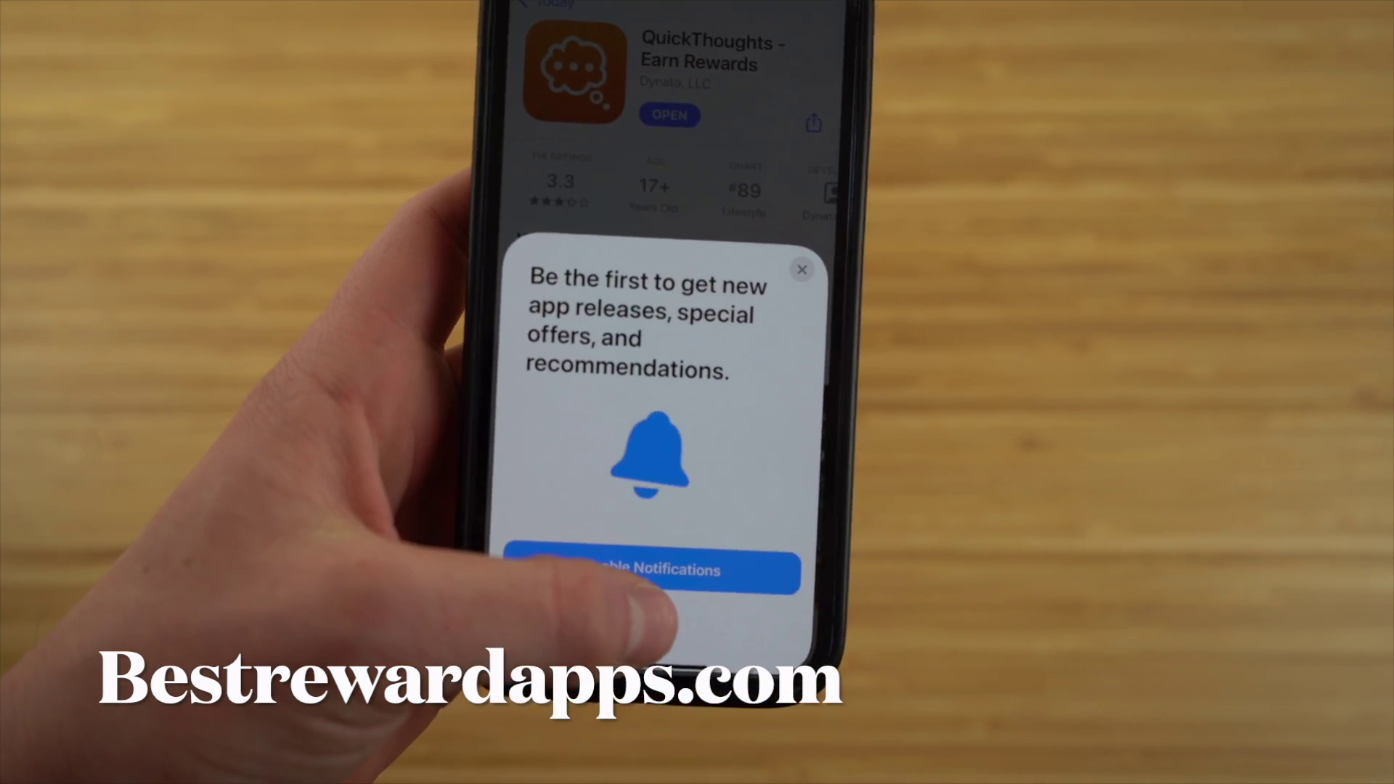
{"action": "left_click", "coordinate": [650, 617]}
{"action": "scroll", "coordinate": [581, 348], "scroll_direction": "down", "scroll_amount": 2}
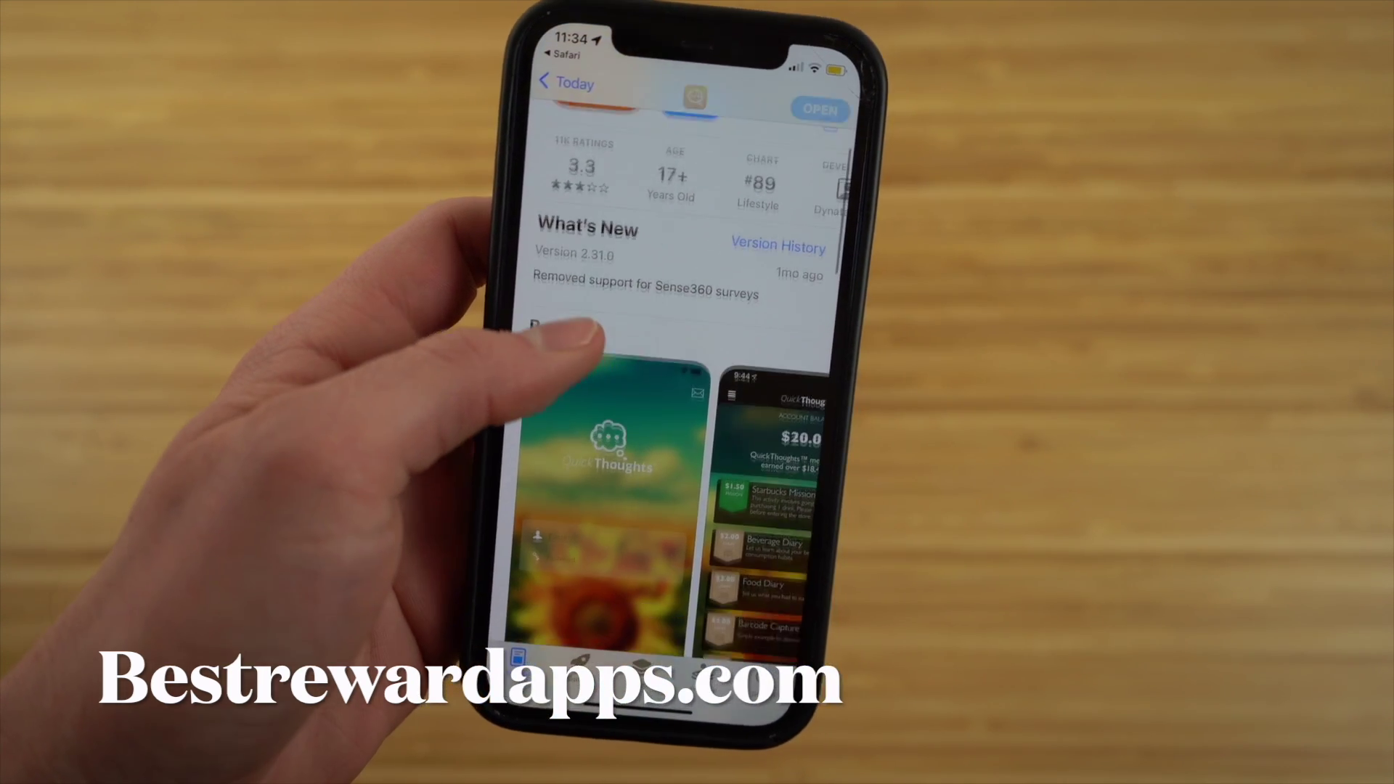
{"action": "scroll", "coordinate": [592, 349], "scroll_direction": "down", "scroll_amount": 2}
{"action": "scroll", "coordinate": [581, 436], "scroll_direction": "right", "scroll_amount": 3}
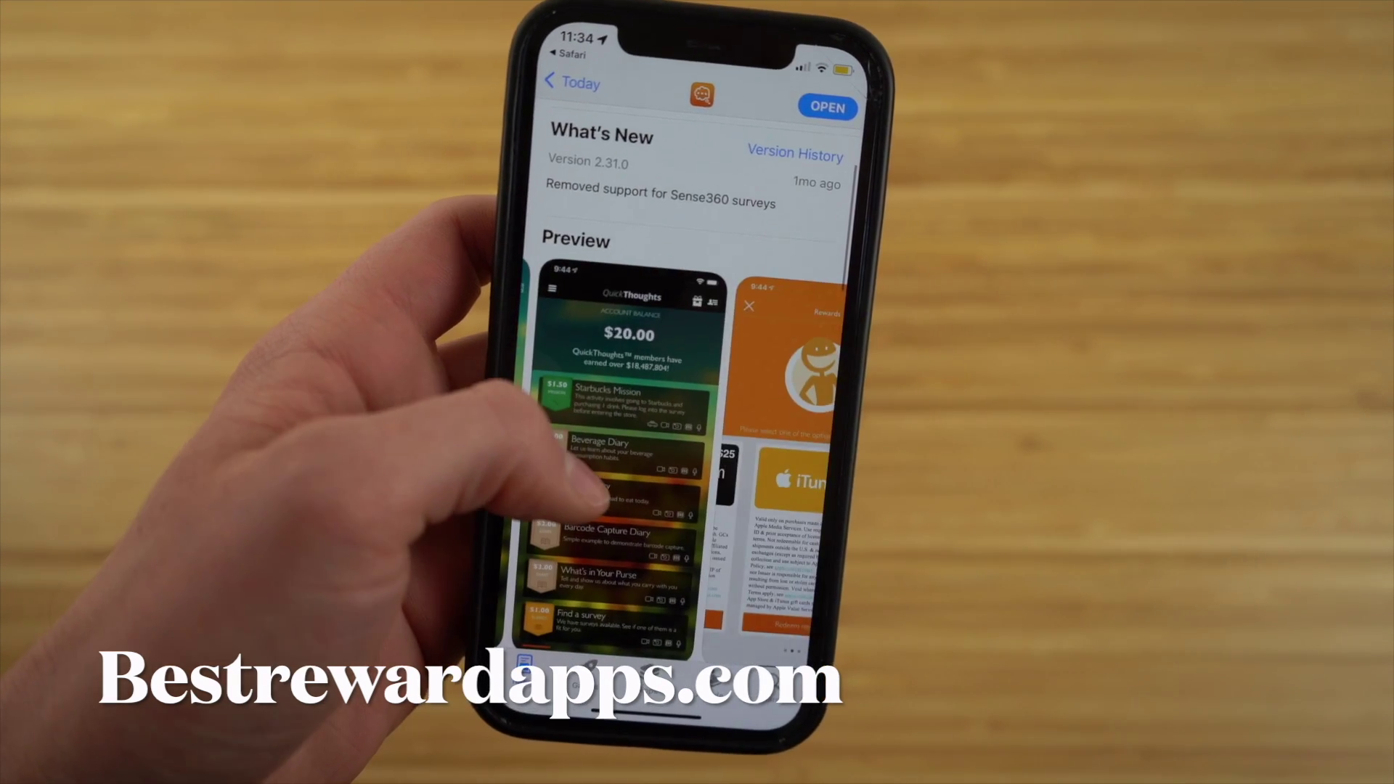
{"action": "scroll", "coordinate": [602, 464], "scroll_direction": "down", "scroll_amount": 1}
{"action": "scroll", "coordinate": [588, 435], "scroll_direction": "right", "scroll_amount": 3}
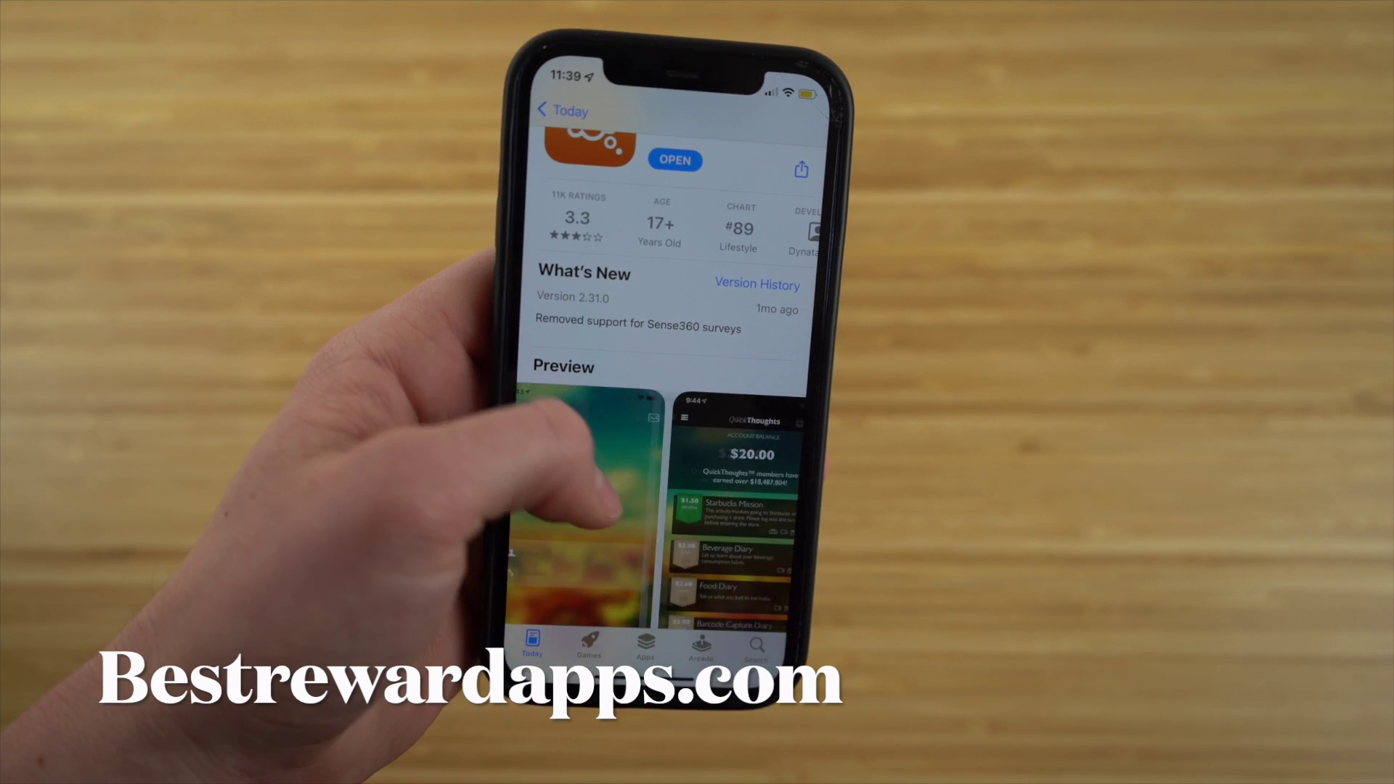
{"action": "scroll", "coordinate": [654, 508], "scroll_direction": "right", "scroll_amount": 3}
{"action": "scroll", "coordinate": [654, 436], "scroll_direction": "down", "scroll_amount": 2}
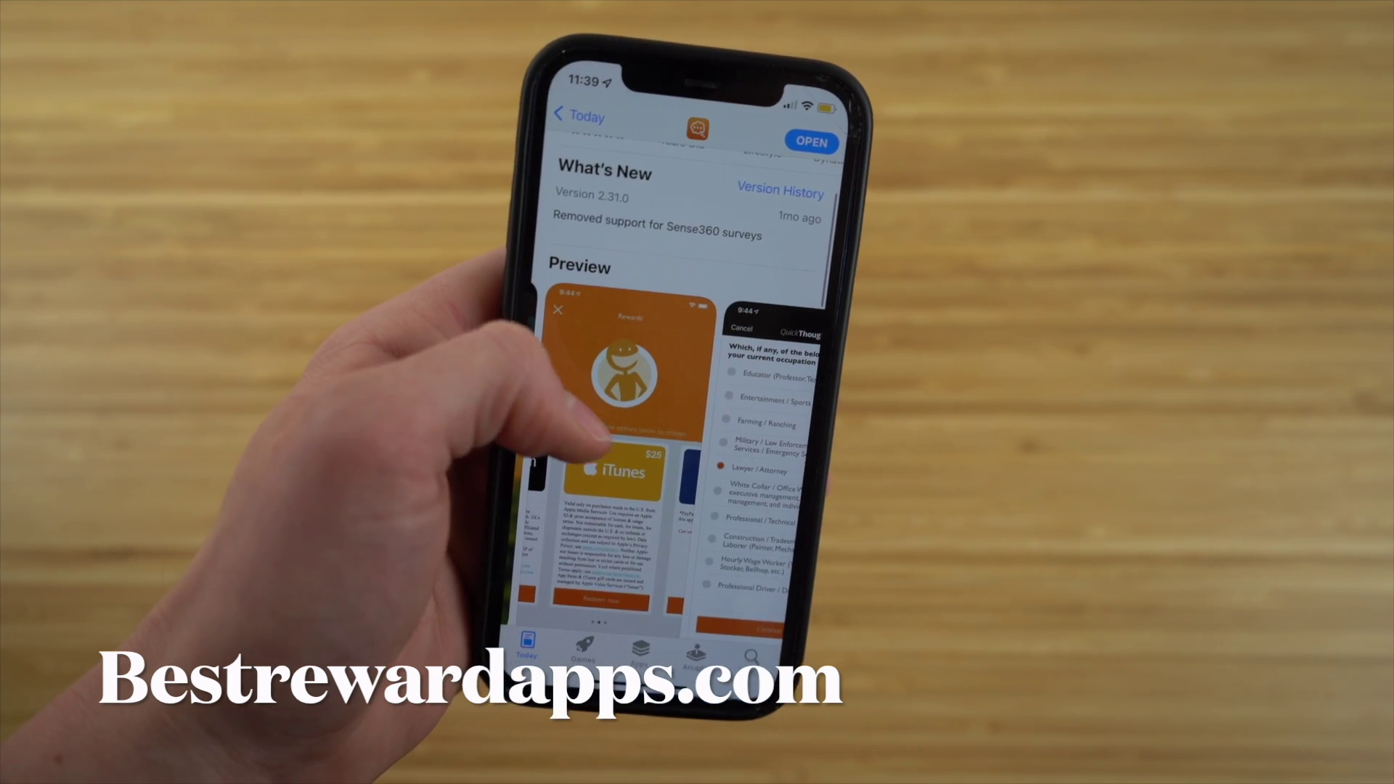
{"action": "scroll", "coordinate": [639, 435], "scroll_direction": "right", "scroll_amount": 5}
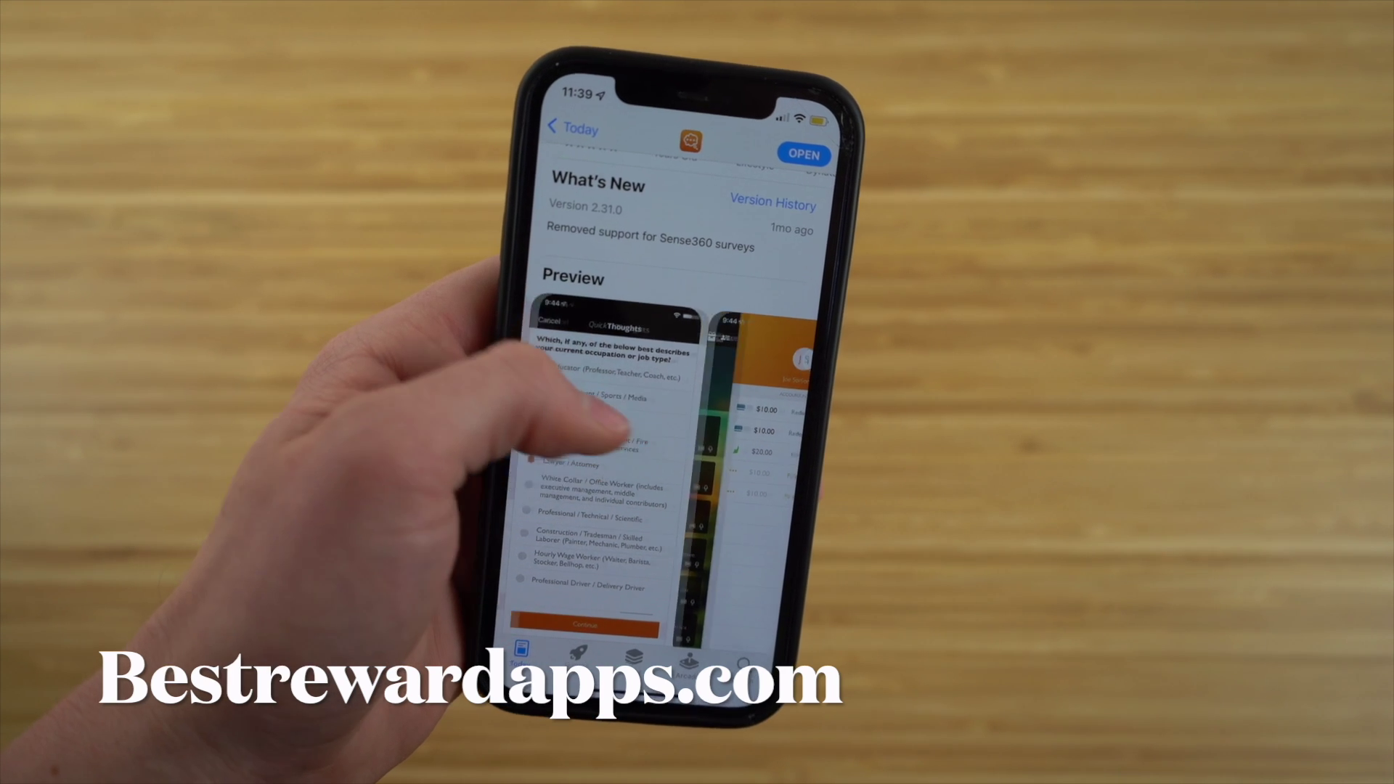
{"action": "scroll", "coordinate": [639, 363], "scroll_direction": "up", "scroll_amount": 3}
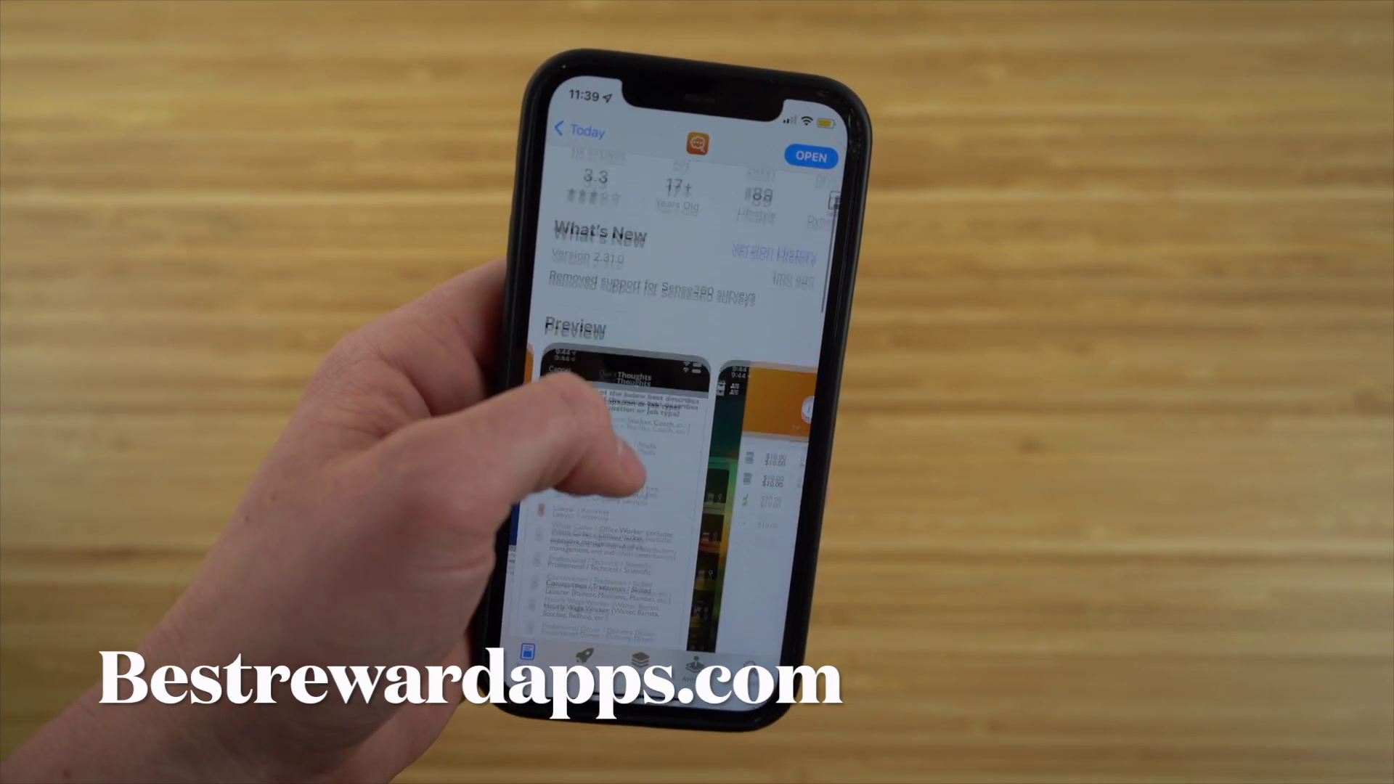
{"action": "left_click", "coordinate": [628, 246]}
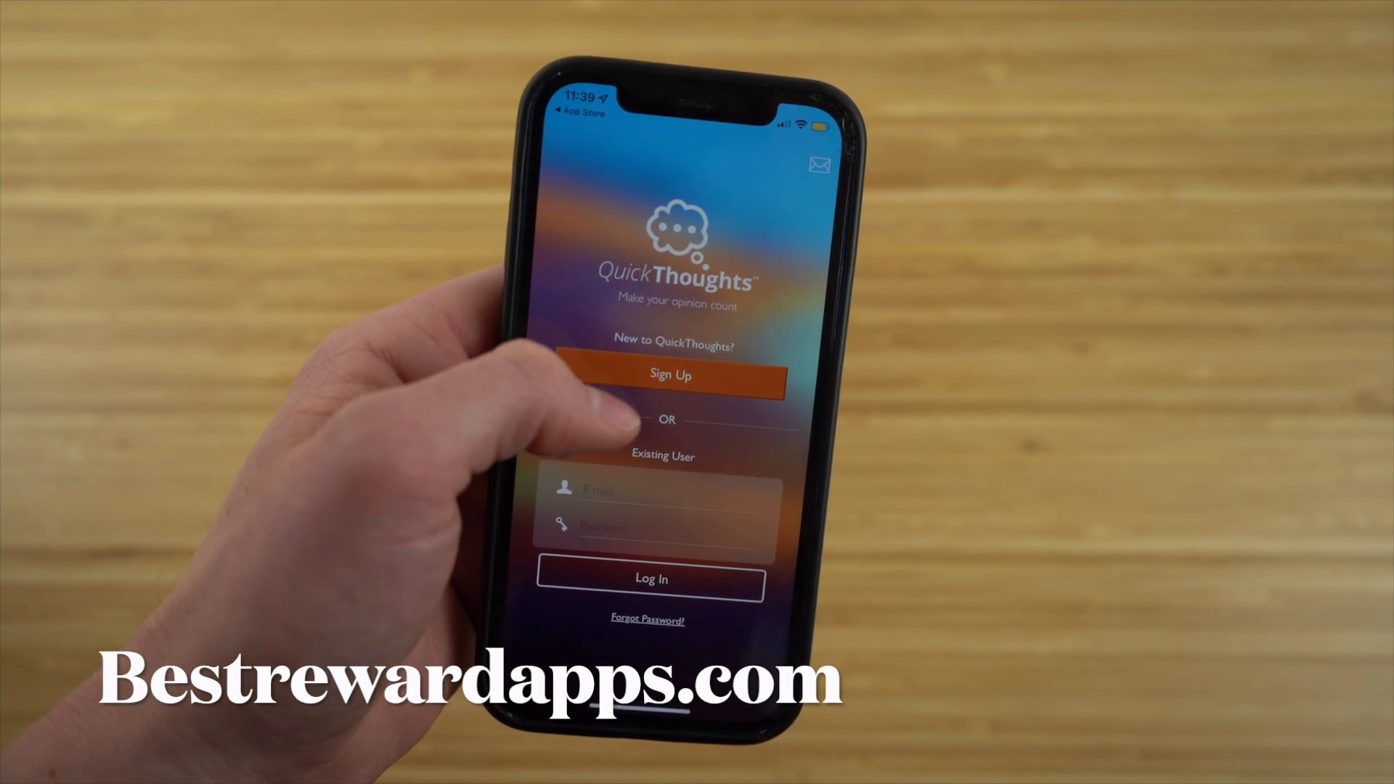
Begin a new QuickThoughts account, swipe through its screens, then relaunch the app.
{"action": "left_click", "coordinate": [643, 371]}
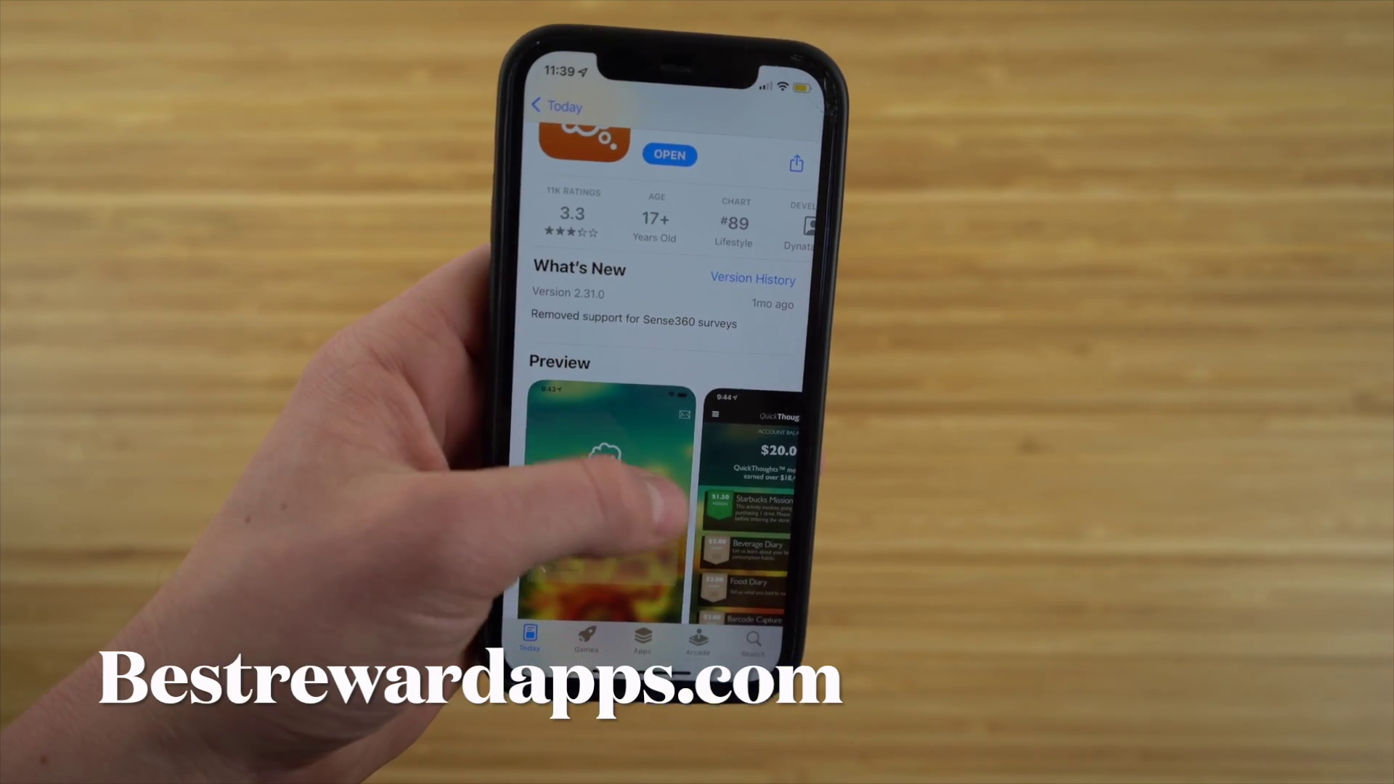
{"action": "left_click_drag", "start_coordinate": [657, 501], "coordinate": [574, 501]}
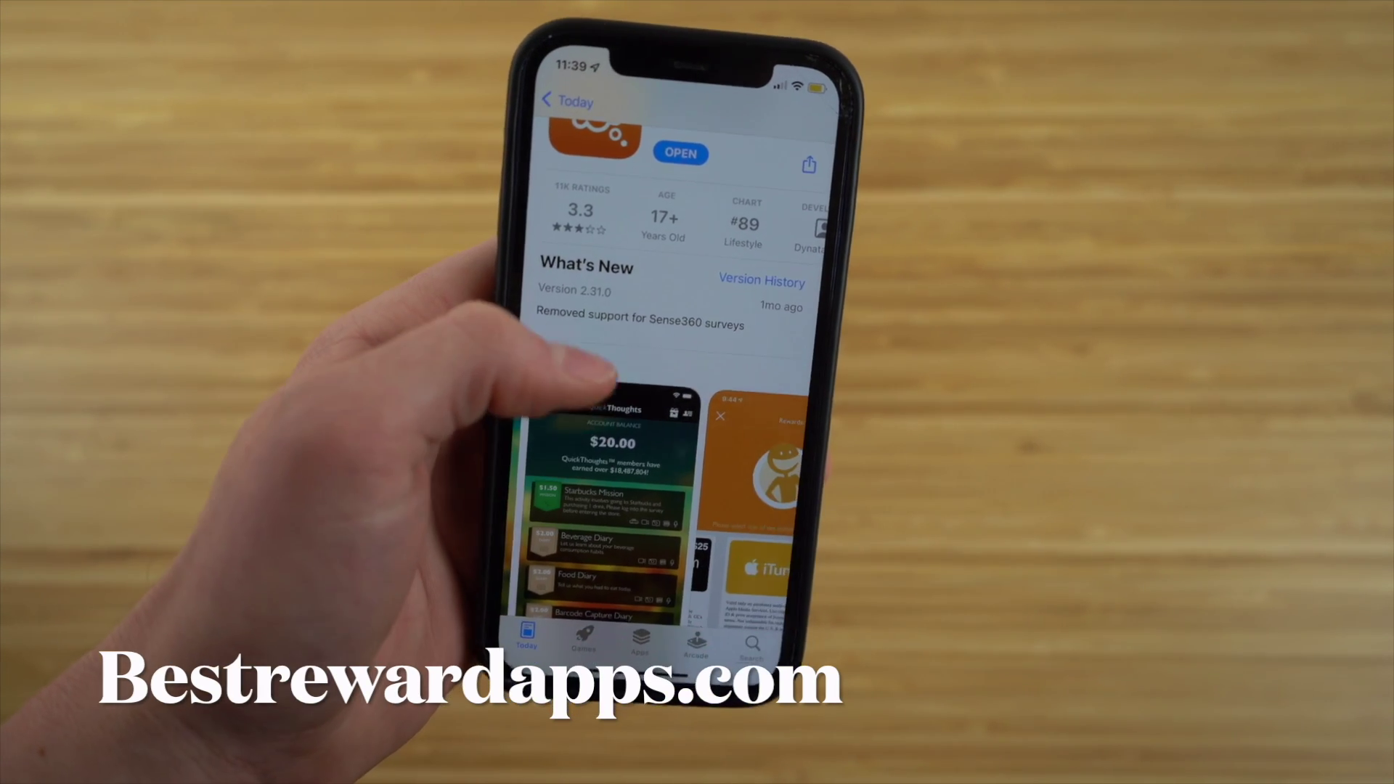
{"action": "scroll", "coordinate": [625, 436], "scroll_direction": "down", "scroll_amount": 2}
{"action": "mouse_move", "coordinate": [653, 400]}
{"action": "left_mouse_down"}
{"action": "mouse_move", "coordinate": [581, 424]}
{"action": "mouse_move", "coordinate": [591, 407]}
{"action": "mouse_move", "coordinate": [530, 327]}
{"action": "left_mouse_up"}
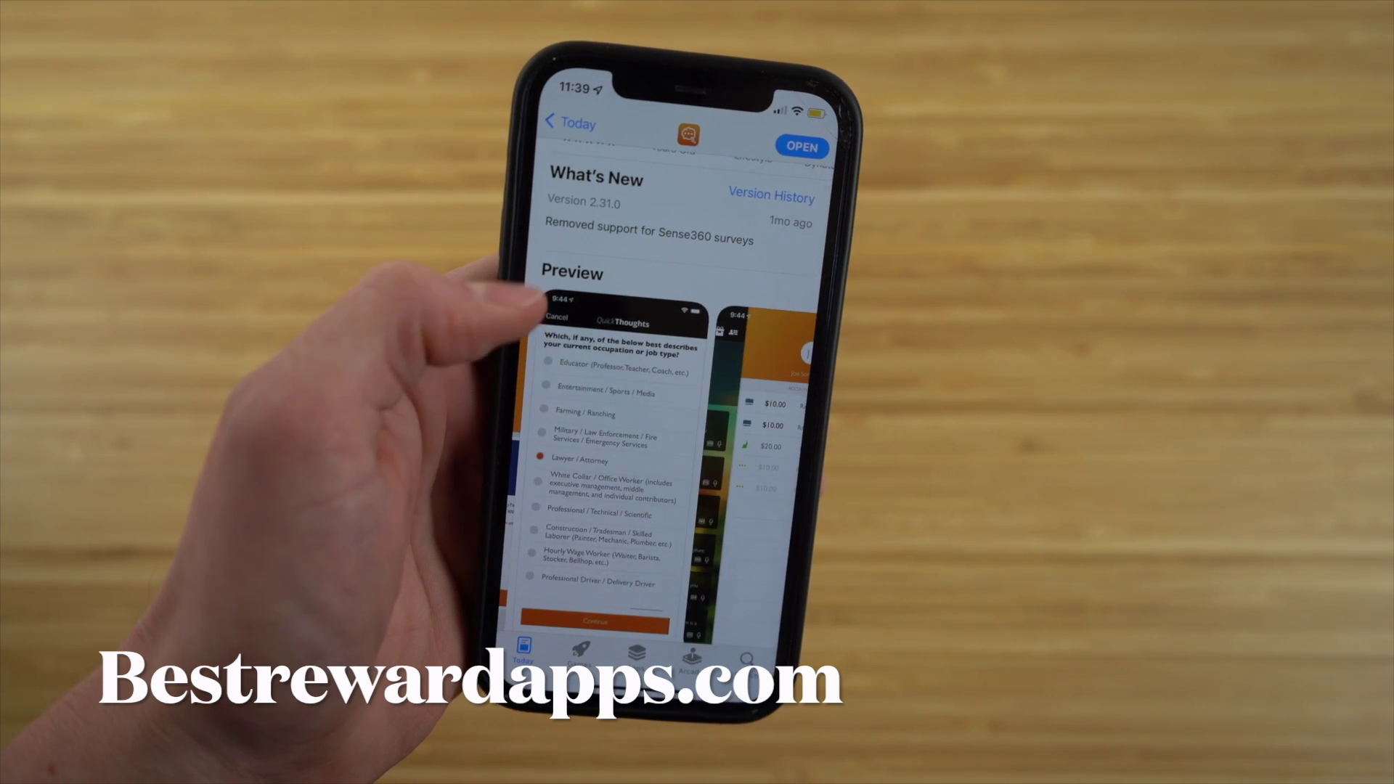
{"action": "mouse_move", "coordinate": [676, 436]}
{"action": "left_mouse_down"}
{"action": "mouse_move", "coordinate": [618, 429]}
{"action": "mouse_move", "coordinate": [661, 406]}
{"action": "left_mouse_up"}
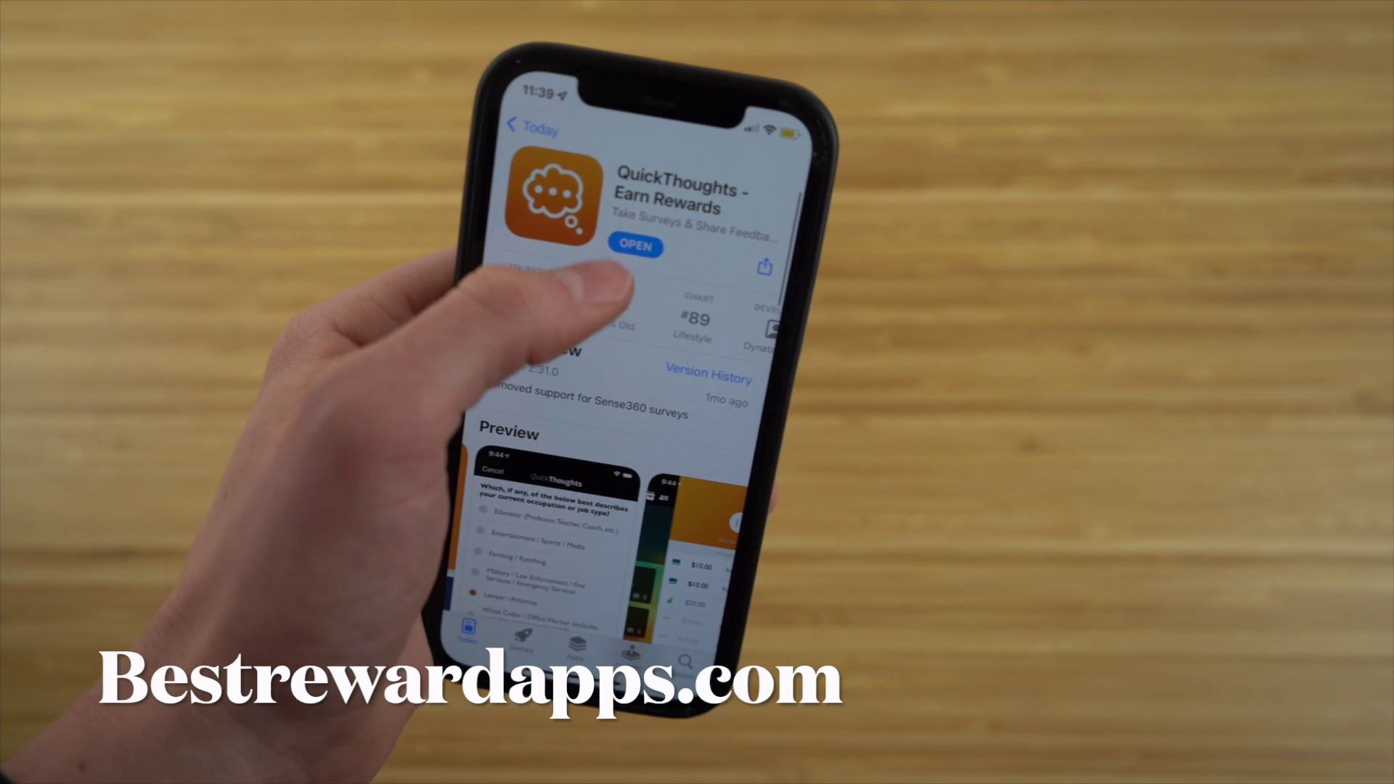
{"action": "left_click", "coordinate": [658, 257]}
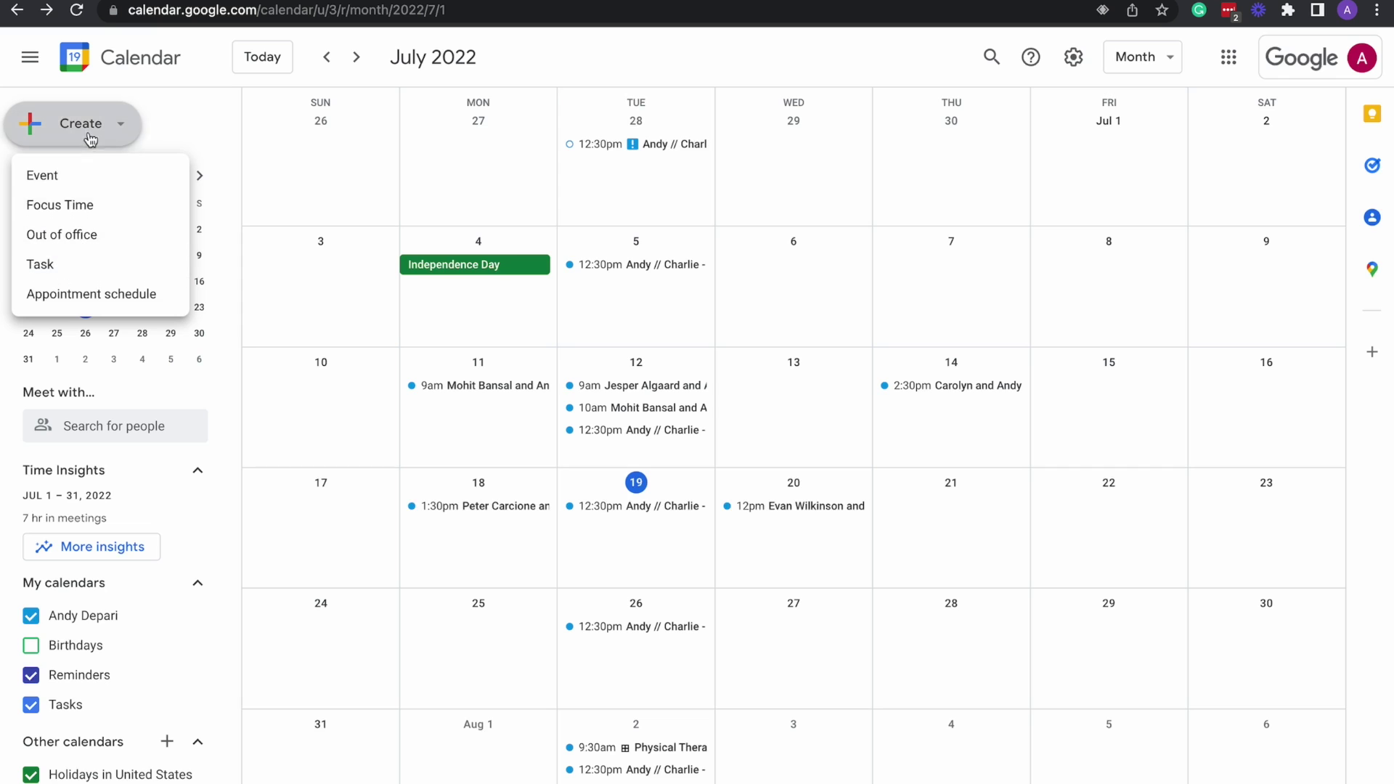
Start a July 1 task titled 'mowing the lawn' repeating weekly on Friday.
{"action": "left_click", "coordinate": [69, 276]}
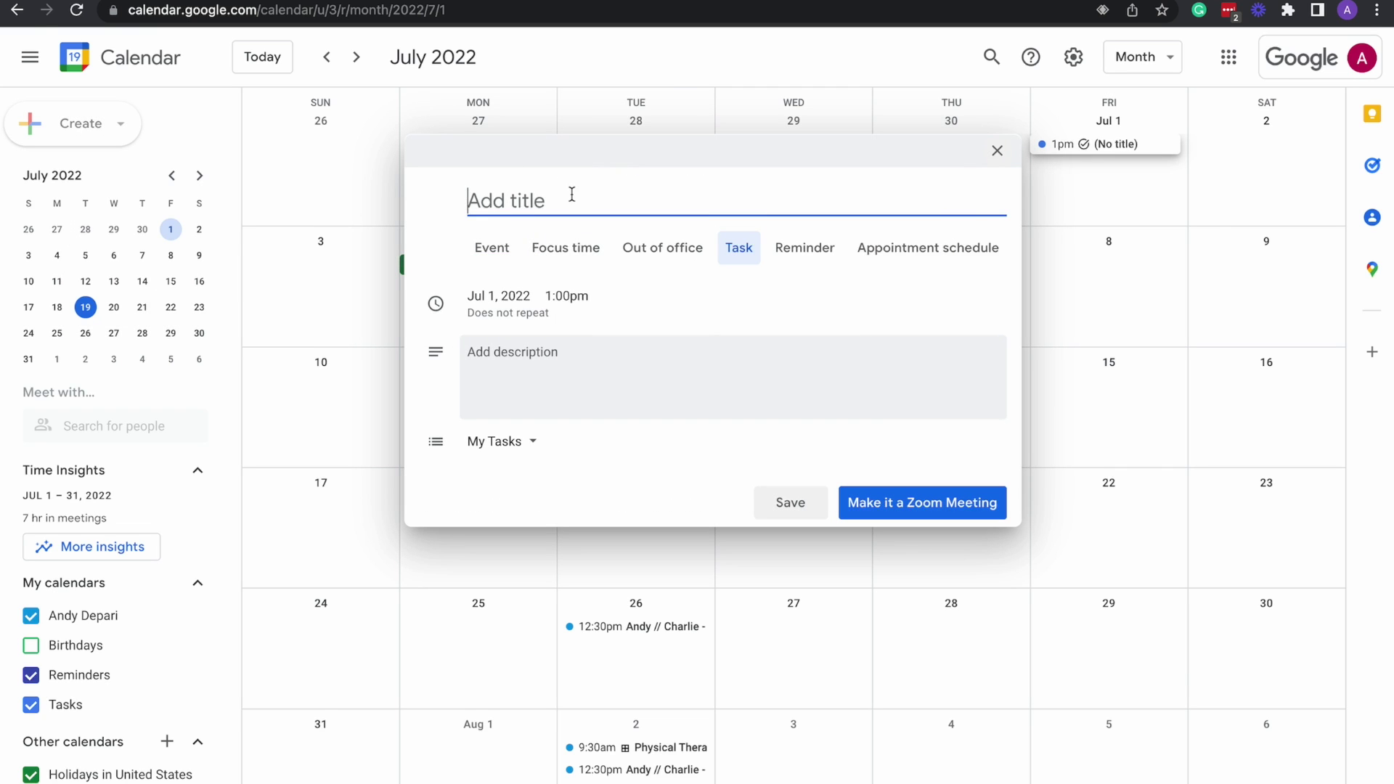
{"action": "type", "text": "mowing the lawn"}
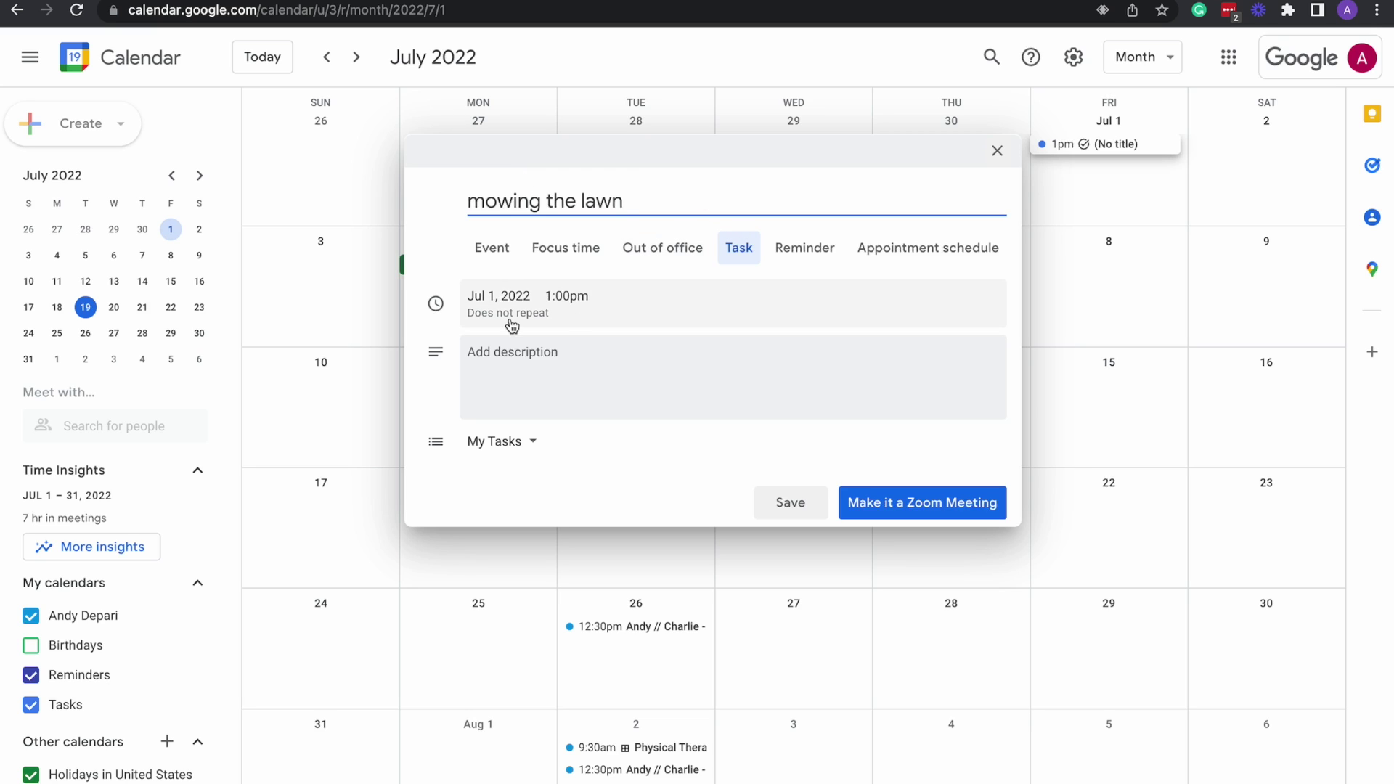
{"action": "left_click", "coordinate": [668, 316]}
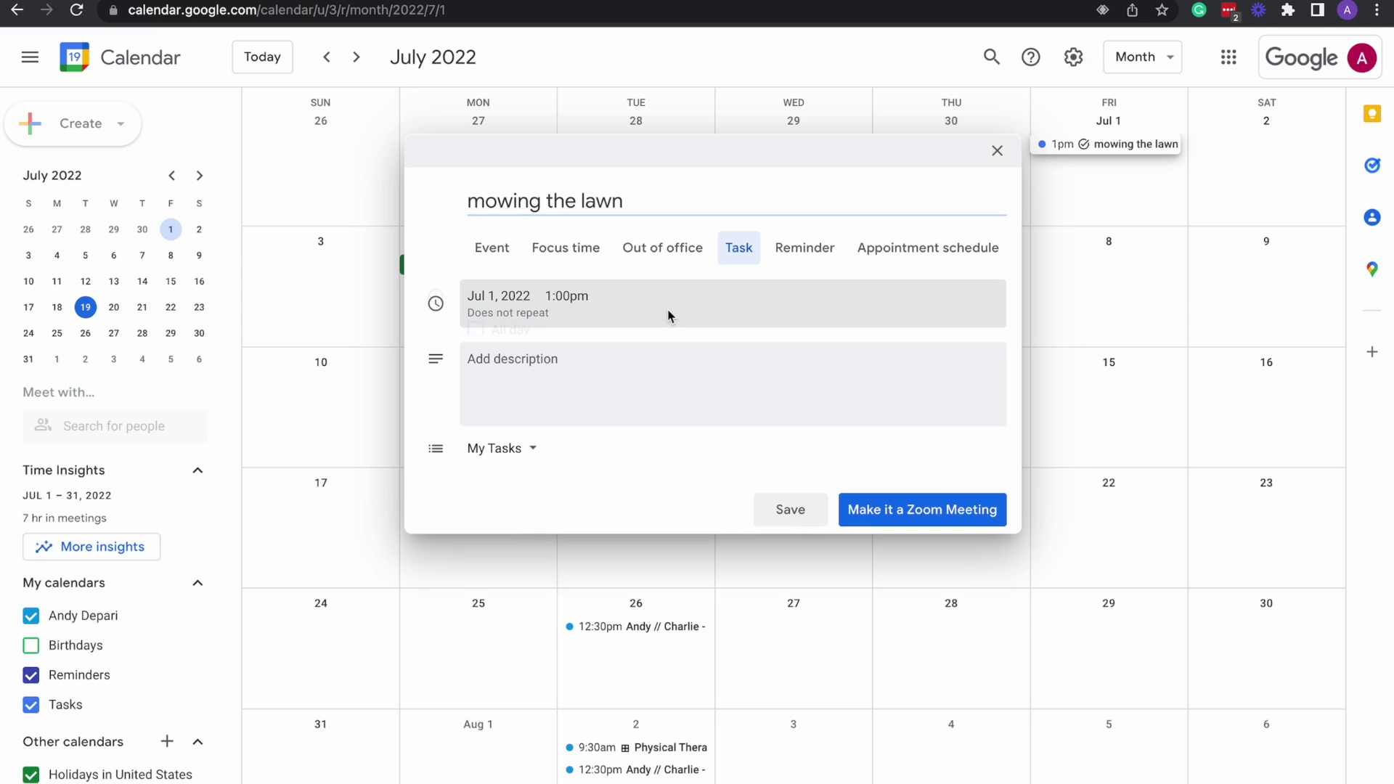
{"action": "left_click", "coordinate": [574, 365]}
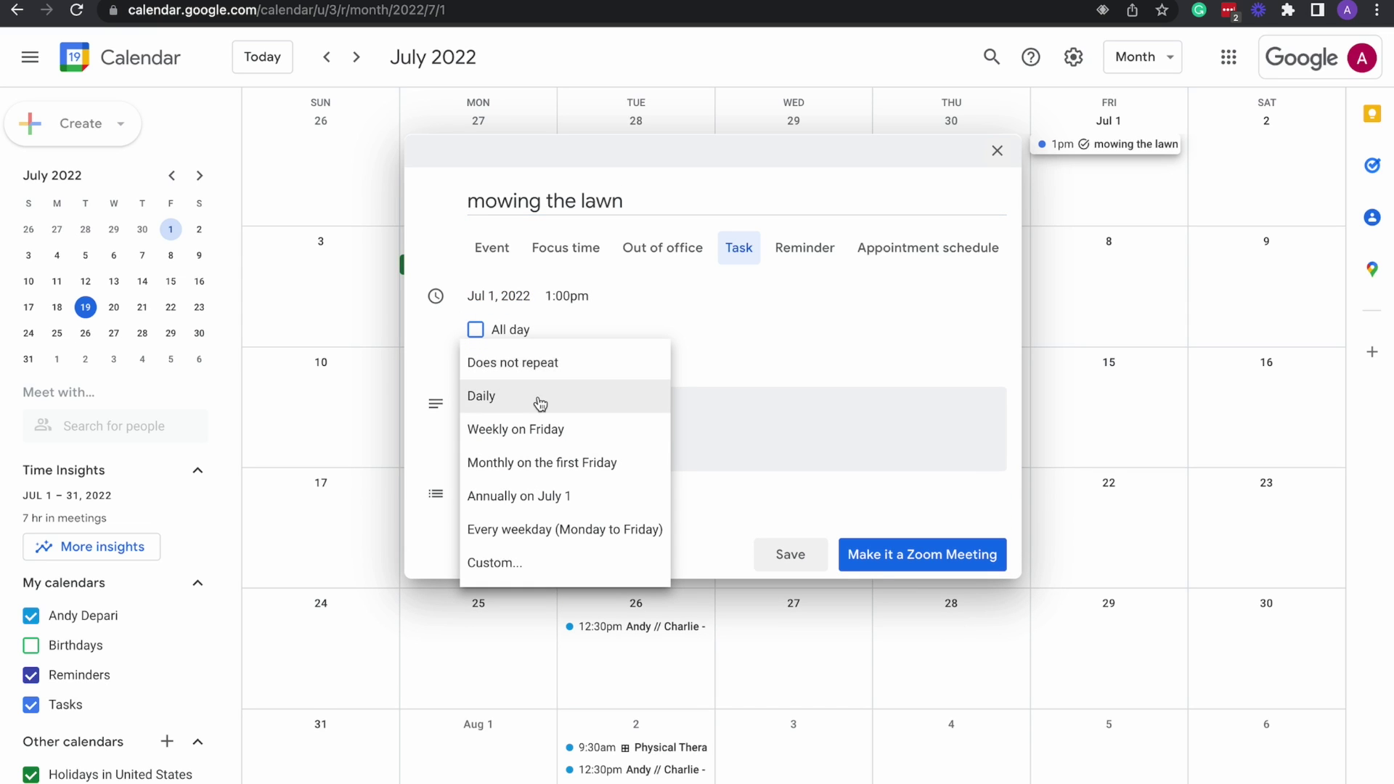
{"action": "left_click", "coordinate": [544, 430]}
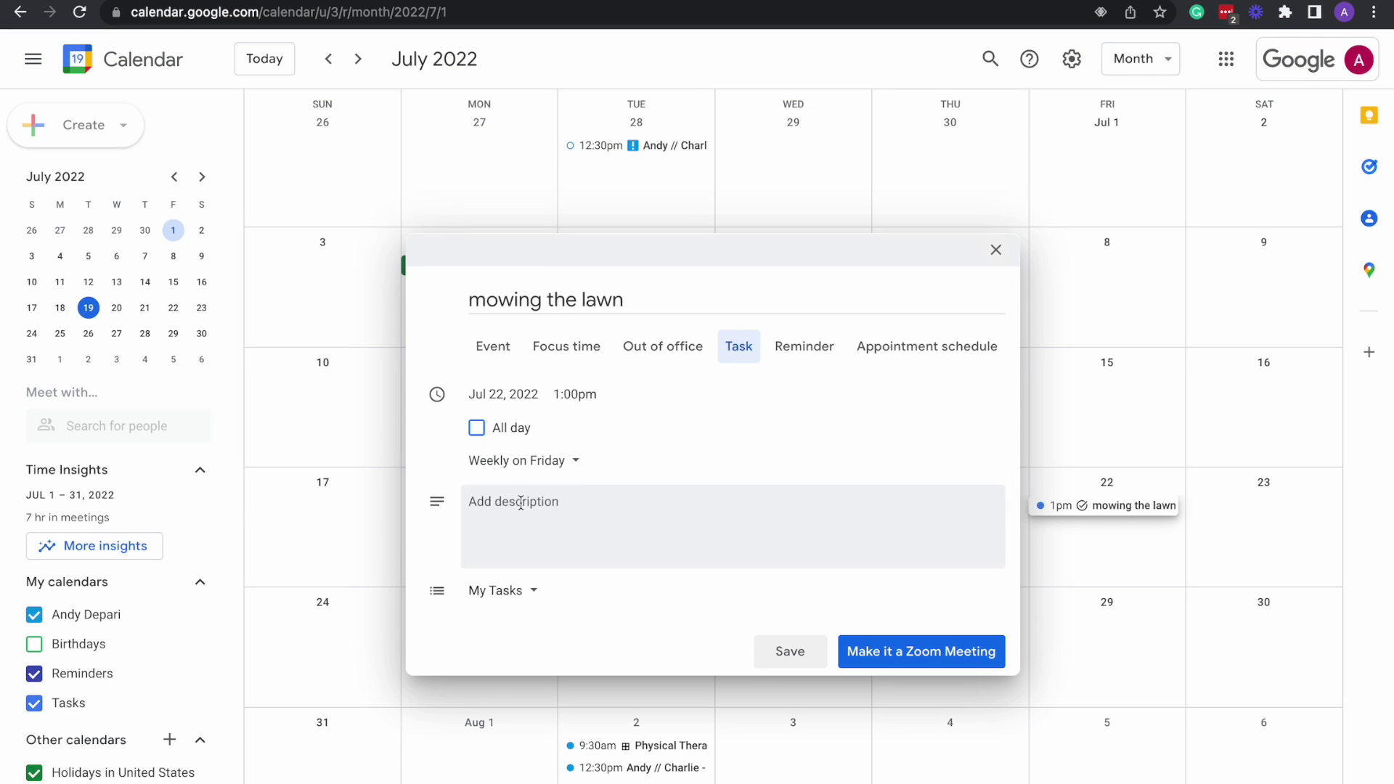
Add the description 'mowing the lawn', keep it in My Tasks, and save.
{"action": "left_click", "coordinate": [508, 502]}
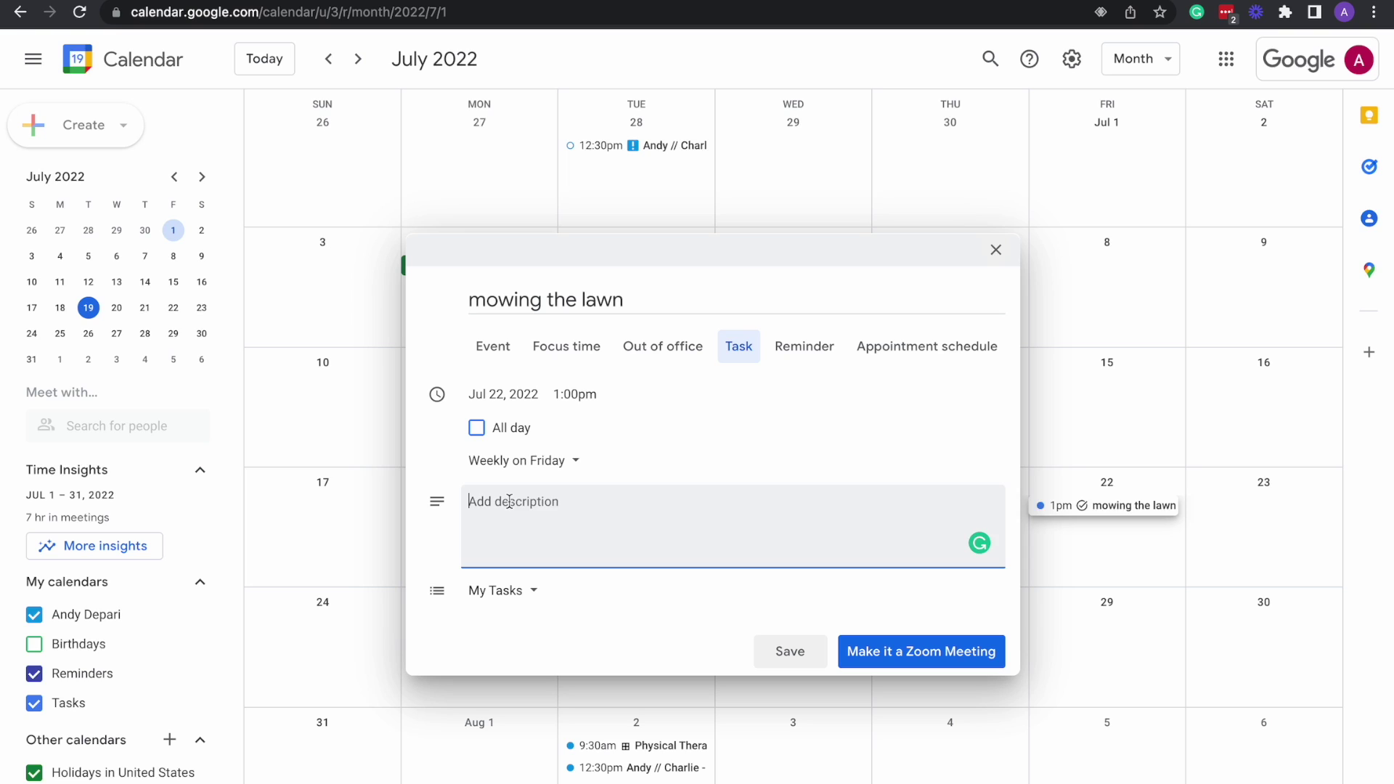
{"action": "type", "text": "mowing the lawnd"}
{"action": "key", "text": "BackSpace"}
{"action": "key", "text": "BackSpace"}
{"action": "type", "text": "n"}
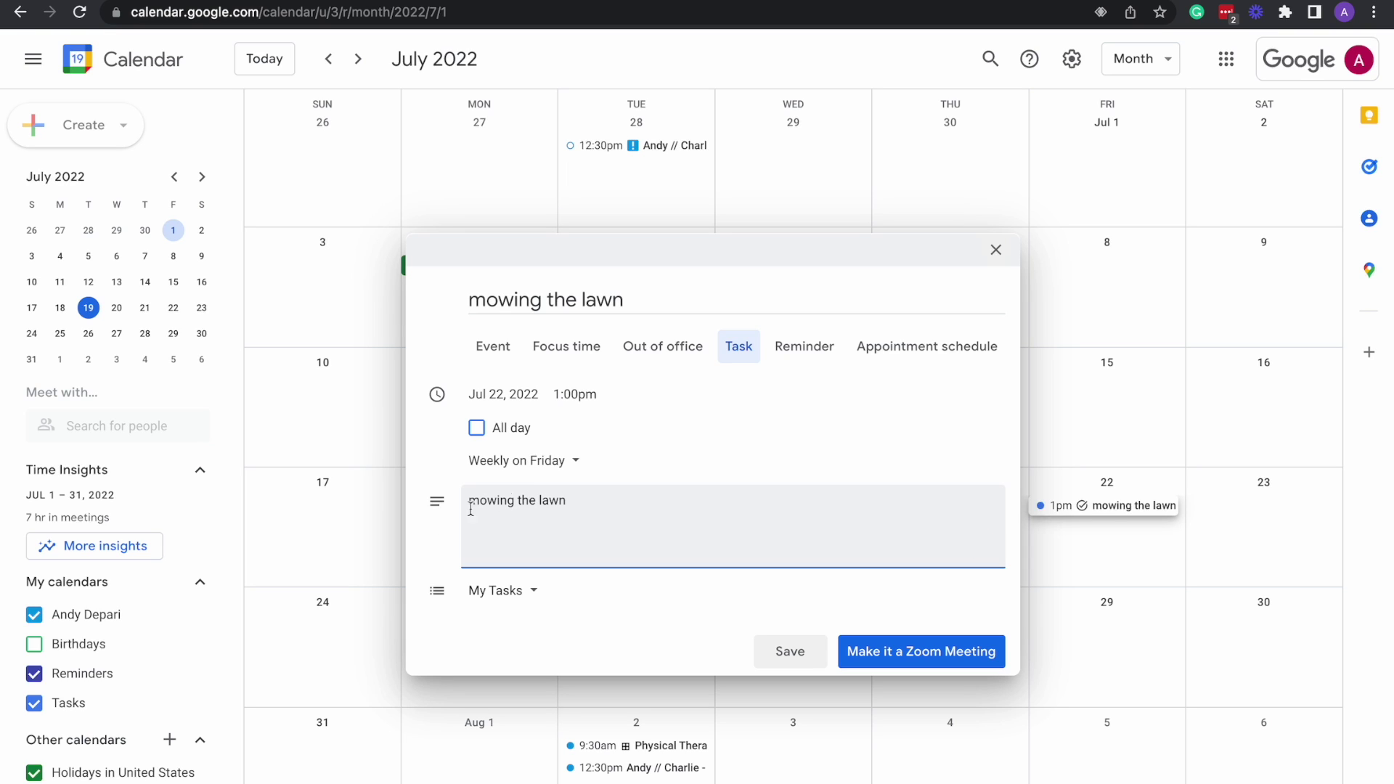
{"action": "left_click", "coordinate": [534, 595]}
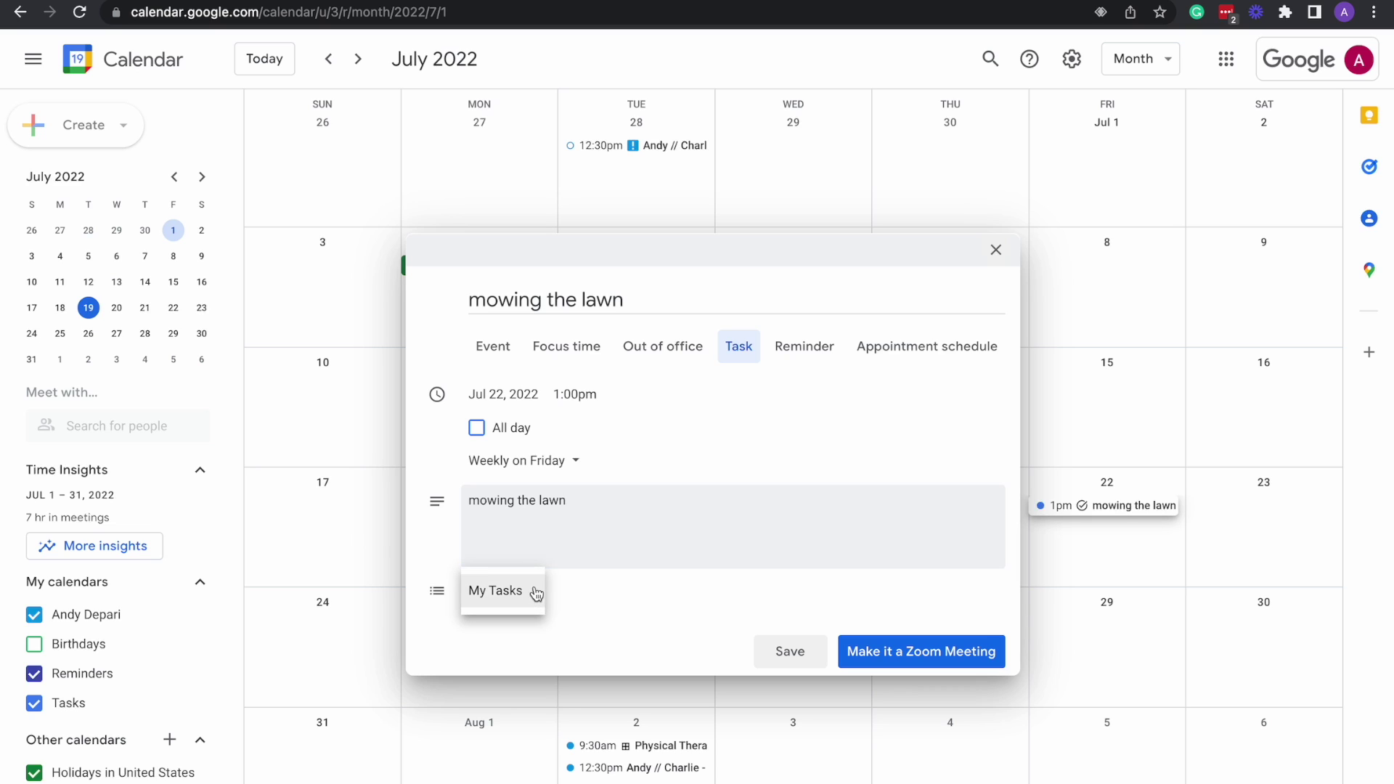
{"action": "left_click", "coordinate": [573, 588]}
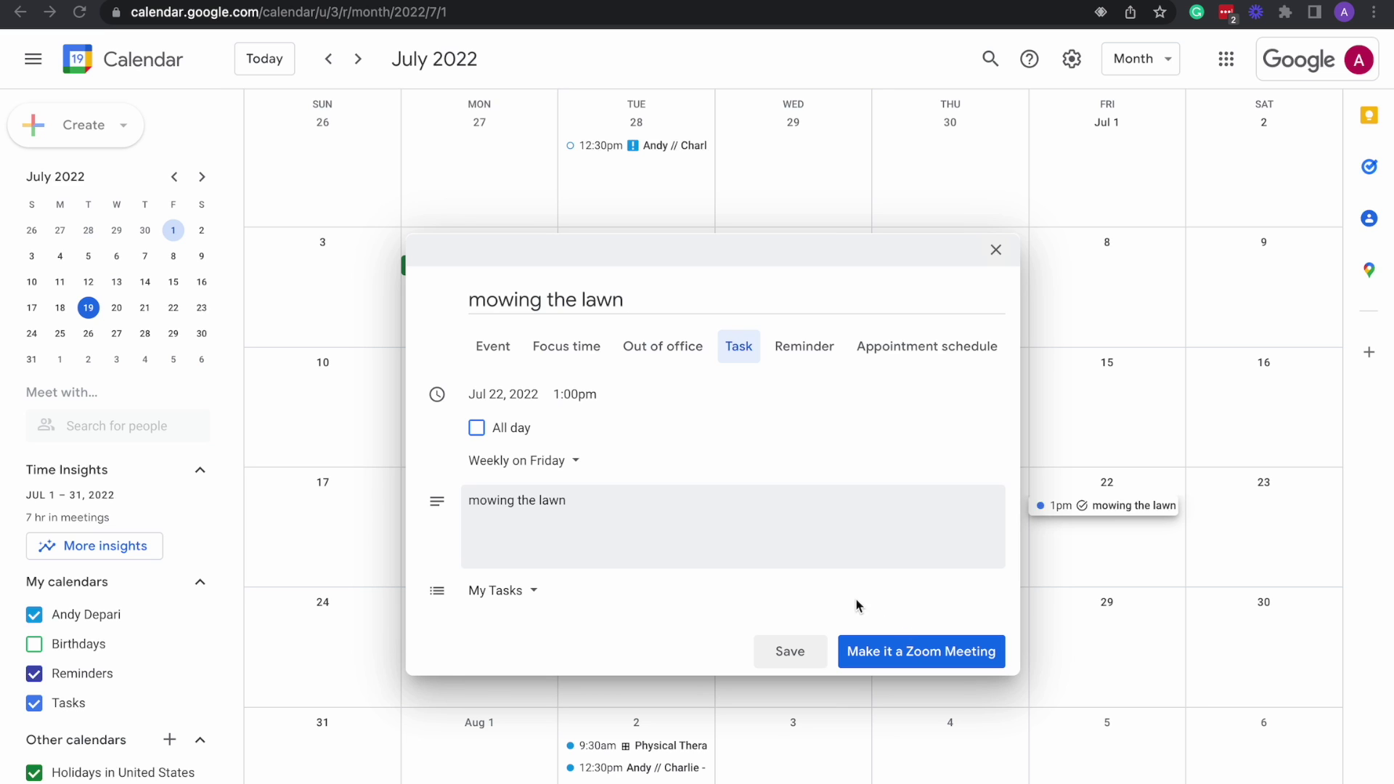
{"action": "left_click", "coordinate": [792, 653]}
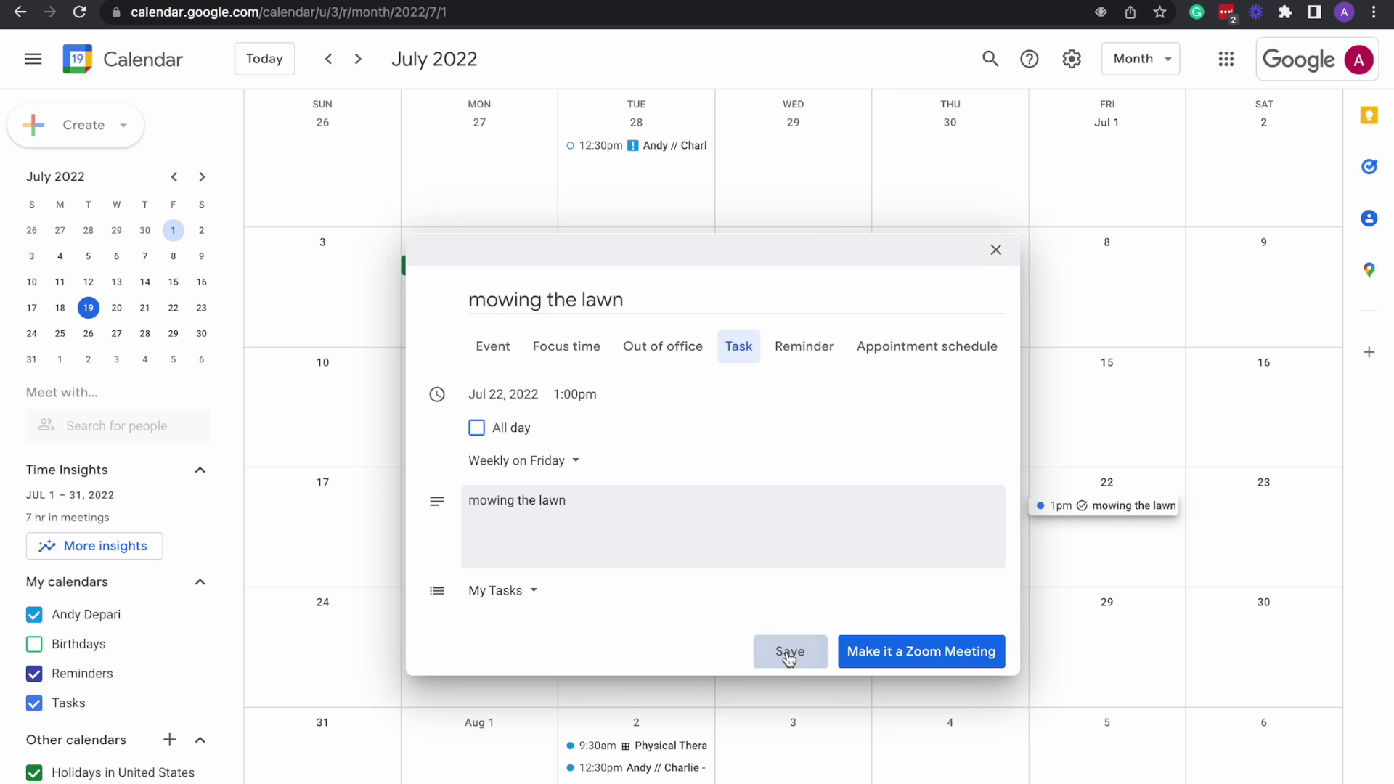
{"action": "scroll", "coordinate": [951, 484], "scroll_direction": "down", "scroll_amount": 2}
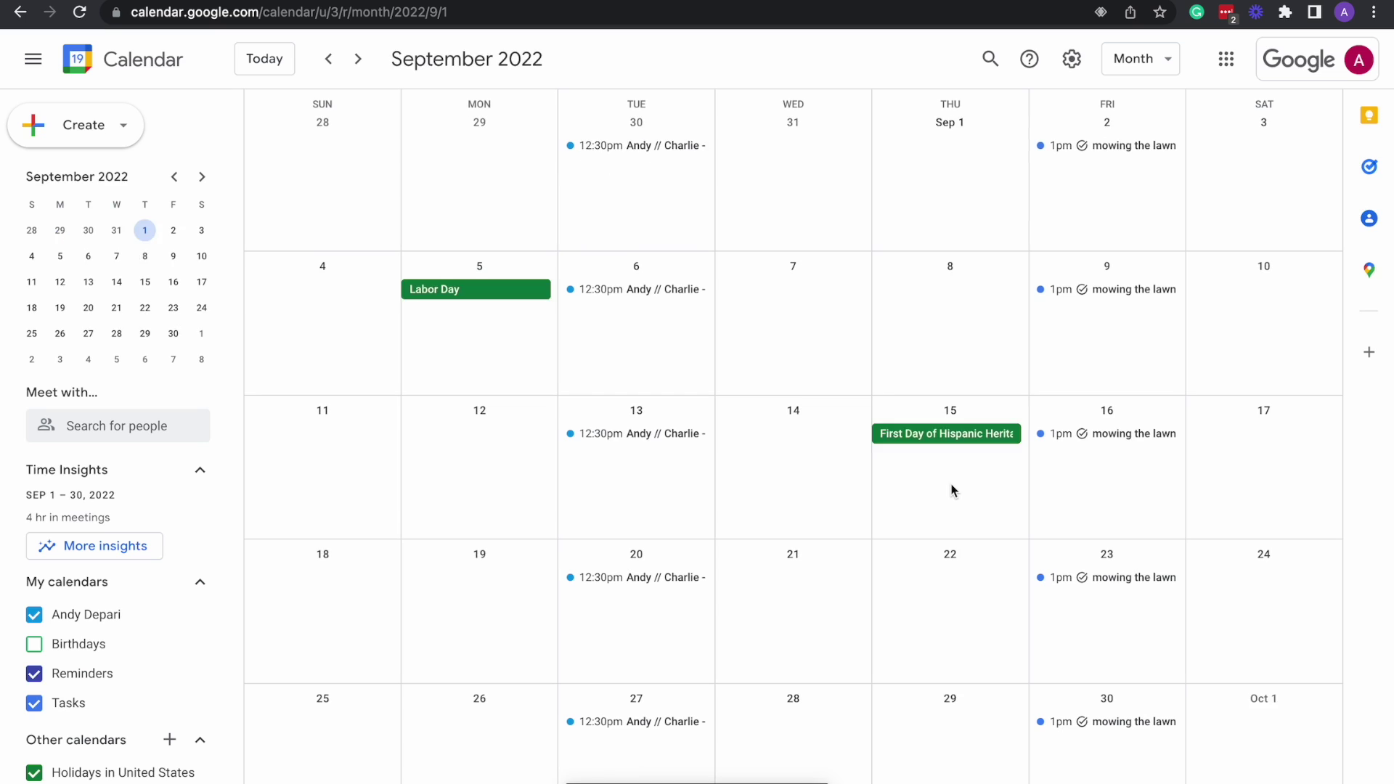
Switch to the AppFind - Calendar - July 2022 browser tab.
{"action": "scroll", "coordinate": [952, 488], "scroll_direction": "up", "scroll_amount": 1}
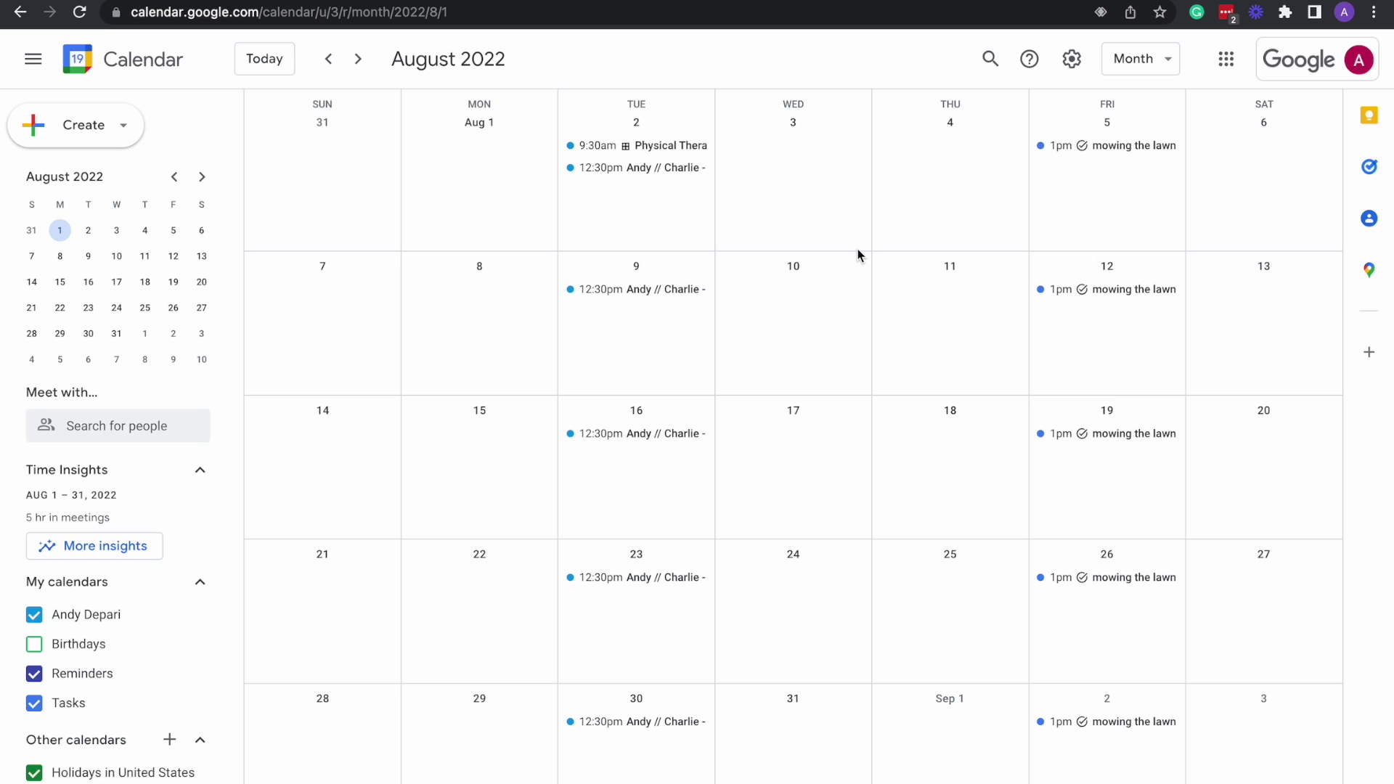
{"action": "mouse_move", "coordinate": [830, 0]}
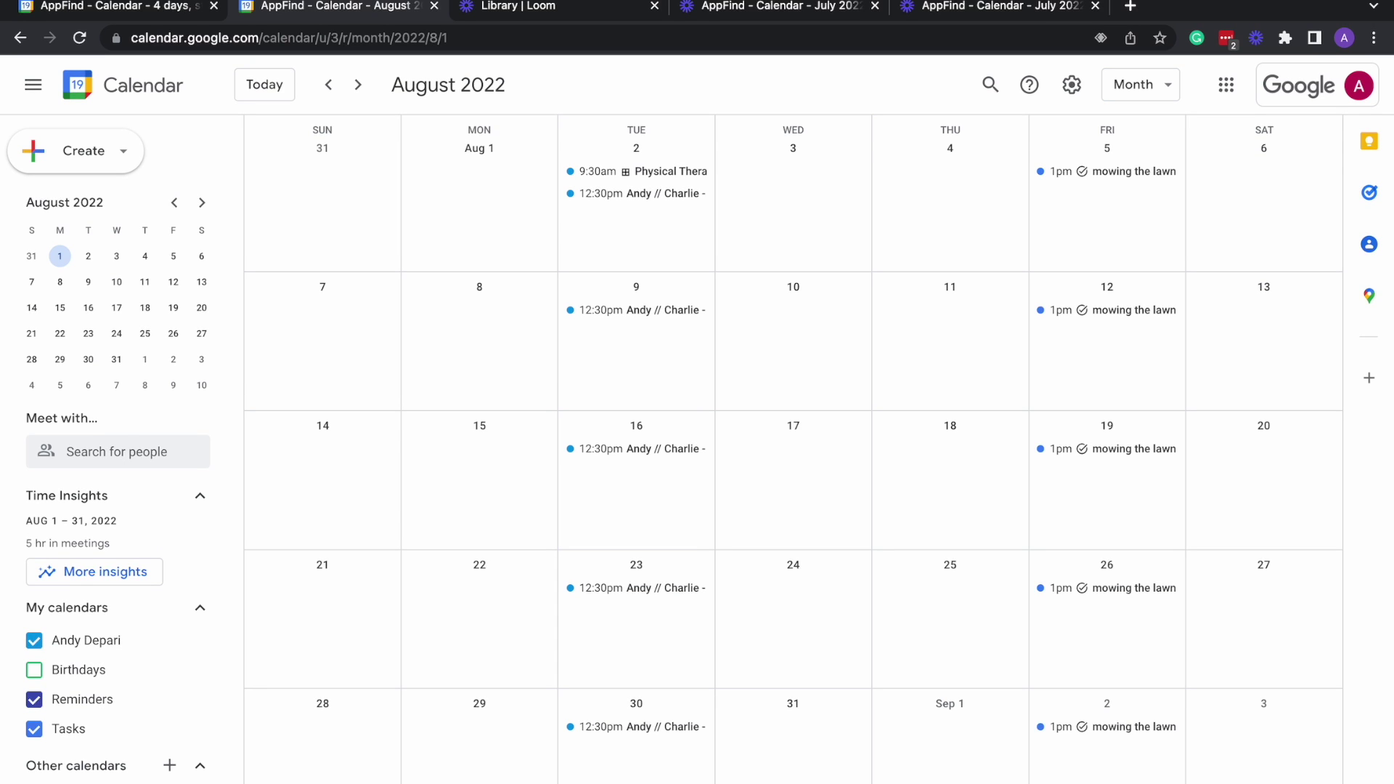
{"action": "left_click", "coordinate": [830, 6]}
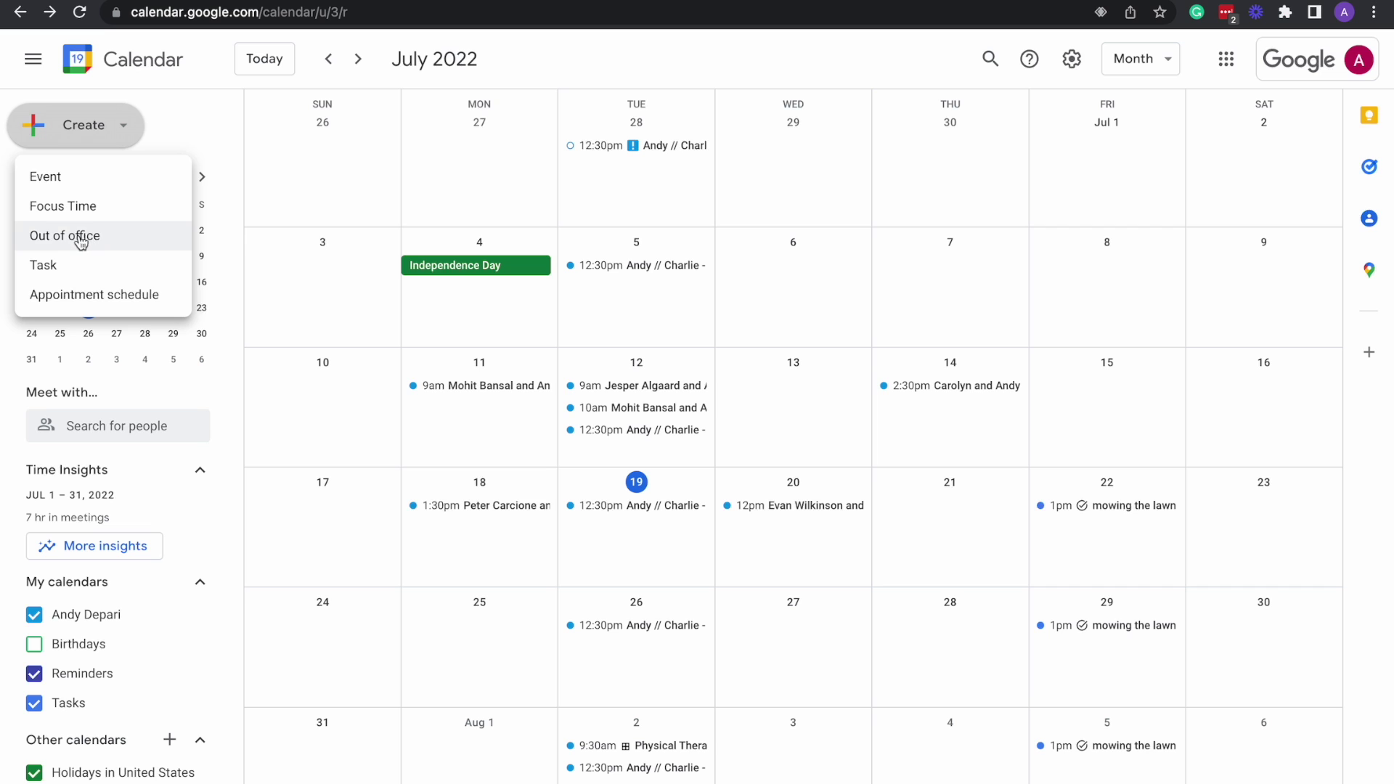
Create an Out of office entry for Tuesday, July 19, 1:30–2:30pm.
{"action": "left_click", "coordinate": [82, 243]}
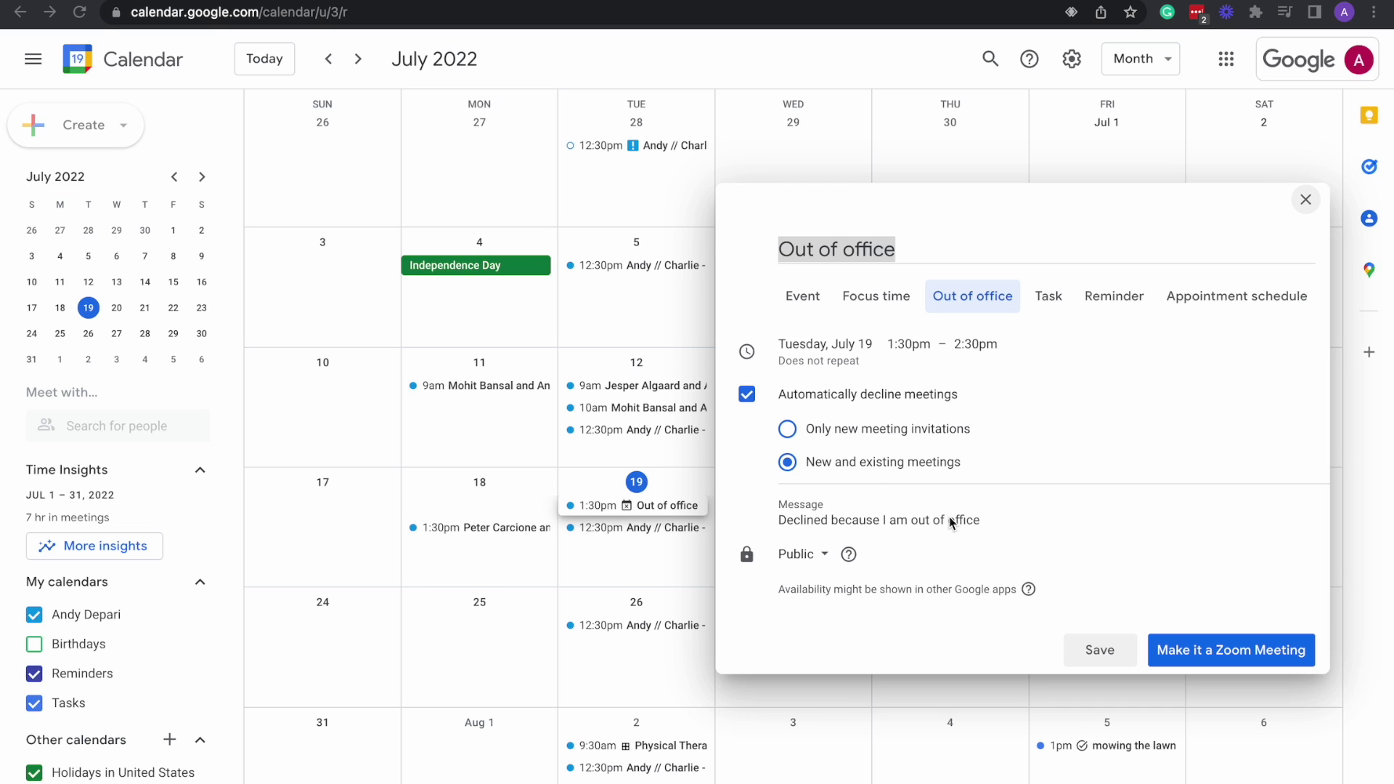
Open the out-of-office visibility dropdown and keep it set to Public.
{"action": "left_click", "coordinate": [825, 557]}
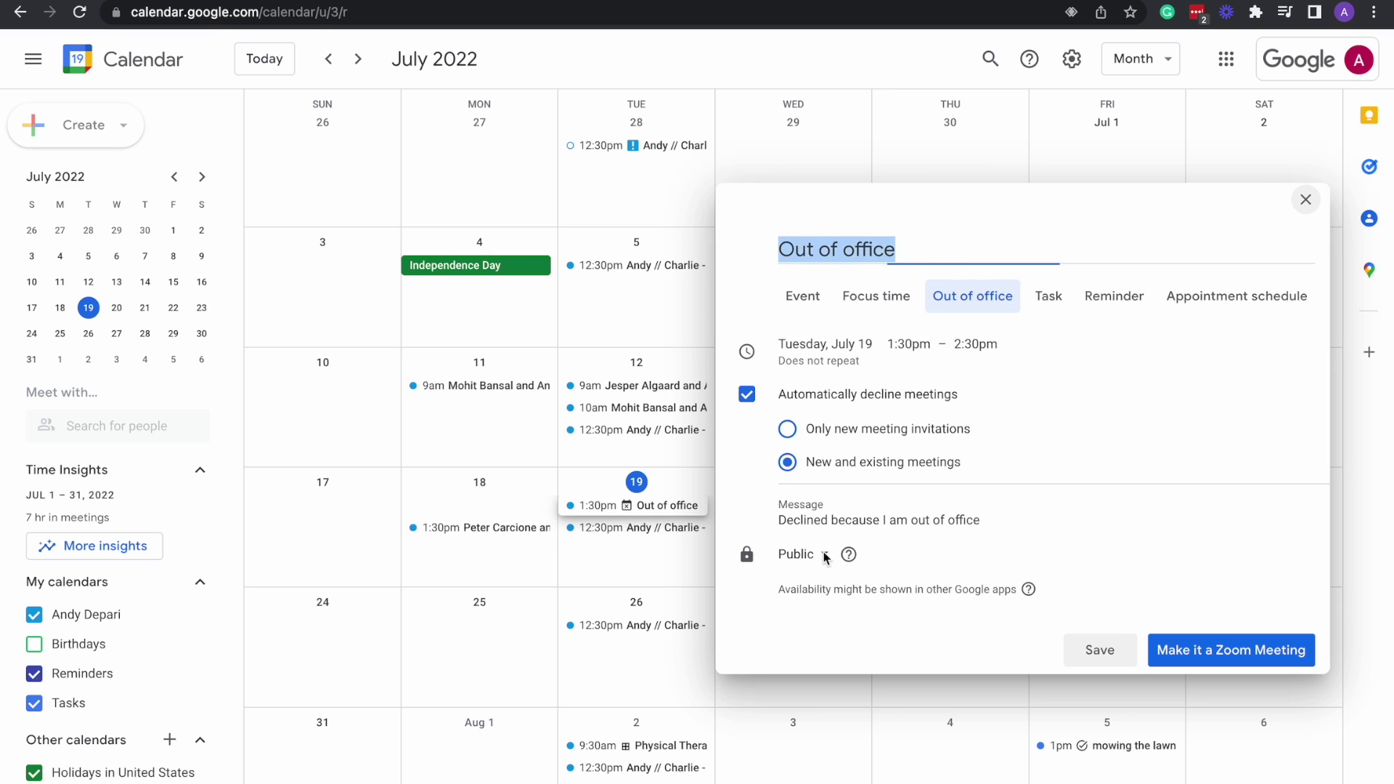
{"action": "left_click", "coordinate": [825, 557]}
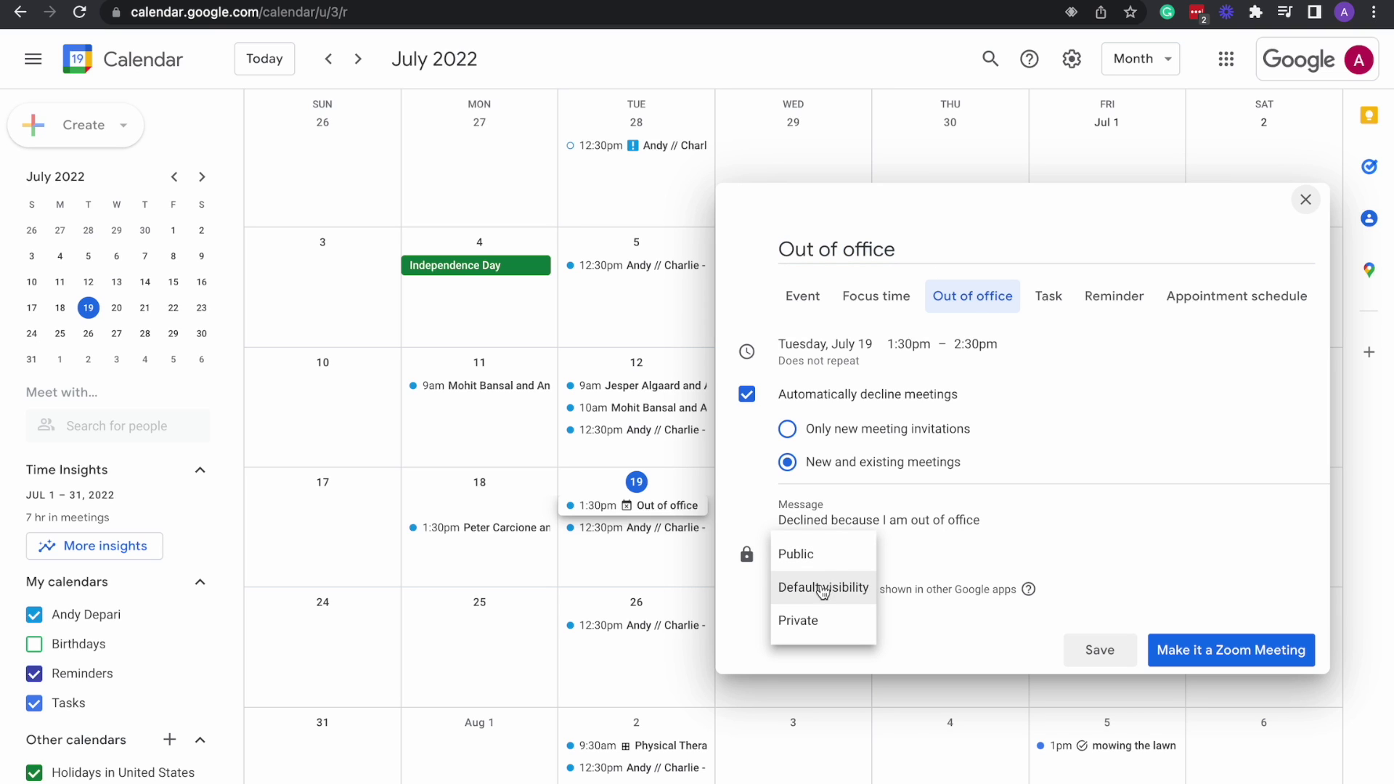
{"action": "left_click", "coordinate": [975, 545]}
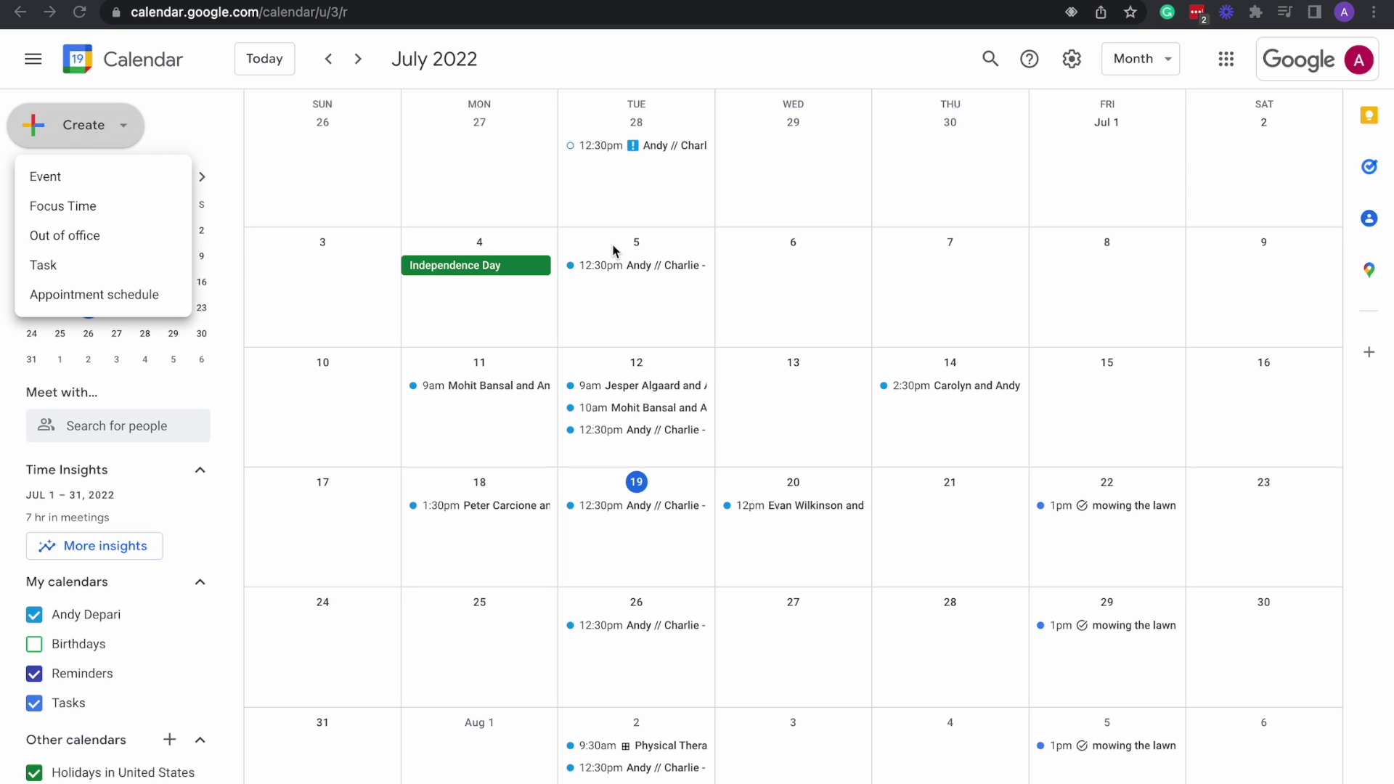
{"action": "left_click", "coordinate": [77, 211]}
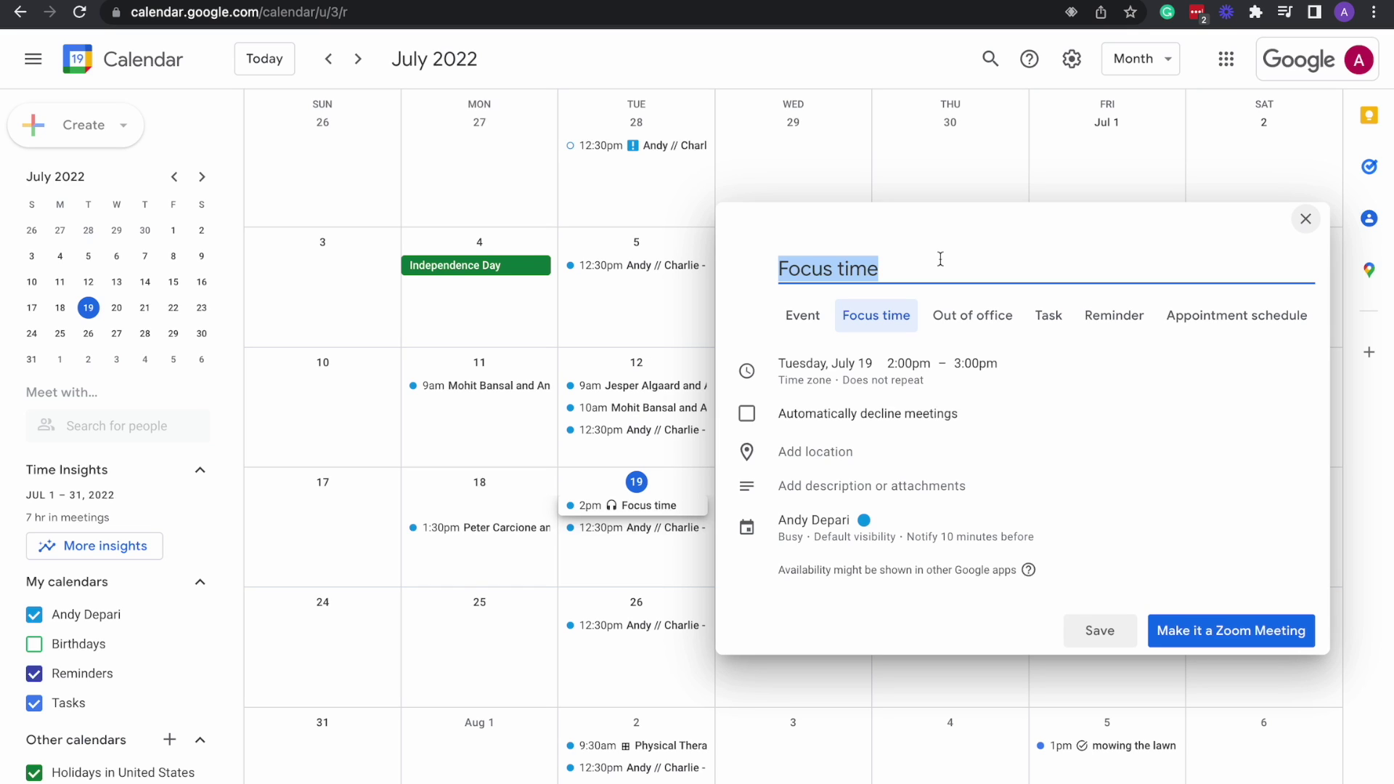
{"action": "key", "text": "BackSpace"}
{"action": "type", "text": "productivi"}
{"action": "key", "text": "BackSpace"}
{"action": "type", "text": "uty"}
{"action": "key", "text": "BackSpace"}
{"action": "key", "text": "BackSpace"}
{"action": "key", "text": "BackSpace"}
{"action": "type", "text": "ity"}
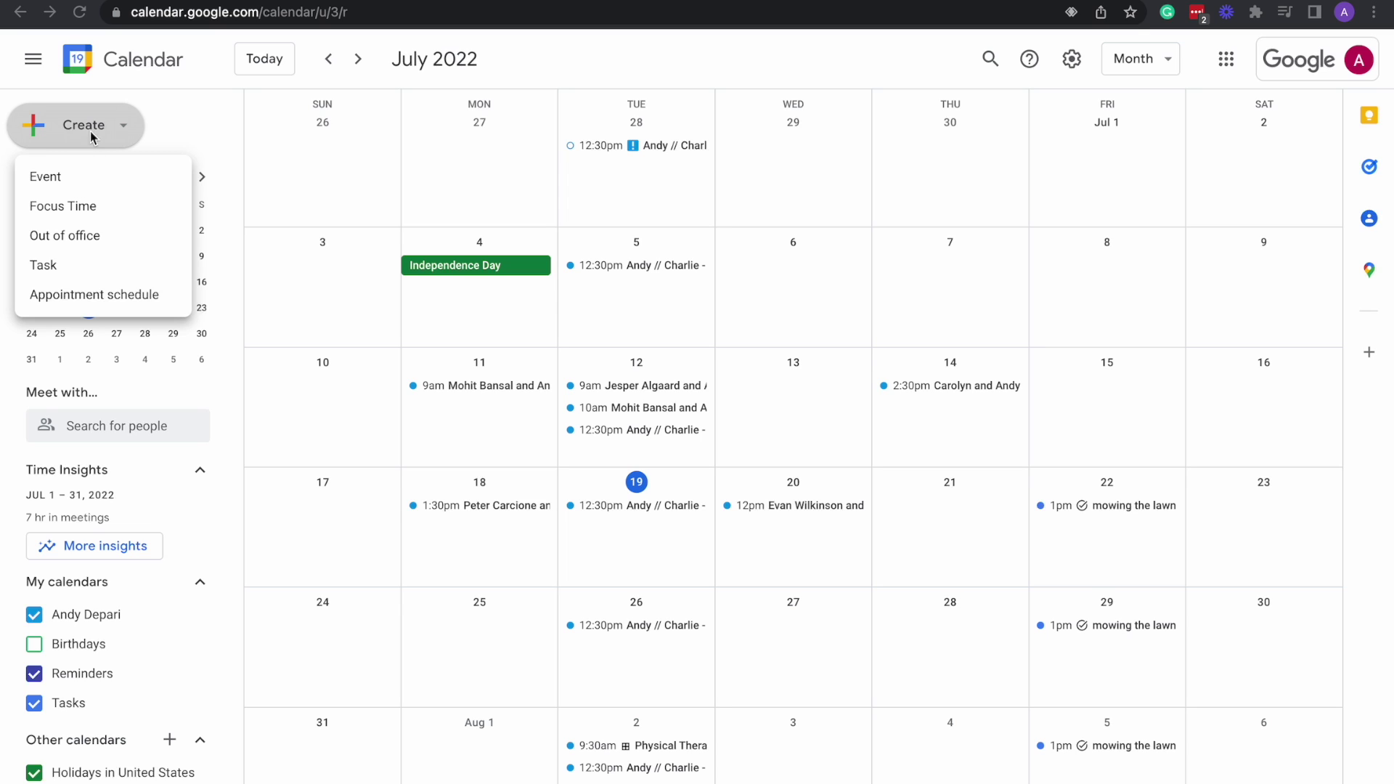
Create a 'work dinner' event for July 19, 2–3pm, showing its all-day and repeat options.
{"action": "left_click", "coordinate": [58, 181]}
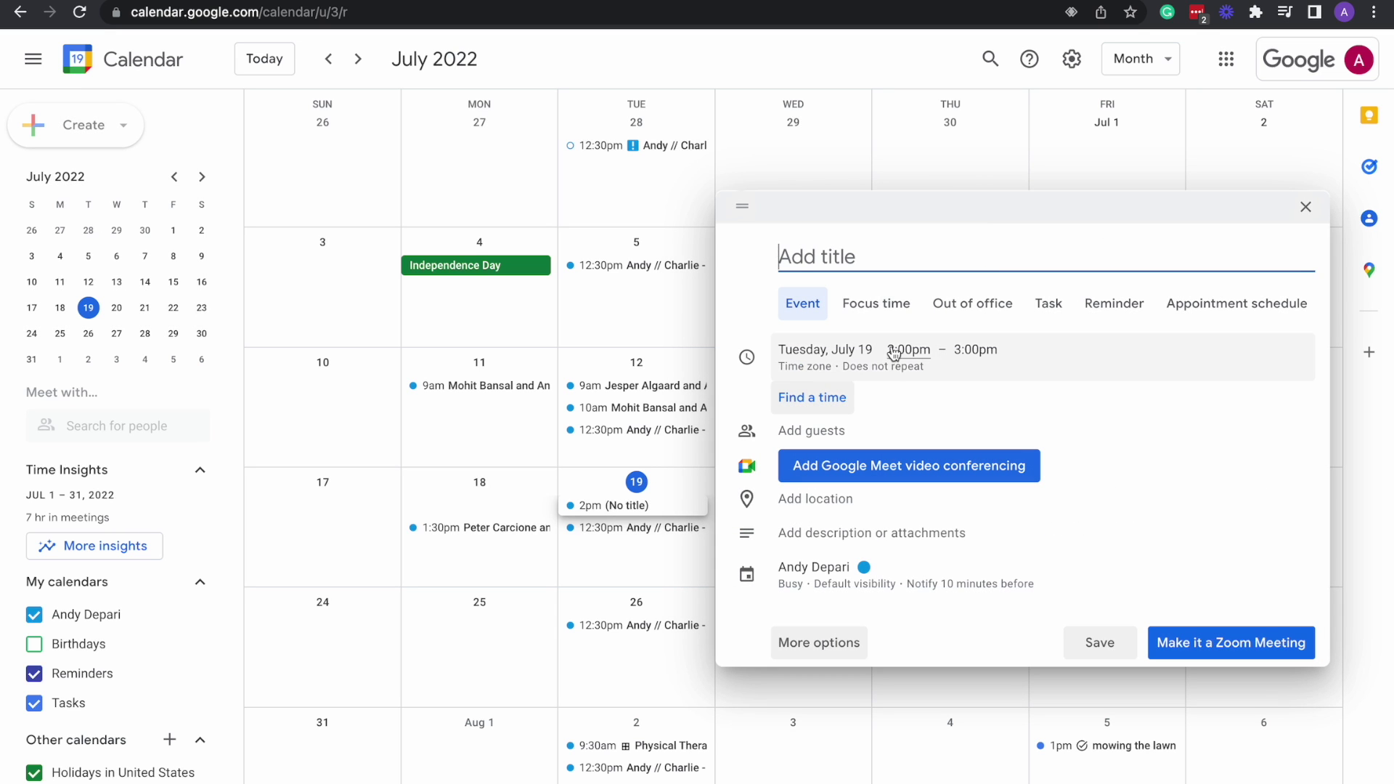
{"action": "type", "text": "work dinner"}
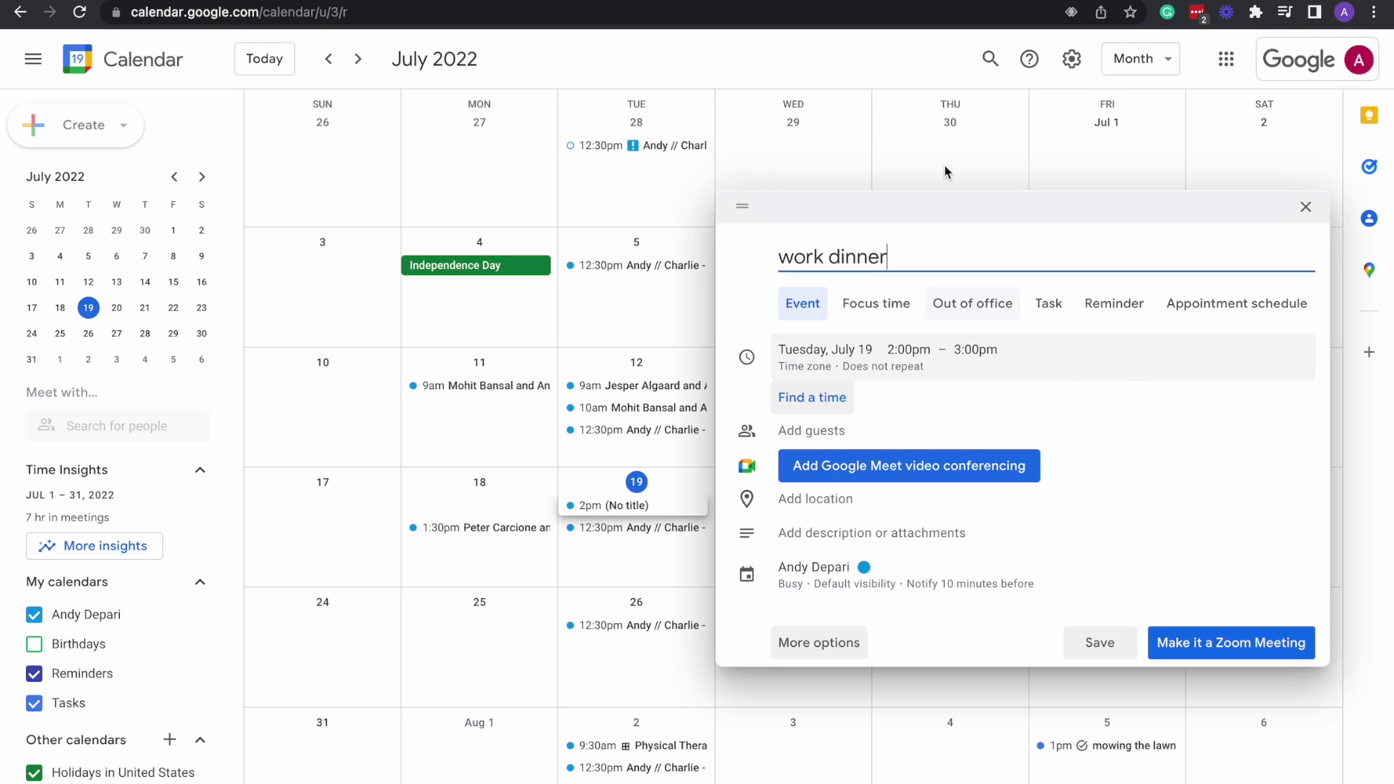
{"action": "mouse_move", "coordinate": [799, 1]}
{"action": "left_click", "coordinate": [855, 362]}
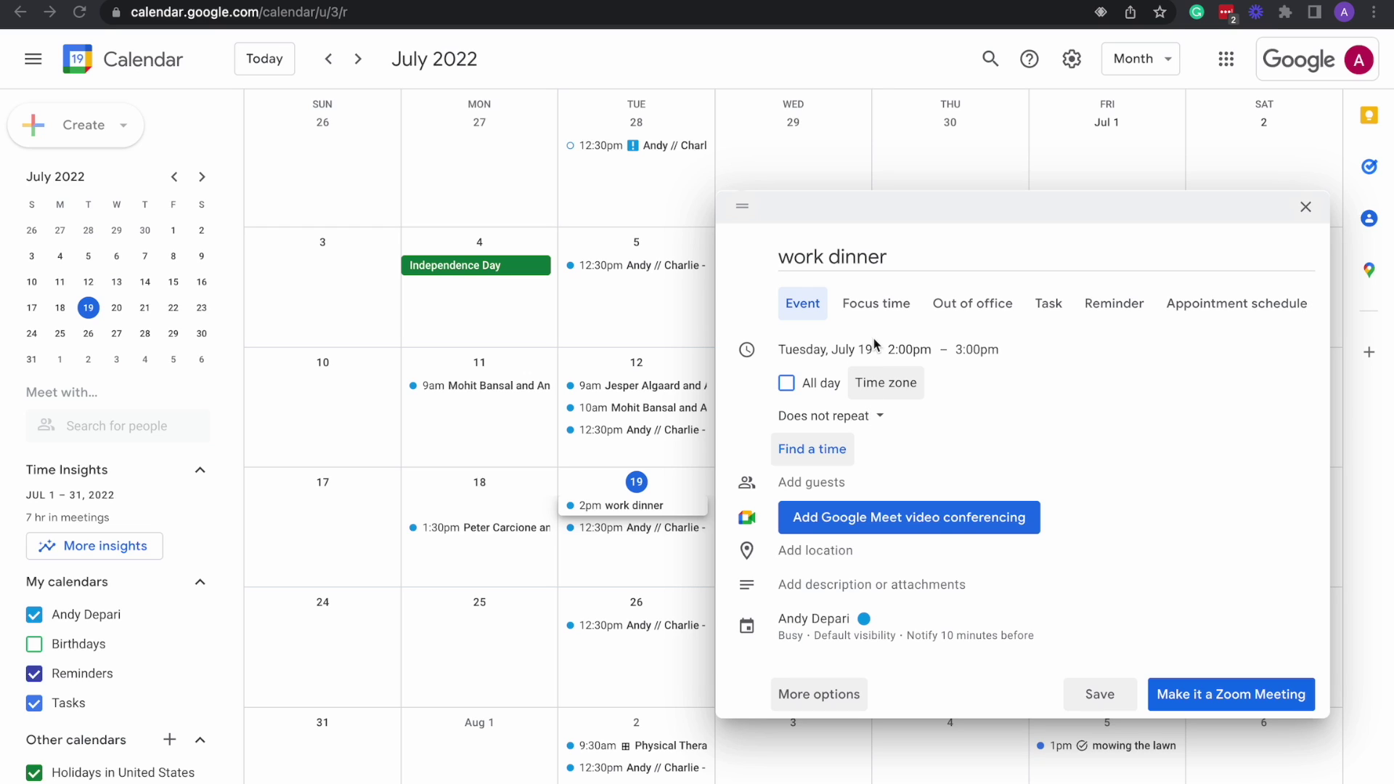
Set the work dinner to run from 7:00pm to 8:30pm.
{"action": "left_click", "coordinate": [913, 351]}
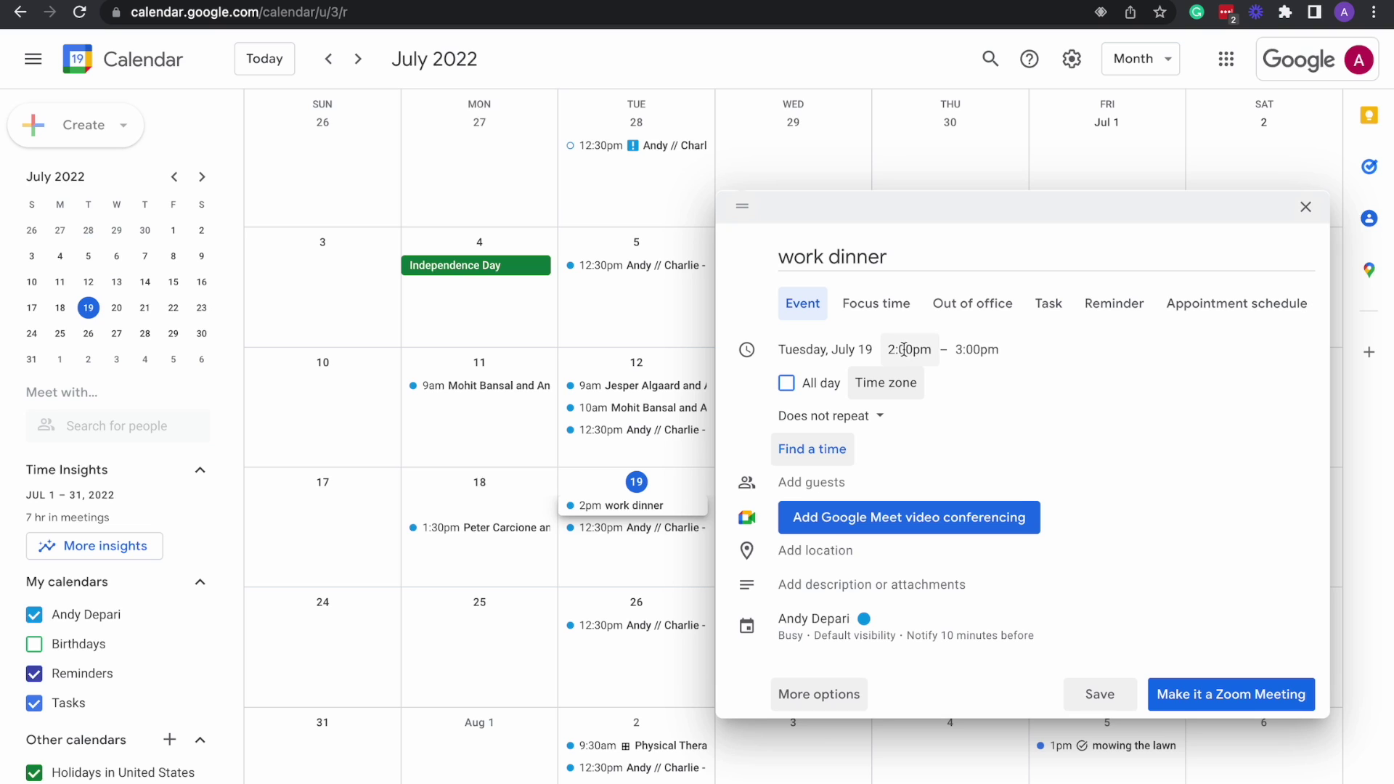
{"action": "scroll", "coordinate": [940, 455], "scroll_direction": "down", "scroll_amount": 7}
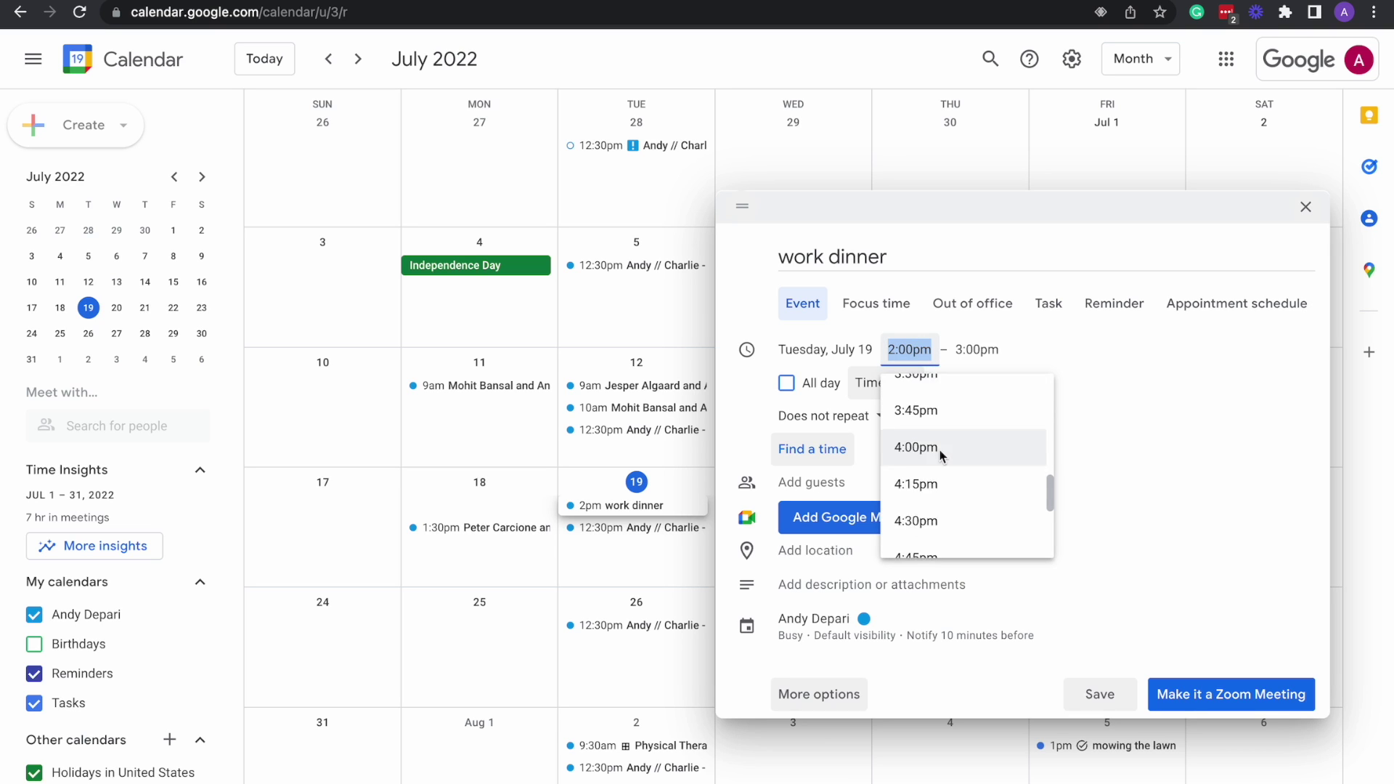
{"action": "scroll", "coordinate": [940, 455], "scroll_direction": "down", "scroll_amount": 5}
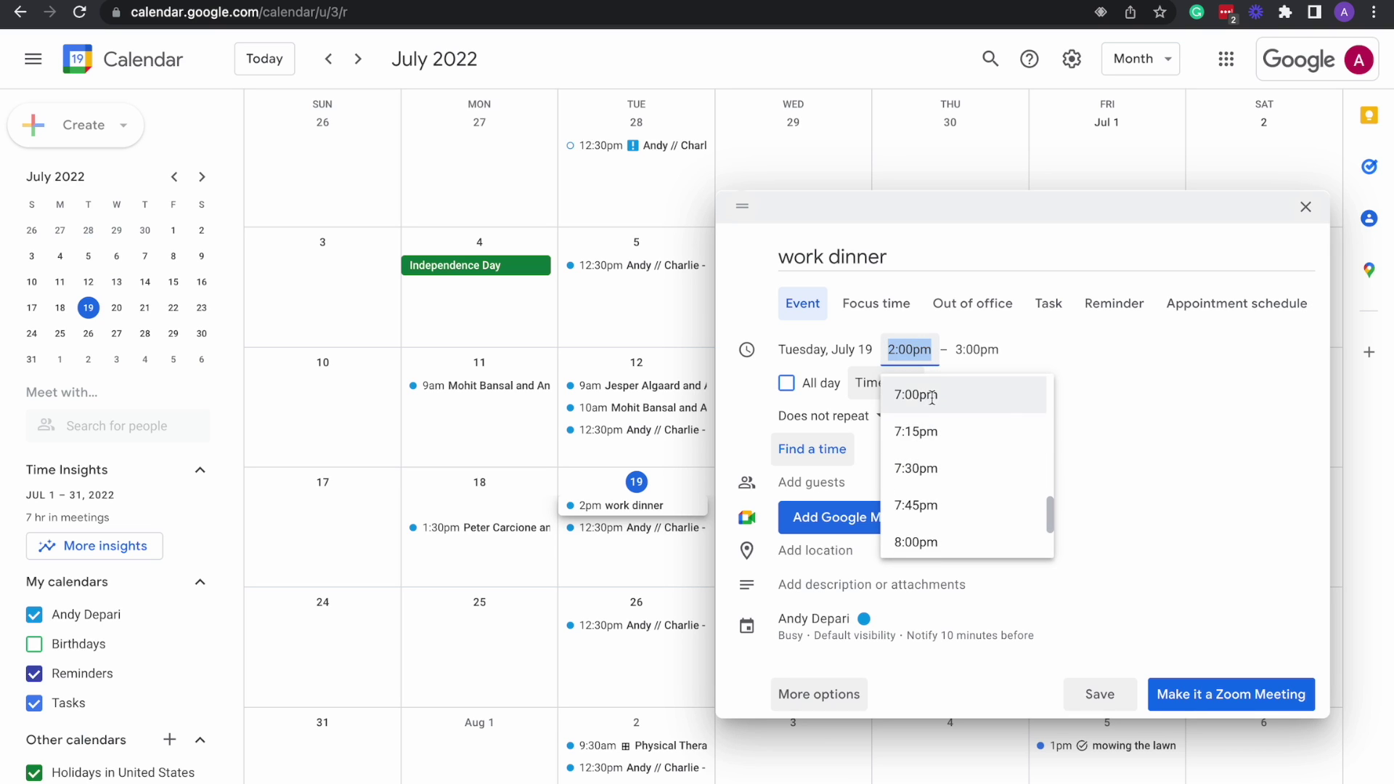
{"action": "left_click", "coordinate": [930, 397]}
{"action": "left_click", "coordinate": [974, 349]}
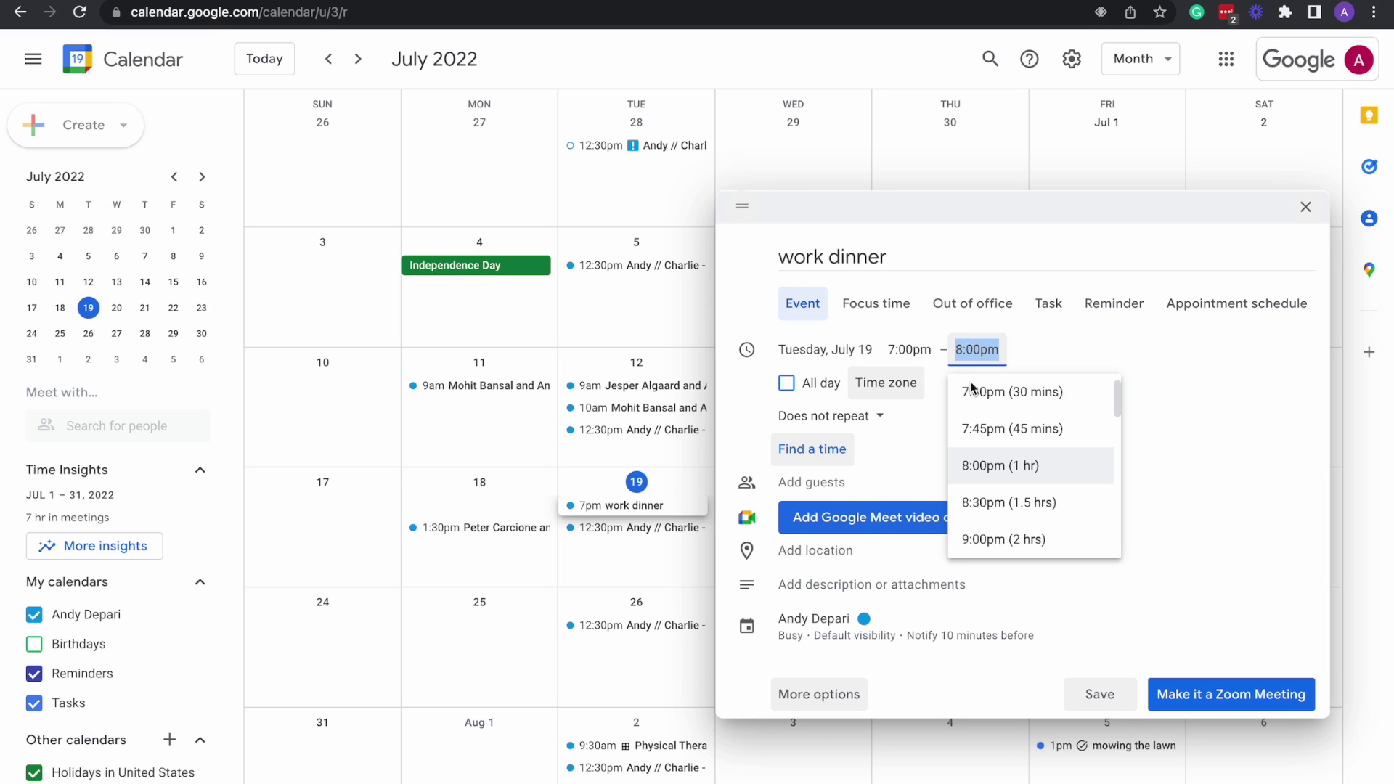
{"action": "left_click", "coordinate": [990, 494]}
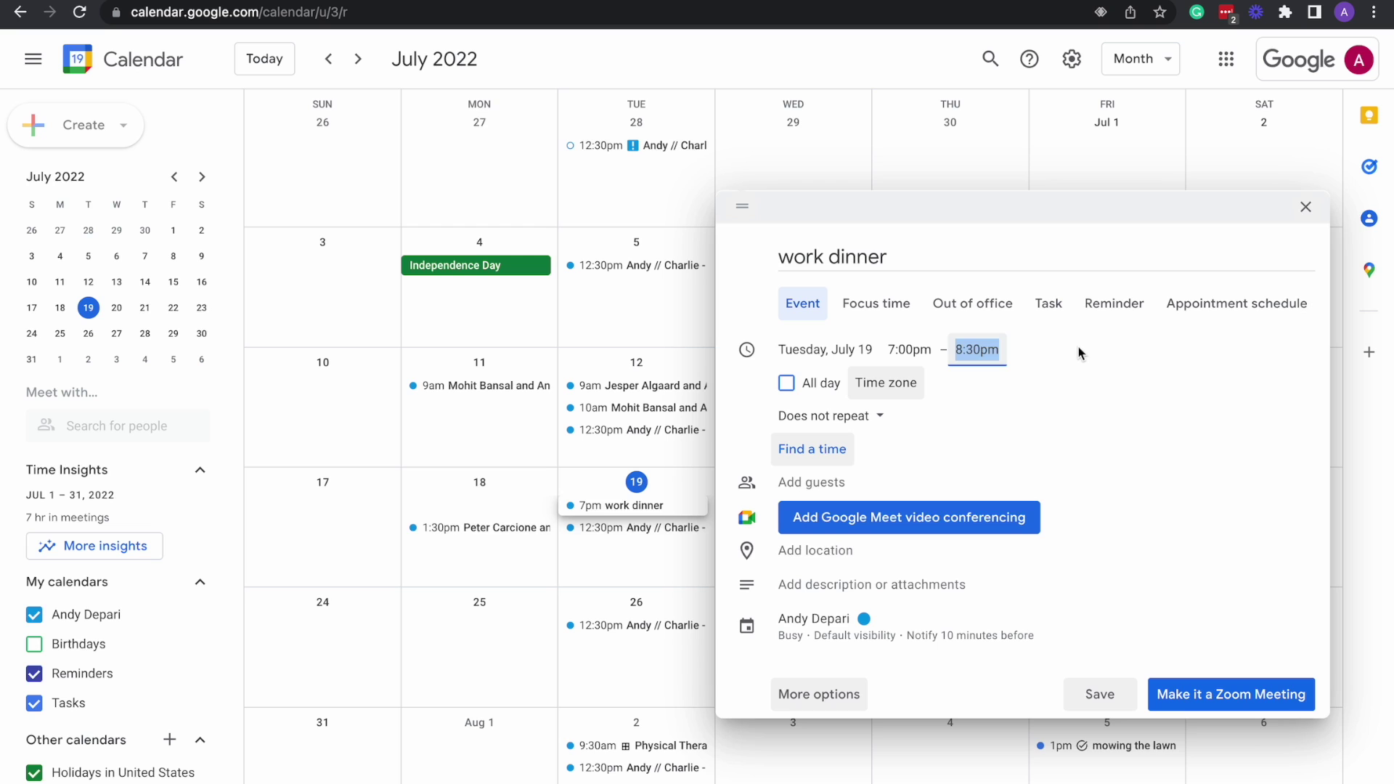
Set the event's time zone to Eastern Time - New York.
{"action": "left_click", "coordinate": [899, 391]}
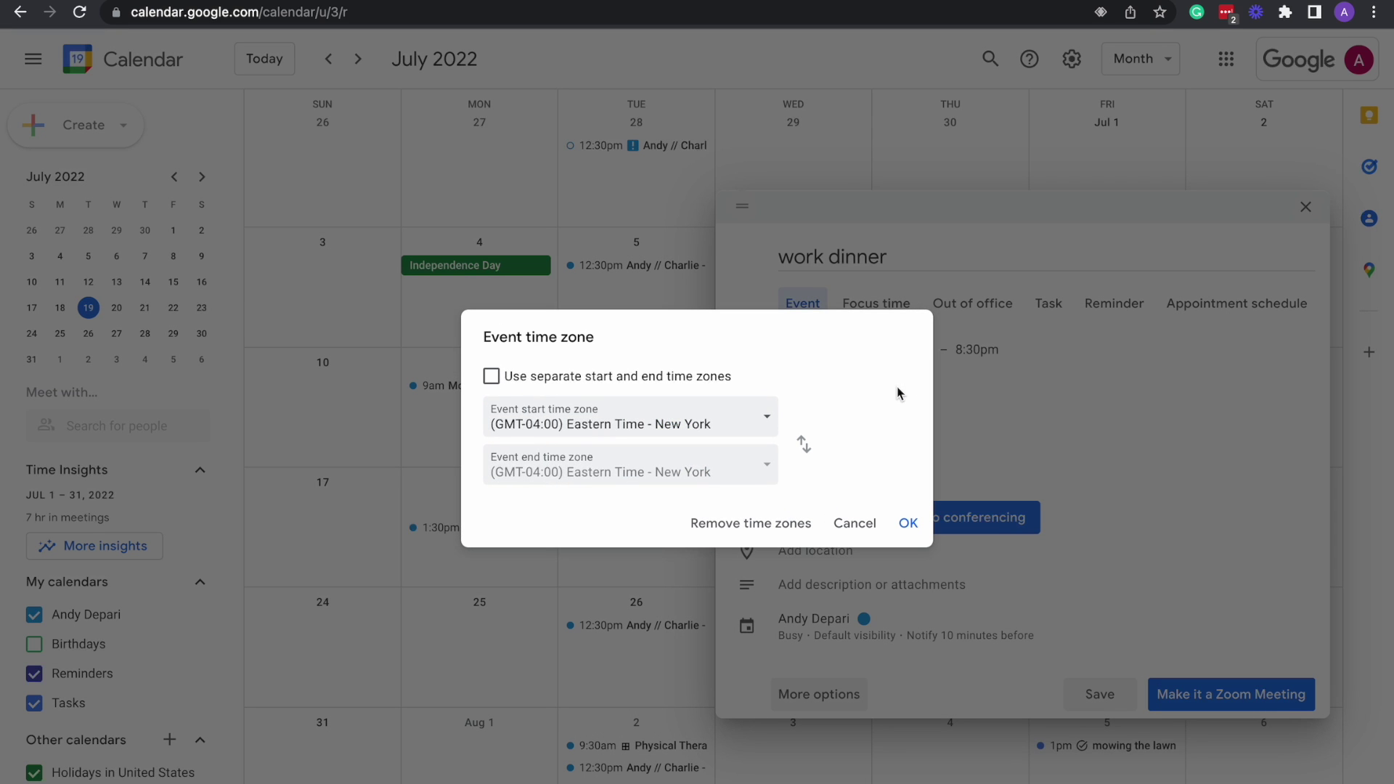
{"action": "left_click", "coordinate": [908, 518]}
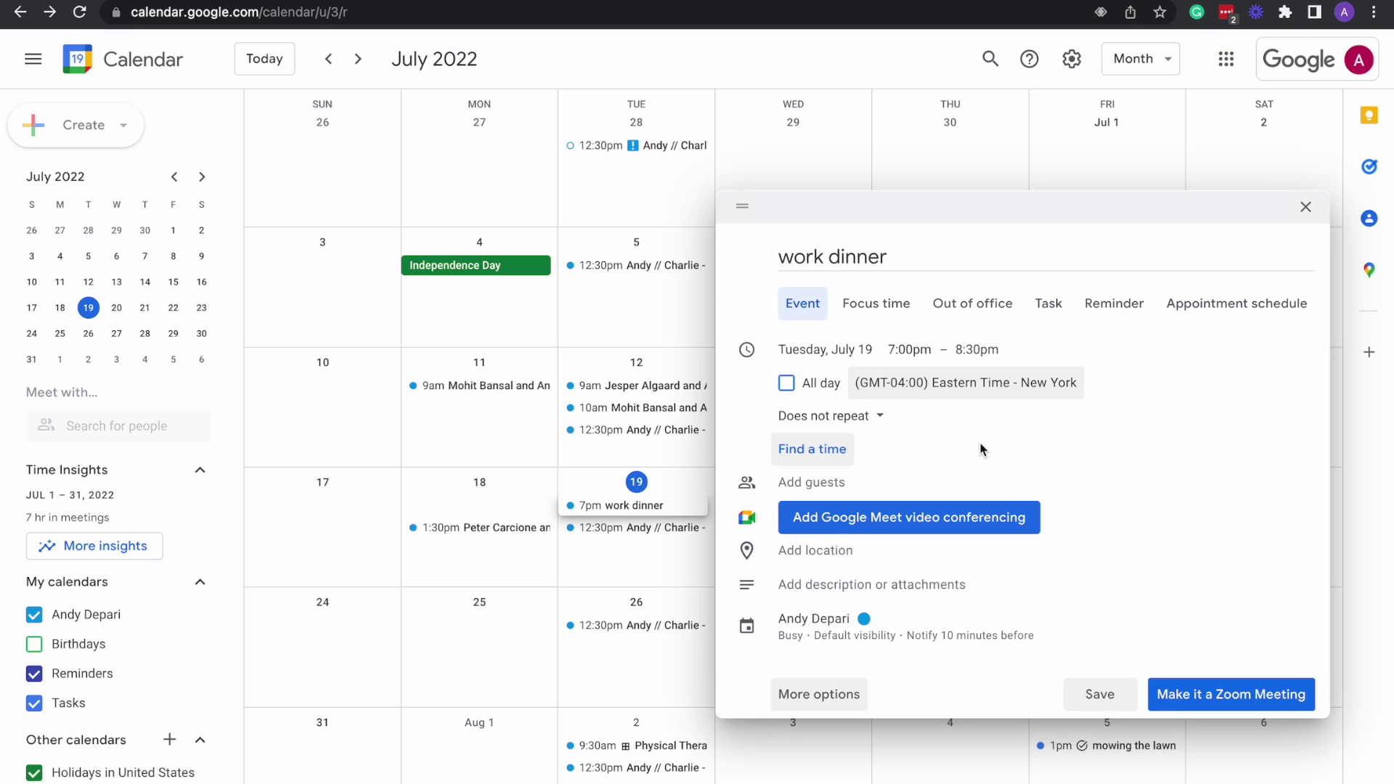
{"action": "mouse_move", "coordinate": [906, 3]}
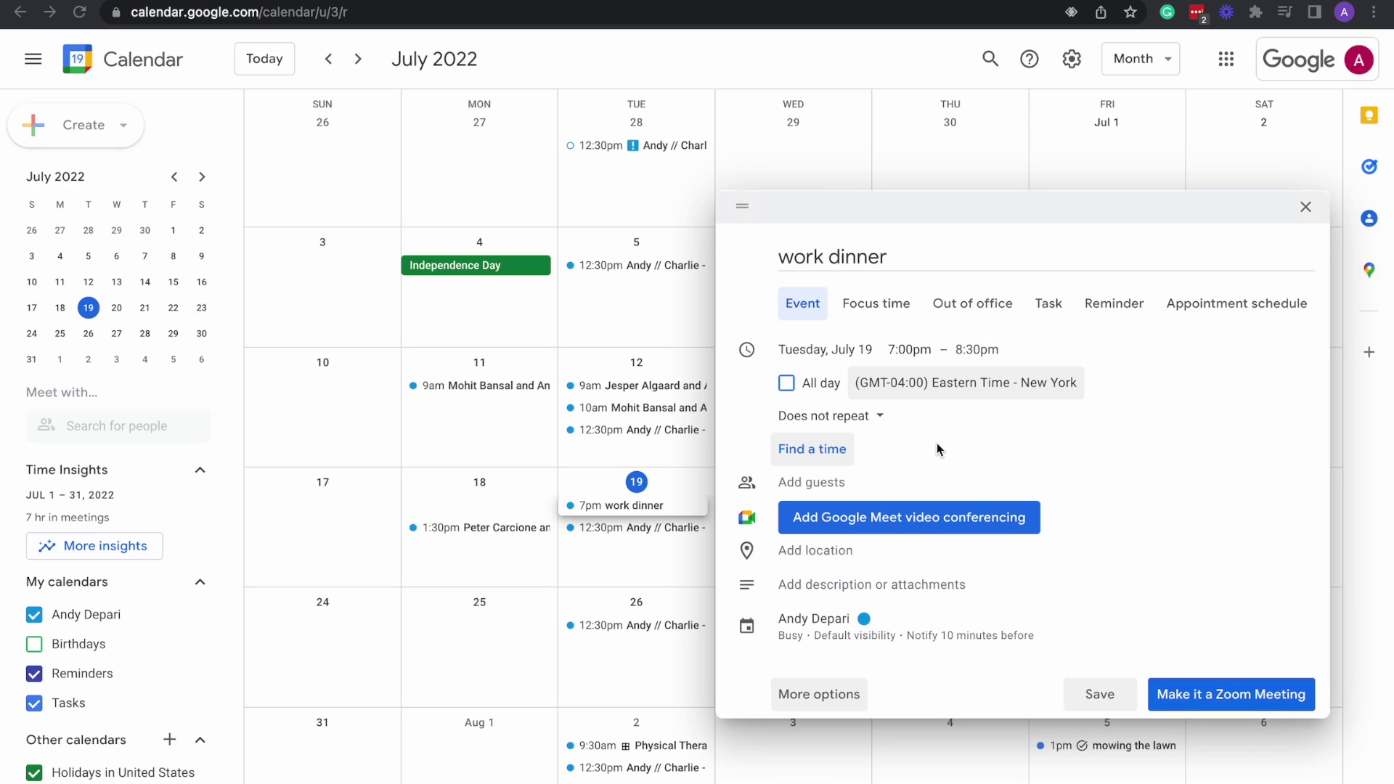
{"action": "left_click", "coordinate": [801, 485]}
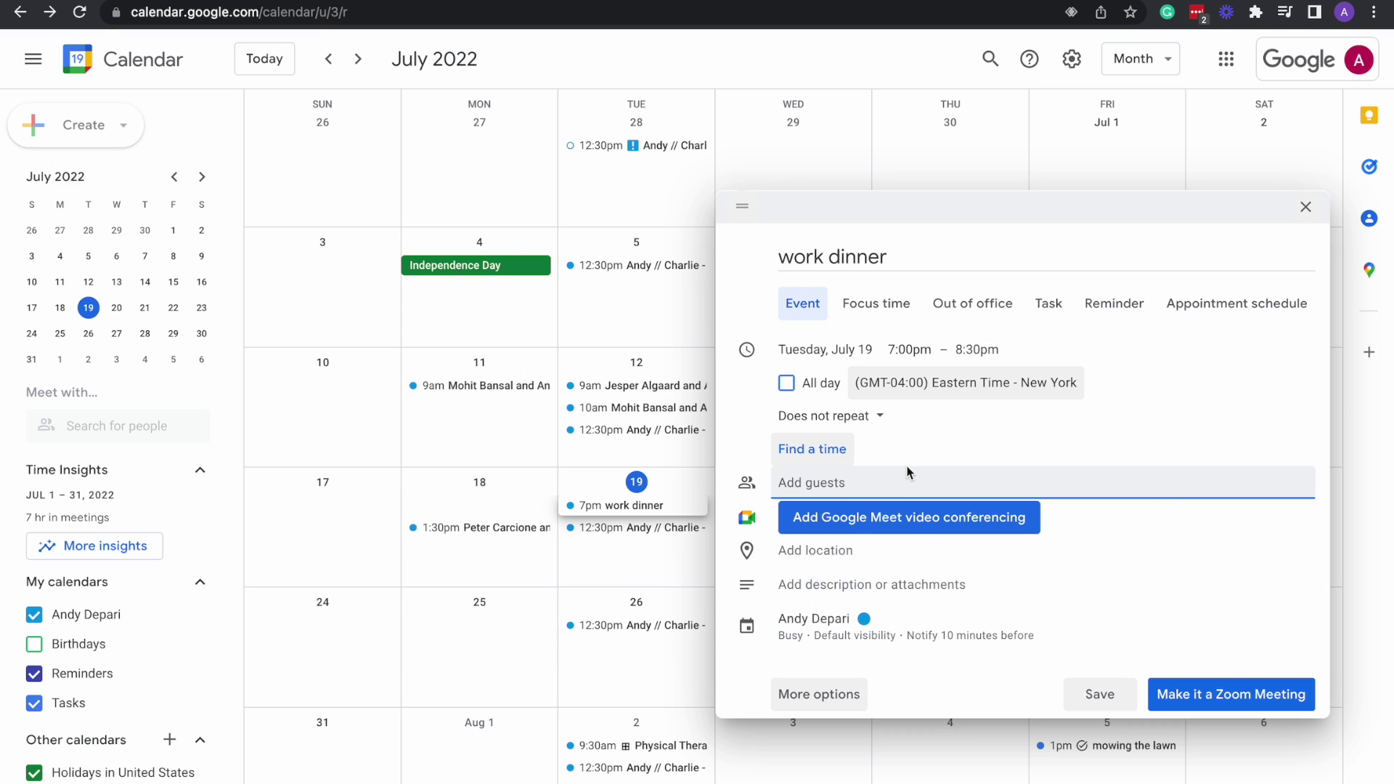
{"action": "type", "text": "ch"}
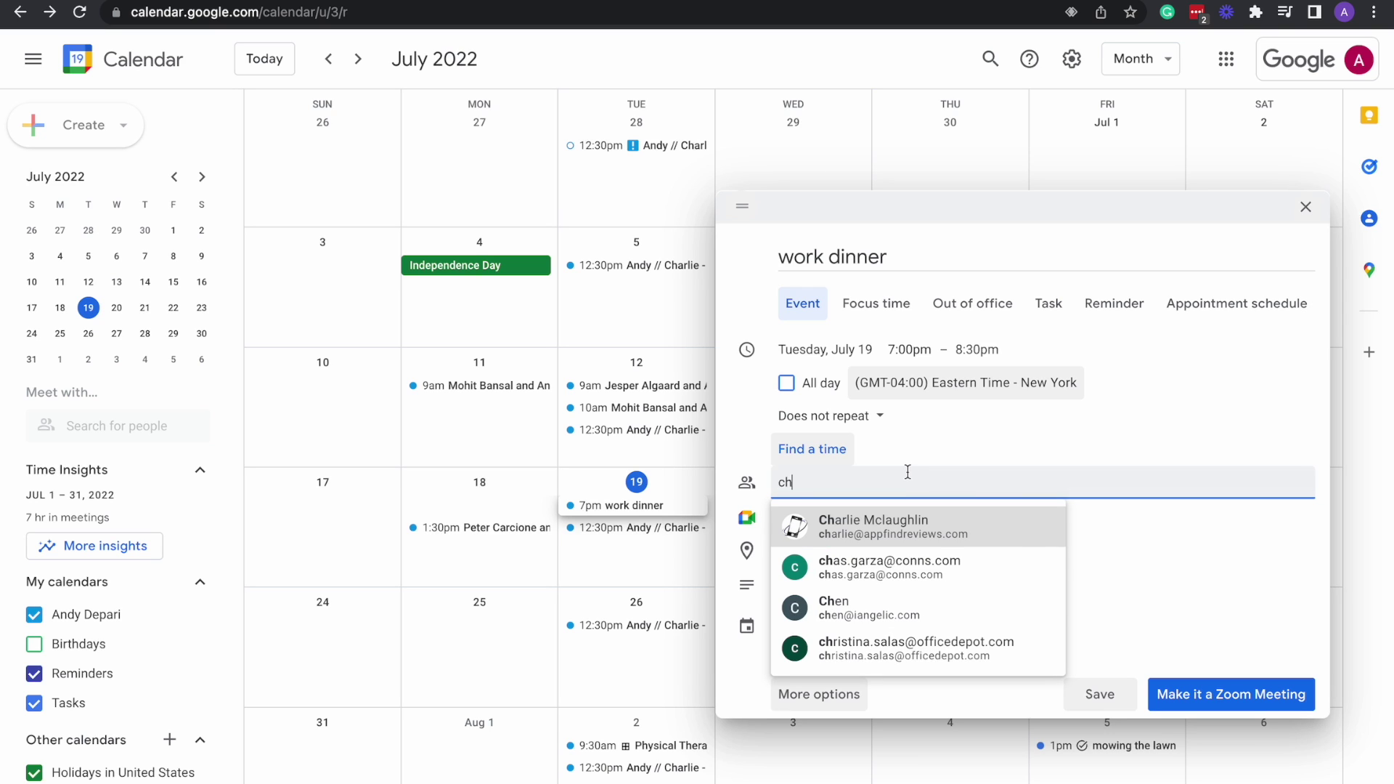
{"action": "key", "text": "BackSpace"}
{"action": "key", "text": "BackSpace"}
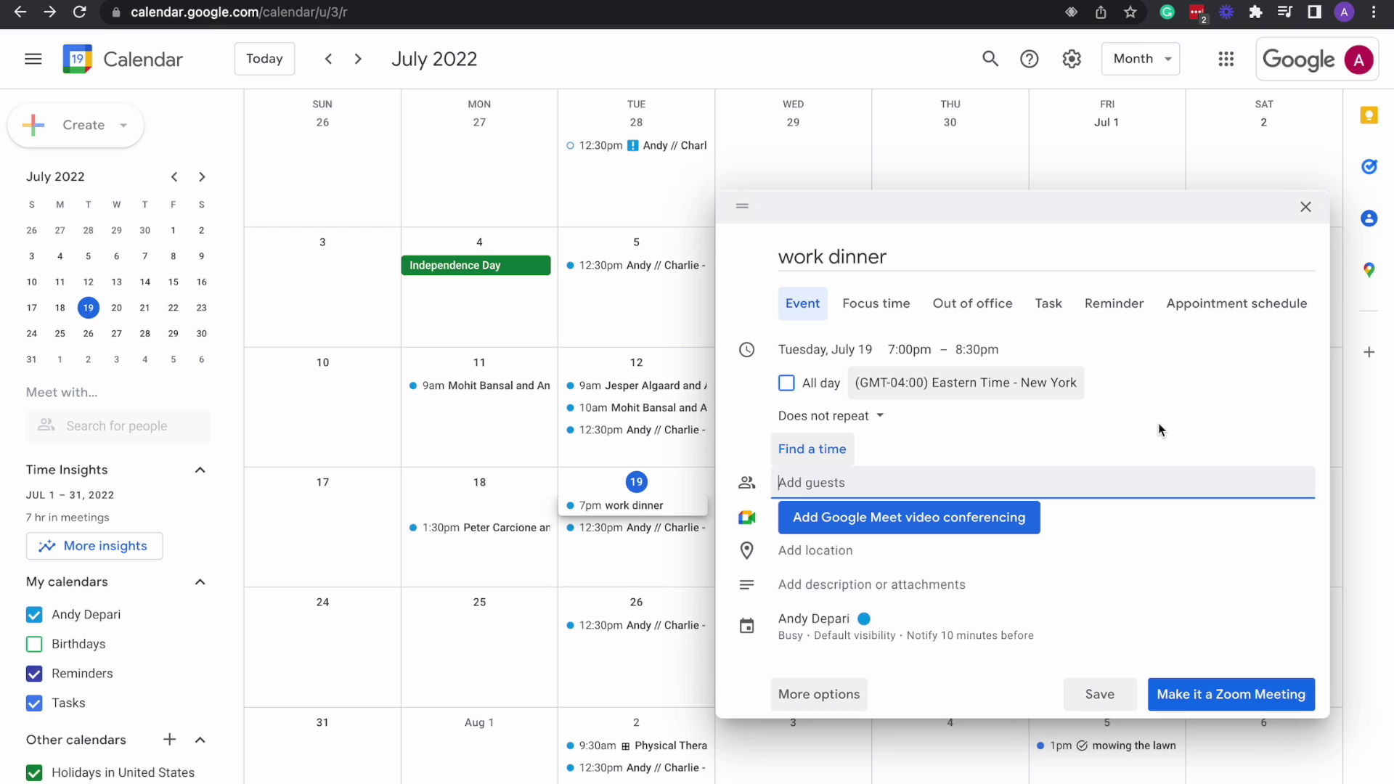
{"action": "left_click", "coordinate": [1154, 546]}
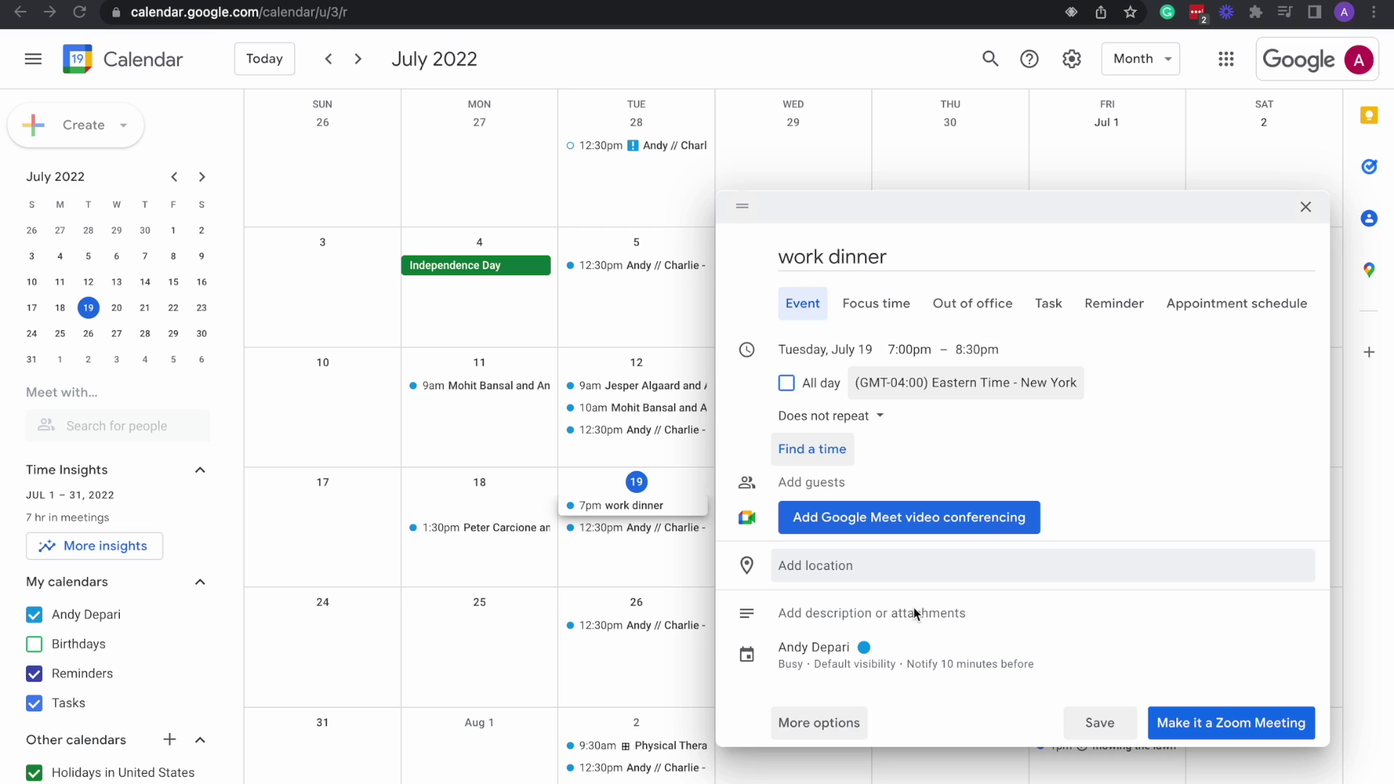
Open the work dinner's description editor, then expand it to the full event details page.
{"action": "left_click", "coordinate": [868, 615]}
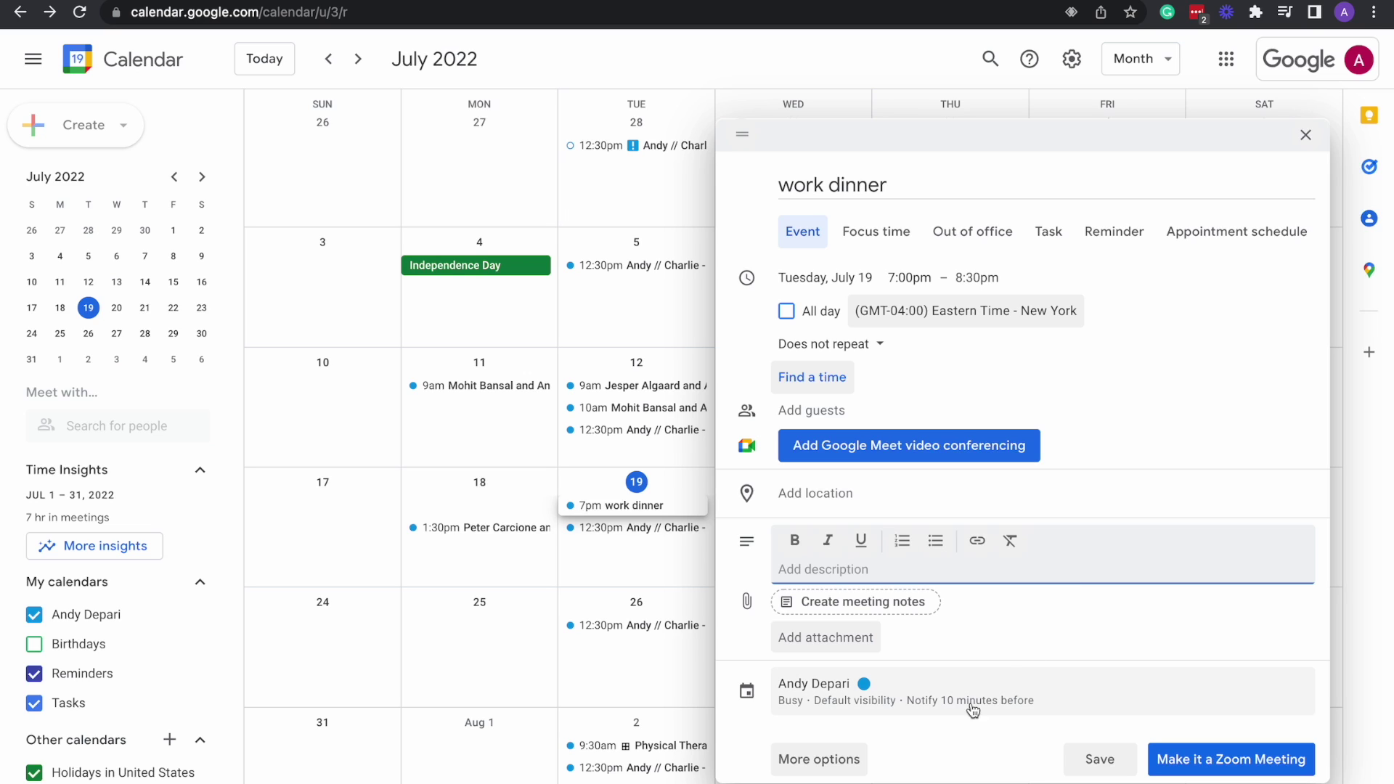
{"action": "left_click", "coordinate": [837, 762]}
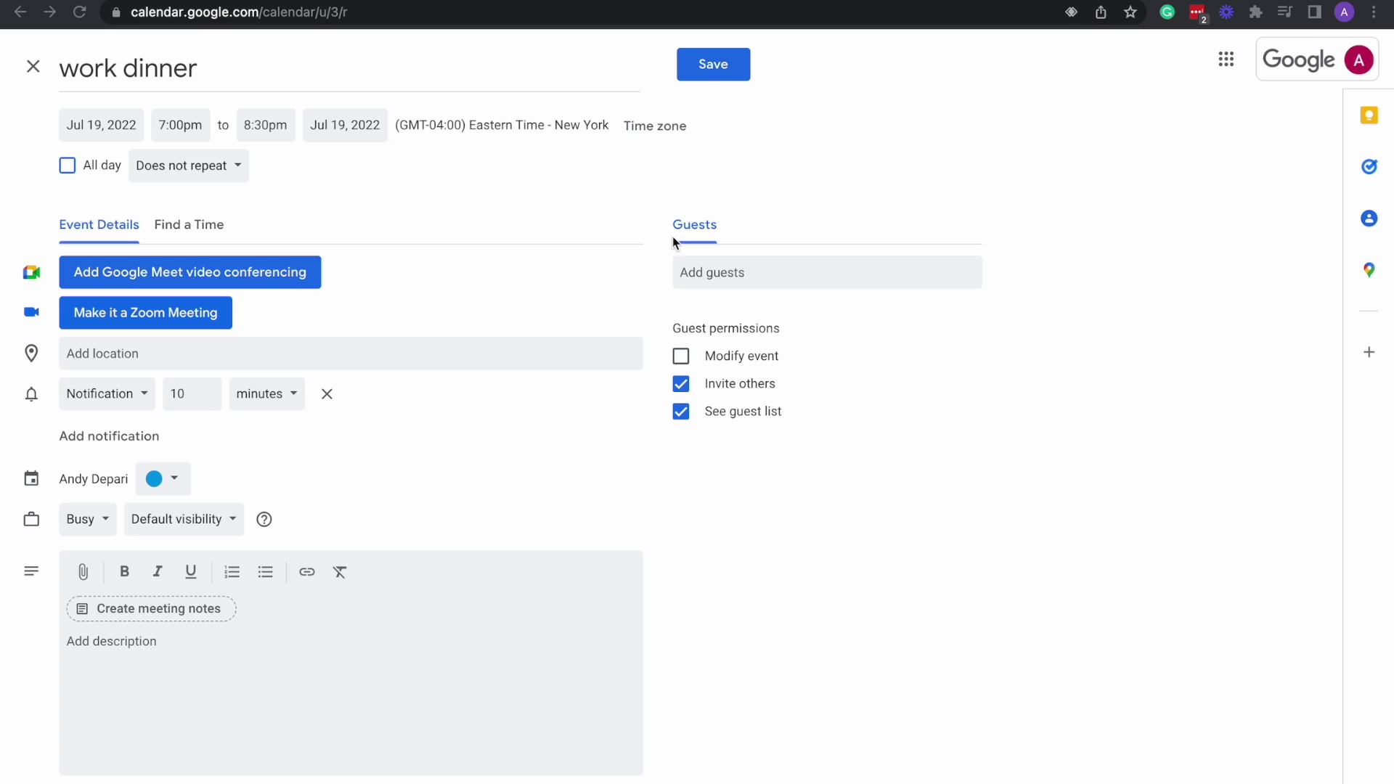
Switch to the other Google Calendar browser tab showing the July 2022 month view.
{"action": "mouse_move", "coordinate": [966, 0]}
{"action": "left_click", "coordinate": [994, 6]}
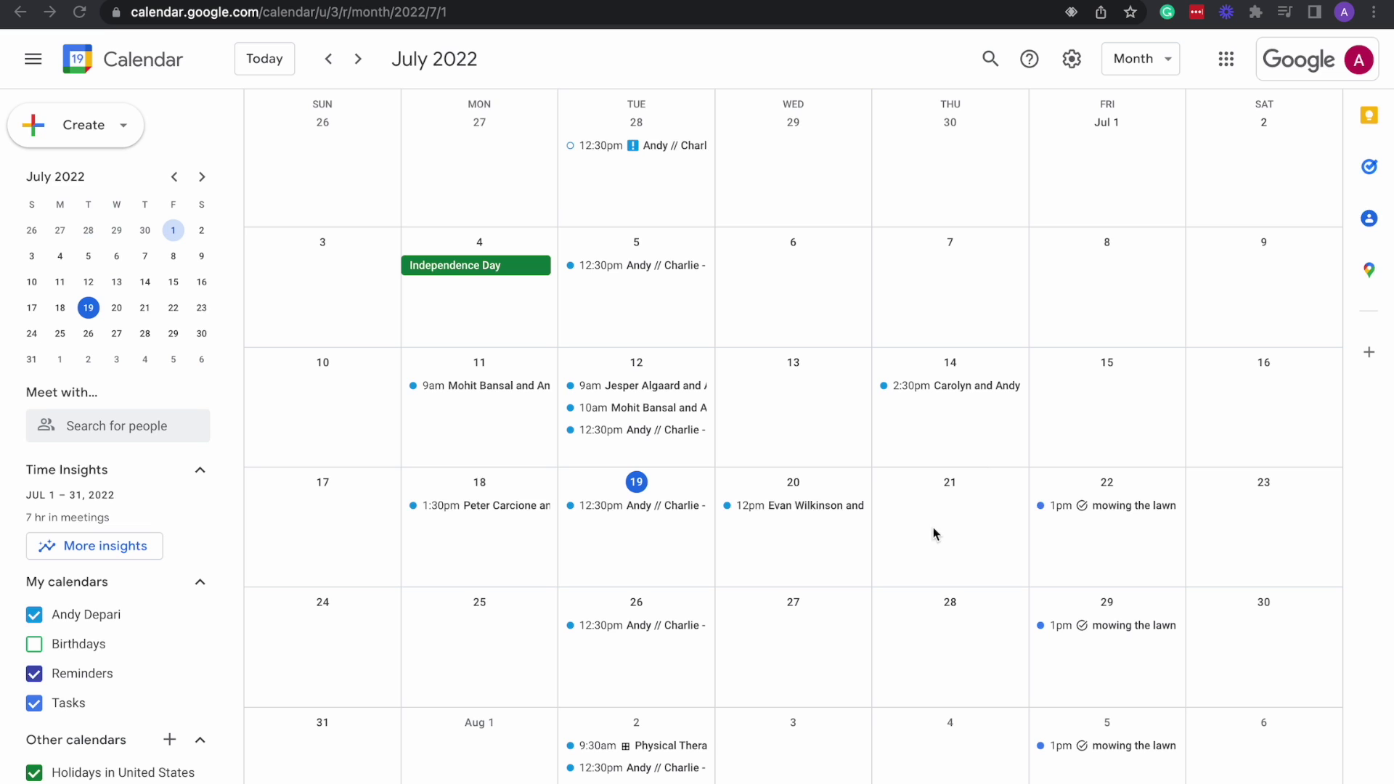
Advance from June to July 2022 and start a new event on Thursday, July 28.
{"action": "scroll", "coordinate": [965, 548], "scroll_direction": "down", "scroll_amount": 1}
{"action": "scroll", "coordinate": [966, 548], "scroll_direction": "up", "scroll_amount": 2}
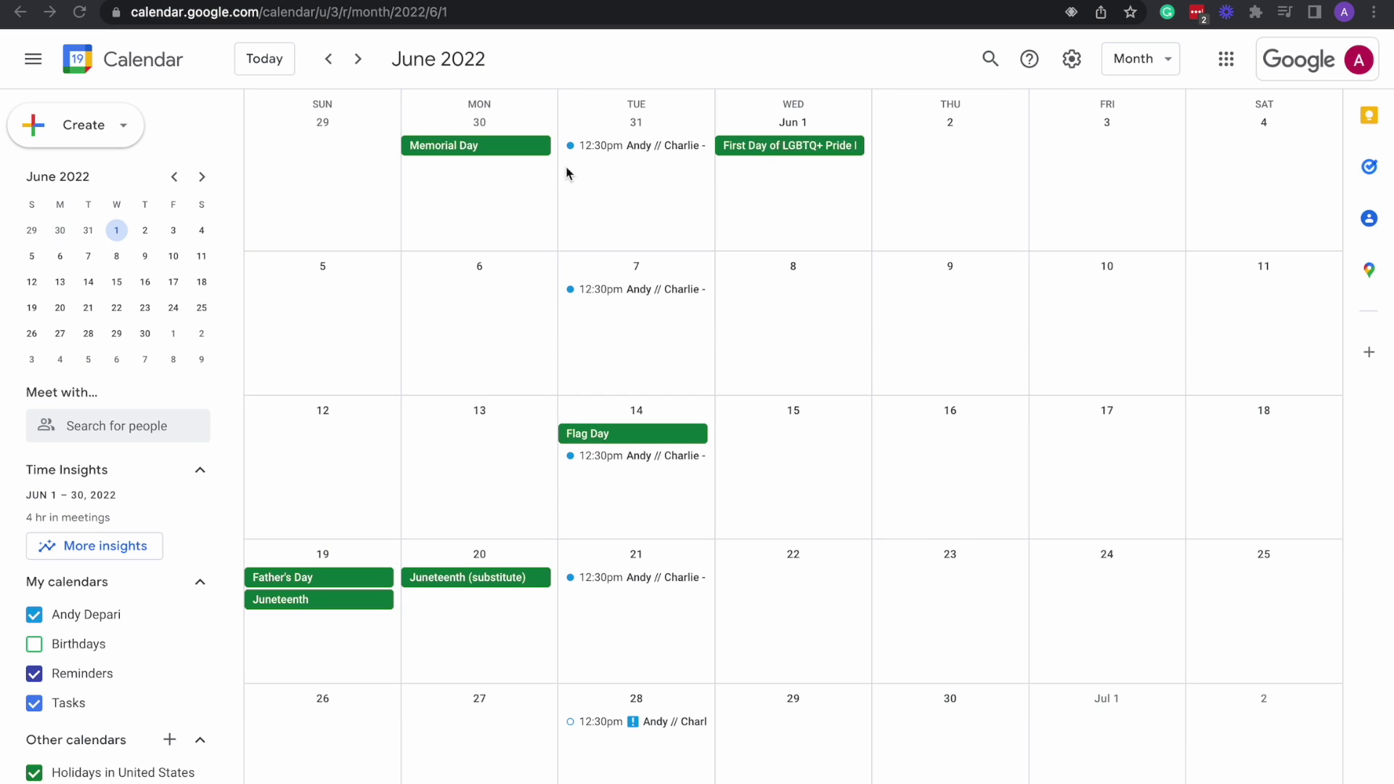
{"action": "left_click", "coordinate": [359, 59]}
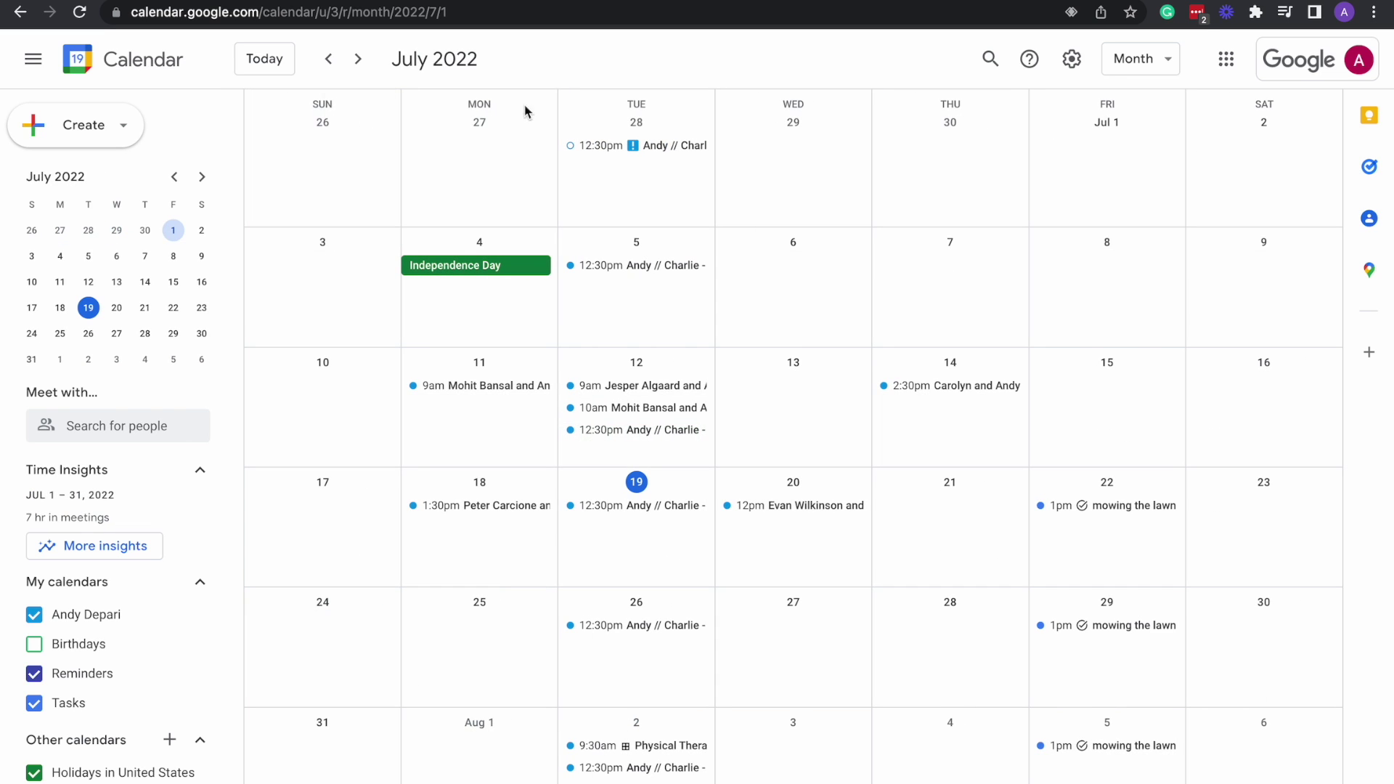
{"action": "left_click", "coordinate": [948, 640]}
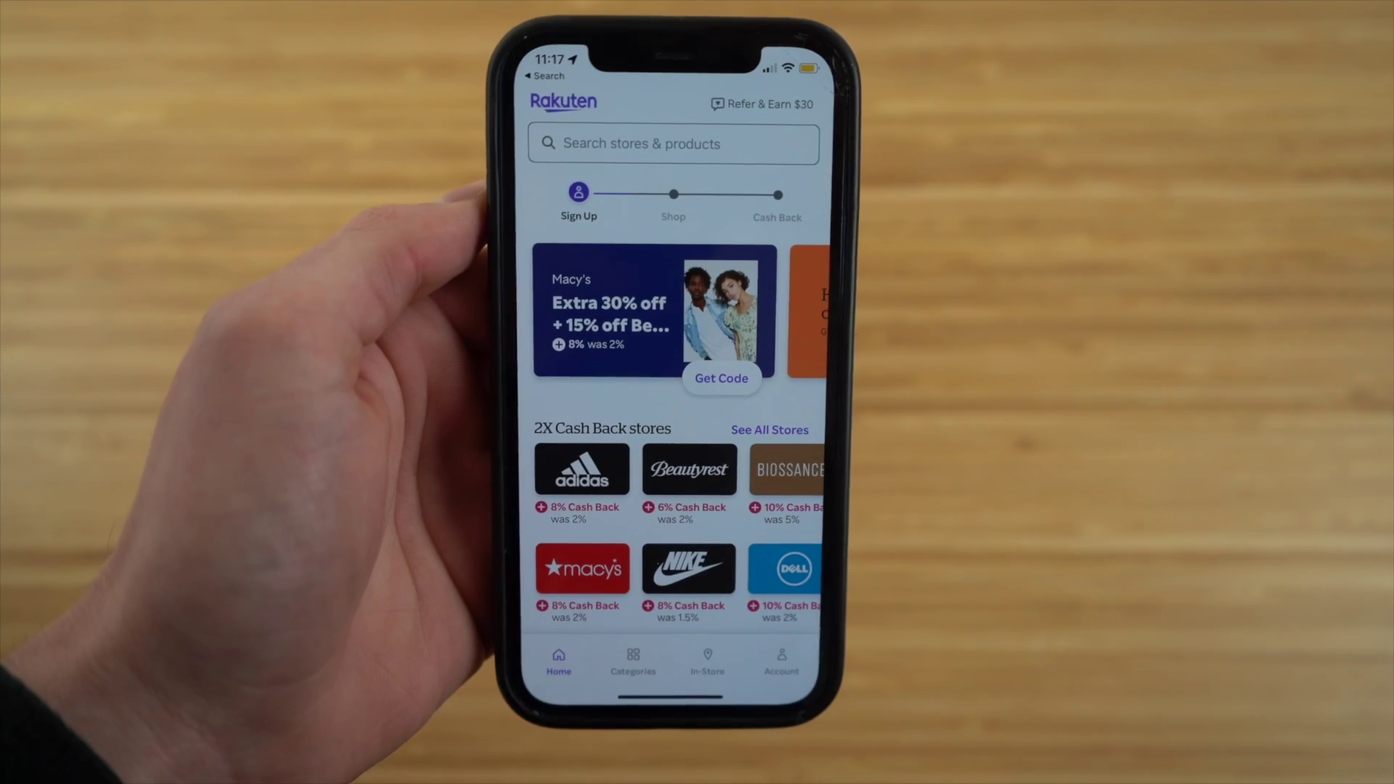
{"action": "scroll", "coordinate": [661, 422], "scroll_direction": "down", "scroll_amount": 3}
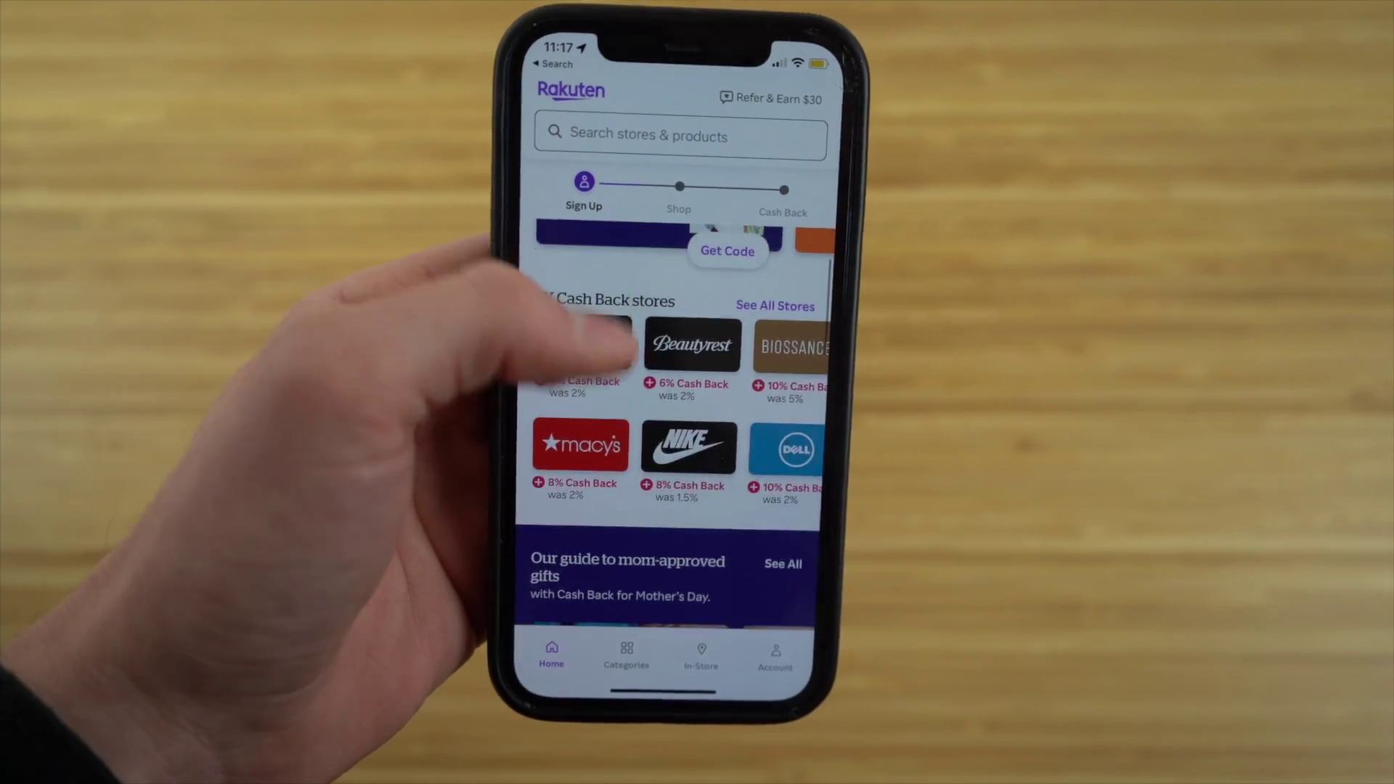
{"action": "scroll", "coordinate": [661, 407], "scroll_direction": "down", "scroll_amount": 5}
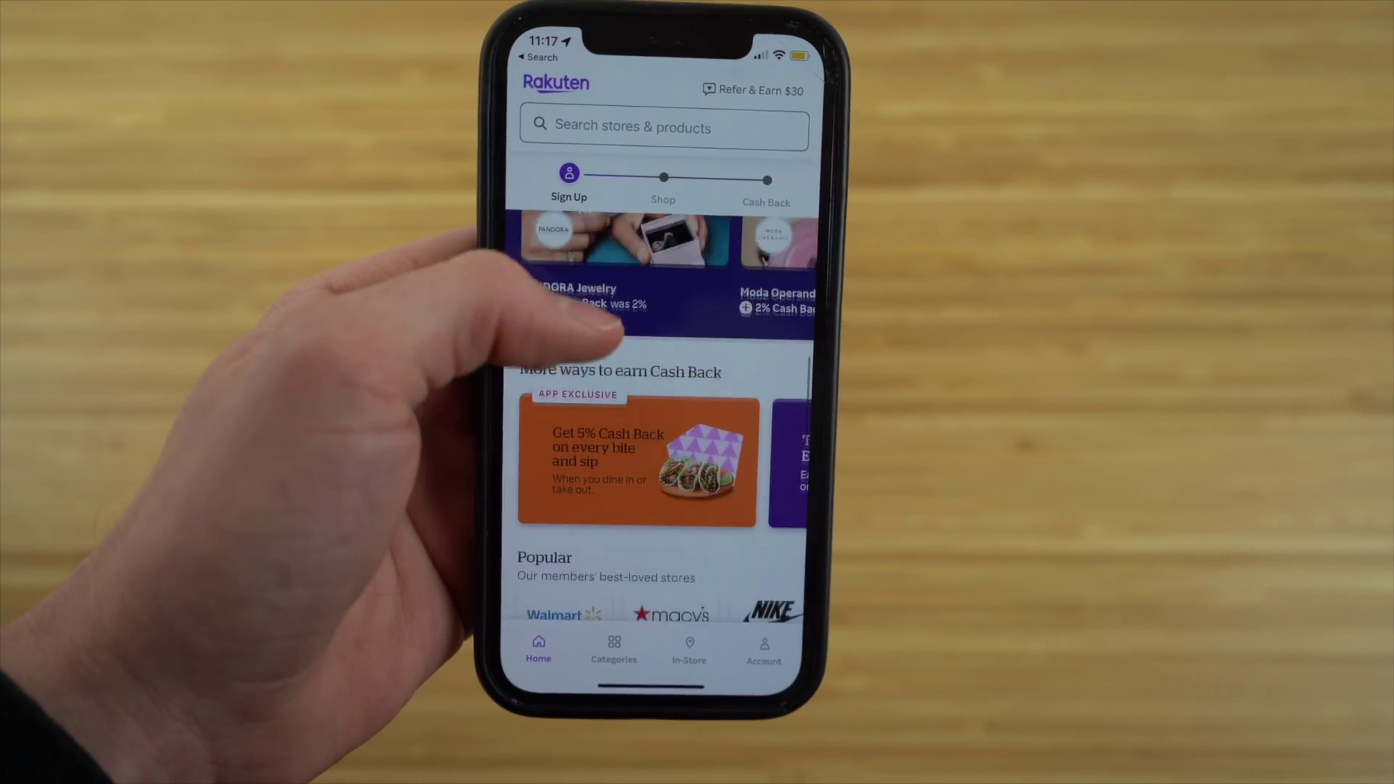
{"action": "scroll", "coordinate": [661, 407], "scroll_direction": "down", "scroll_amount": 3}
{"action": "scroll", "coordinate": [661, 407], "scroll_direction": "up", "scroll_amount": 10}
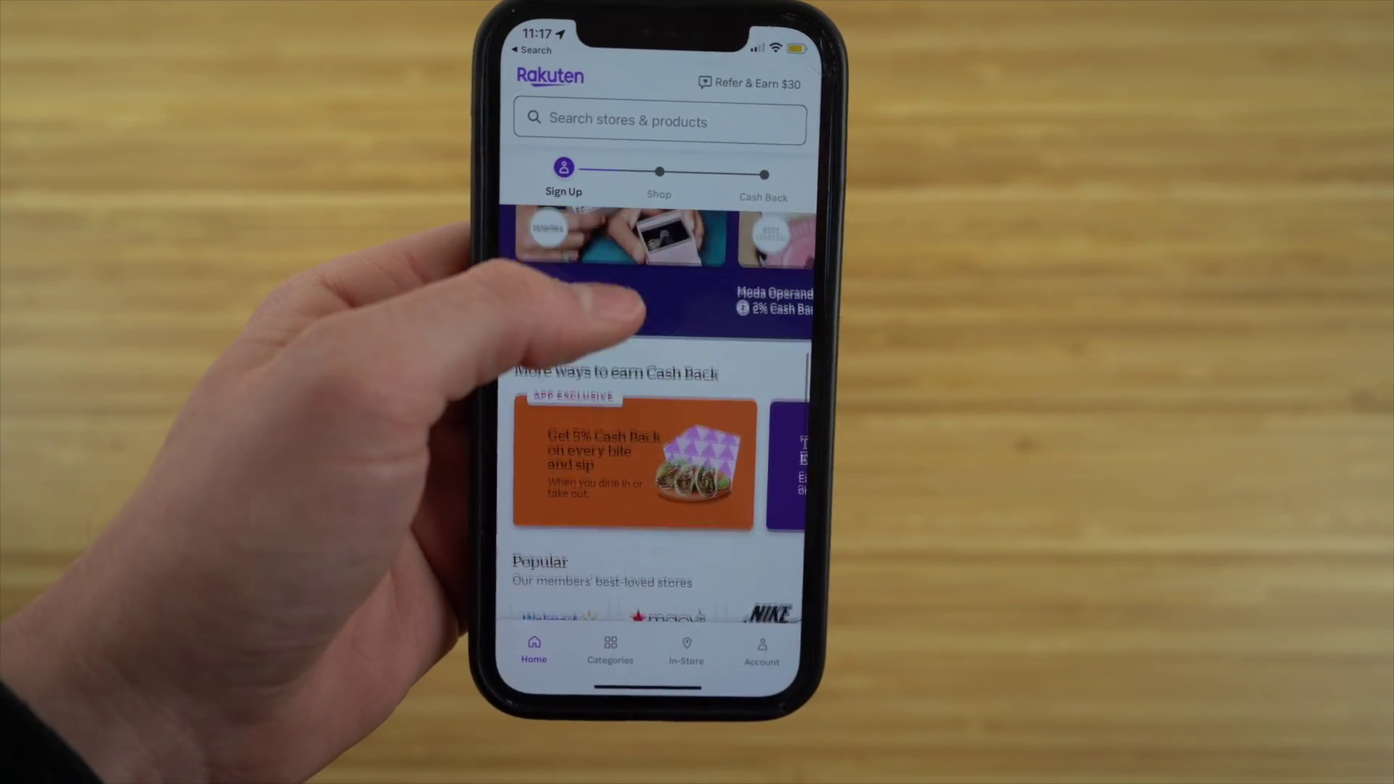
{"action": "scroll", "coordinate": [660, 406], "scroll_direction": "up", "scroll_amount": 3}
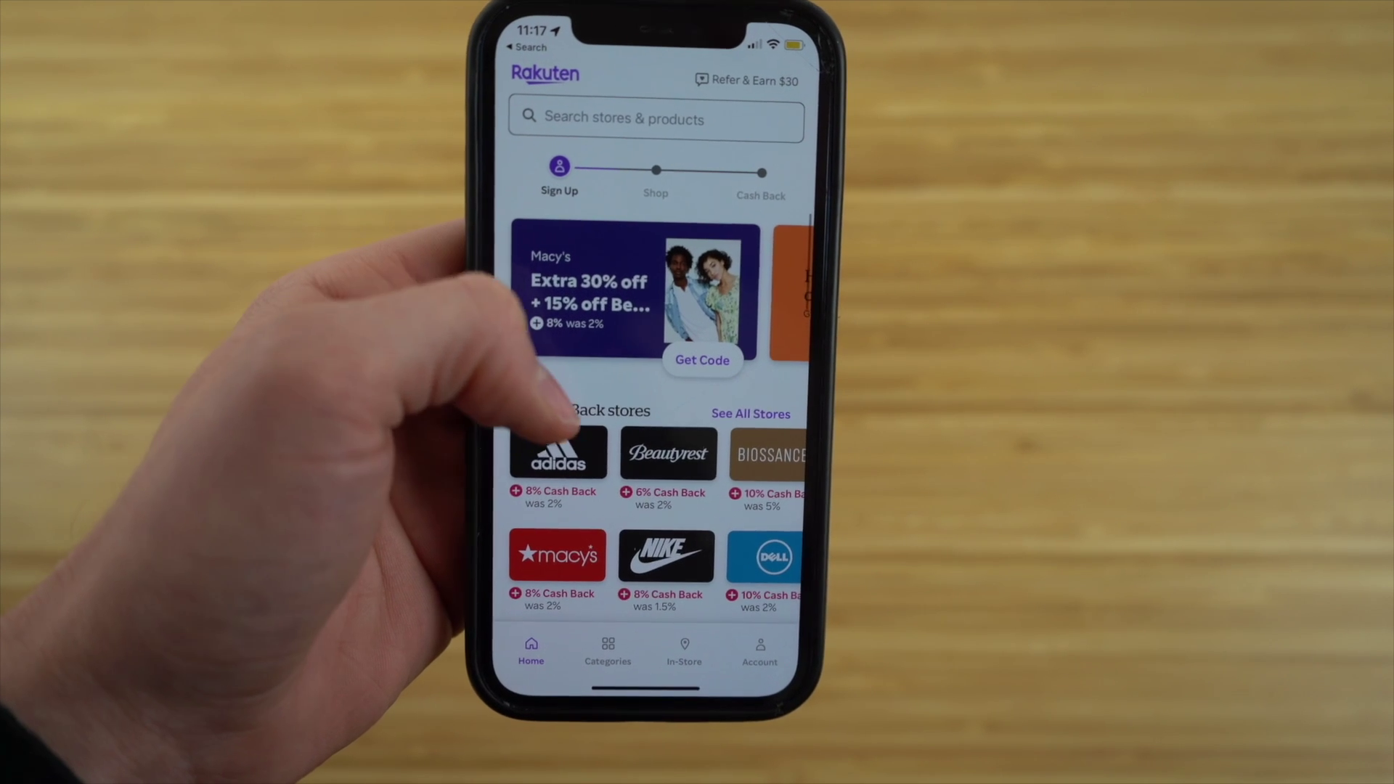
{"action": "scroll", "coordinate": [654, 406], "scroll_direction": "down", "scroll_amount": 3}
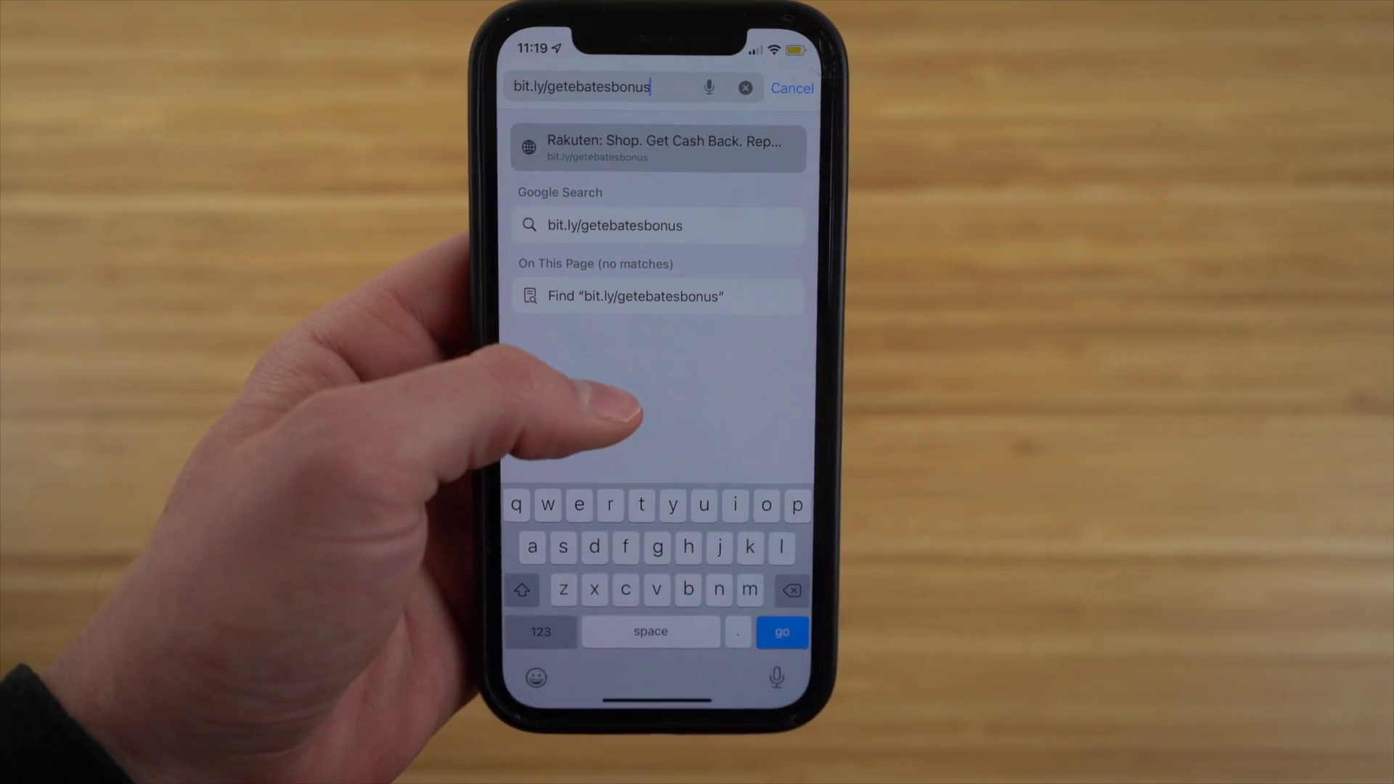
{"action": "left_click", "coordinate": [617, 436]}
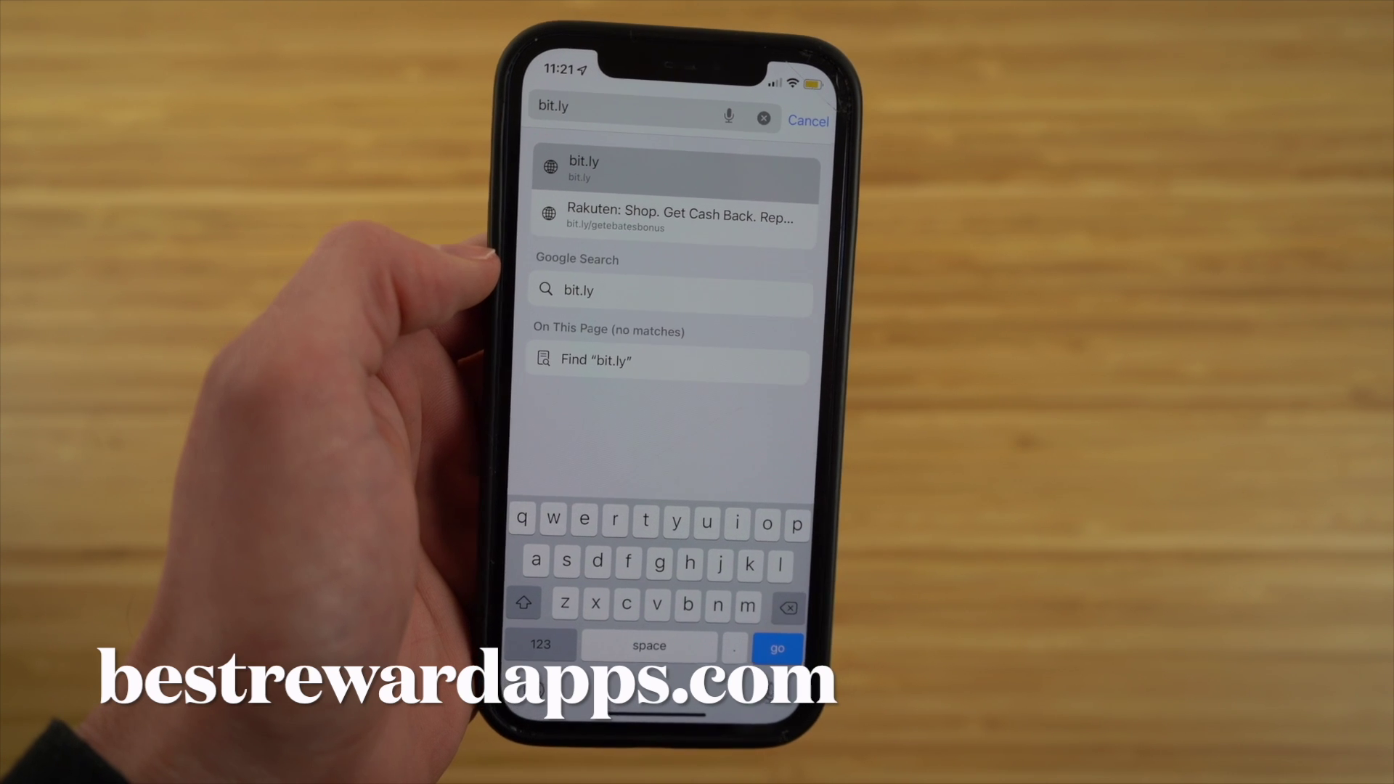
{"action": "left_click", "coordinate": [682, 207]}
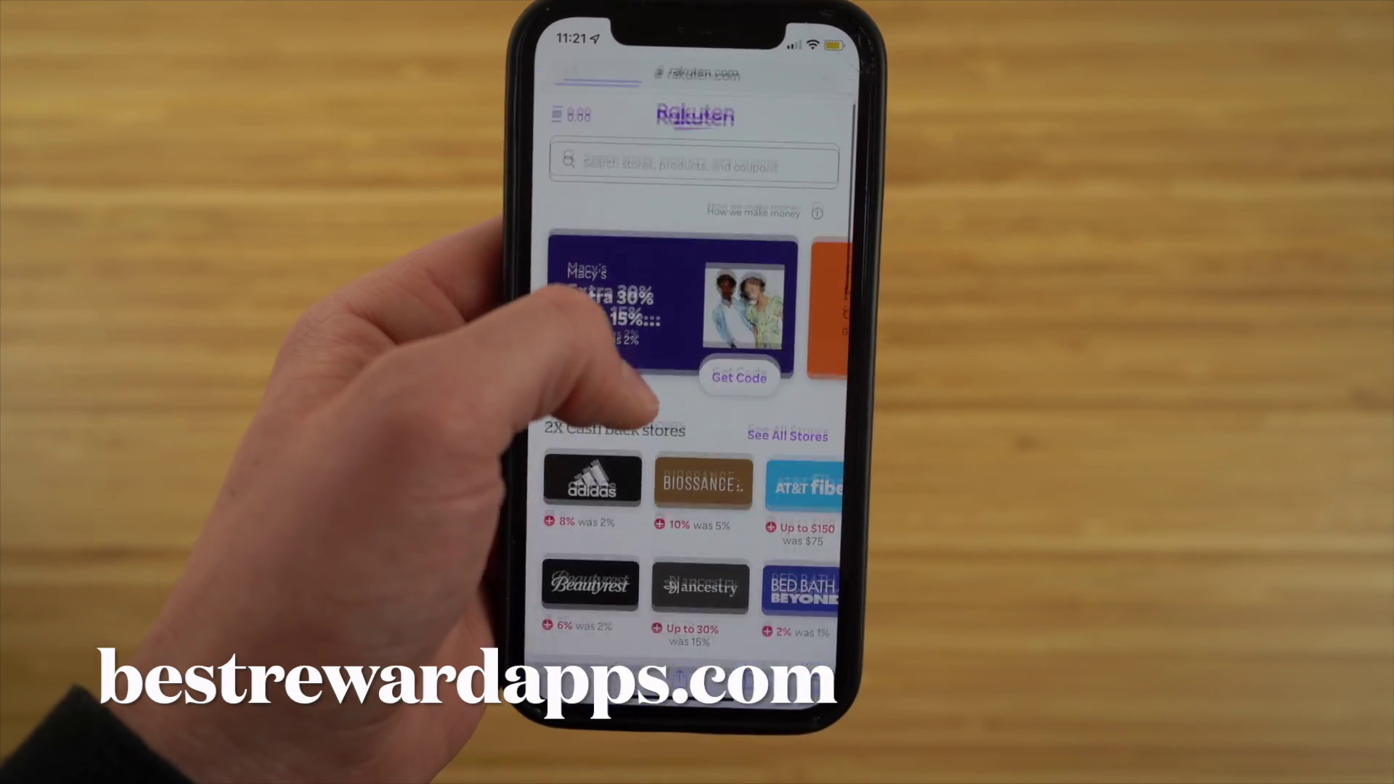
Scroll the rakuten.com mobile page past the Macy's Extra 30% off deal and 2X Cash Back stores.
{"action": "scroll", "coordinate": [610, 363], "scroll_direction": "down", "scroll_amount": 5}
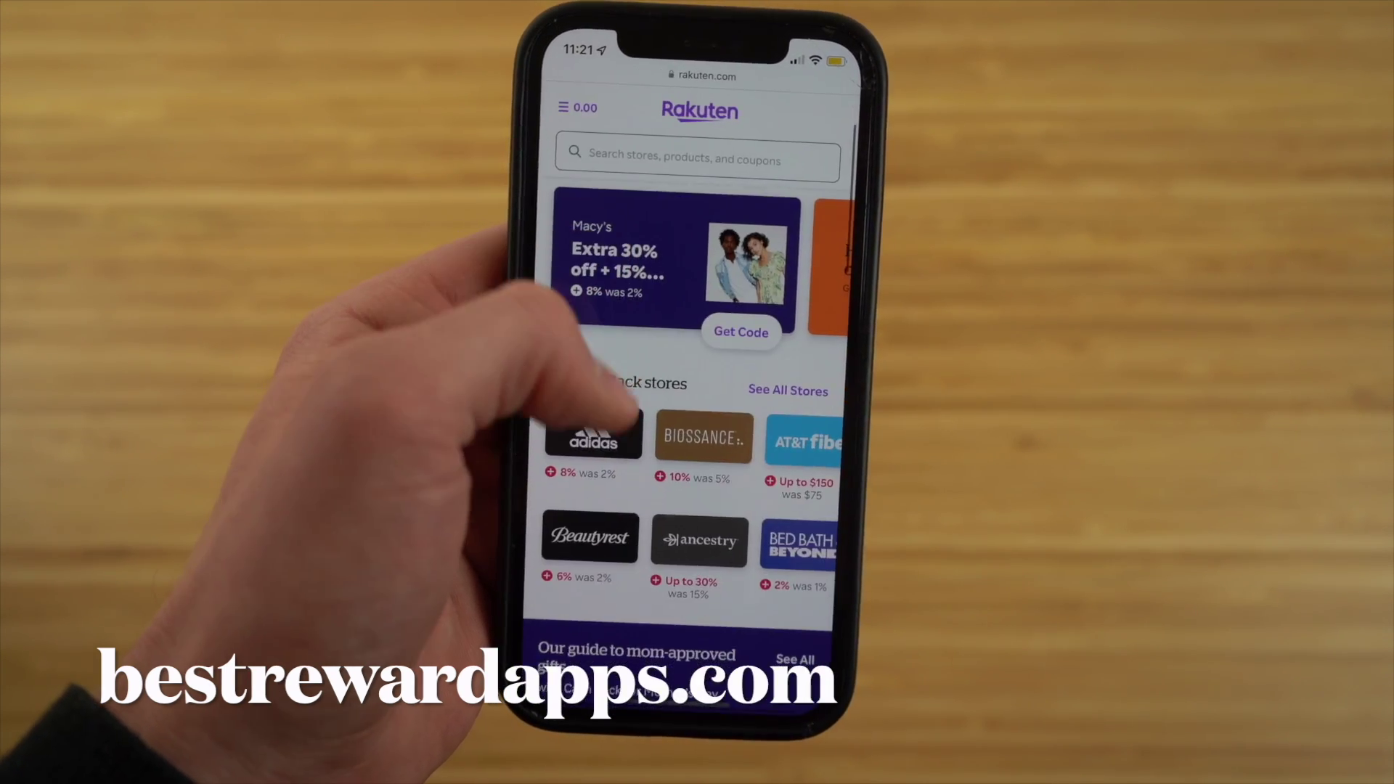
{"action": "scroll", "coordinate": [683, 399], "scroll_direction": "down", "scroll_amount": 6}
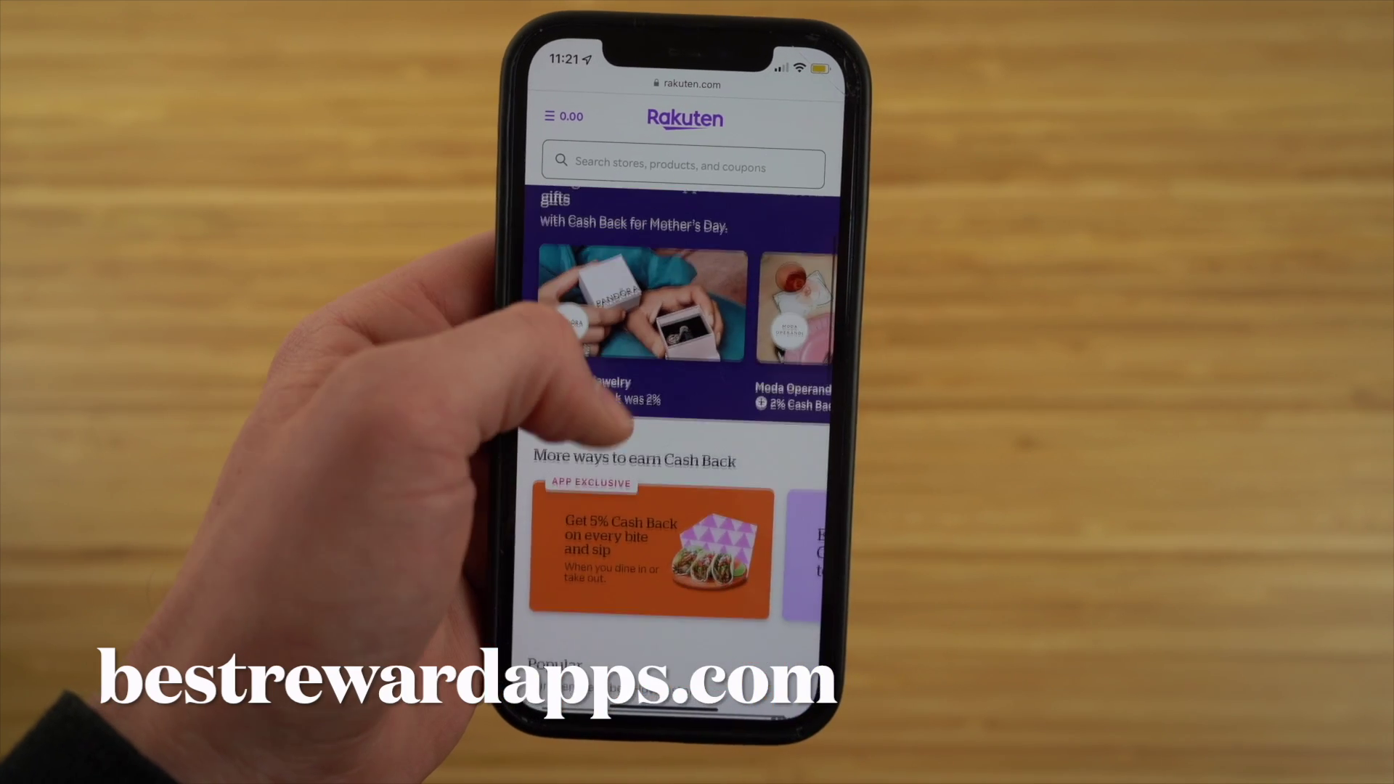
{"action": "scroll", "coordinate": [625, 363], "scroll_direction": "up", "scroll_amount": 8}
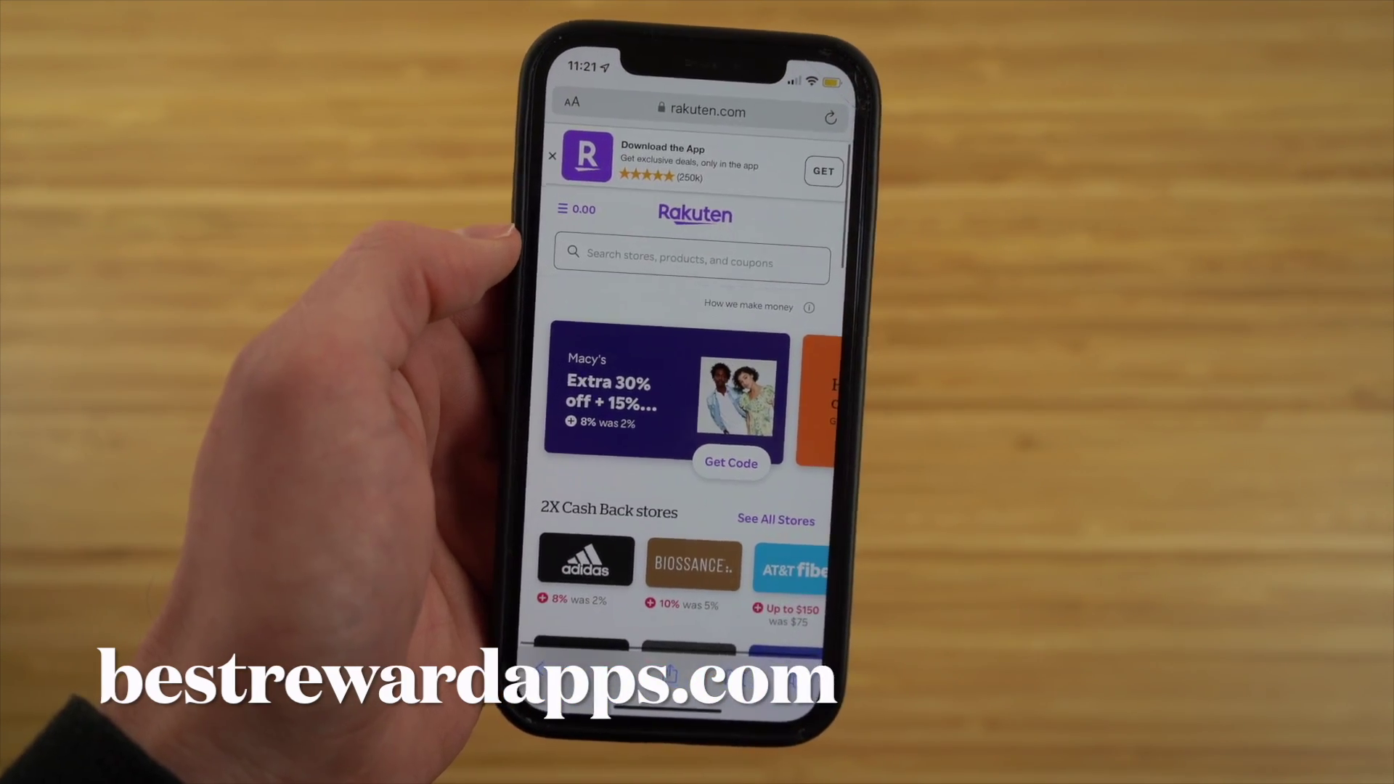
{"action": "scroll", "coordinate": [653, 378], "scroll_direction": "down", "scroll_amount": 3}
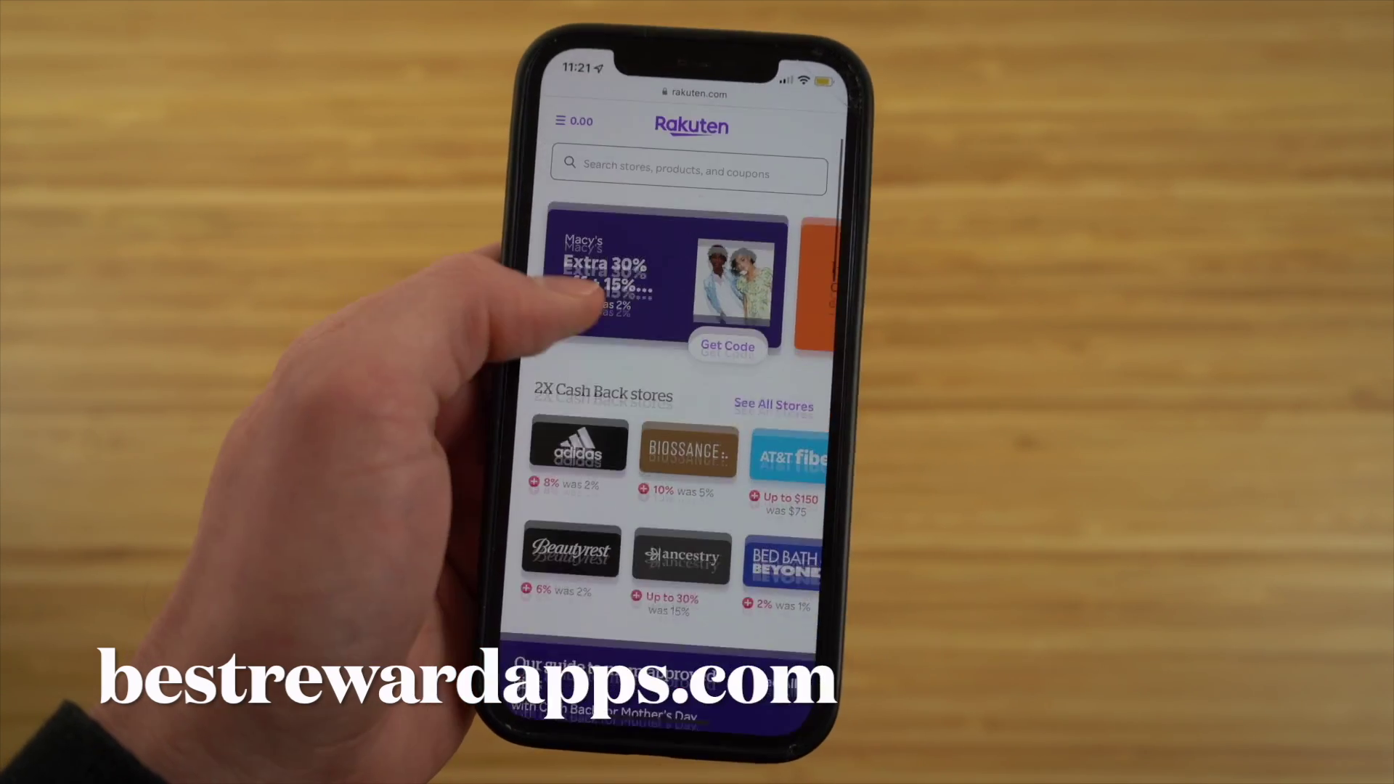
{"action": "scroll", "coordinate": [625, 378], "scroll_direction": "down", "scroll_amount": 10}
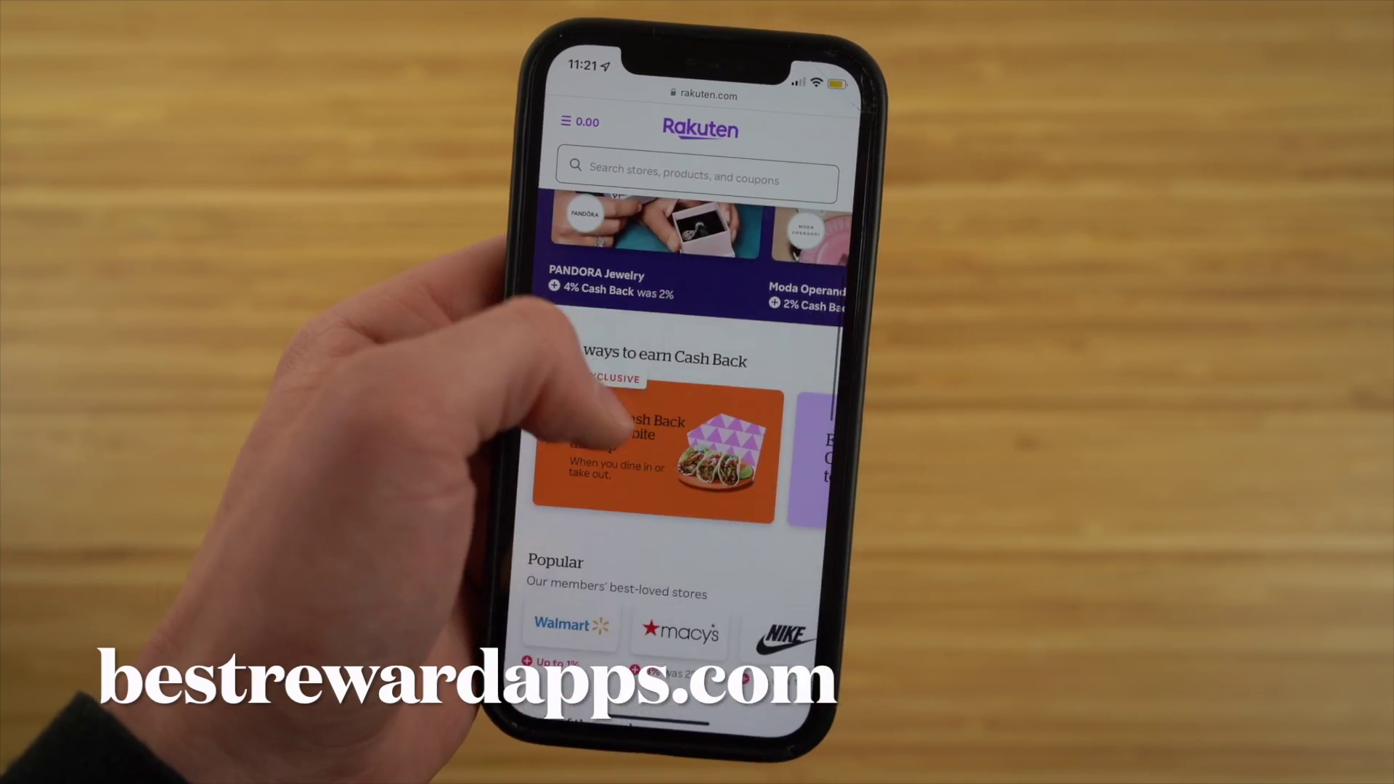
{"action": "scroll", "coordinate": [617, 377], "scroll_direction": "up", "scroll_amount": 4}
{"action": "scroll", "coordinate": [625, 377], "scroll_direction": "up", "scroll_amount": 3}
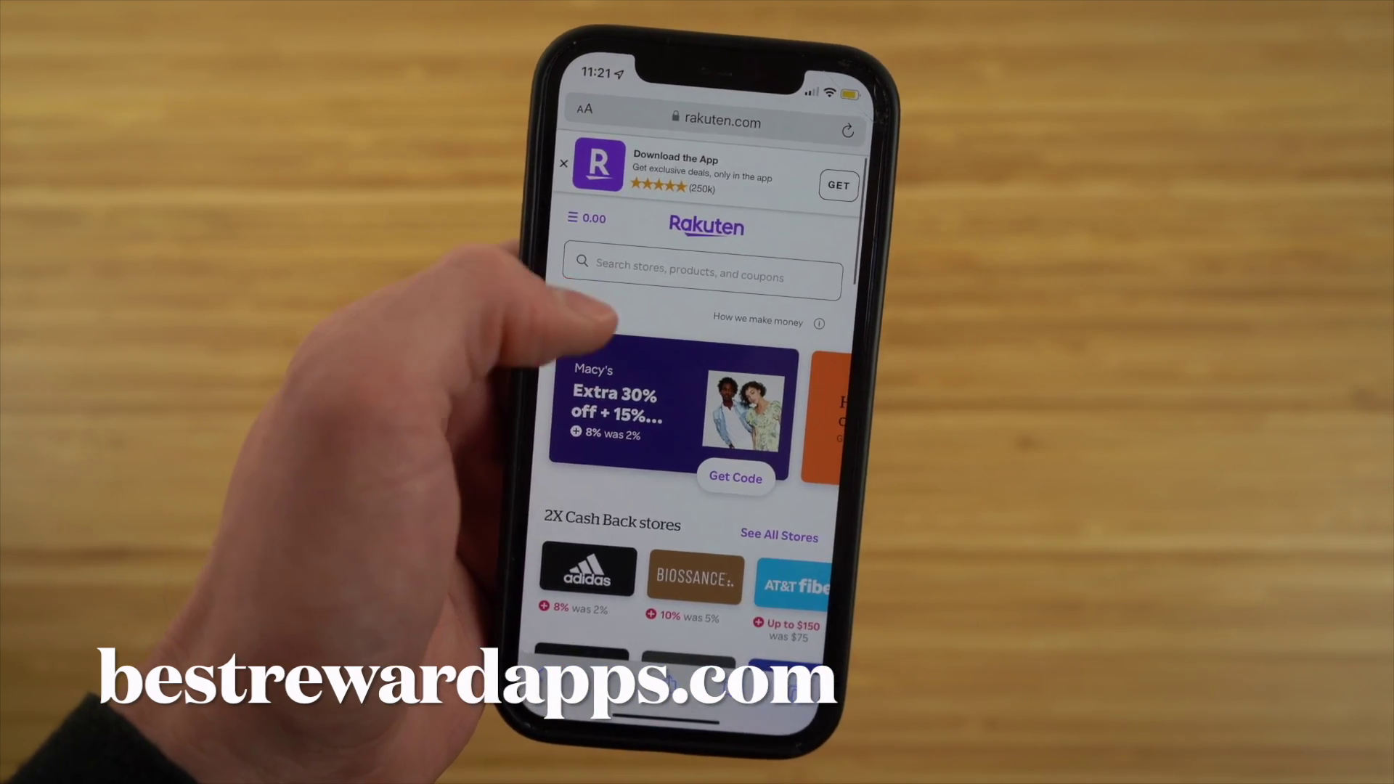
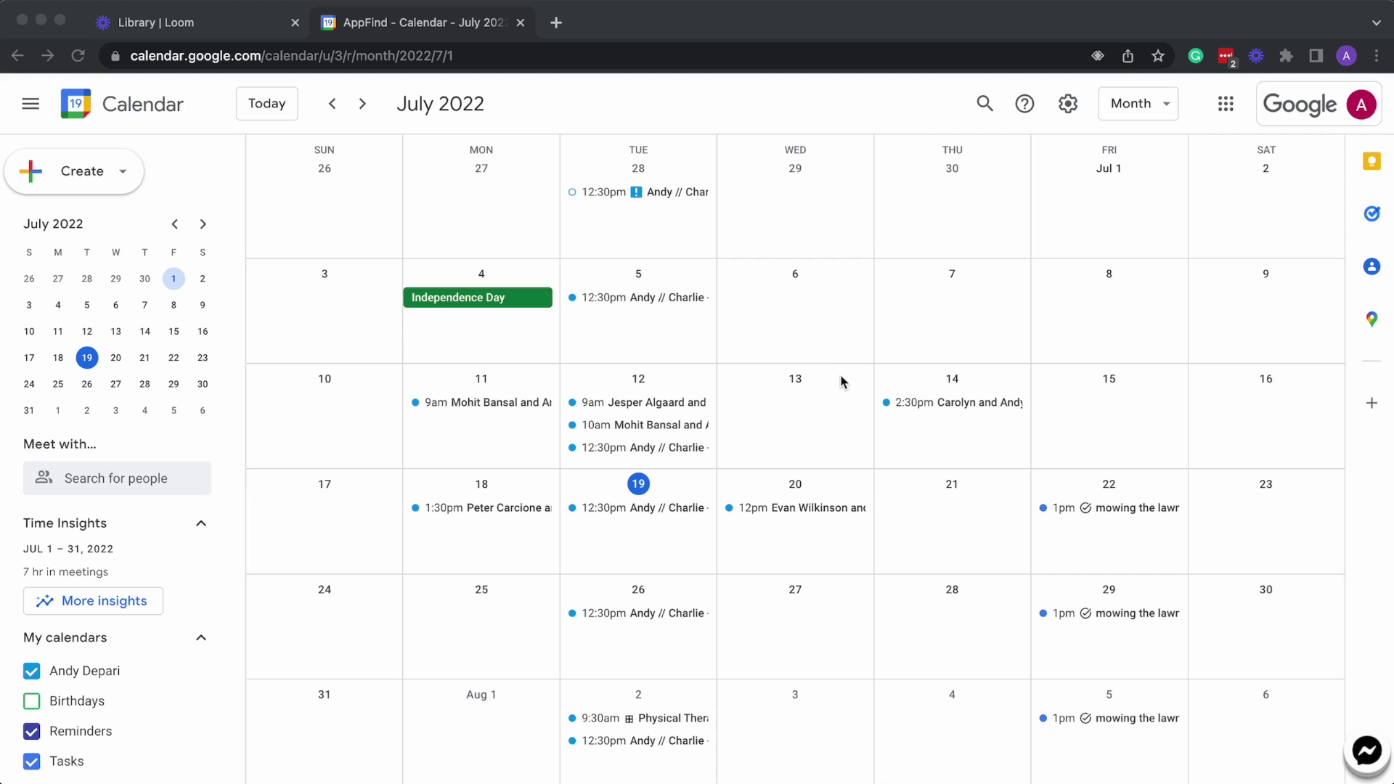
Open the July 19 12:30pm AppFind Strategy event to reach its updated invitation email in Gmail.
{"action": "left_click", "coordinate": [627, 511]}
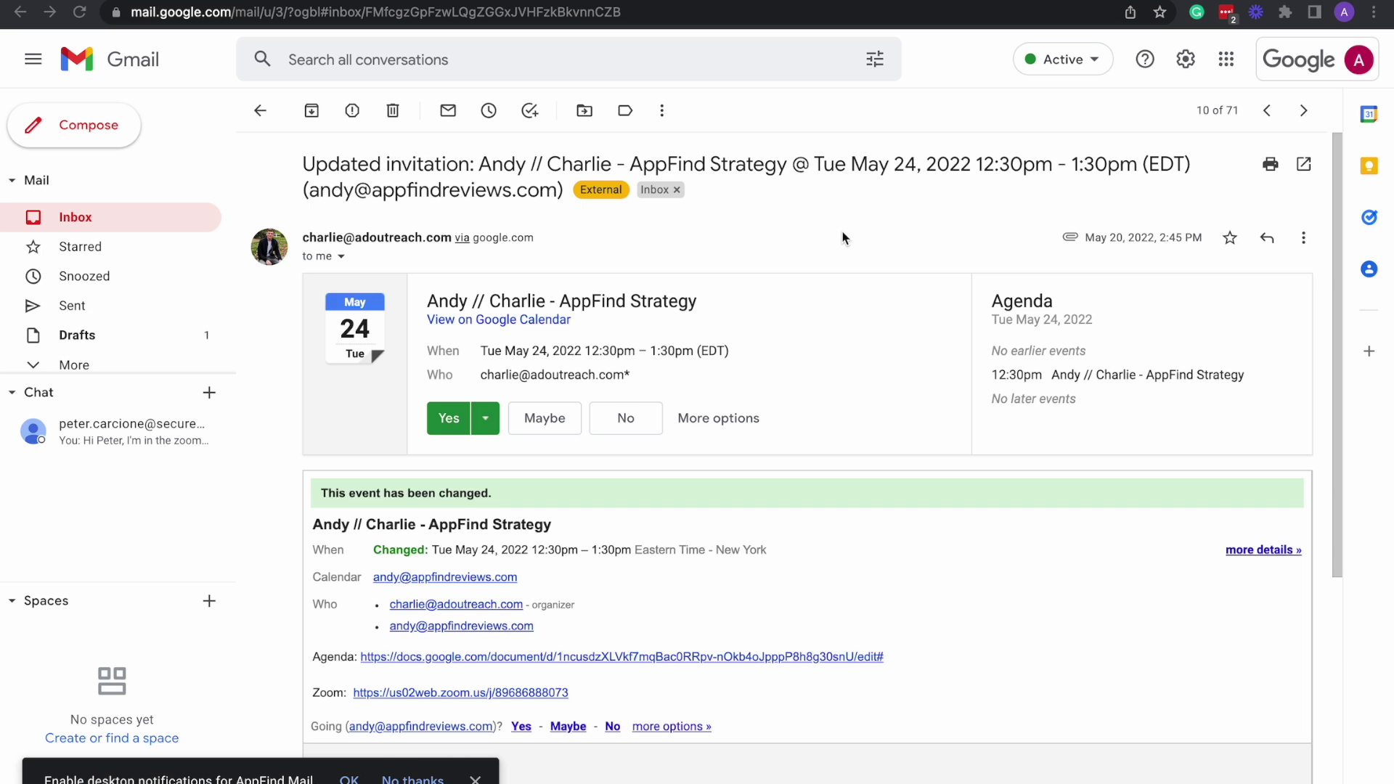
{"action": "scroll", "coordinate": [841, 232], "scroll_direction": "down", "scroll_amount": 1}
{"action": "scroll", "coordinate": [842, 238], "scroll_direction": "up", "scroll_amount": 1}
{"action": "scroll", "coordinate": [808, 294], "scroll_direction": "down", "scroll_amount": 1}
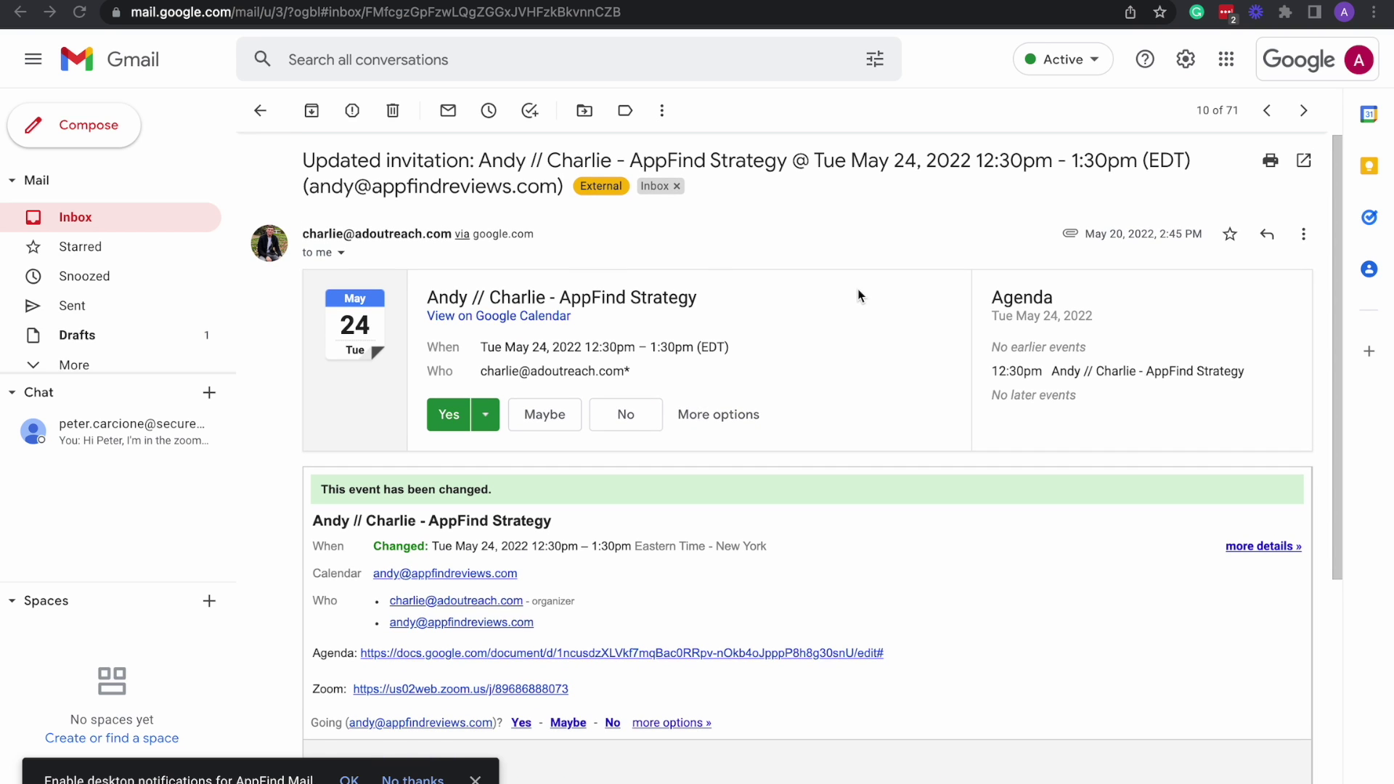
{"action": "scroll", "coordinate": [801, 252], "scroll_direction": "up", "scroll_amount": 1}
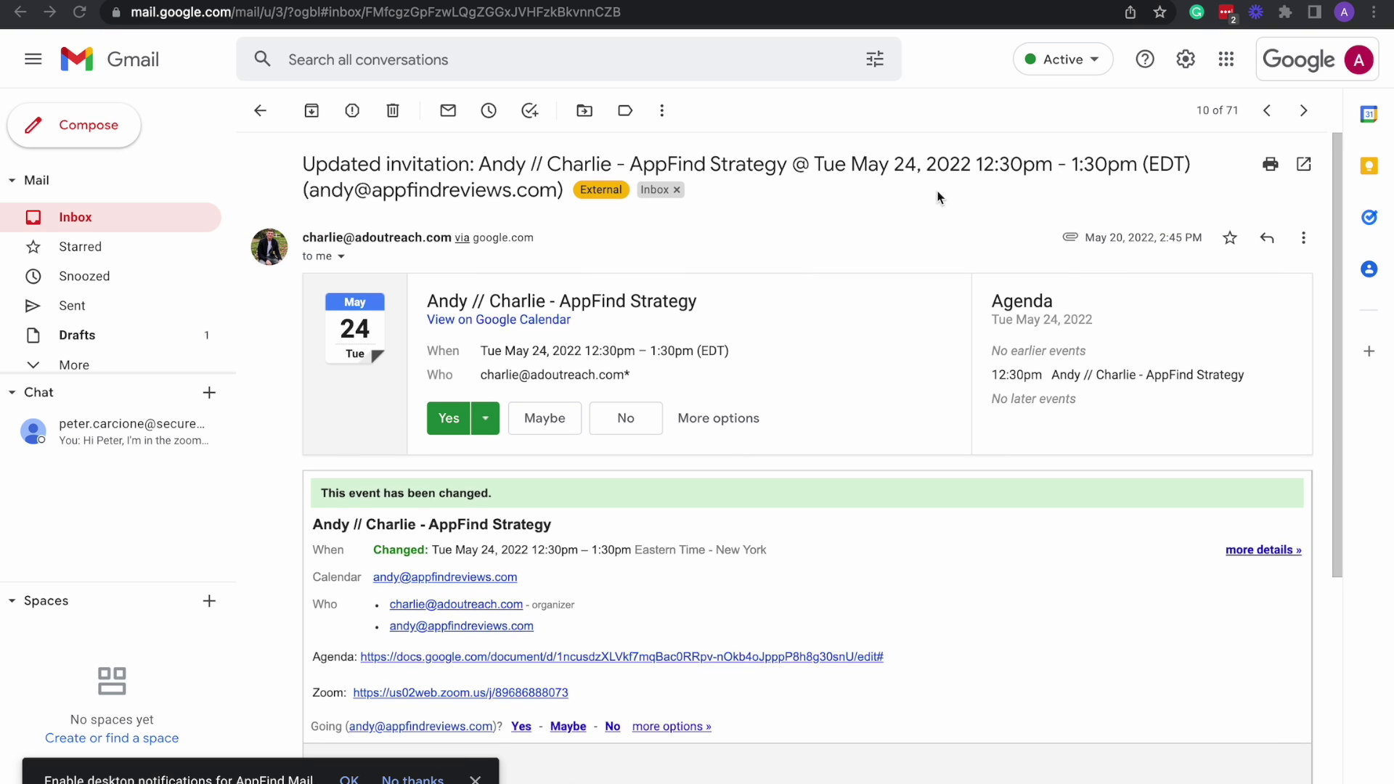
{"action": "scroll", "coordinate": [1010, 220], "scroll_direction": "down", "scroll_amount": 1}
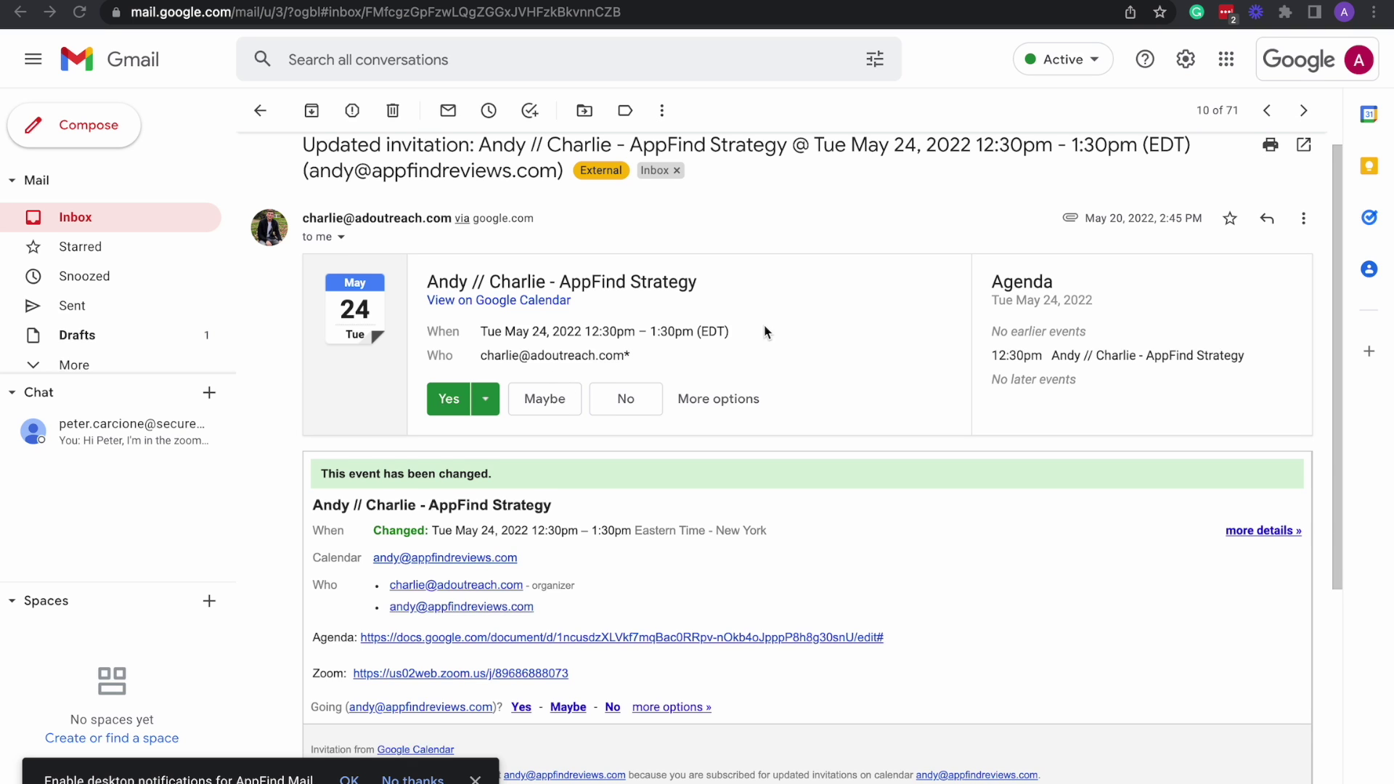
{"action": "scroll", "coordinate": [765, 333], "scroll_direction": "down", "scroll_amount": 1}
{"action": "scroll", "coordinate": [824, 313], "scroll_direction": "down", "scroll_amount": 1}
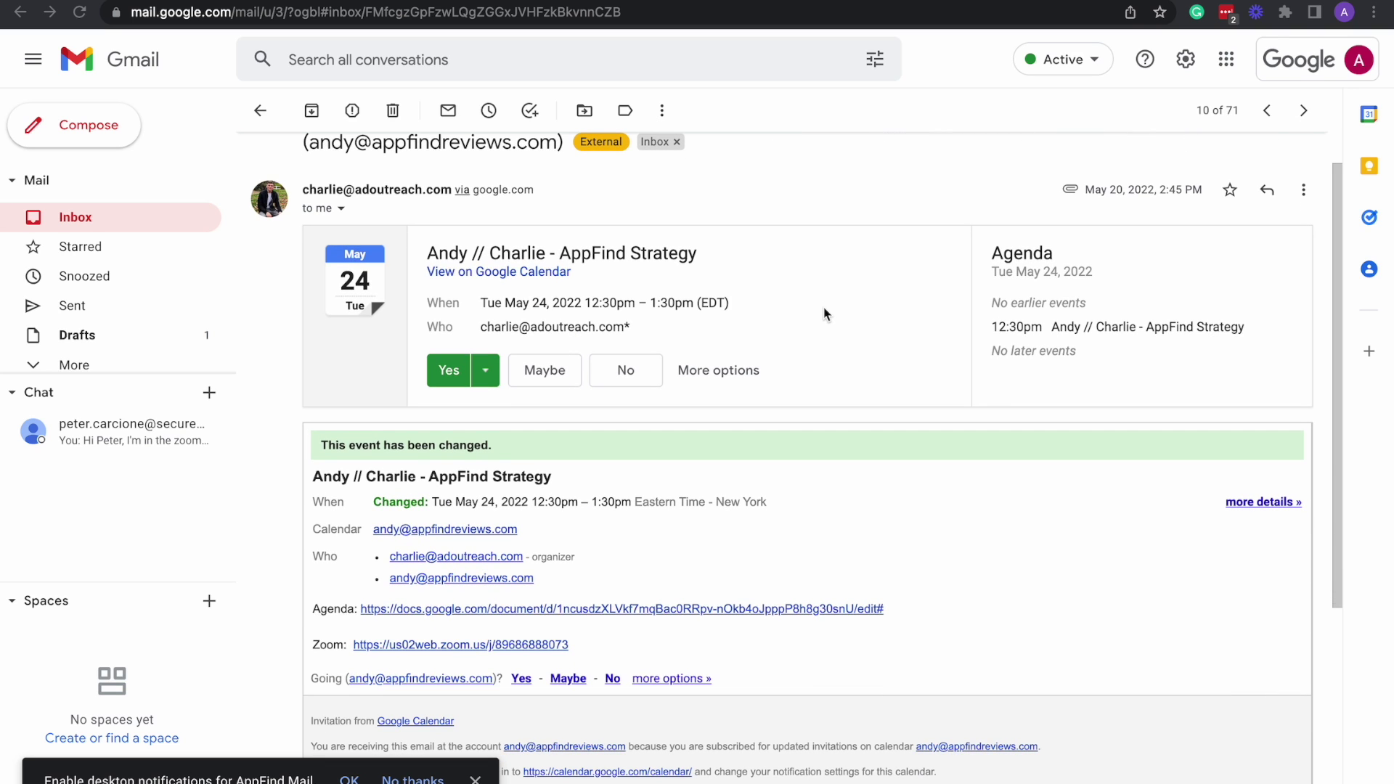
{"action": "scroll", "coordinate": [835, 318], "scroll_direction": "down", "scroll_amount": 1}
{"action": "scroll", "coordinate": [836, 318], "scroll_direction": "down", "scroll_amount": 3}
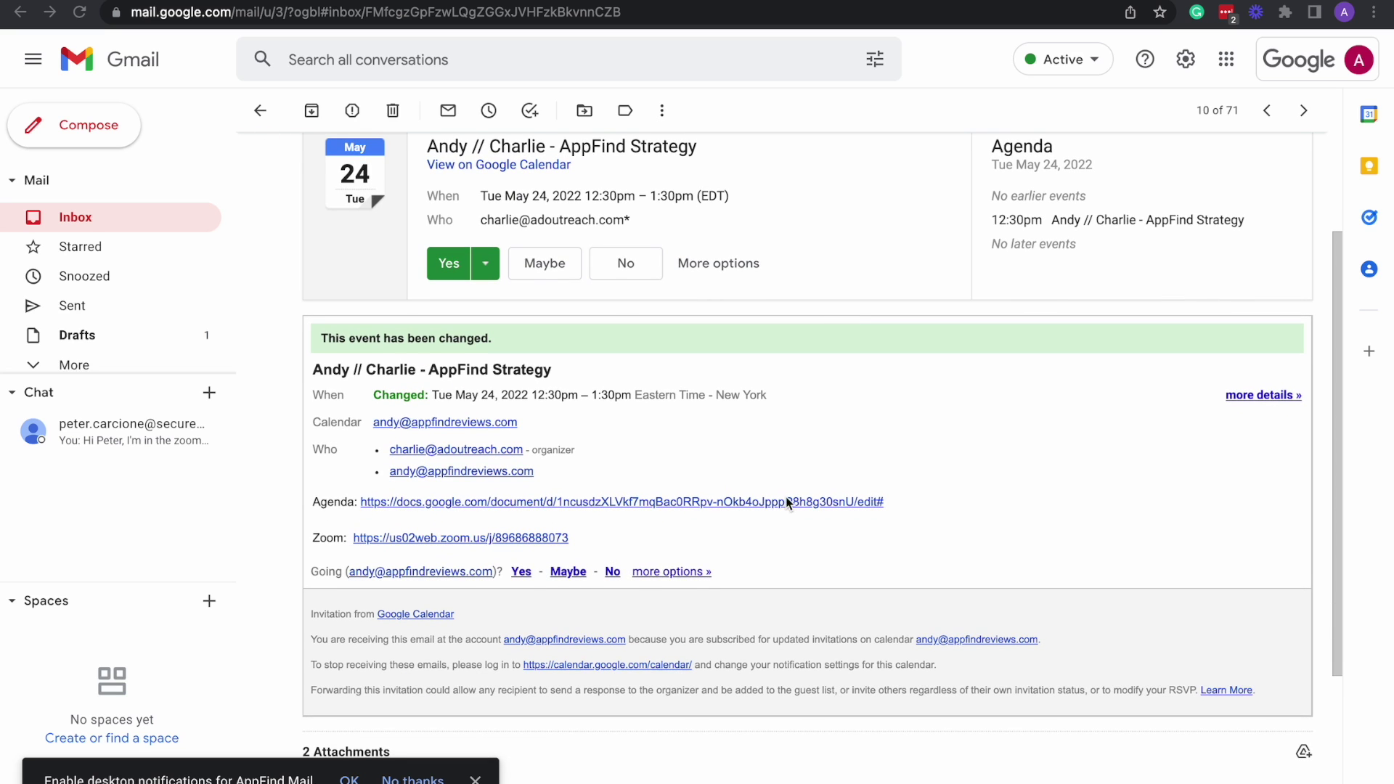
{"action": "scroll", "coordinate": [788, 501], "scroll_direction": "down", "scroll_amount": 1}
{"action": "scroll", "coordinate": [848, 381], "scroll_direction": "down", "scroll_amount": 2}
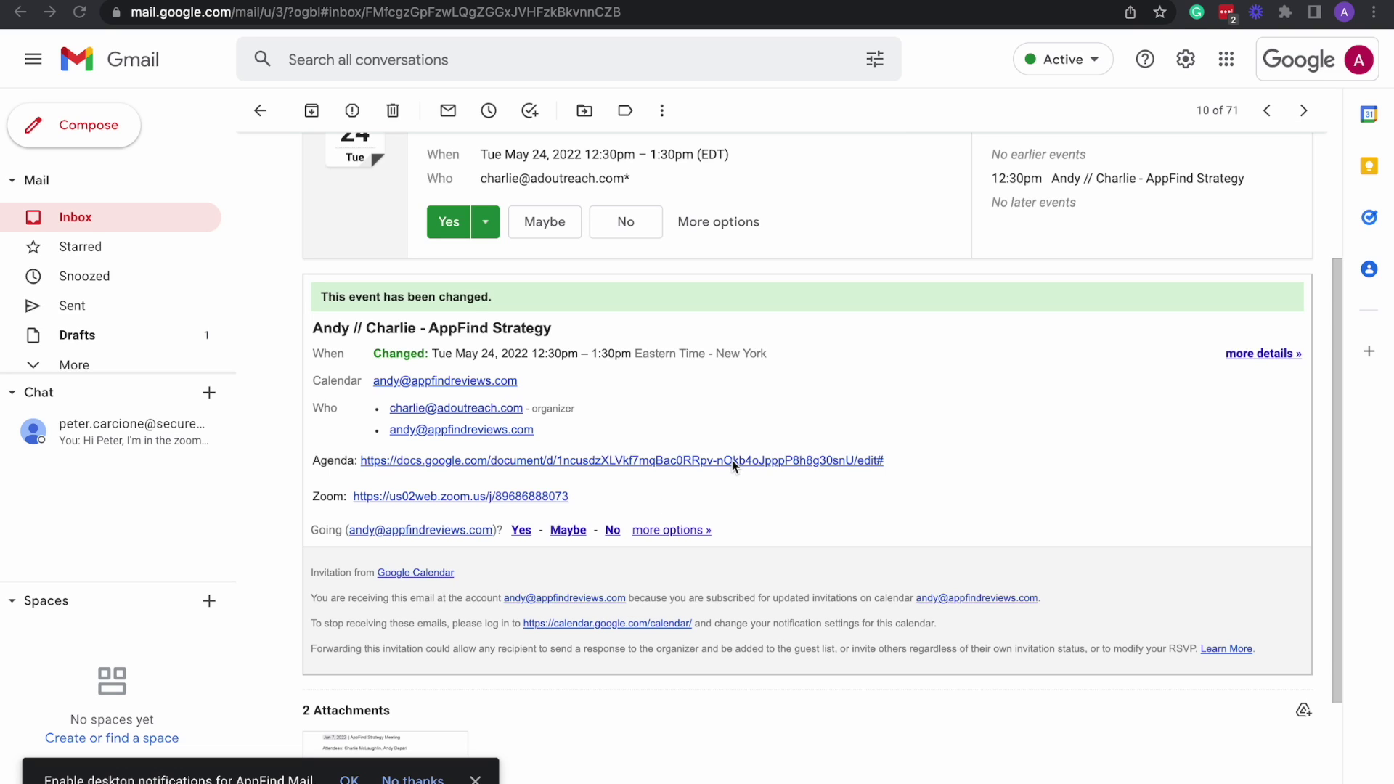
{"action": "scroll", "coordinate": [875, 407], "scroll_direction": "up", "scroll_amount": 1}
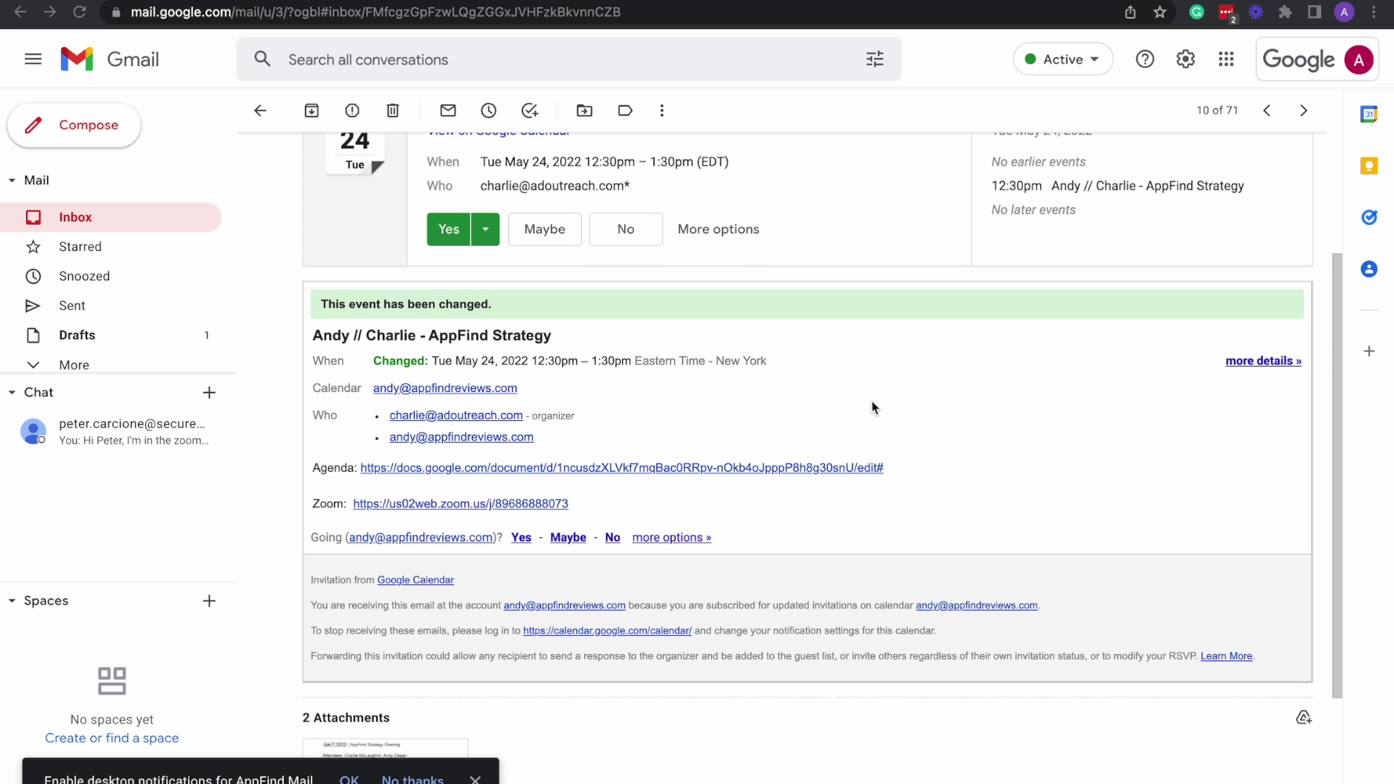
{"action": "scroll", "coordinate": [886, 427], "scroll_direction": "down", "scroll_amount": 1}
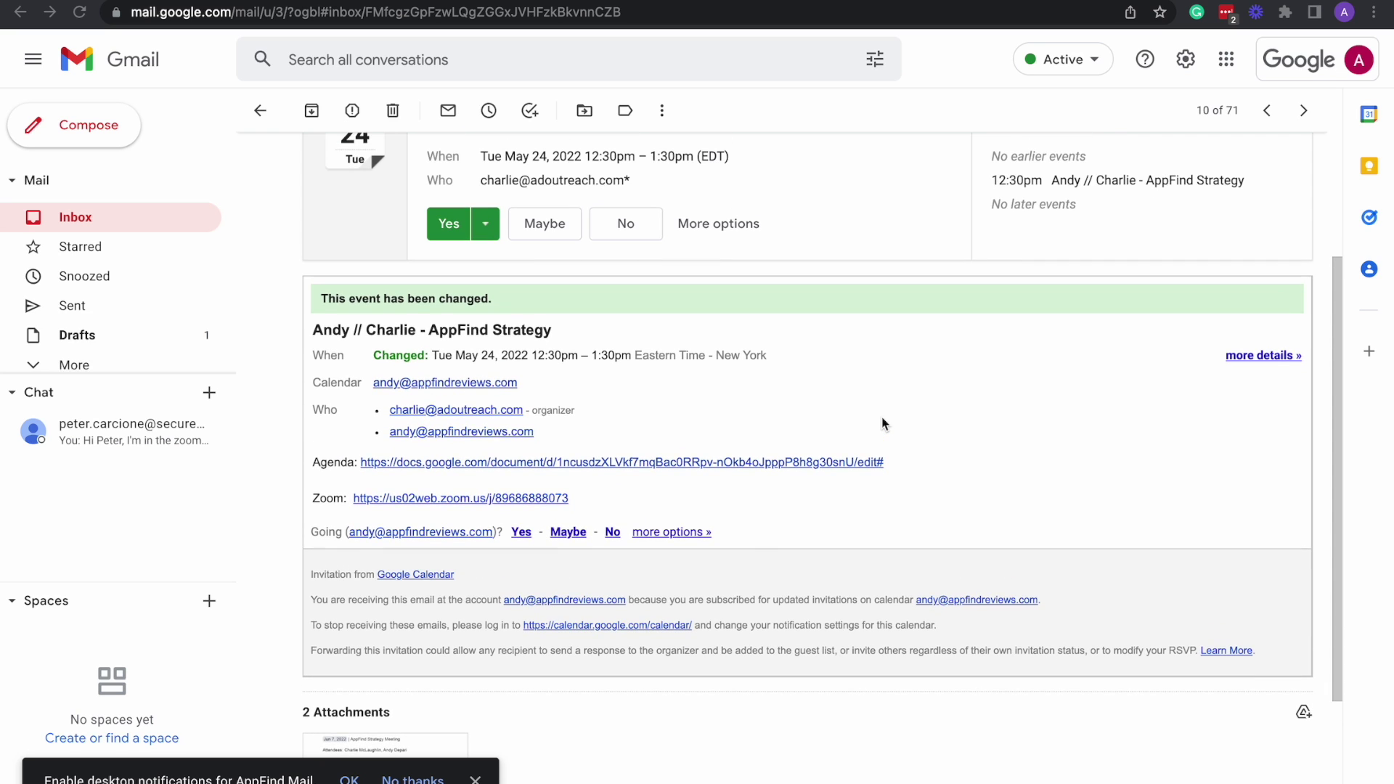
{"action": "scroll", "coordinate": [882, 424], "scroll_direction": "up", "scroll_amount": 1}
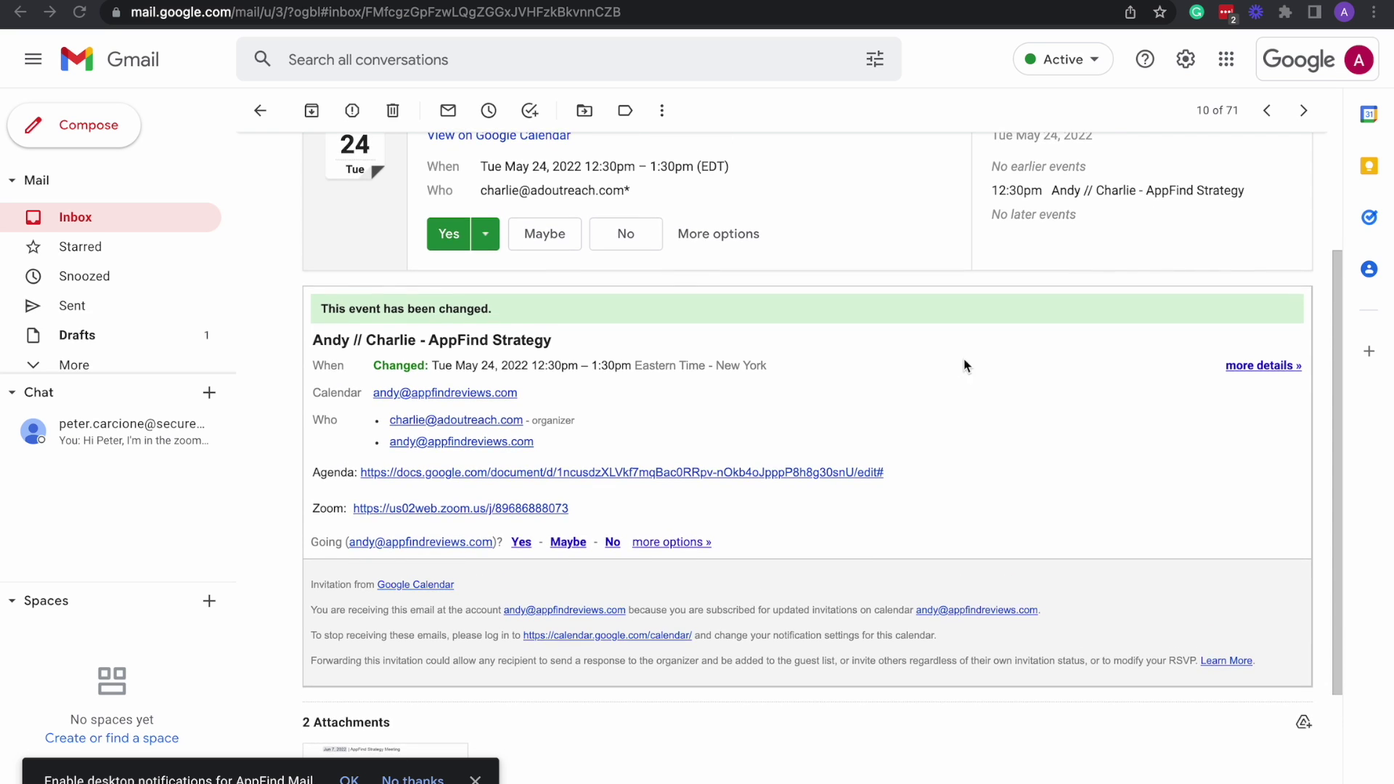
{"action": "scroll", "coordinate": [968, 356], "scroll_direction": "down", "scroll_amount": 1}
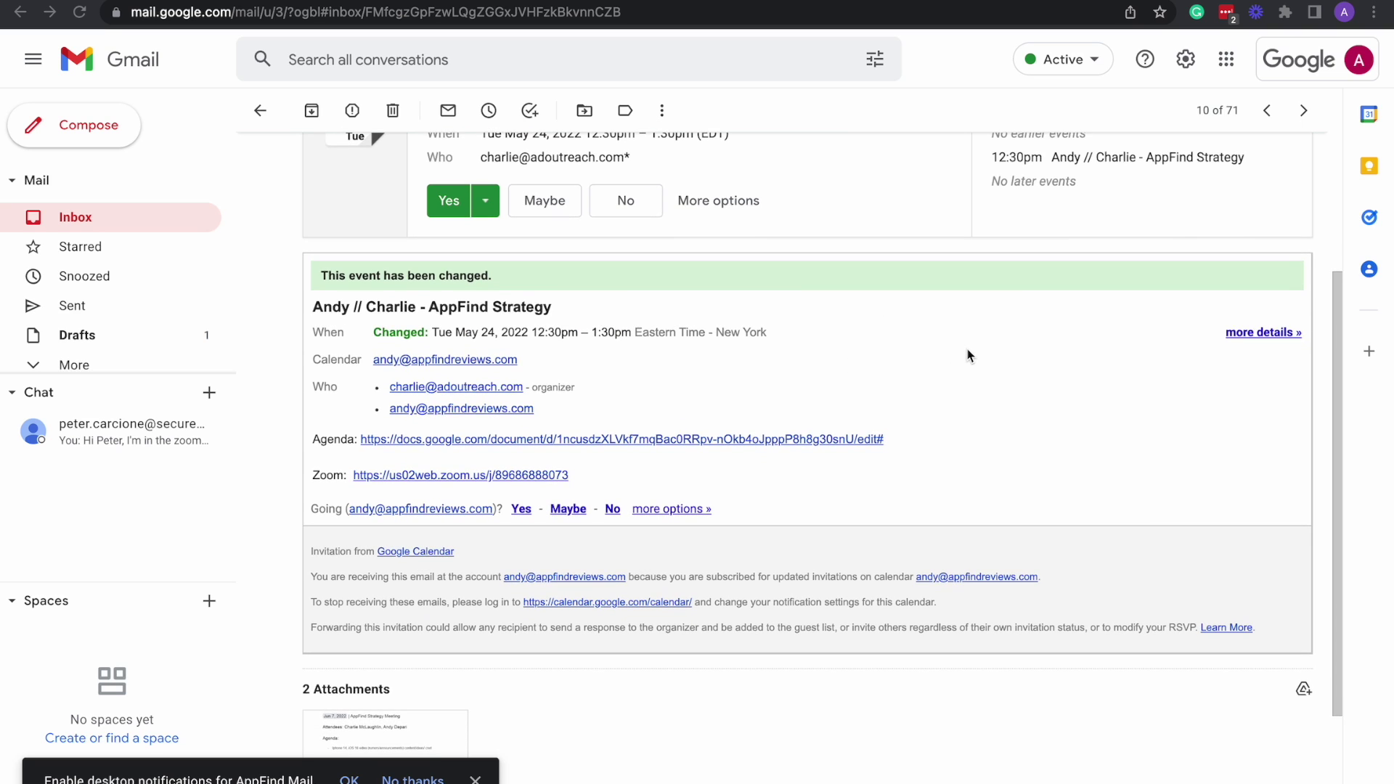
{"action": "scroll", "coordinate": [905, 331], "scroll_direction": "down", "scroll_amount": 1}
{"action": "scroll", "coordinate": [904, 332], "scroll_direction": "up", "scroll_amount": 1}
{"action": "scroll", "coordinate": [904, 331], "scroll_direction": "down", "scroll_amount": 2}
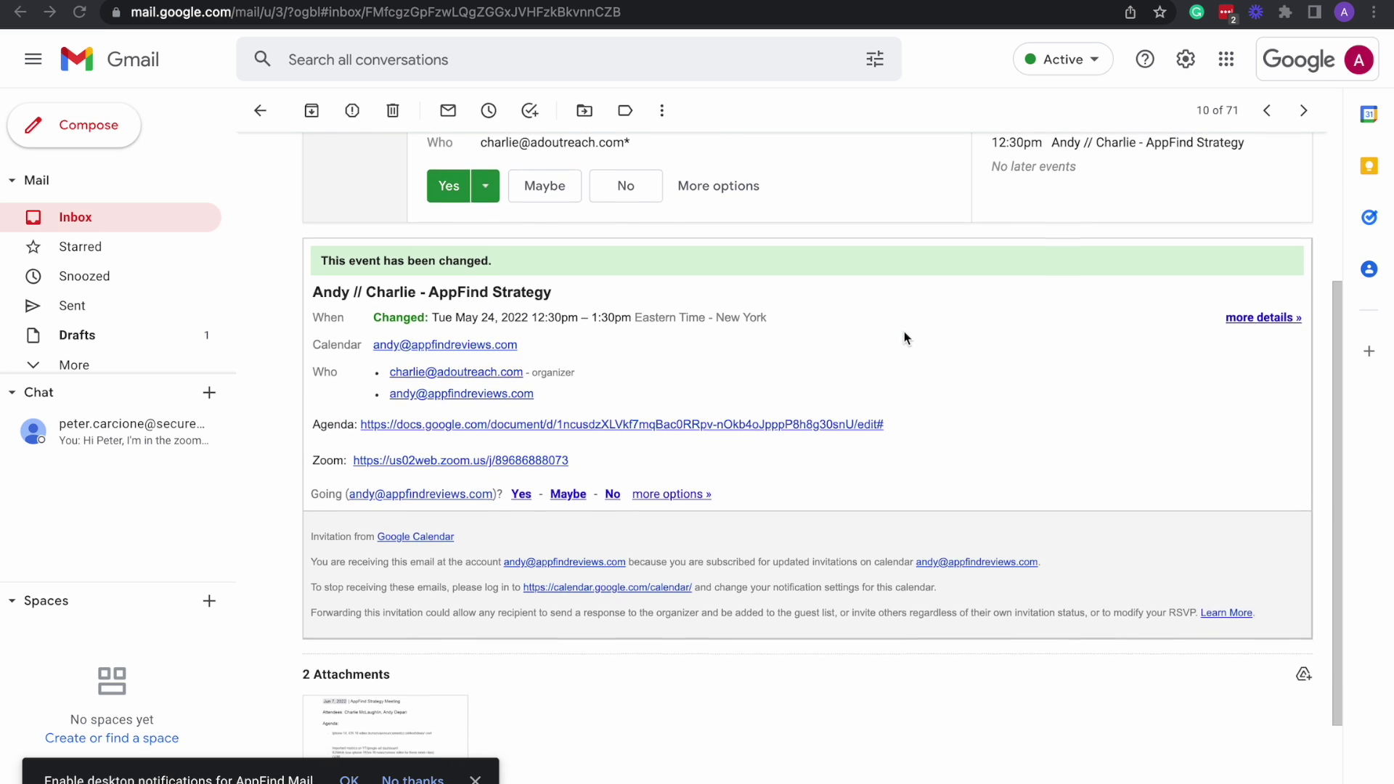
{"action": "scroll", "coordinate": [904, 333], "scroll_direction": "up", "scroll_amount": 1}
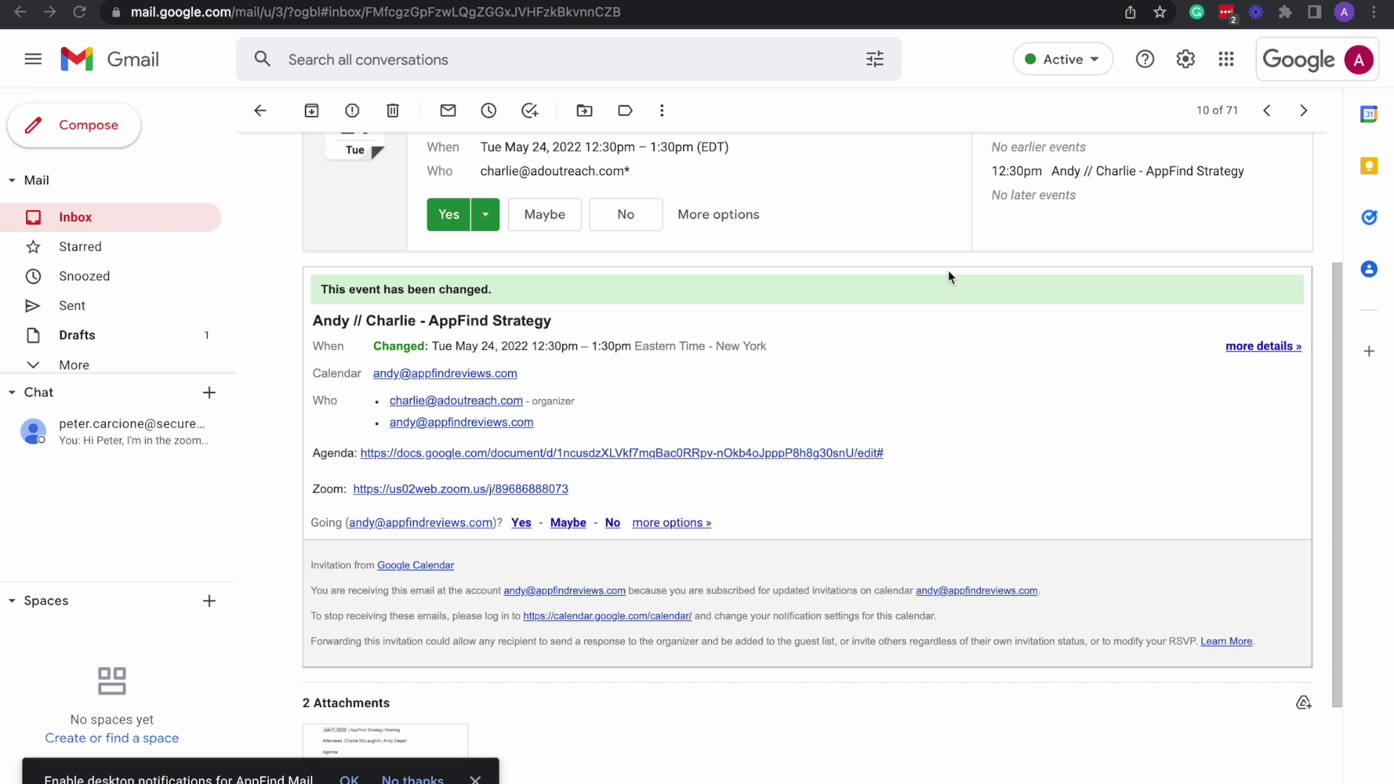
{"action": "scroll", "coordinate": [949, 277], "scroll_direction": "up", "scroll_amount": 1}
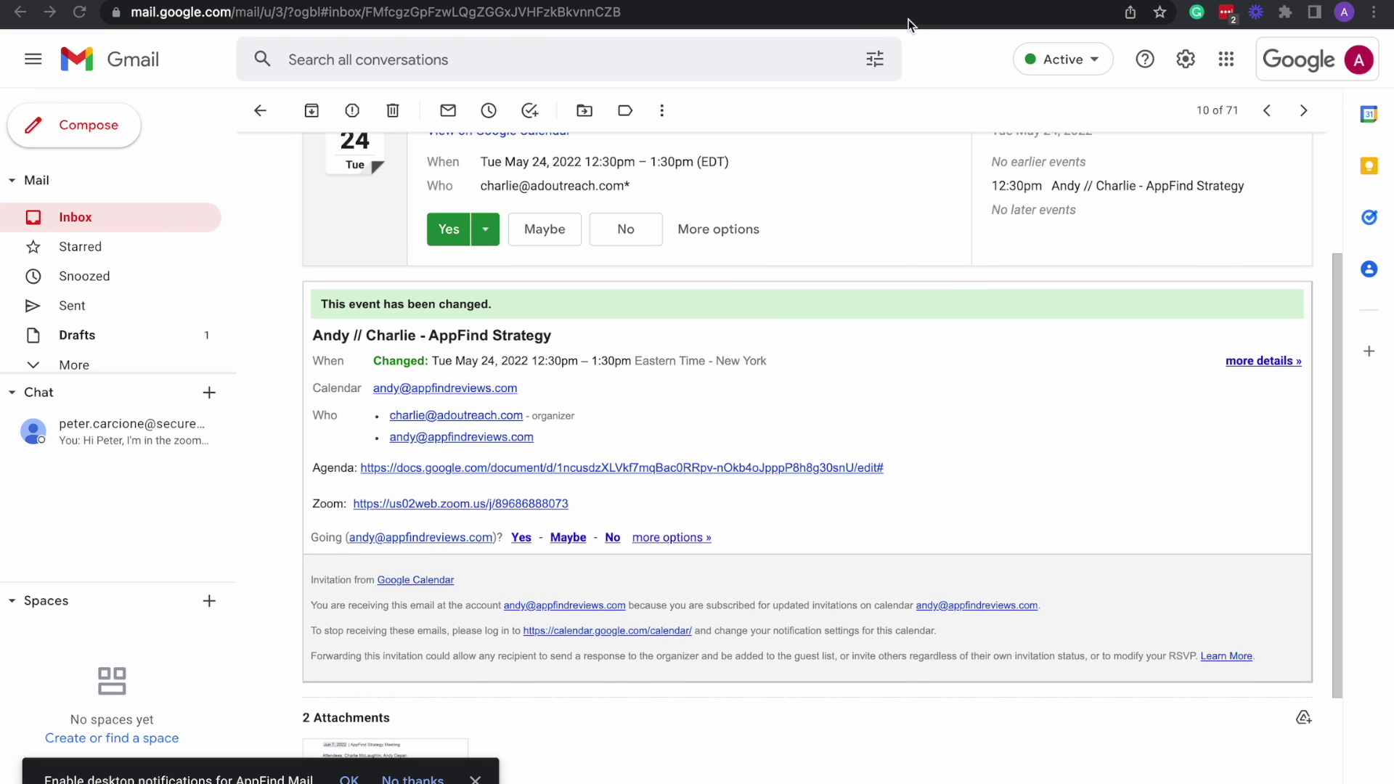
{"action": "mouse_move", "coordinate": [912, 3]}
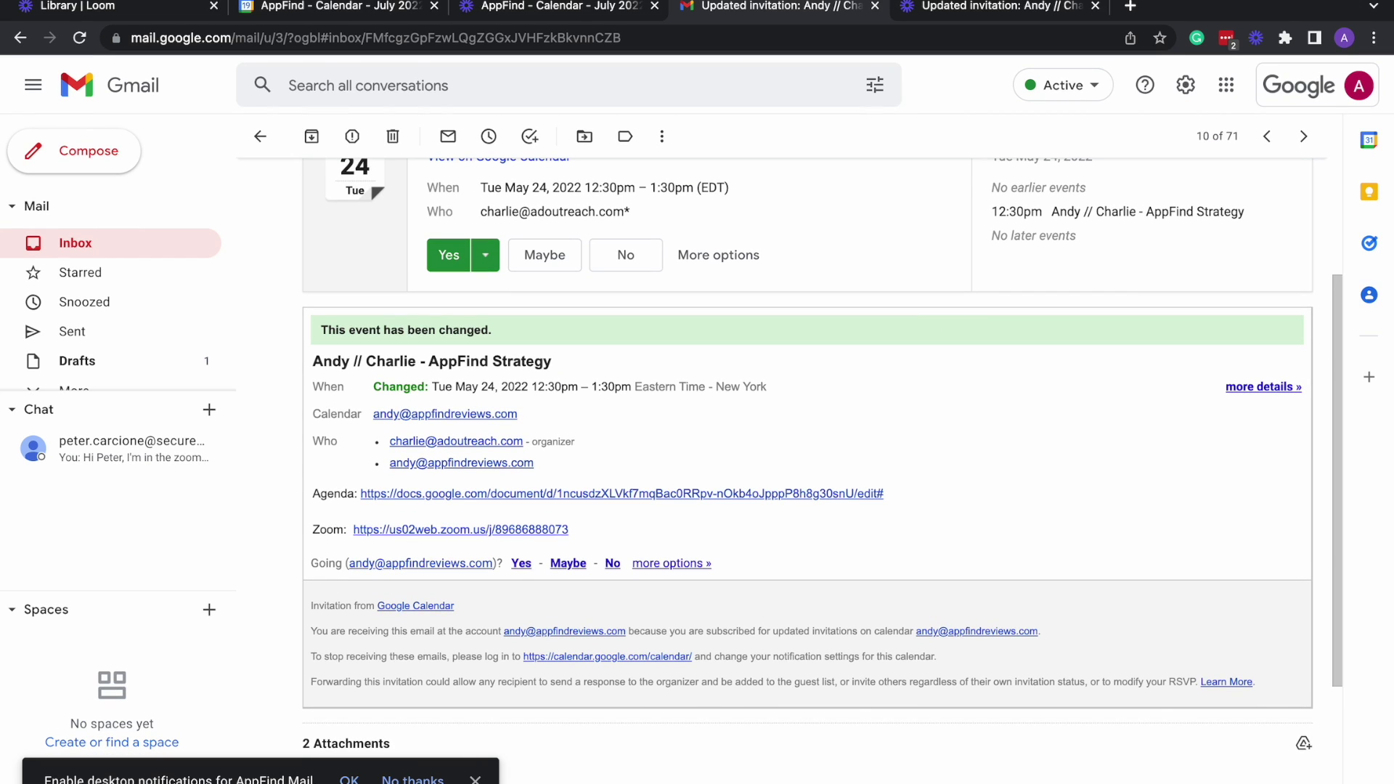
Return to the AppFind July 2022 calendar and expand the sidebar with the mini calendar and calendars.
{"action": "left_click", "coordinate": [334, 6]}
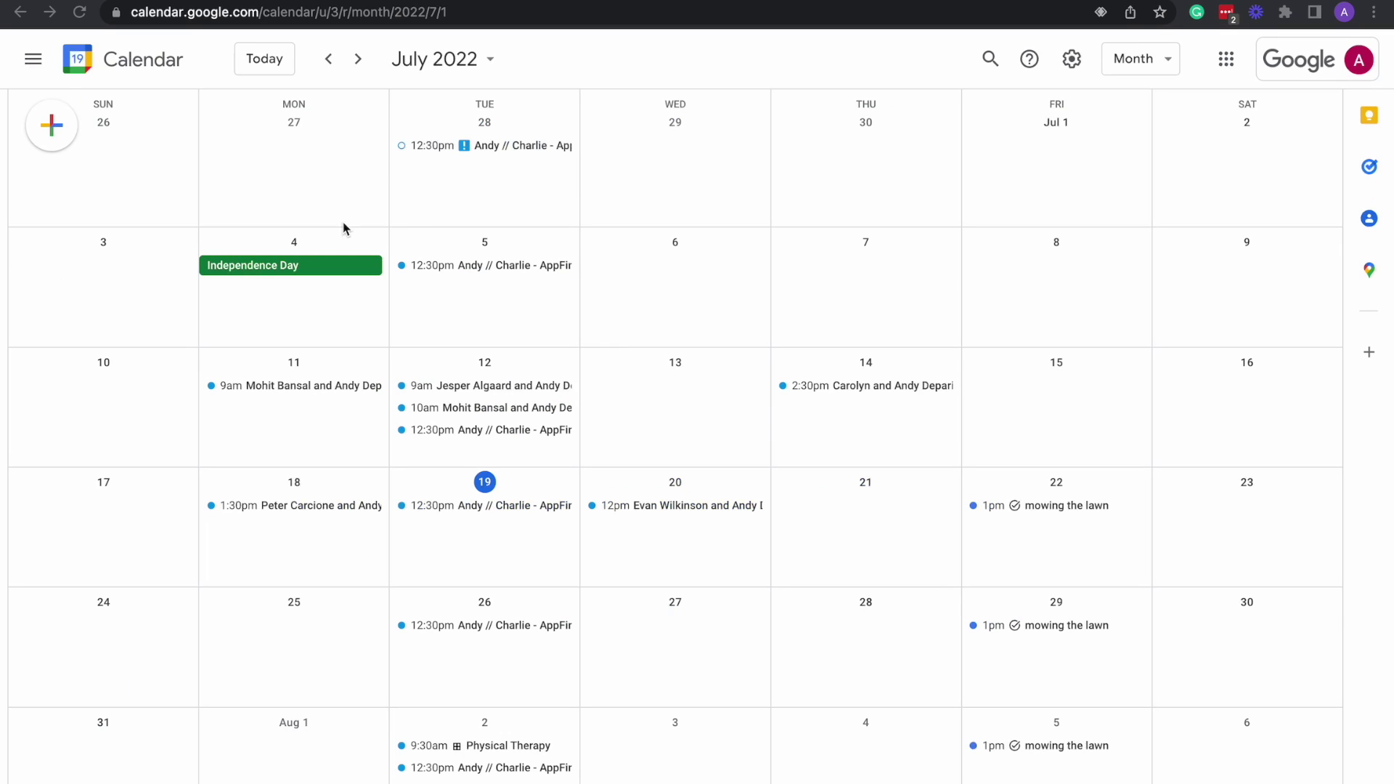
{"action": "left_click", "coordinate": [33, 62]}
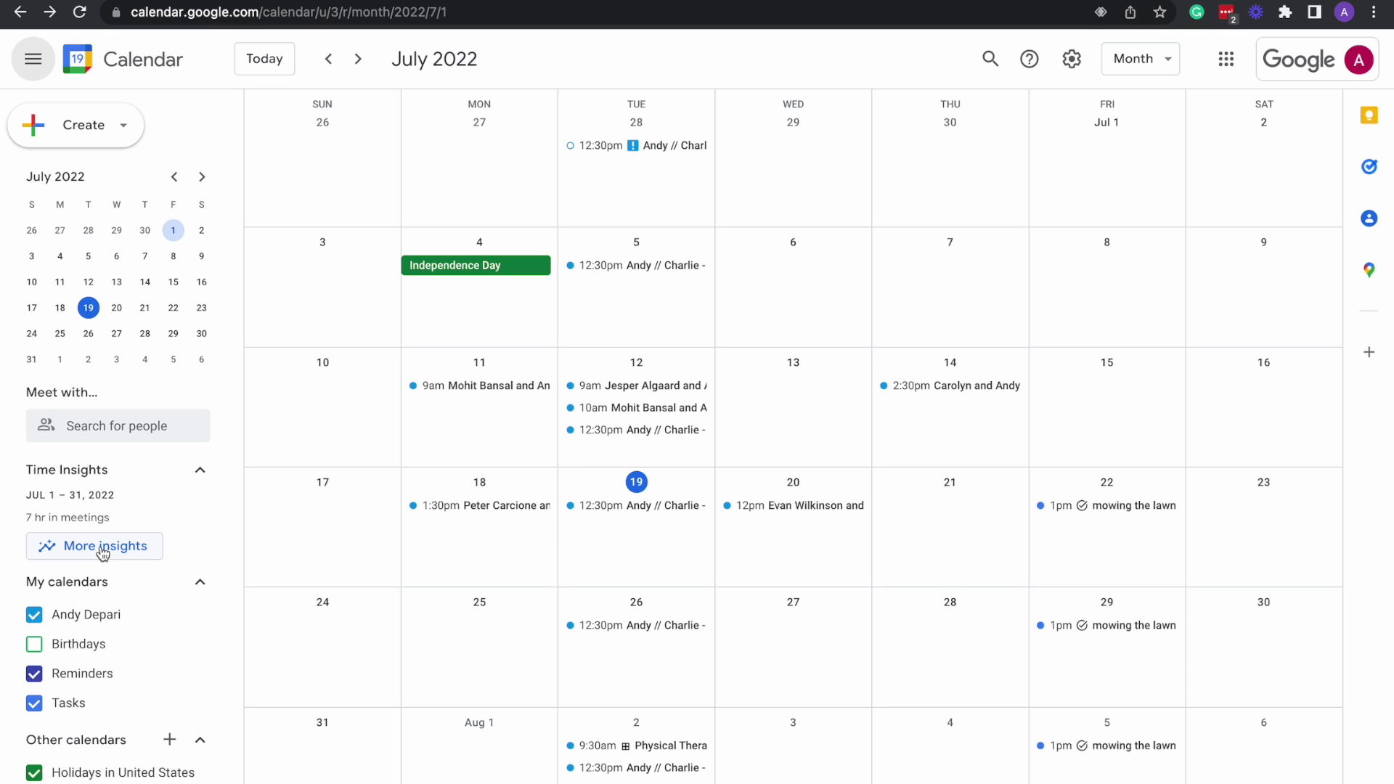
Open the detailed Time Insights breakdown for July 2022 and scroll through it.
{"action": "left_click", "coordinate": [103, 552]}
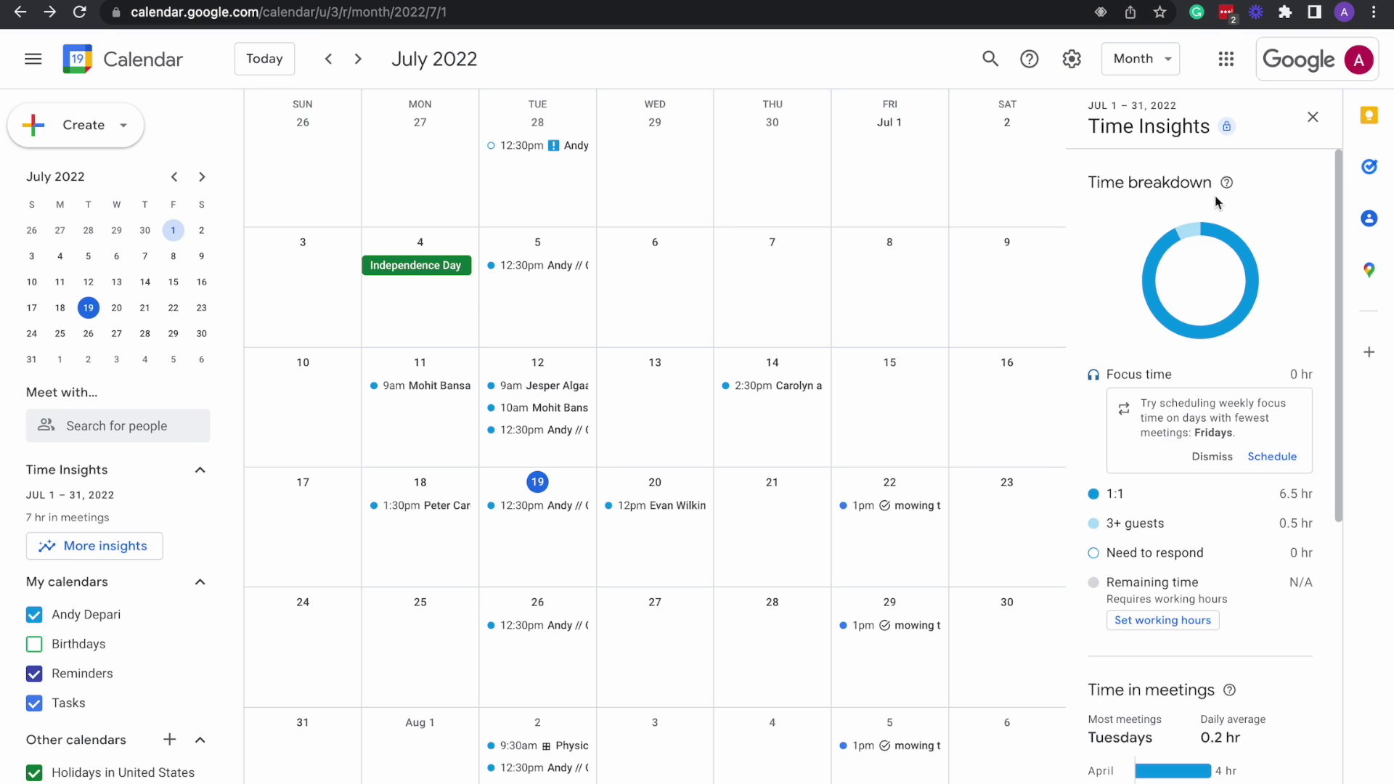
{"action": "mouse_move", "coordinate": [1231, 186]}
{"action": "scroll", "coordinate": [1226, 556], "scroll_direction": "down", "scroll_amount": 3}
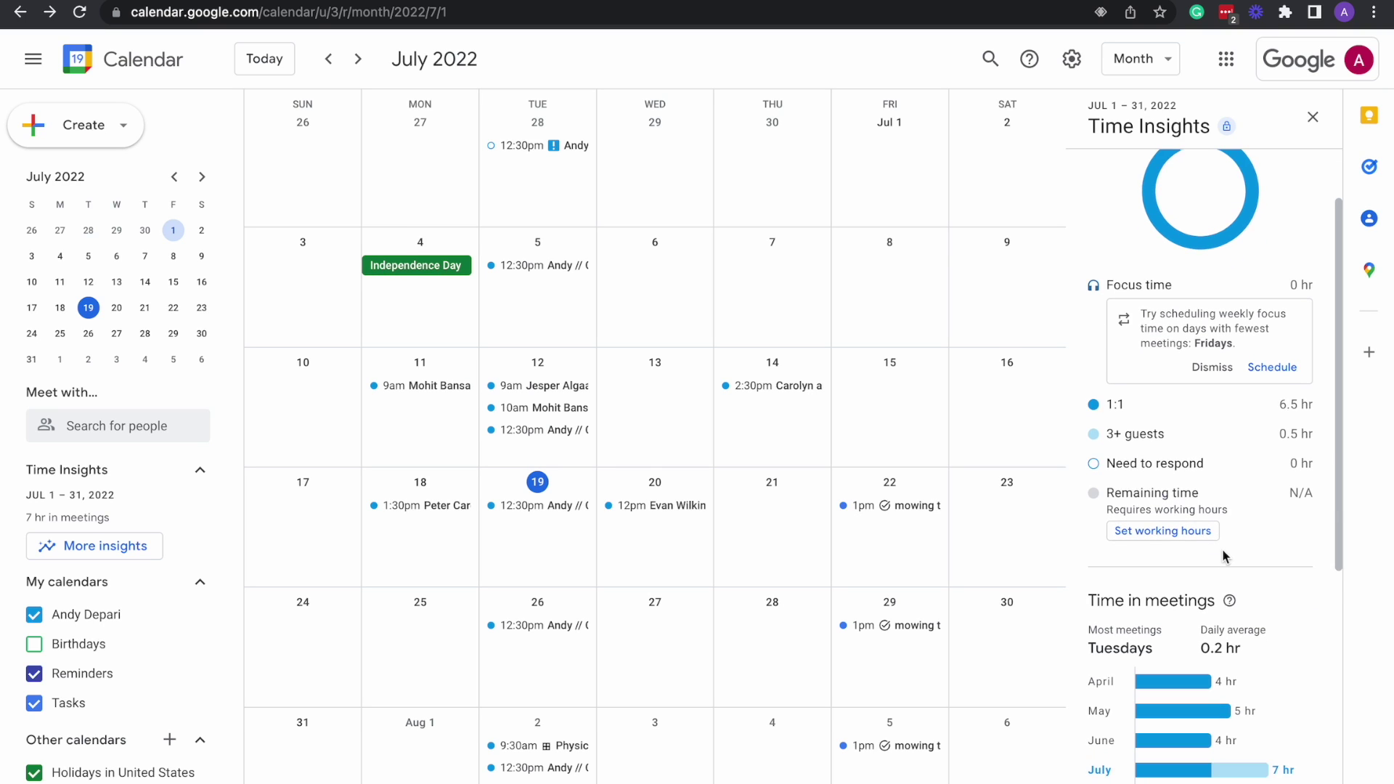
{"action": "scroll", "coordinate": [1147, 556], "scroll_direction": "down", "scroll_amount": 1}
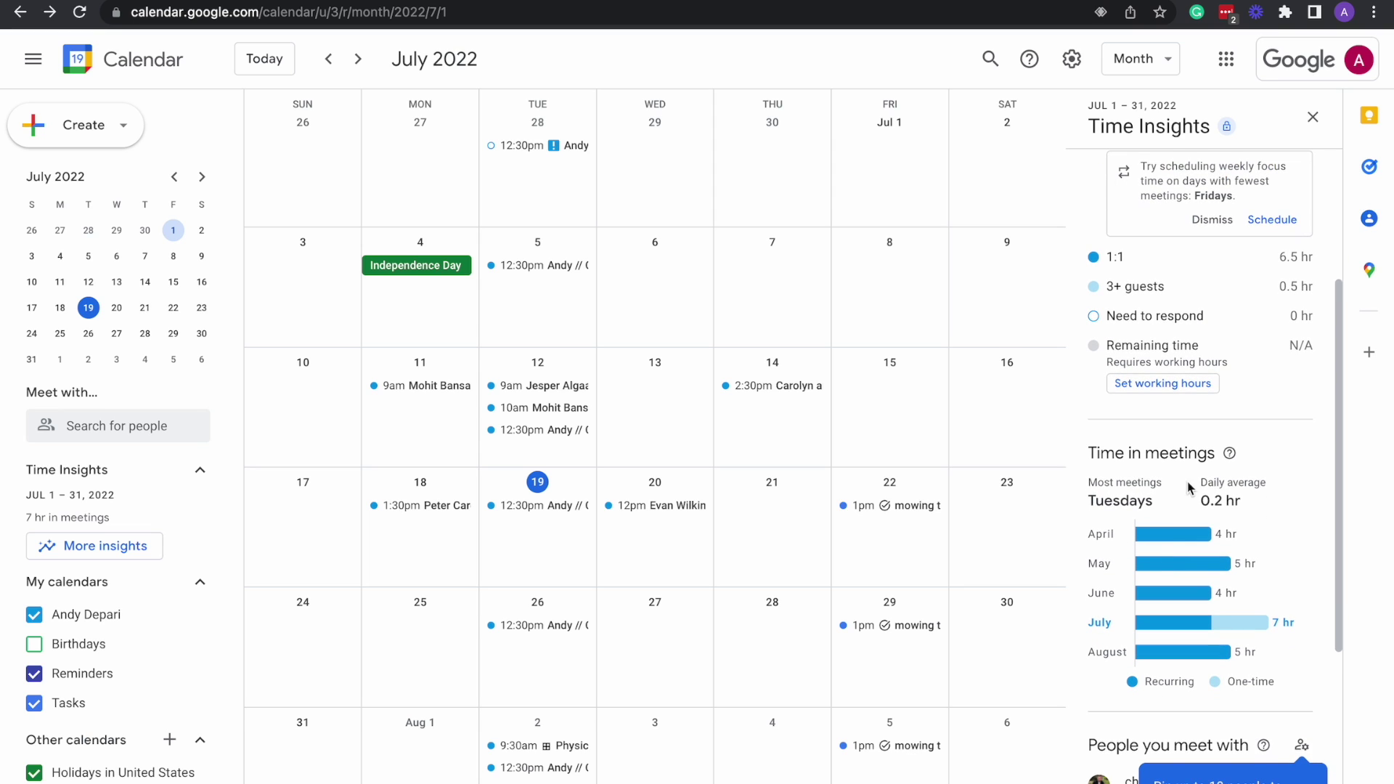
{"action": "scroll", "coordinate": [1181, 513], "scroll_direction": "down", "scroll_amount": 1}
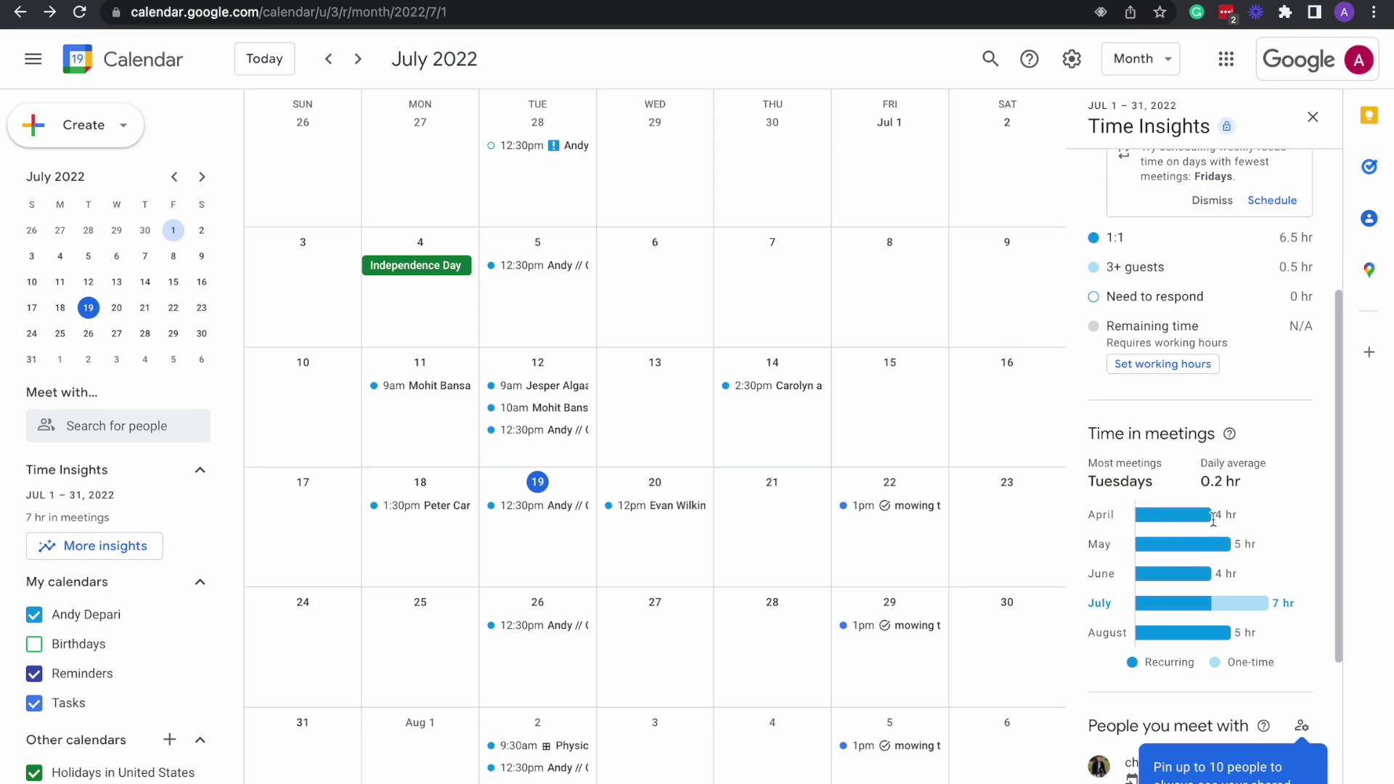
{"action": "mouse_move", "coordinate": [1194, 613]}
{"action": "scroll", "coordinate": [1260, 490], "scroll_direction": "down", "scroll_amount": 1}
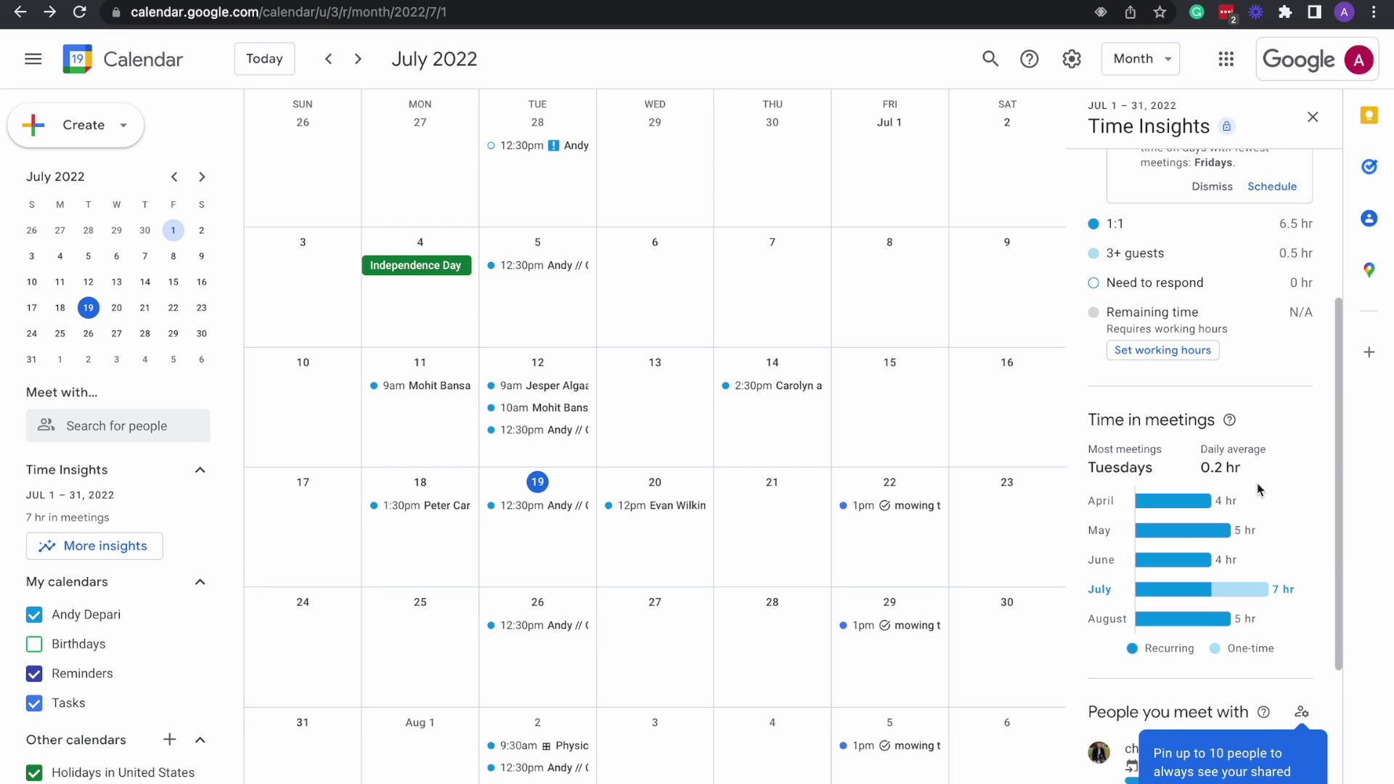
{"action": "scroll", "coordinate": [1263, 487], "scroll_direction": "down", "scroll_amount": 2}
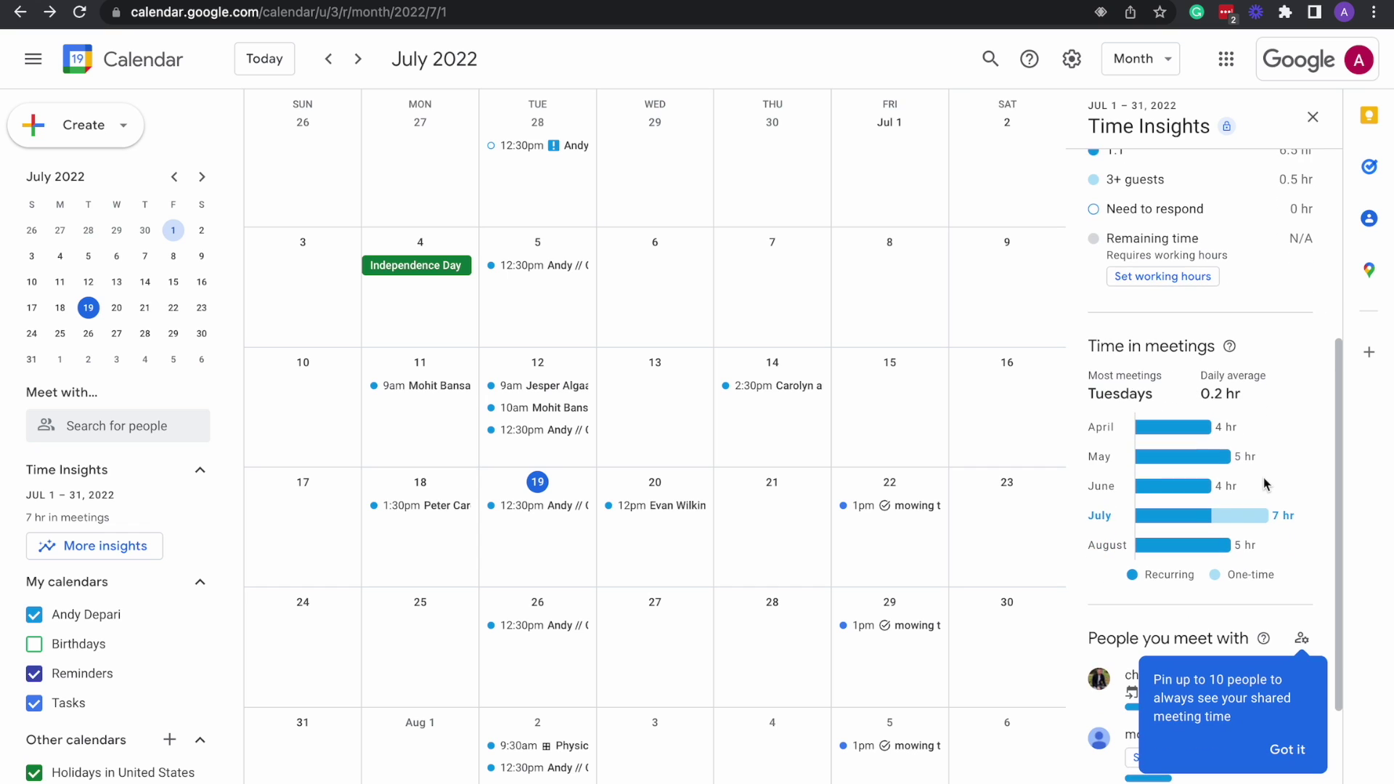
{"action": "scroll", "coordinate": [1264, 484], "scroll_direction": "down", "scroll_amount": 2}
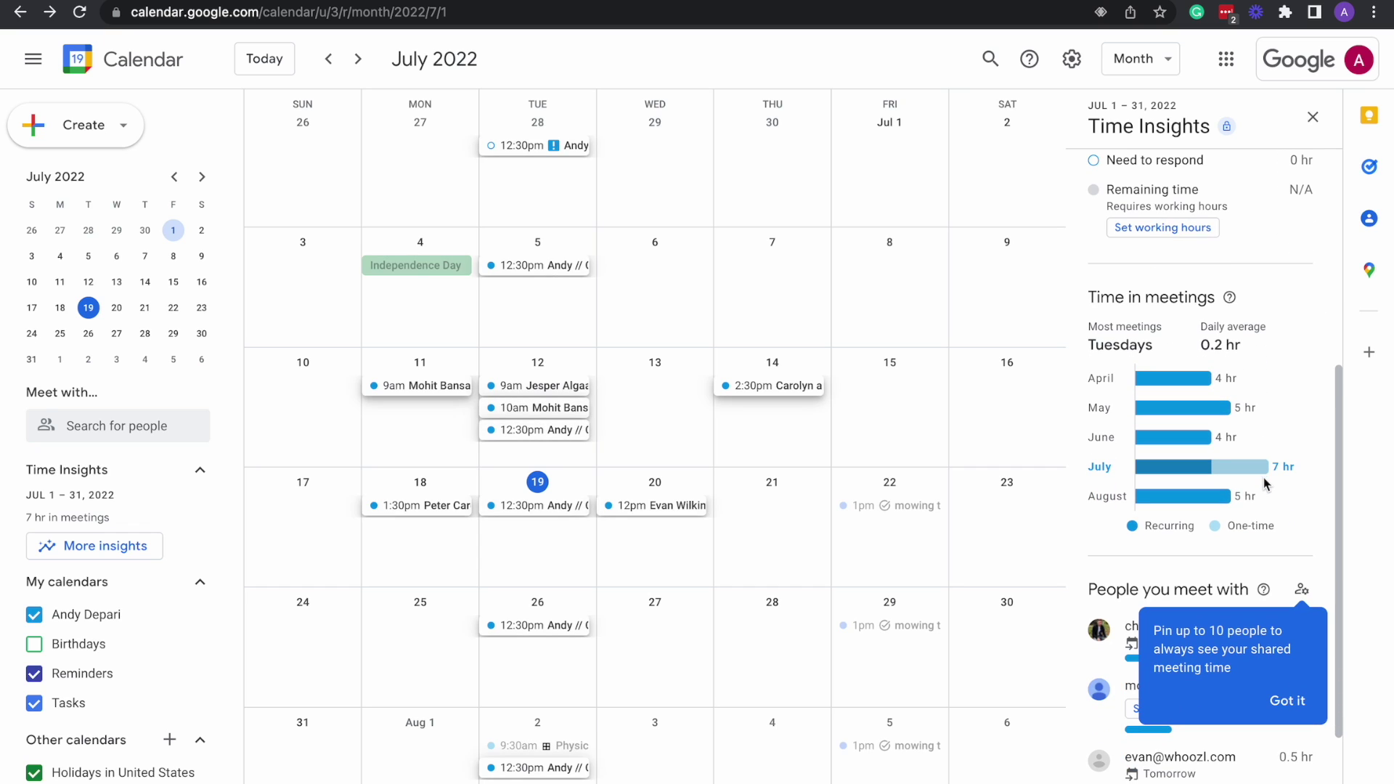
Dismiss the tip about pinning people and review the rest of the Time Insights panel.
{"action": "left_click", "coordinate": [1293, 698]}
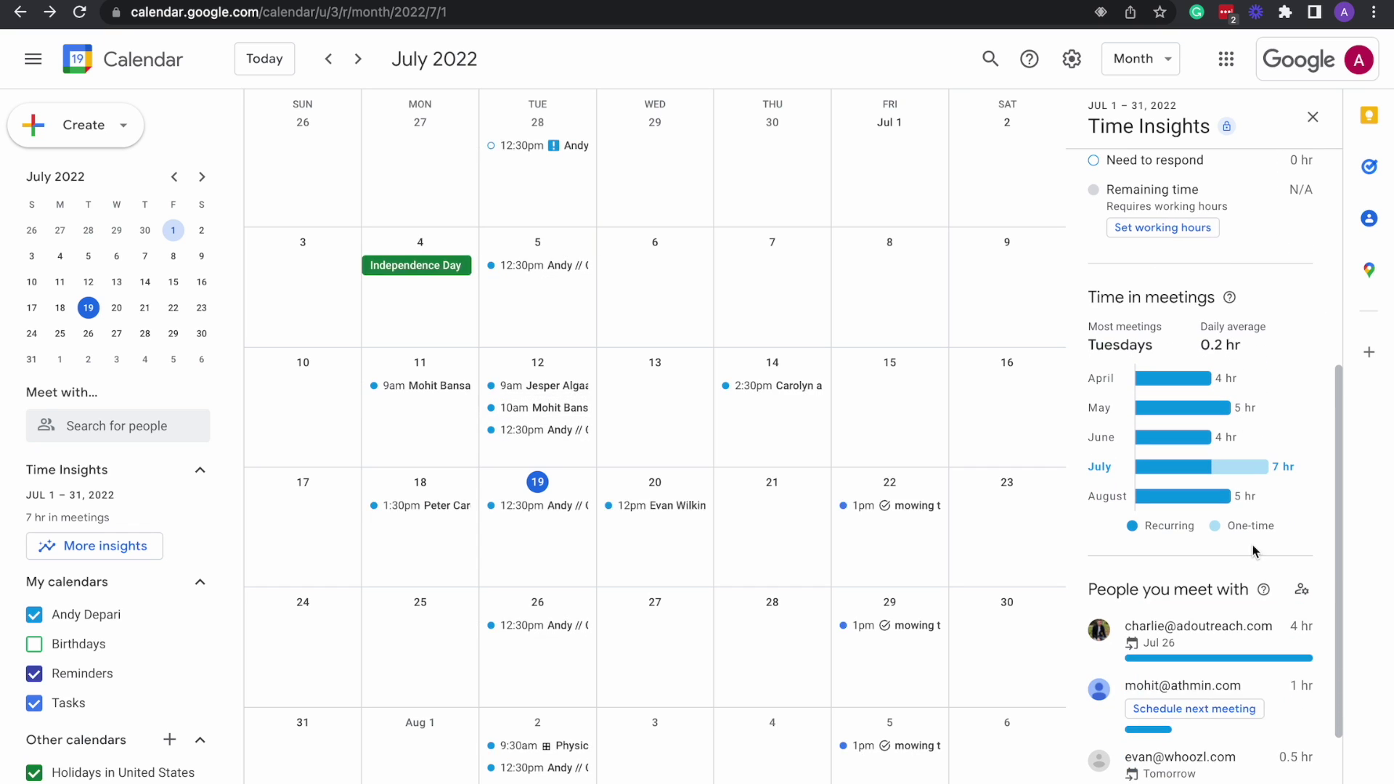
{"action": "scroll", "coordinate": [1254, 552], "scroll_direction": "down", "scroll_amount": 5}
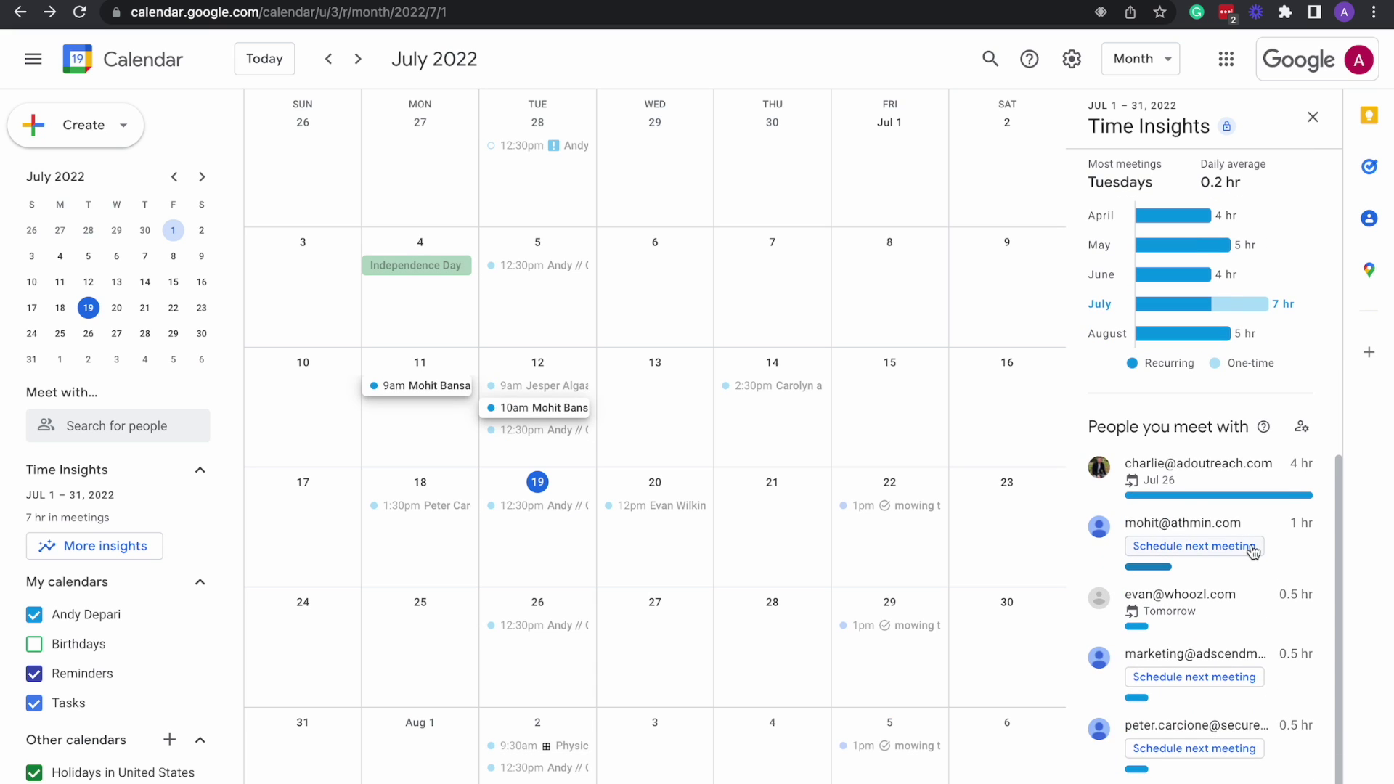
{"action": "scroll", "coordinate": [1254, 552], "scroll_direction": "up", "scroll_amount": 1}
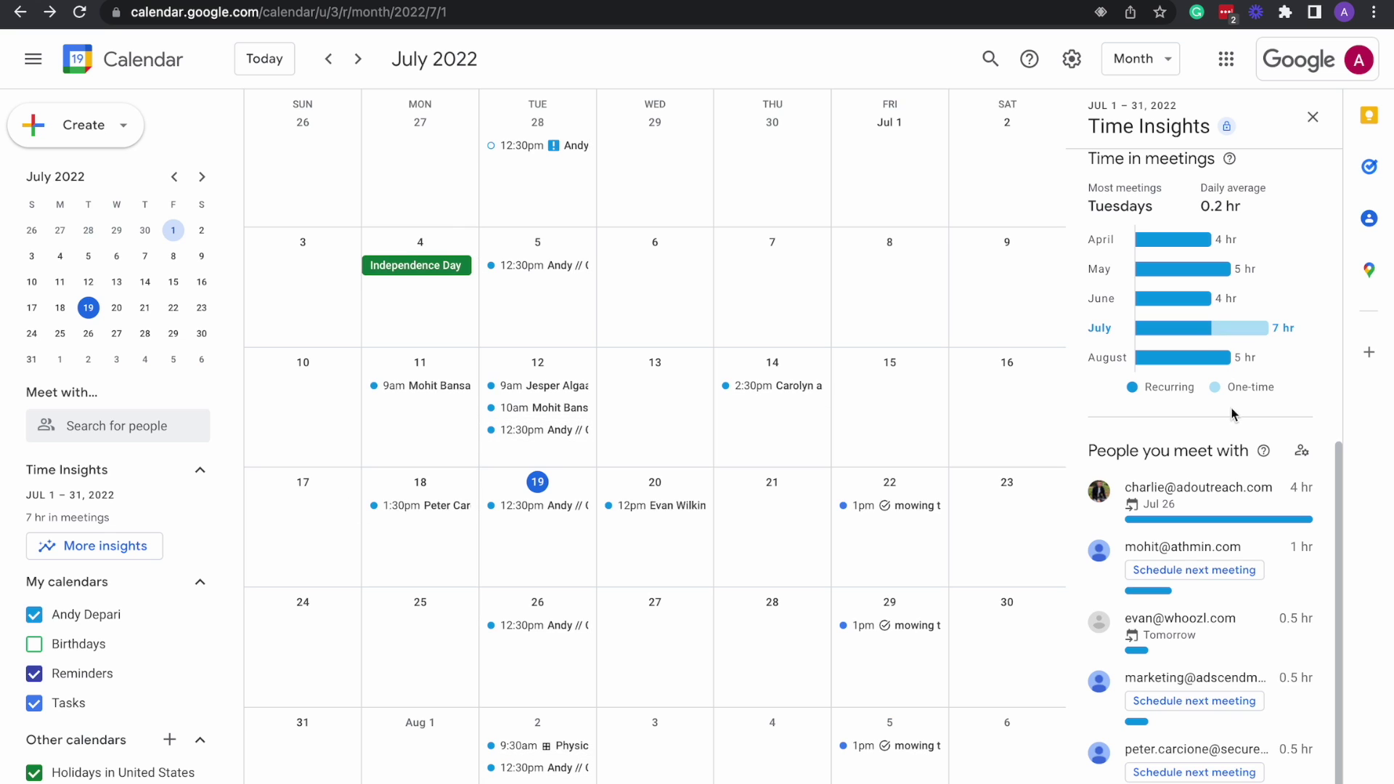
{"action": "scroll", "coordinate": [1237, 475], "scroll_direction": "down", "scroll_amount": 1}
{"action": "scroll", "coordinate": [1237, 473], "scroll_direction": "up", "scroll_amount": 5}
{"action": "scroll", "coordinate": [1237, 473], "scroll_direction": "up", "scroll_amount": 8}
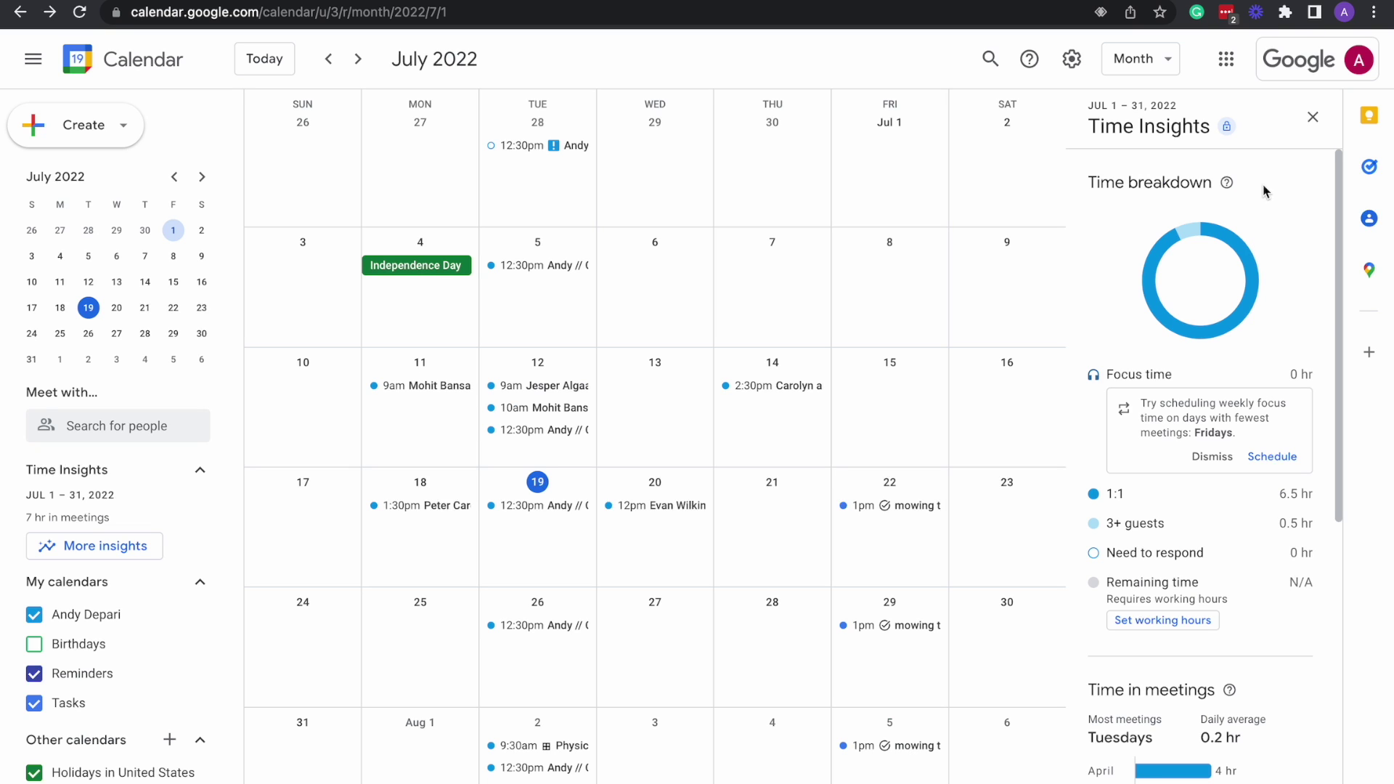
{"action": "scroll", "coordinate": [1248, 364], "scroll_direction": "down", "scroll_amount": 1}
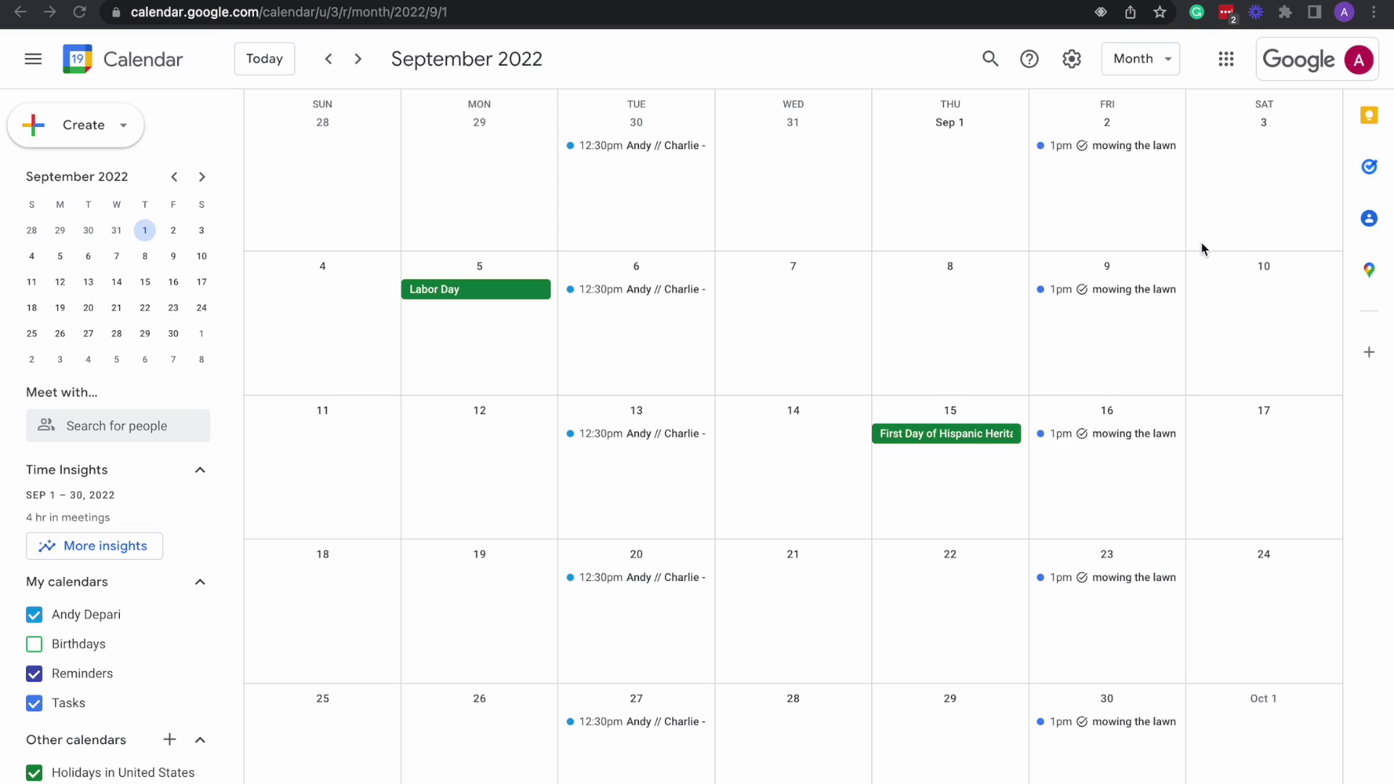
Bring the Google Calendar browser window into focus.
{"action": "left_click", "coordinate": [1370, 120]}
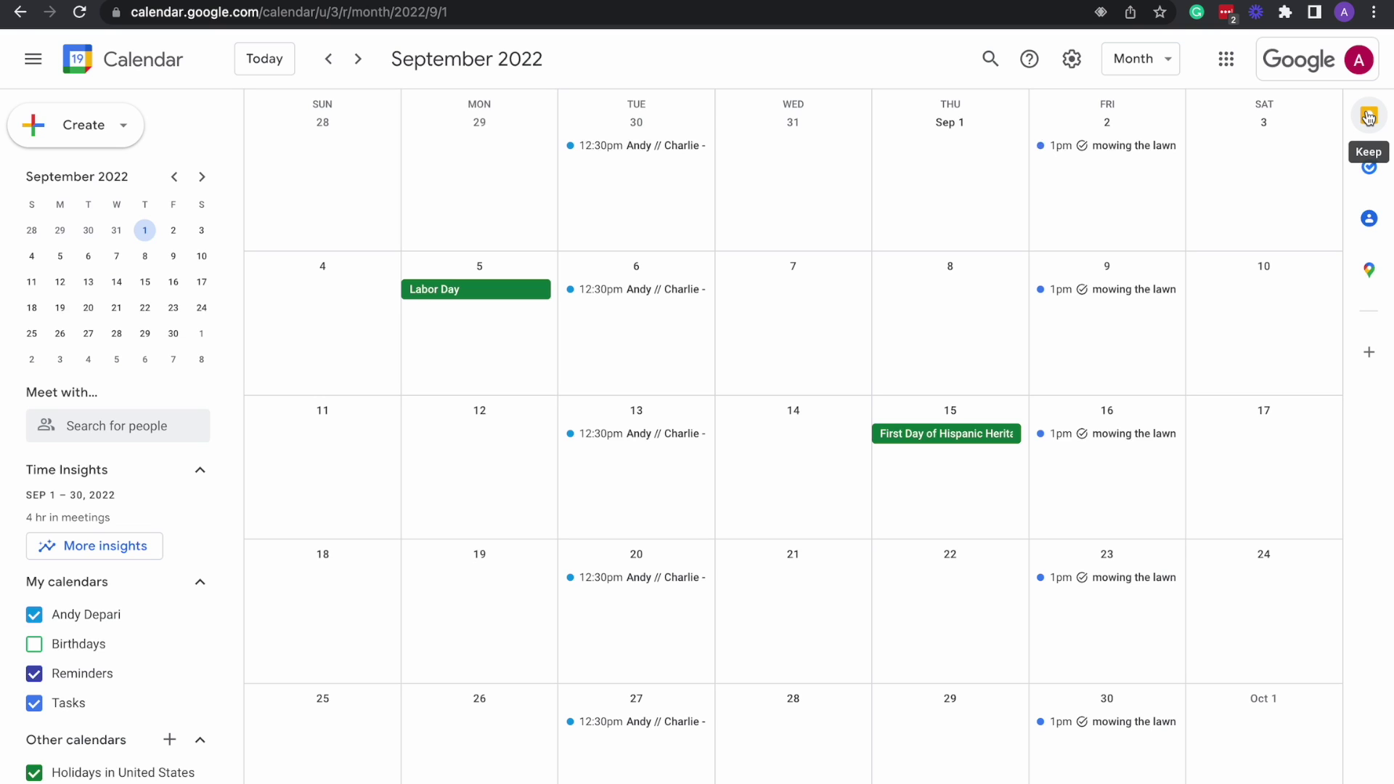
Create a pinned Keep note titled 'Tuesday' reading 'Have a great day'.
{"action": "left_click", "coordinate": [1369, 117]}
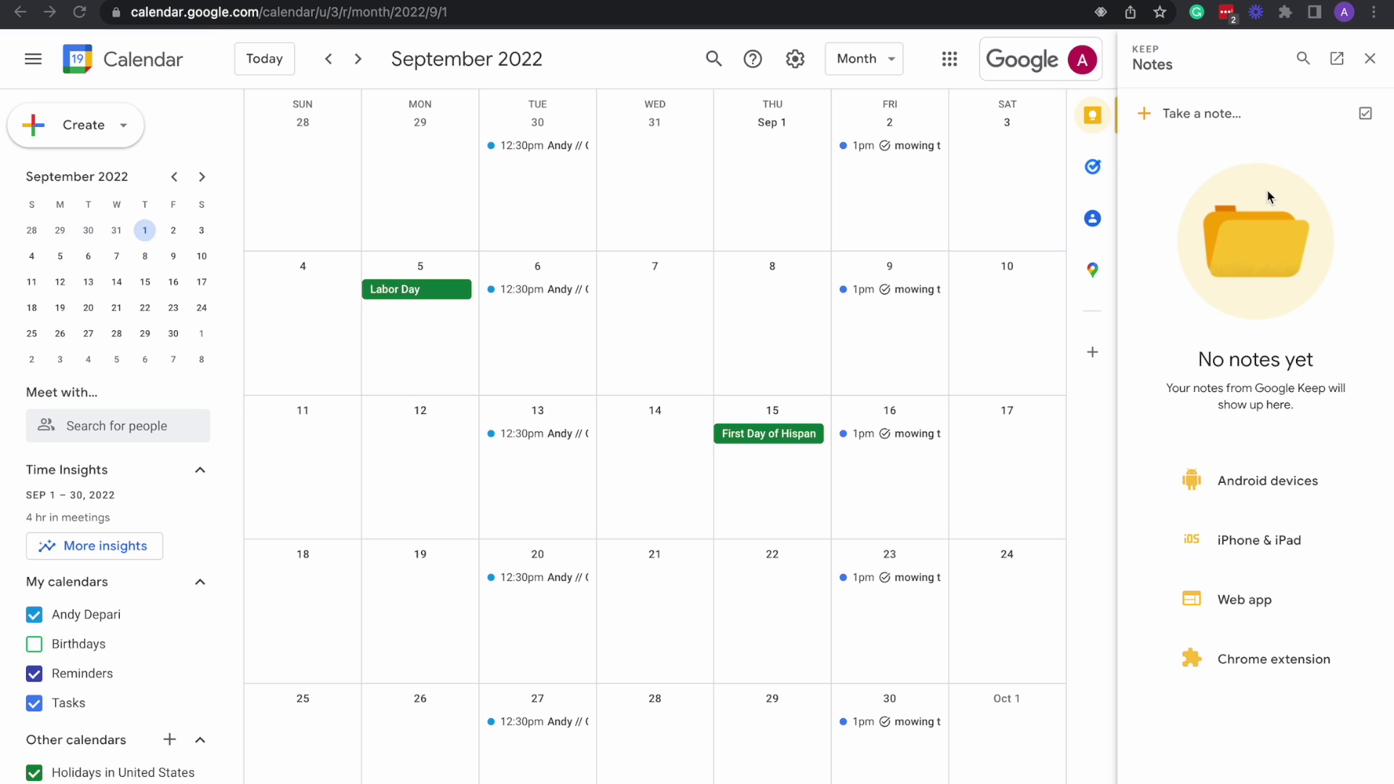
{"action": "left_click", "coordinate": [1199, 114]}
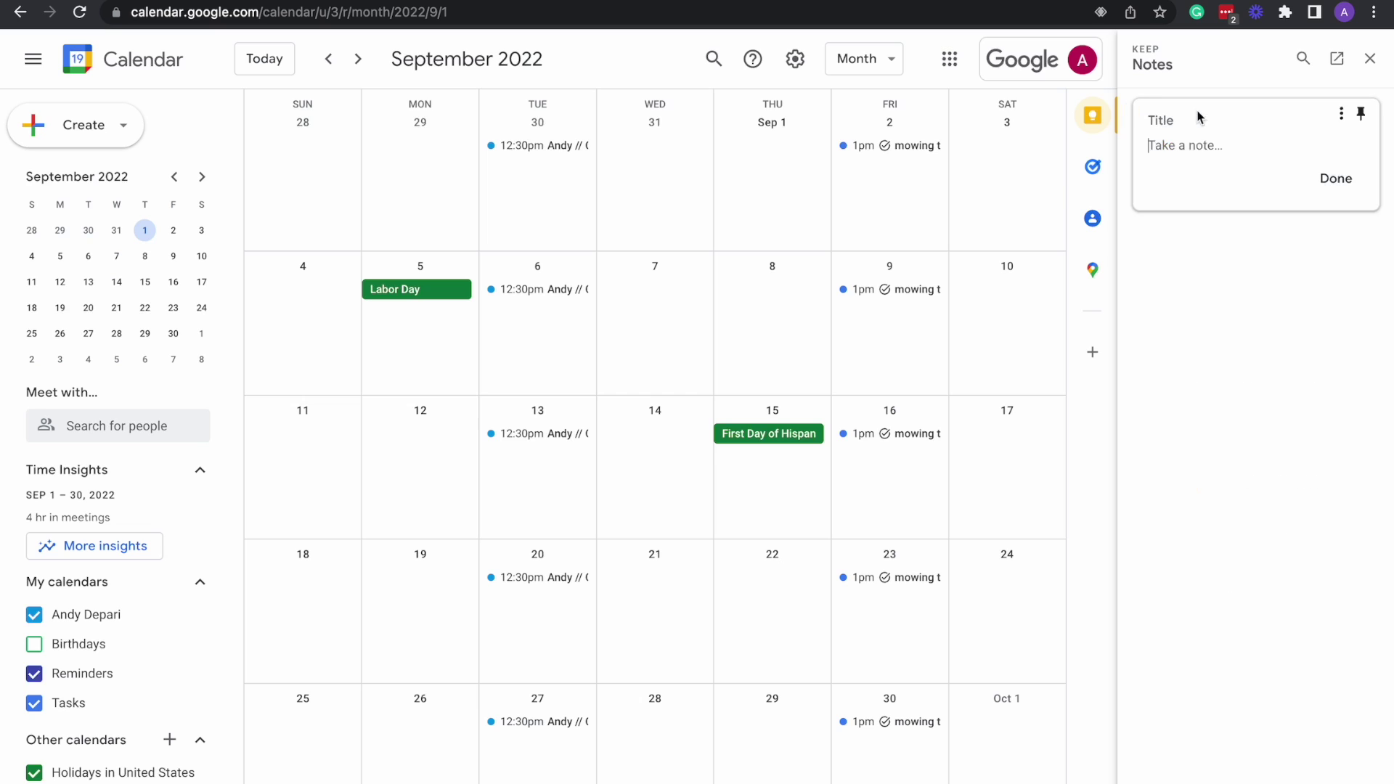
{"action": "left_click", "coordinate": [1361, 115]}
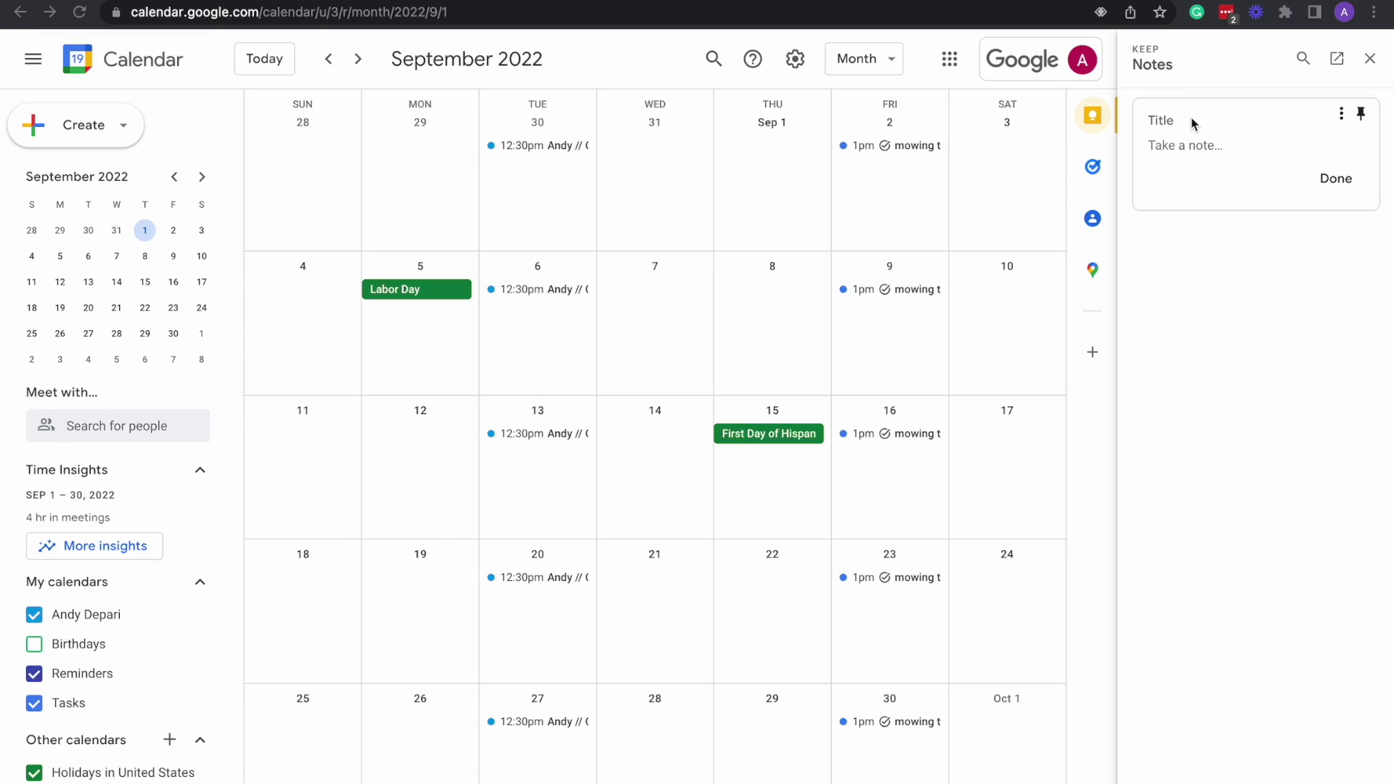
{"action": "left_click", "coordinate": [1168, 117]}
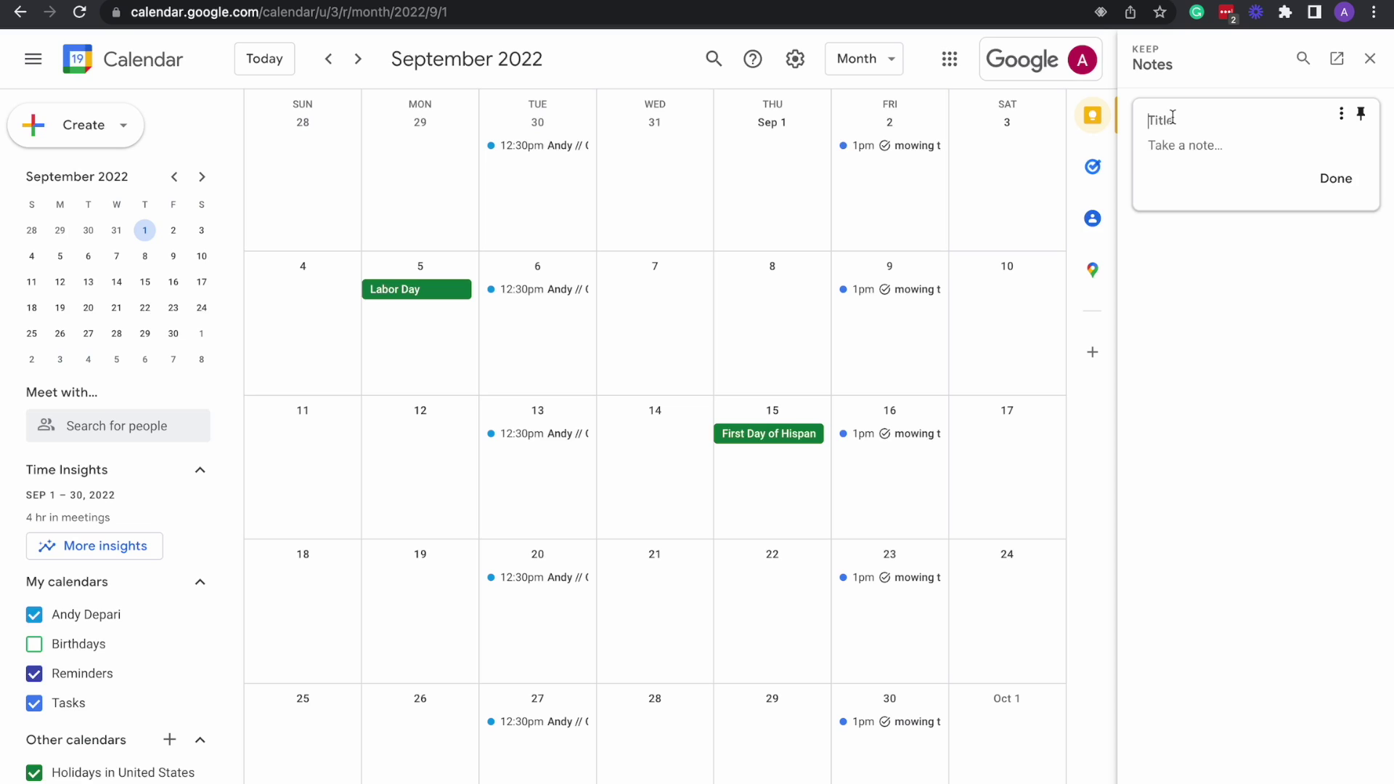
{"action": "left_click", "coordinate": [1173, 117]}
{"action": "type", "text": "Tuesday "}
{"action": "type", "text": "Hav"}
{"action": "type", "text": "e a great day"}
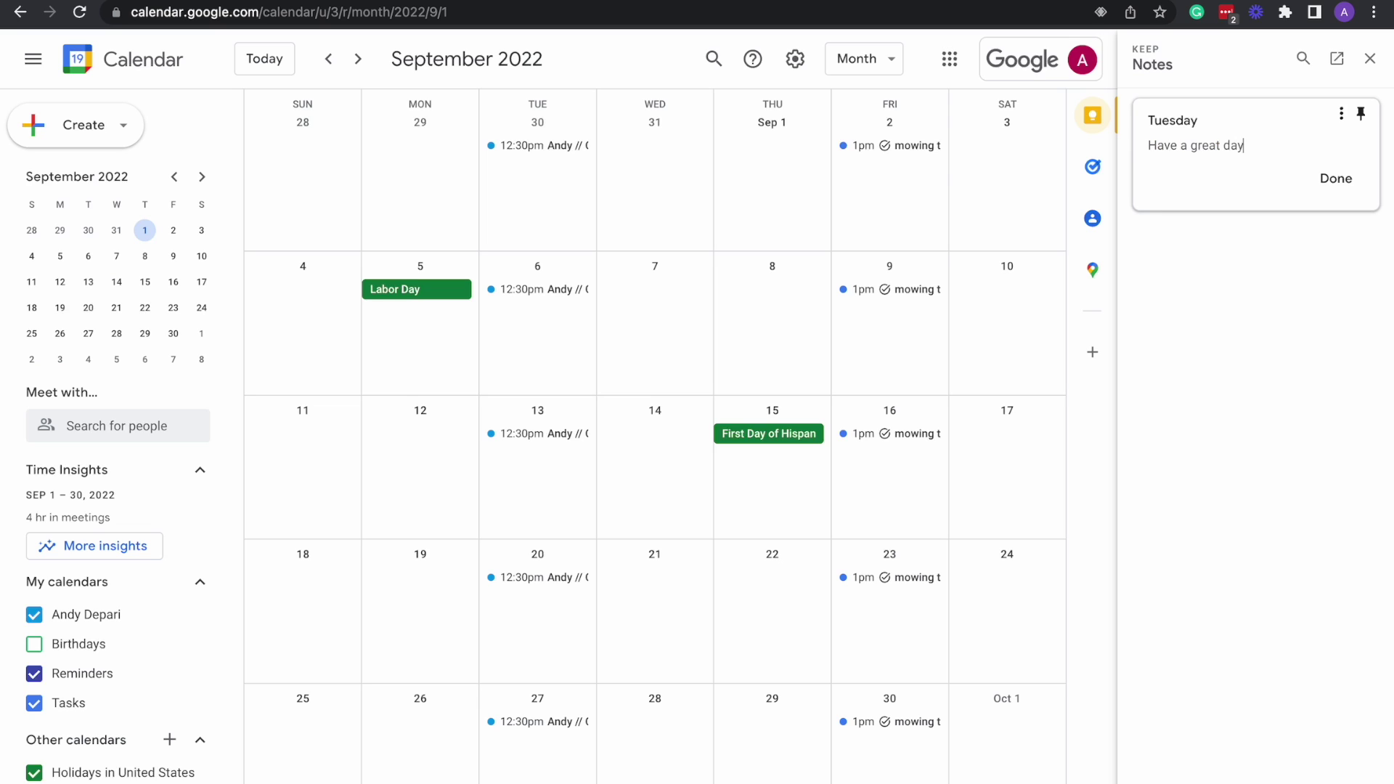
{"action": "left_click", "coordinate": [1247, 243]}
{"action": "left_click", "coordinate": [1339, 180]}
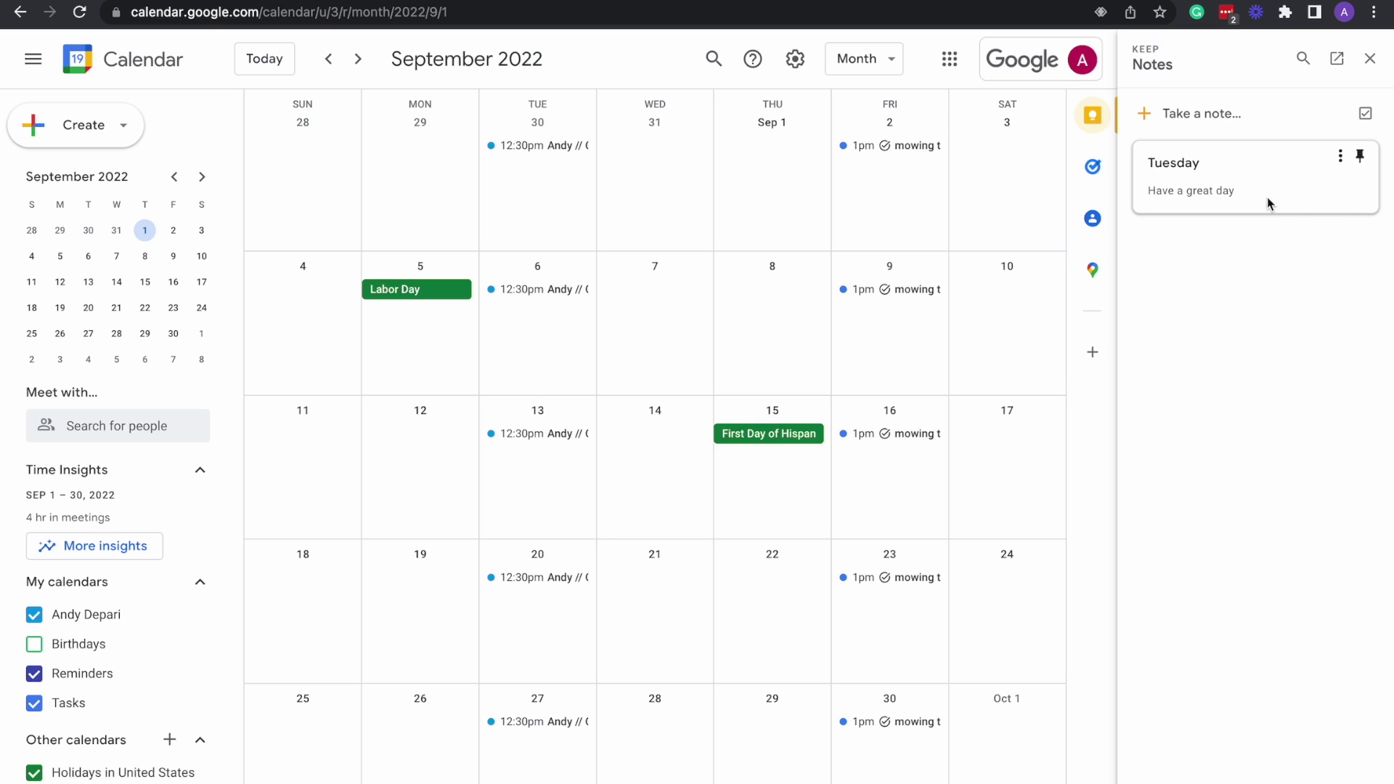
Check the saved note's options without choosing any, then close the Keep panel.
{"action": "left_click", "coordinate": [1340, 156]}
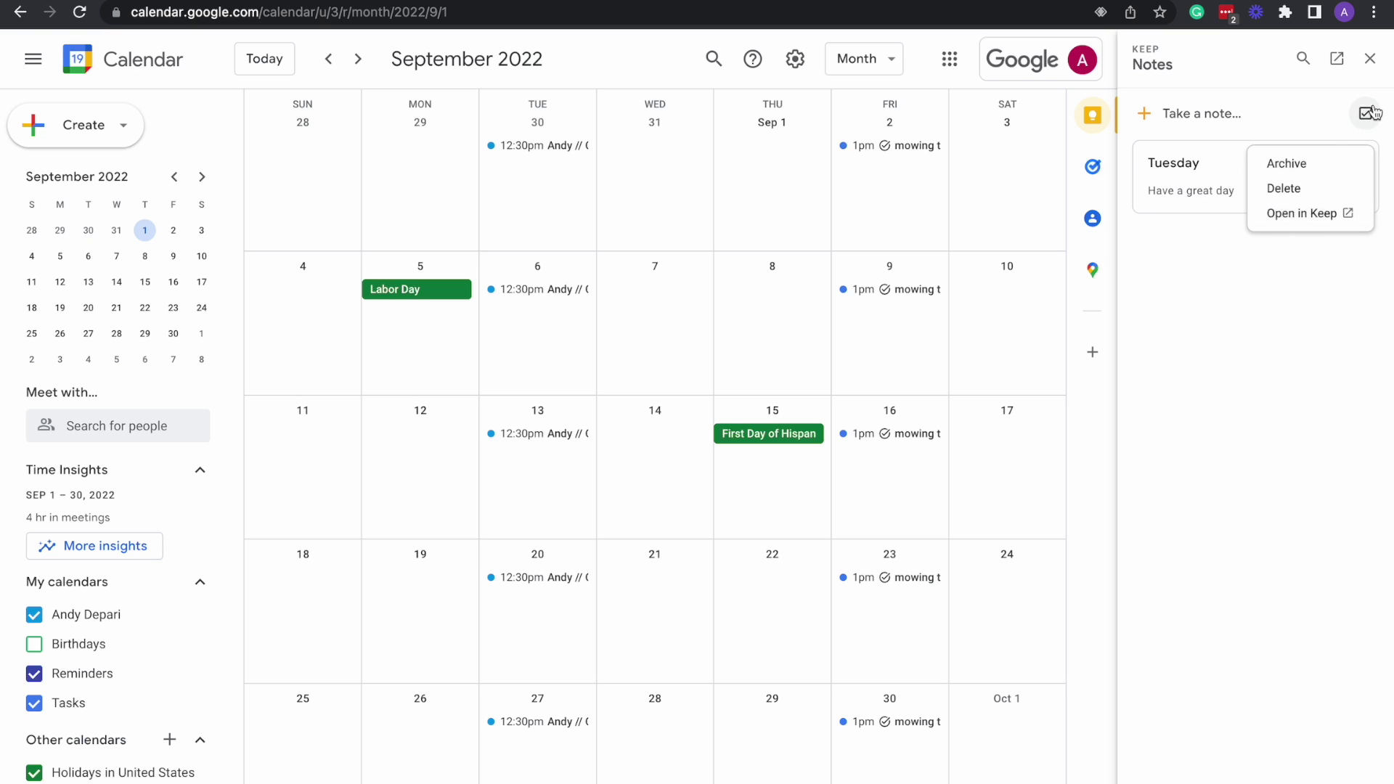
{"action": "left_click", "coordinate": [1340, 314]}
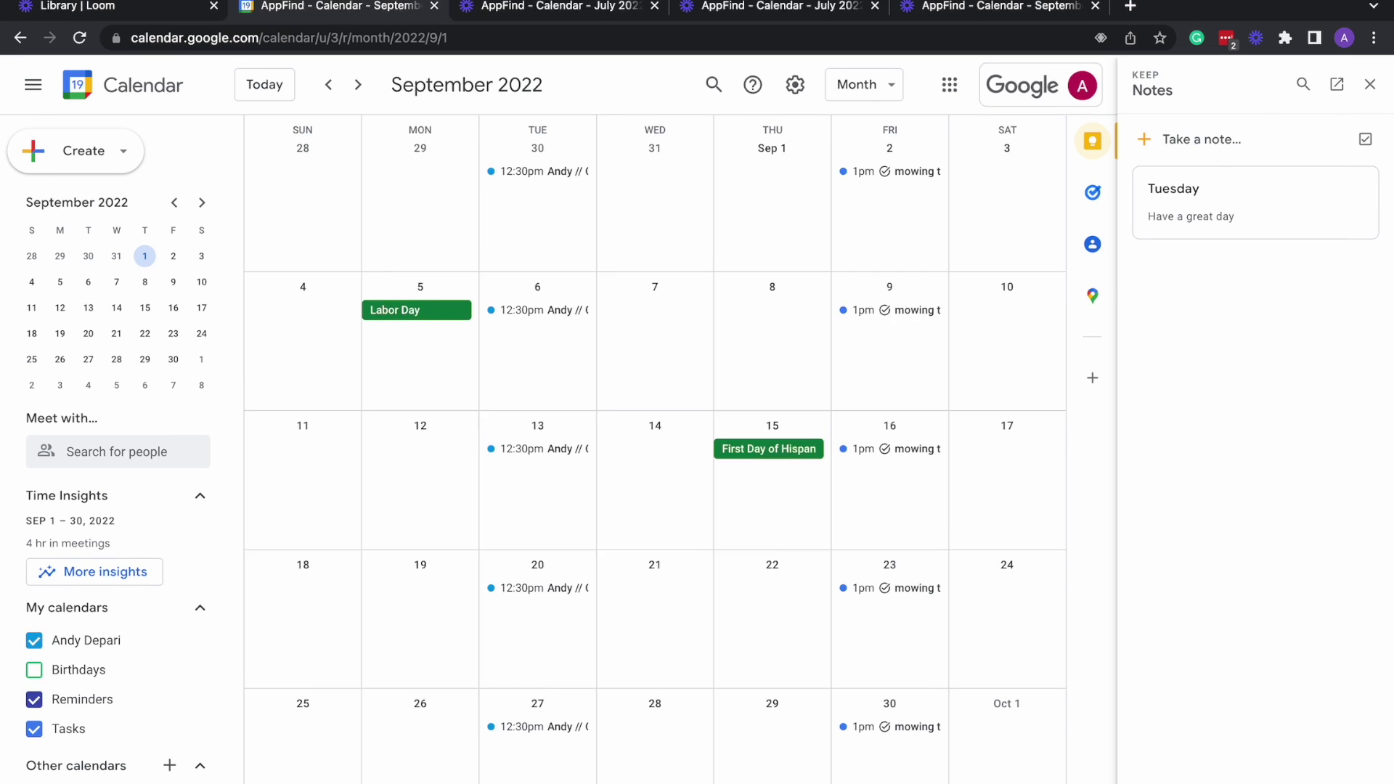
{"action": "left_click", "coordinate": [1370, 85]}
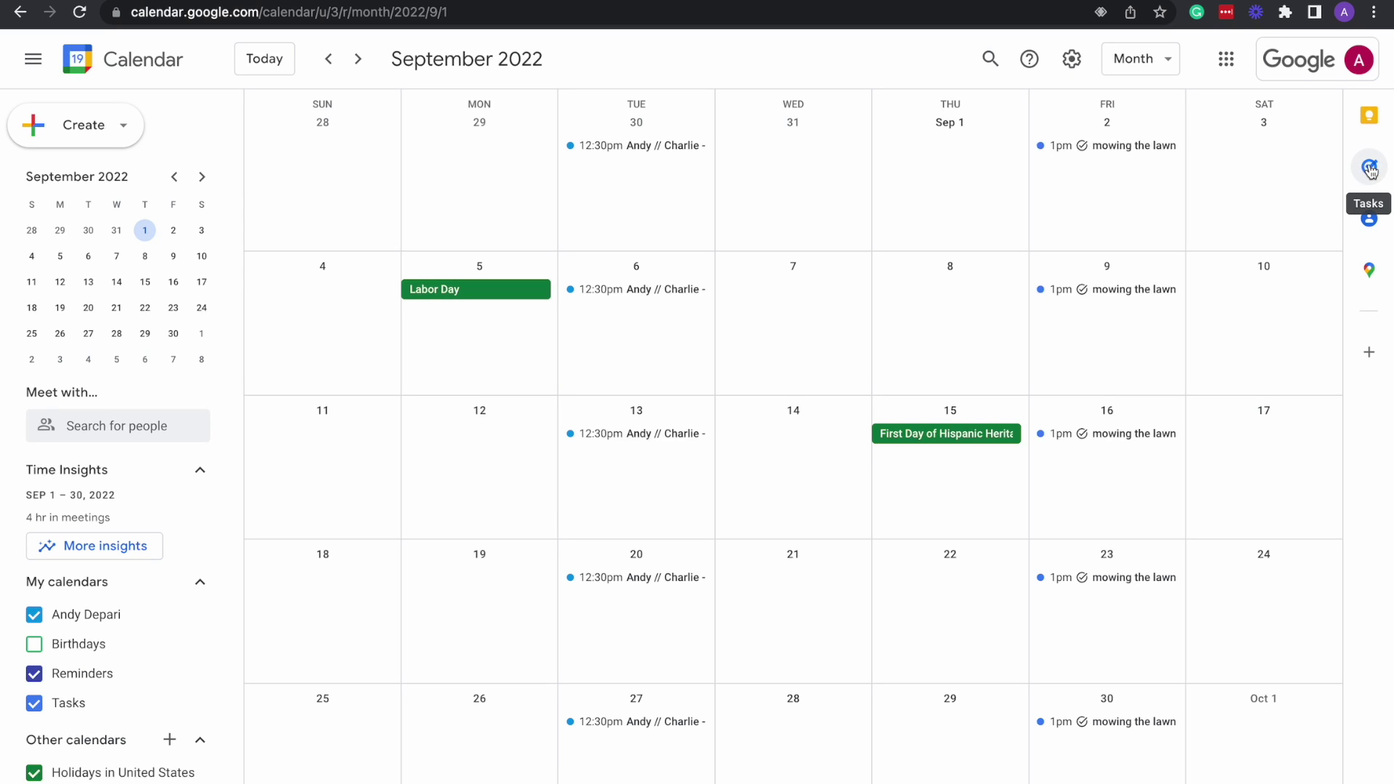
{"action": "left_click", "coordinate": [1370, 168]}
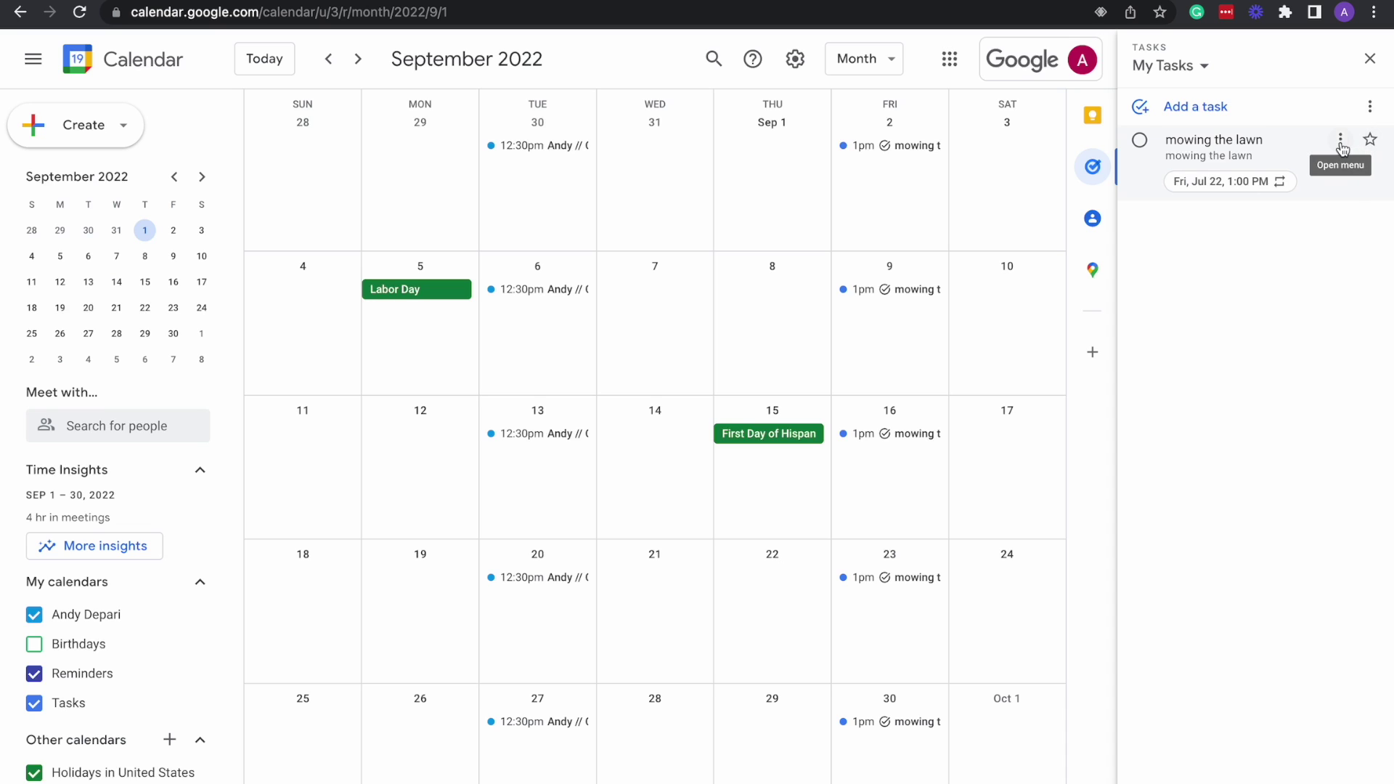
{"action": "left_click", "coordinate": [1340, 139]}
{"action": "left_click", "coordinate": [1383, 317]}
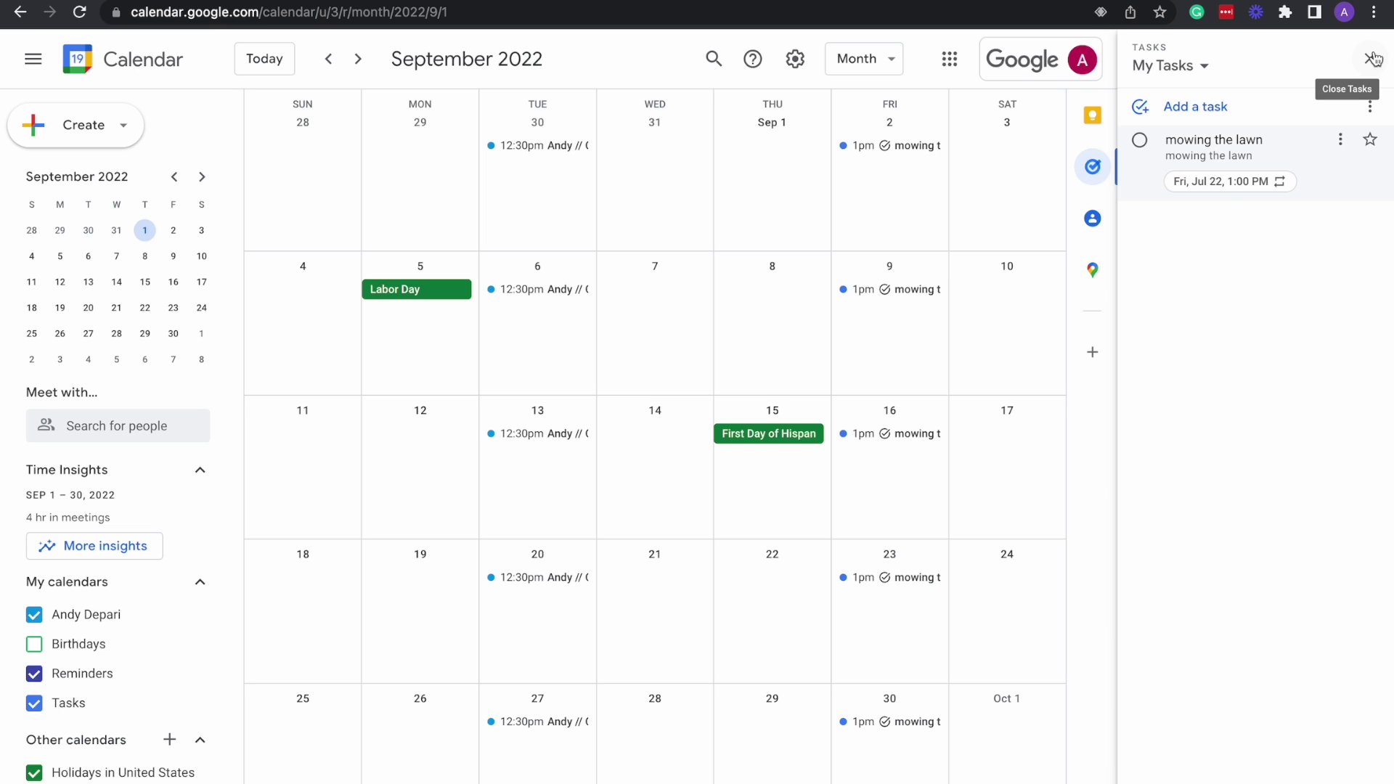
{"action": "left_click", "coordinate": [1372, 58]}
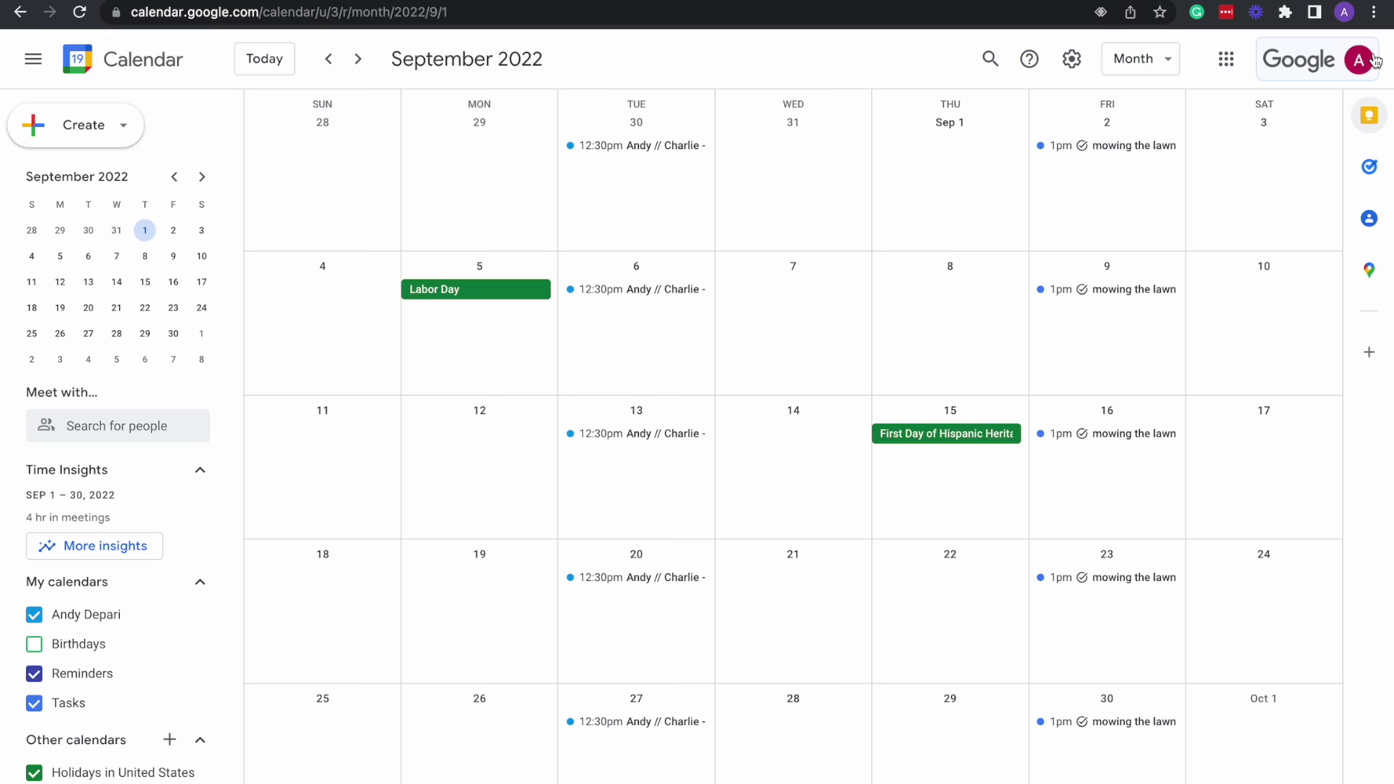
Open the empty Contacts panel and Google Contacts page, then return to the July 2022 calendar tab.
{"action": "left_click", "coordinate": [1371, 220]}
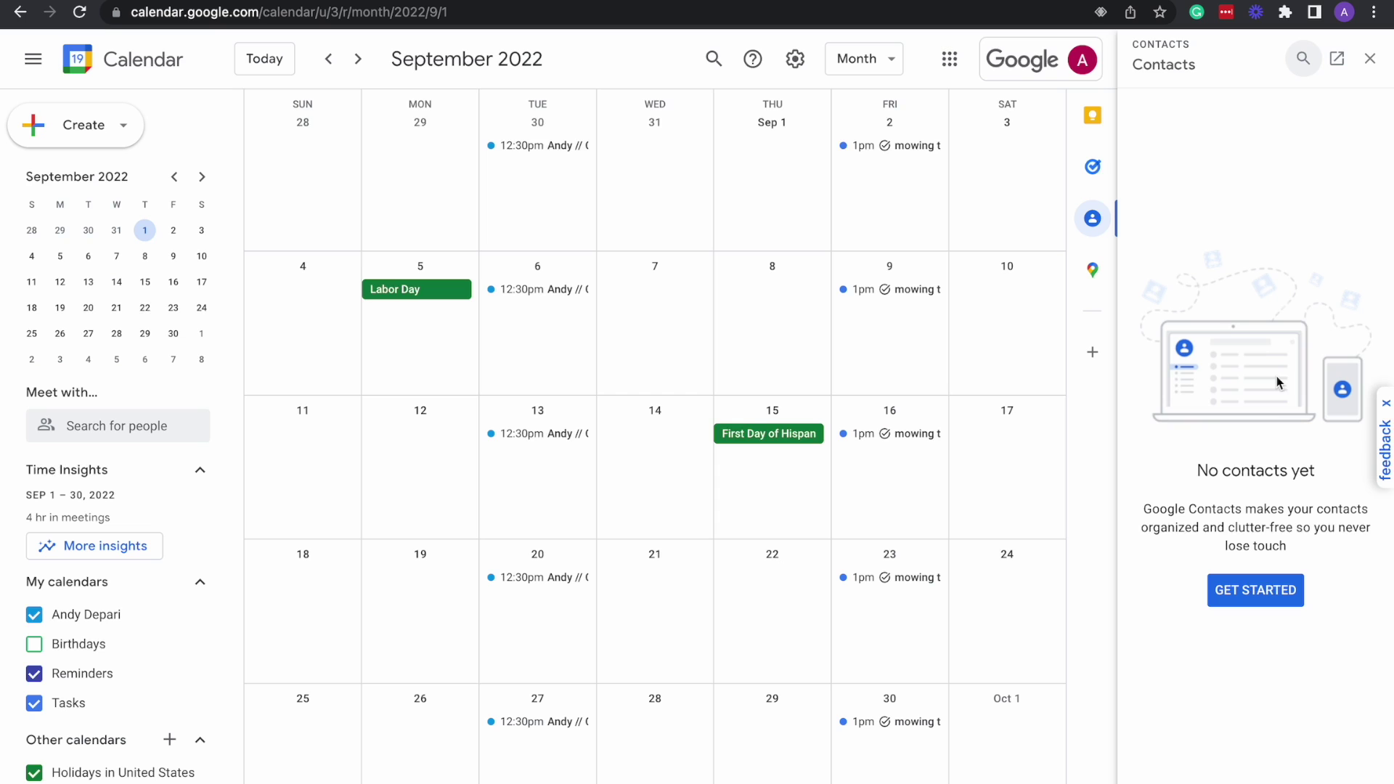
{"action": "left_click", "coordinate": [1250, 588]}
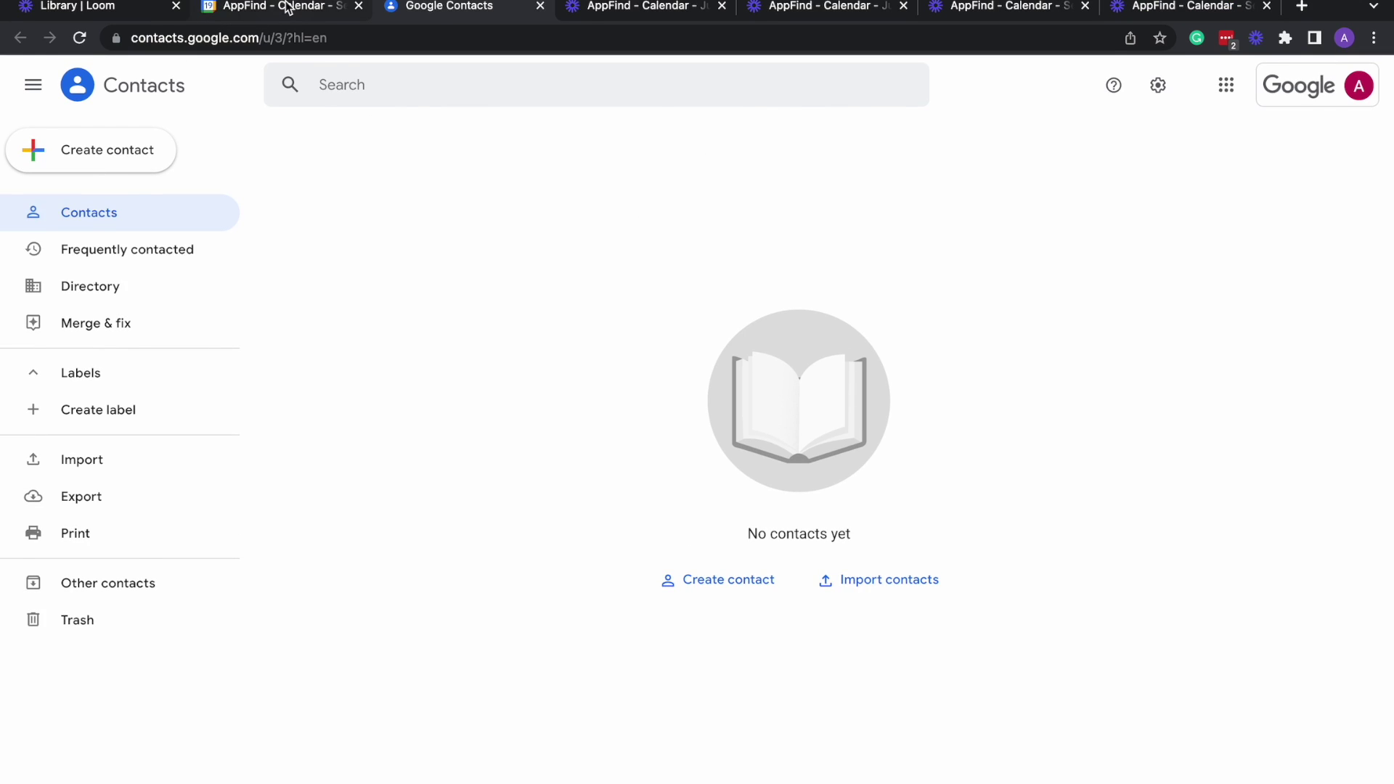
{"action": "left_click", "coordinate": [287, 7]}
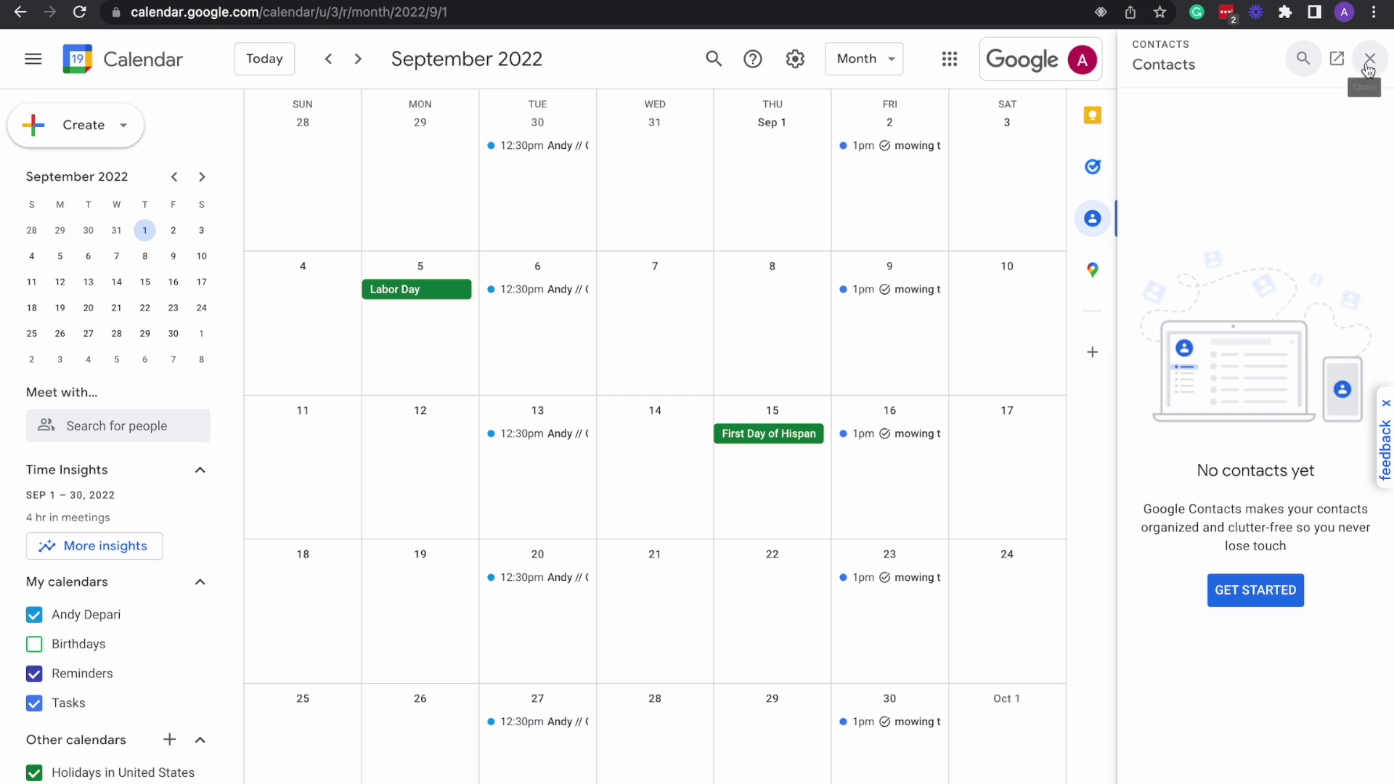
{"action": "left_click", "coordinate": [901, 8]}
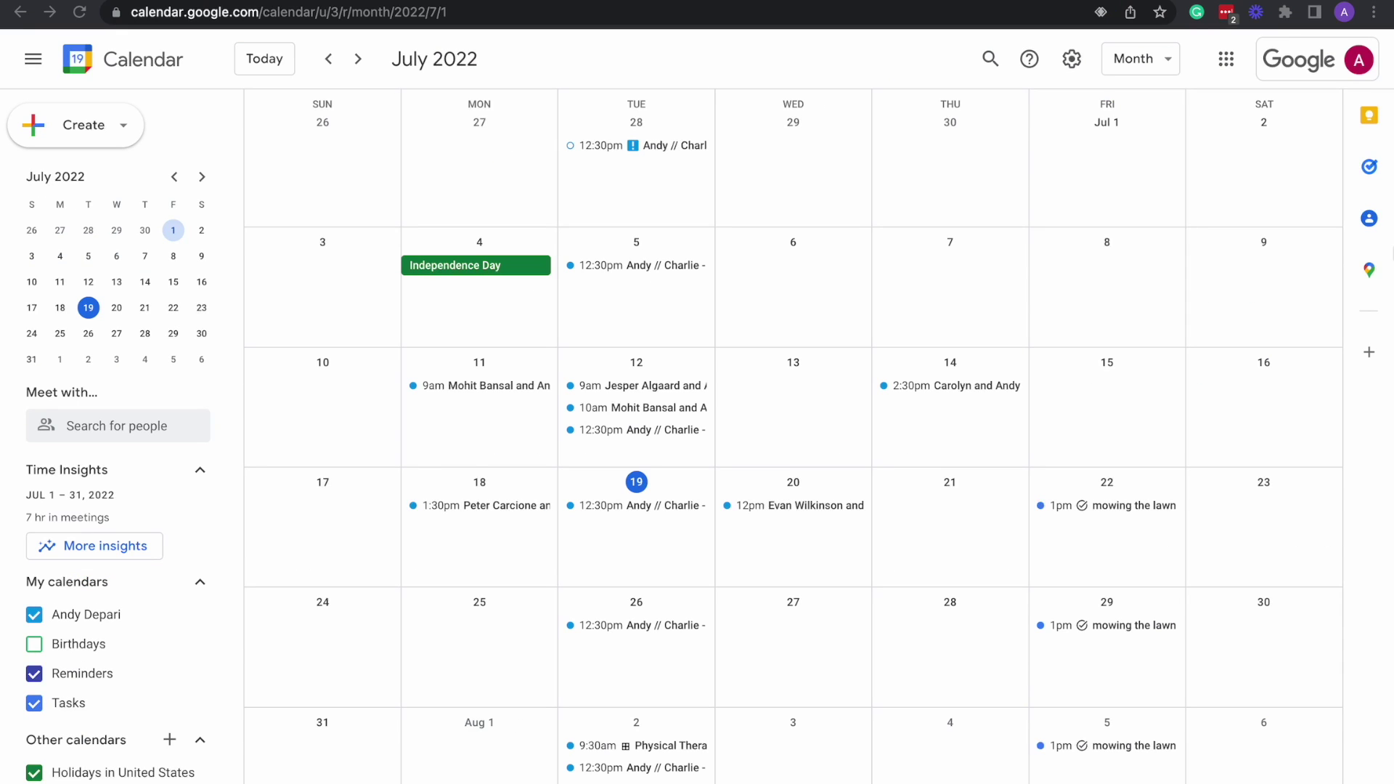
Open the Maps panel, try a nearby Groceries search, then show the Saved place lists.
{"action": "left_click", "coordinate": [1370, 274]}
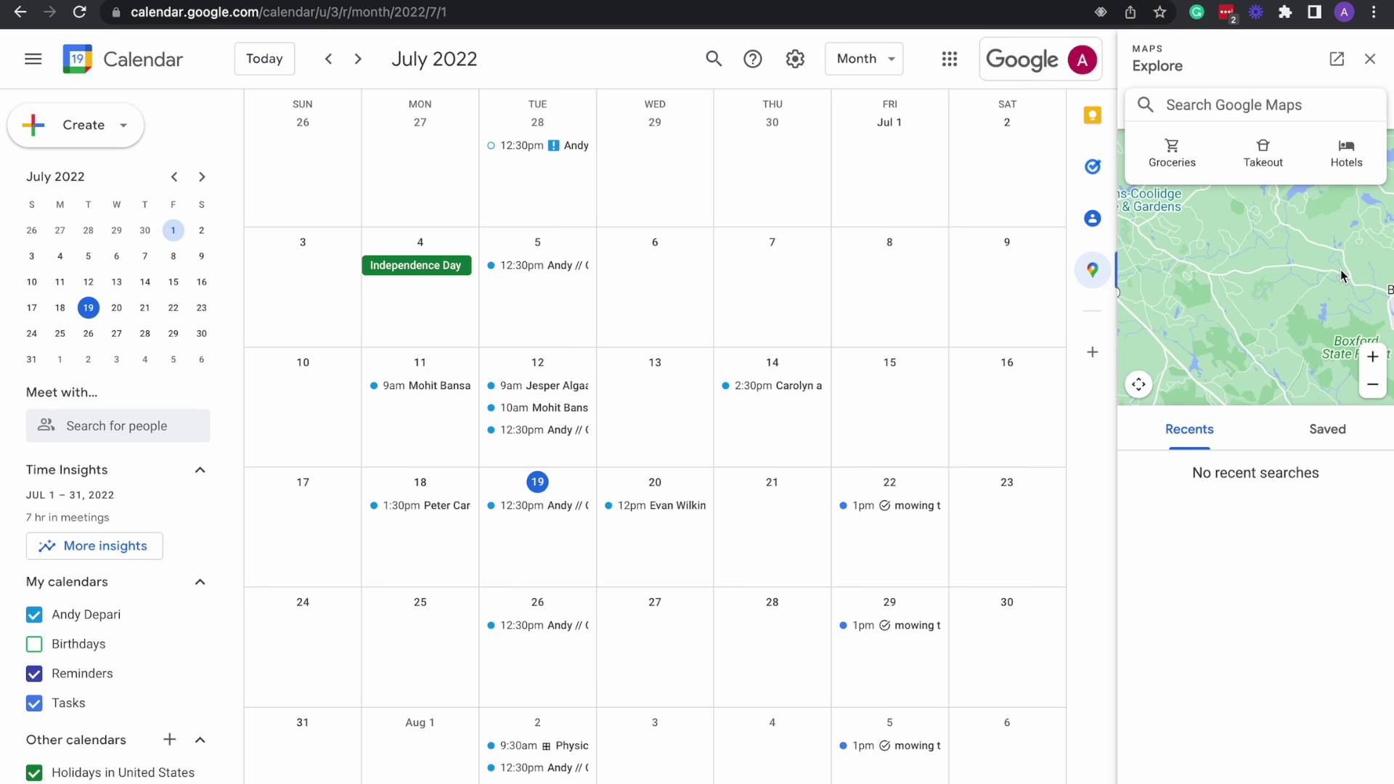
{"action": "left_click", "coordinate": [1245, 107]}
{"action": "left_click", "coordinate": [1174, 154]}
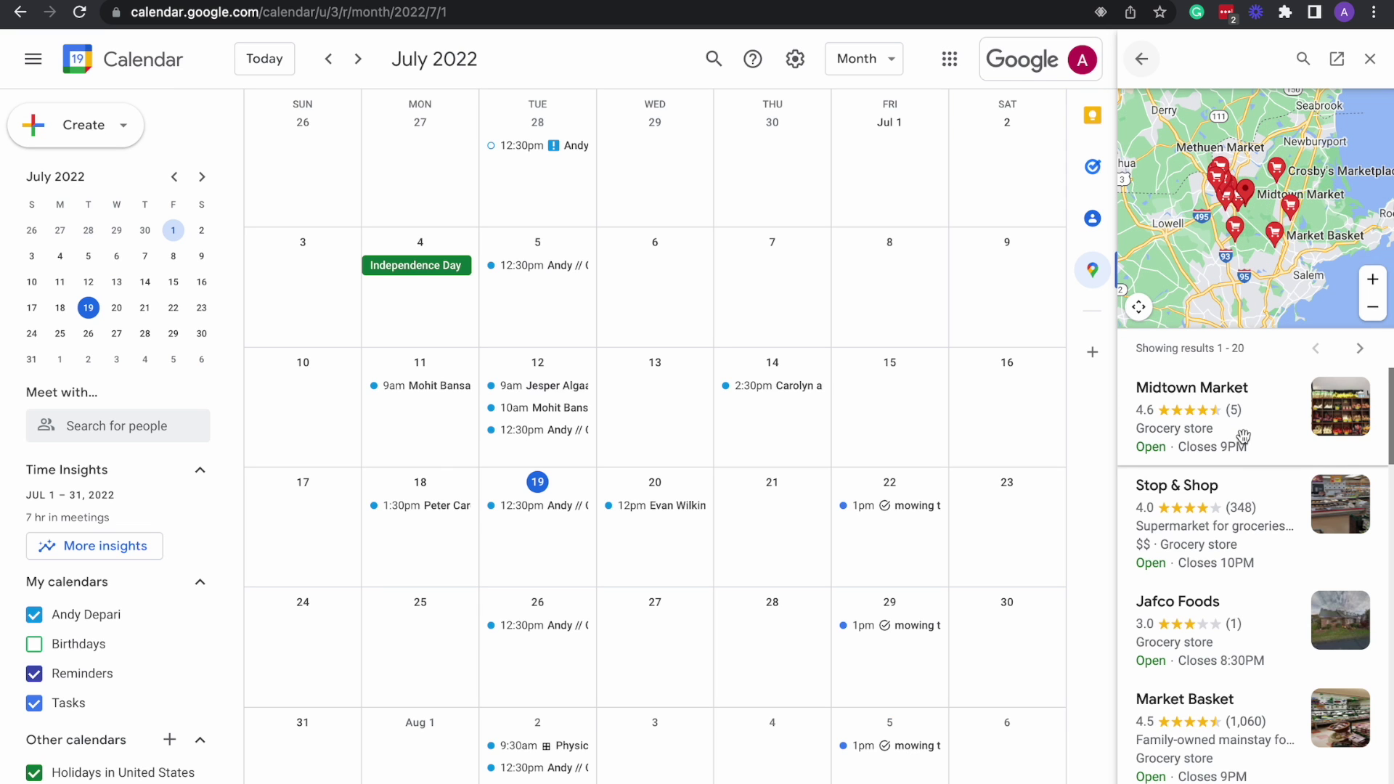
{"action": "scroll", "coordinate": [1244, 435], "scroll_direction": "down", "scroll_amount": 1}
{"action": "scroll", "coordinate": [1243, 435], "scroll_direction": "down", "scroll_amount": 5}
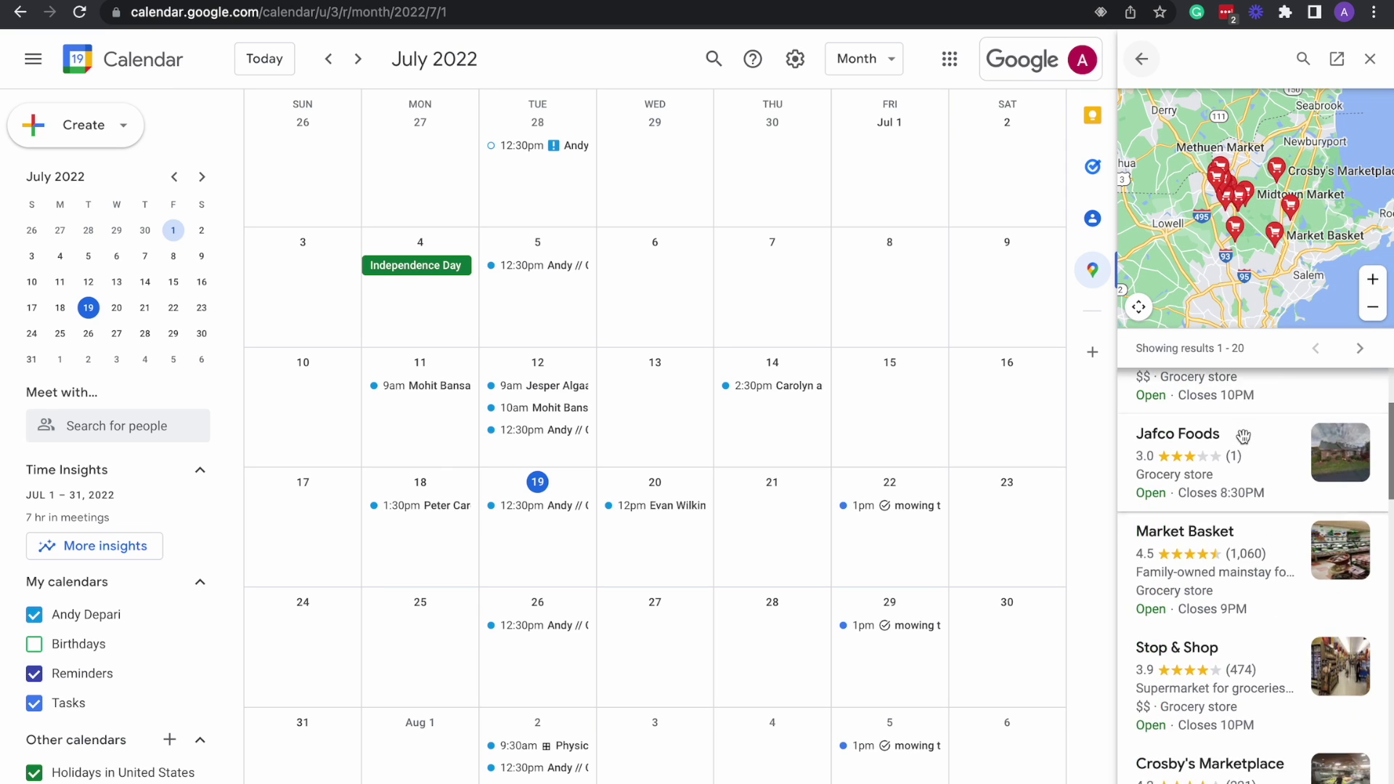
{"action": "scroll", "coordinate": [1234, 435], "scroll_direction": "up", "scroll_amount": 6}
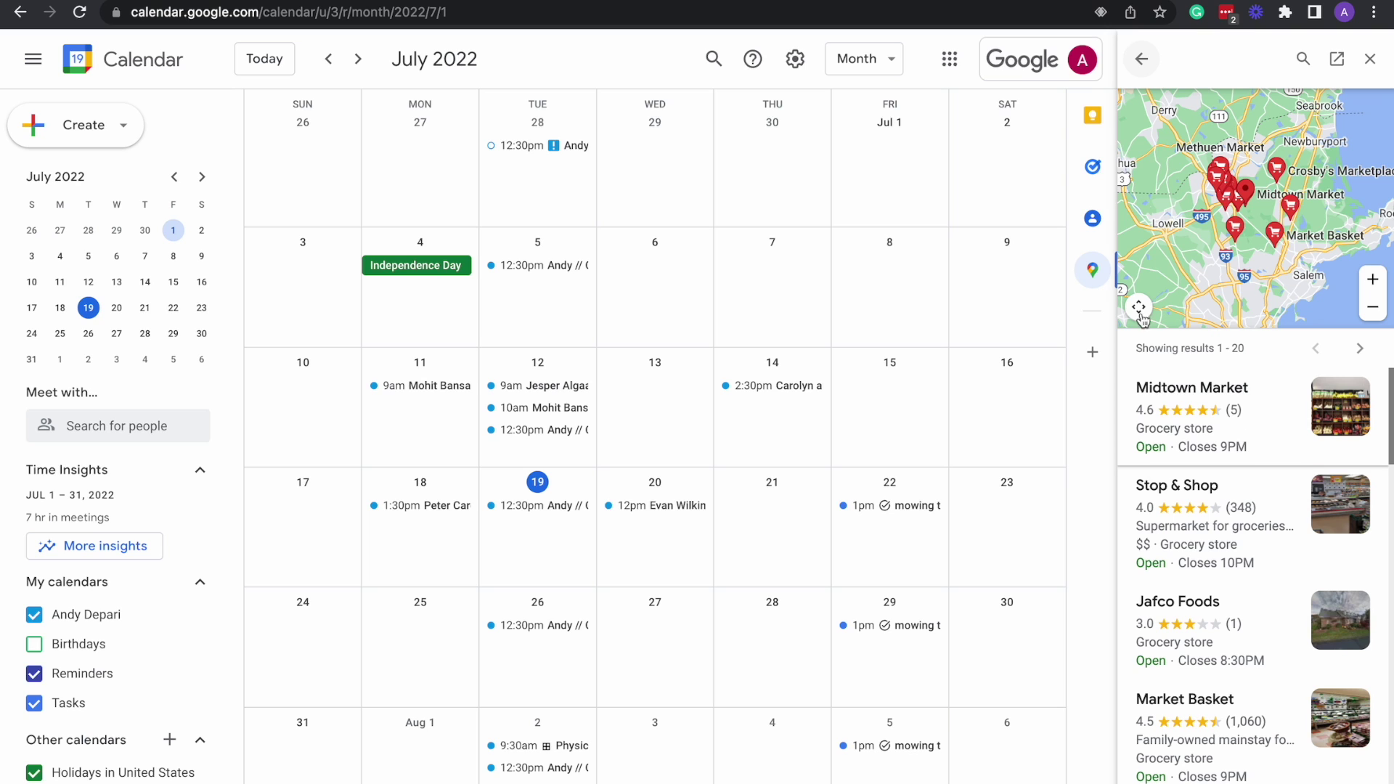
{"action": "left_click", "coordinate": [1146, 59]}
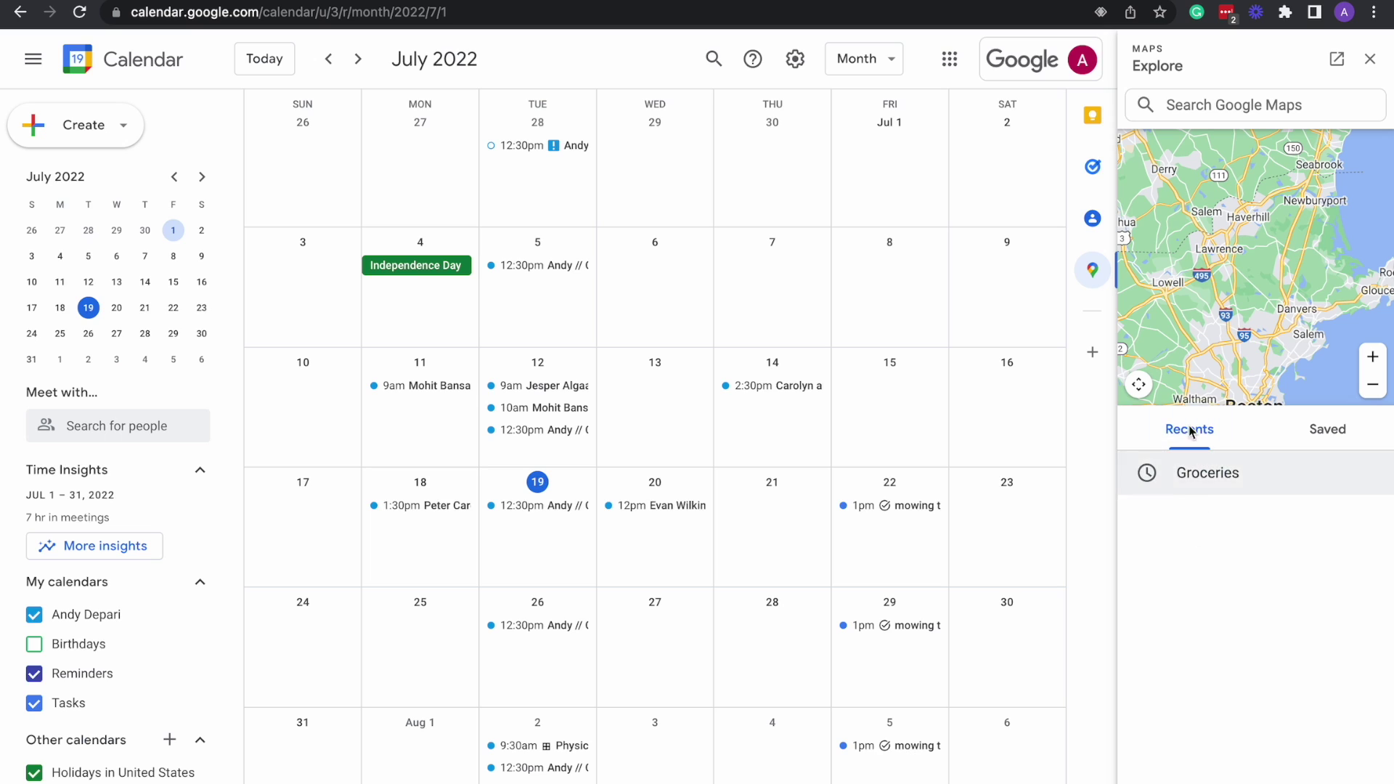
{"action": "left_click", "coordinate": [1229, 109]}
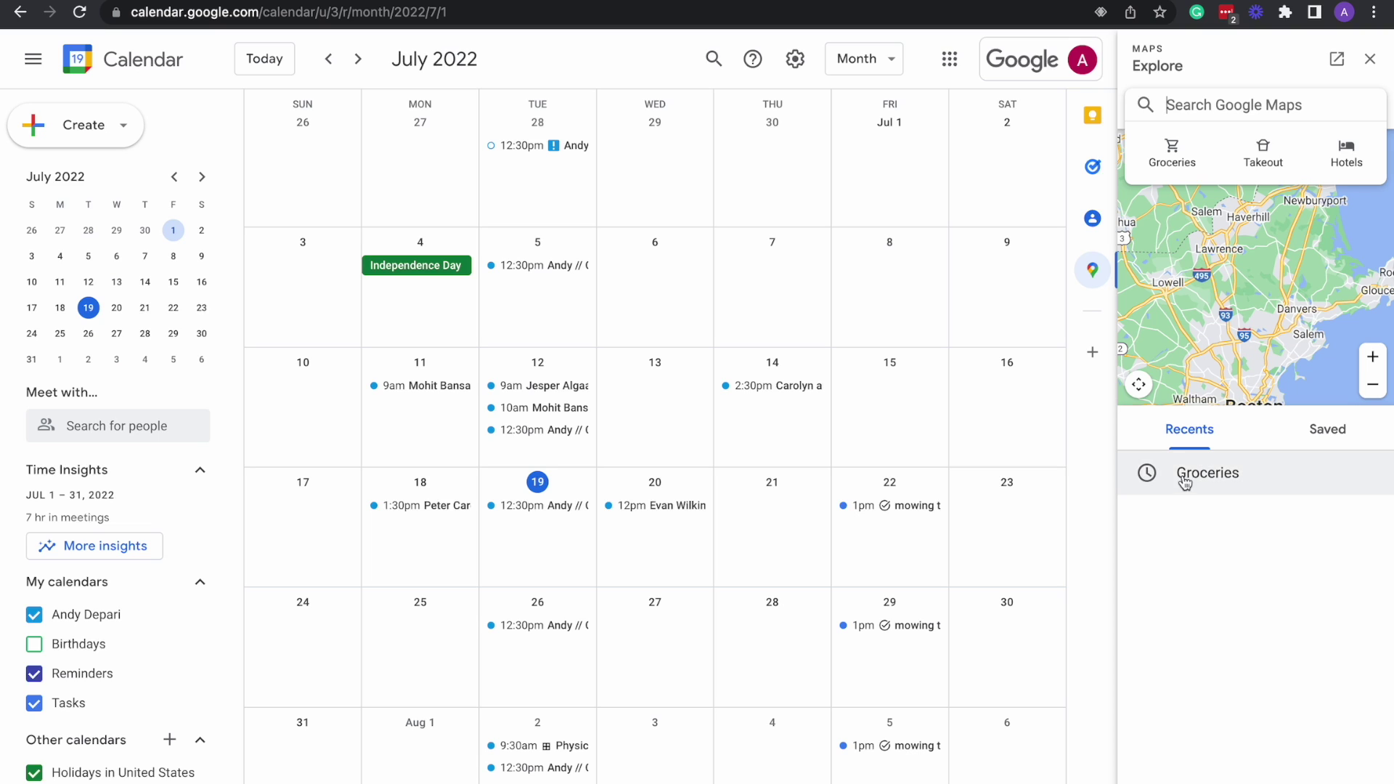
{"action": "left_click", "coordinate": [1323, 438]}
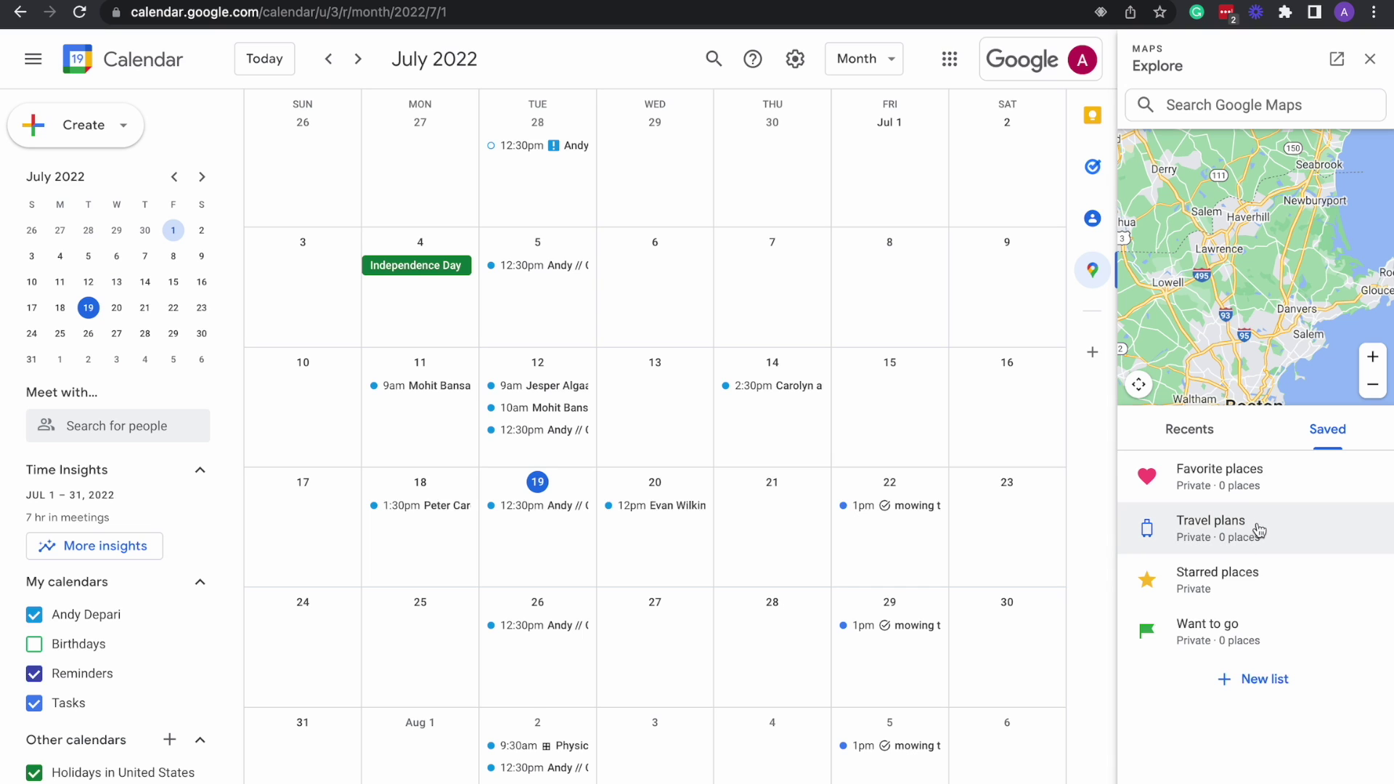
View the saved lists on full Google Maps, then go back to the Calendar tab.
{"action": "left_click", "coordinate": [1232, 679]}
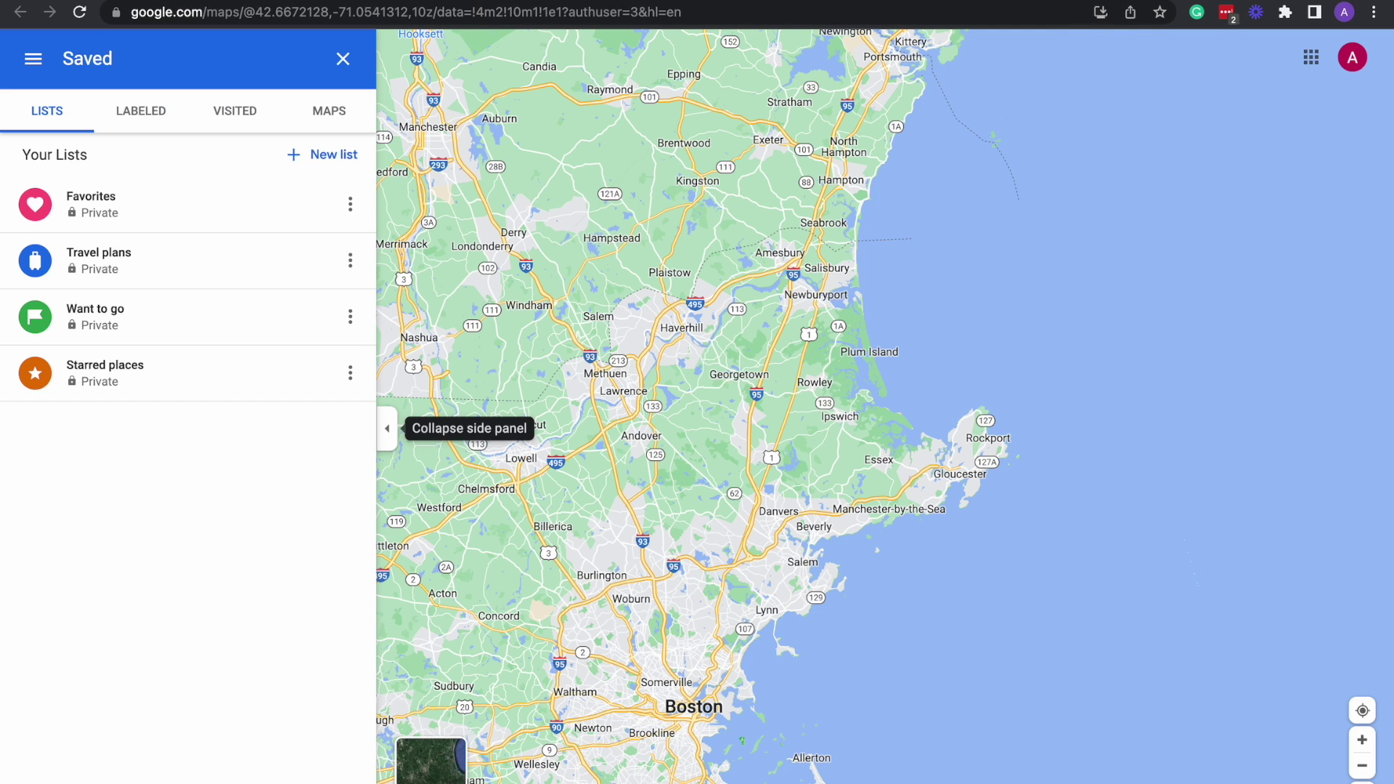
{"action": "left_click", "coordinate": [342, 12]}
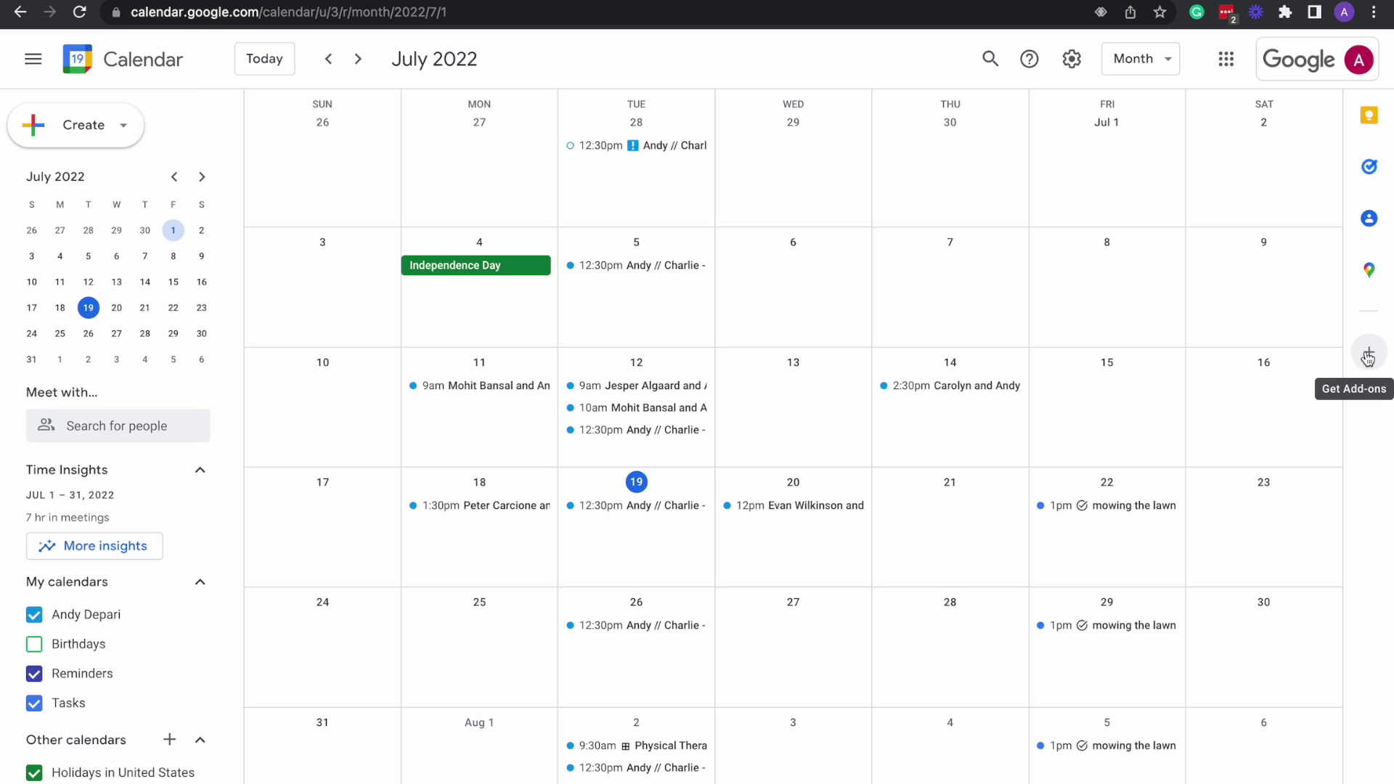
Open the Workspace Marketplace Calendar add-ons and scroll through the add-on grid.
{"action": "left_click", "coordinate": [1368, 359]}
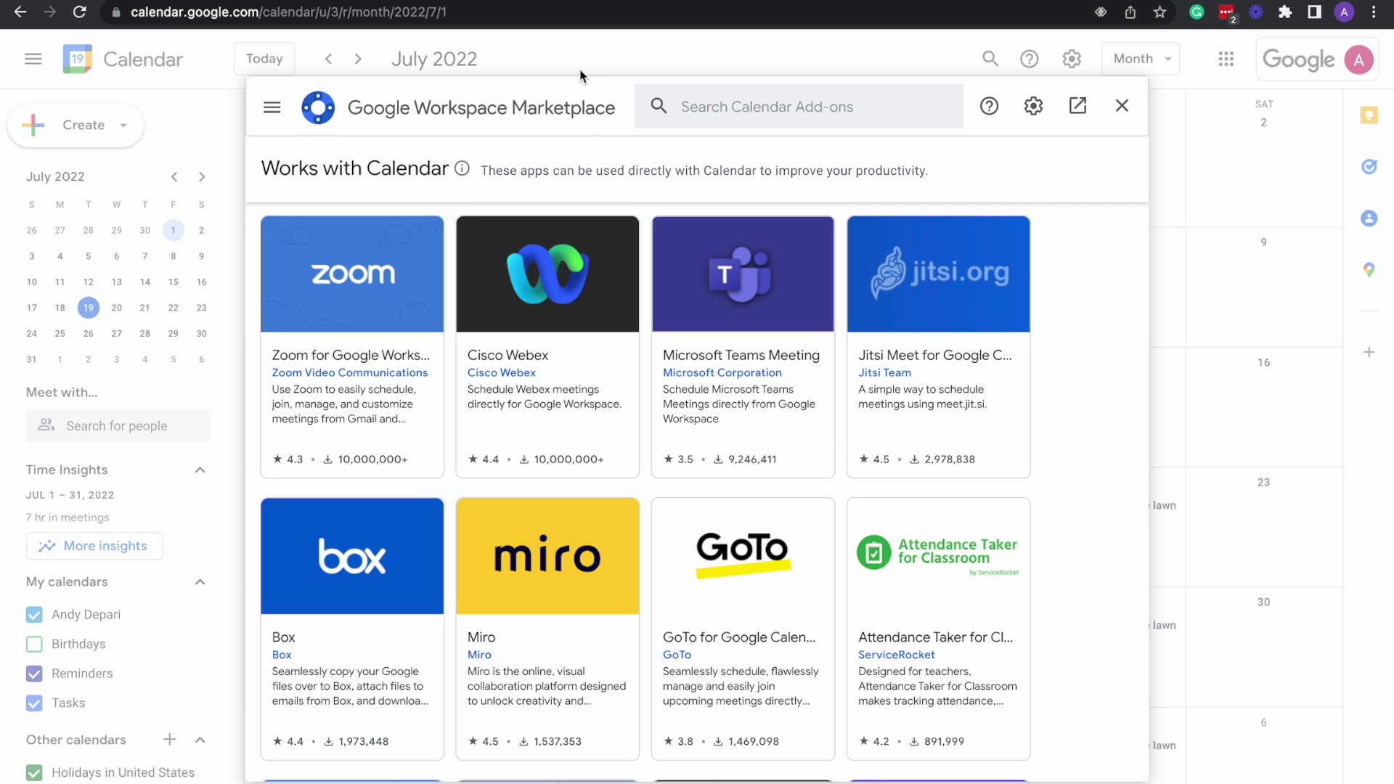
{"action": "scroll", "coordinate": [639, 344], "scroll_direction": "down", "scroll_amount": 1}
{"action": "scroll", "coordinate": [795, 498], "scroll_direction": "down", "scroll_amount": 5}
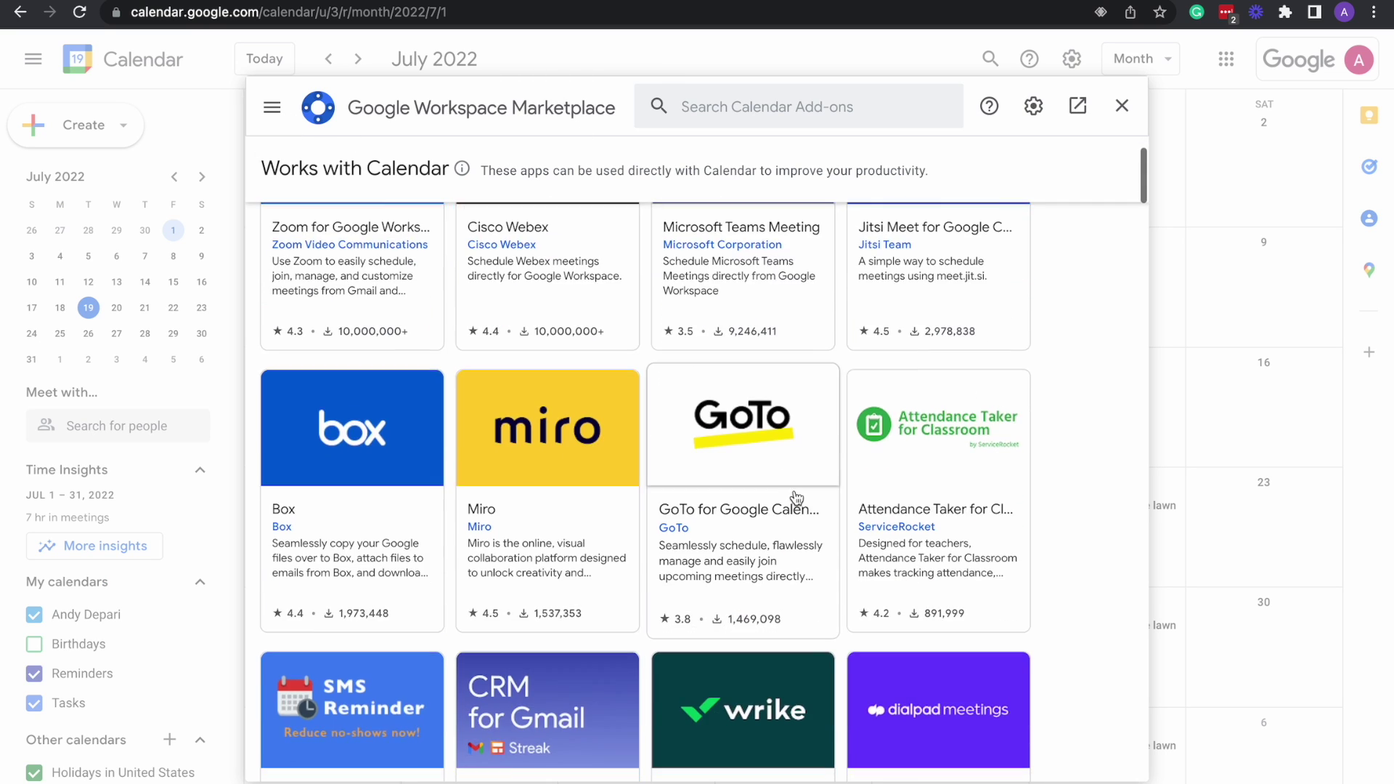
{"action": "scroll", "coordinate": [792, 498], "scroll_direction": "down", "scroll_amount": 1}
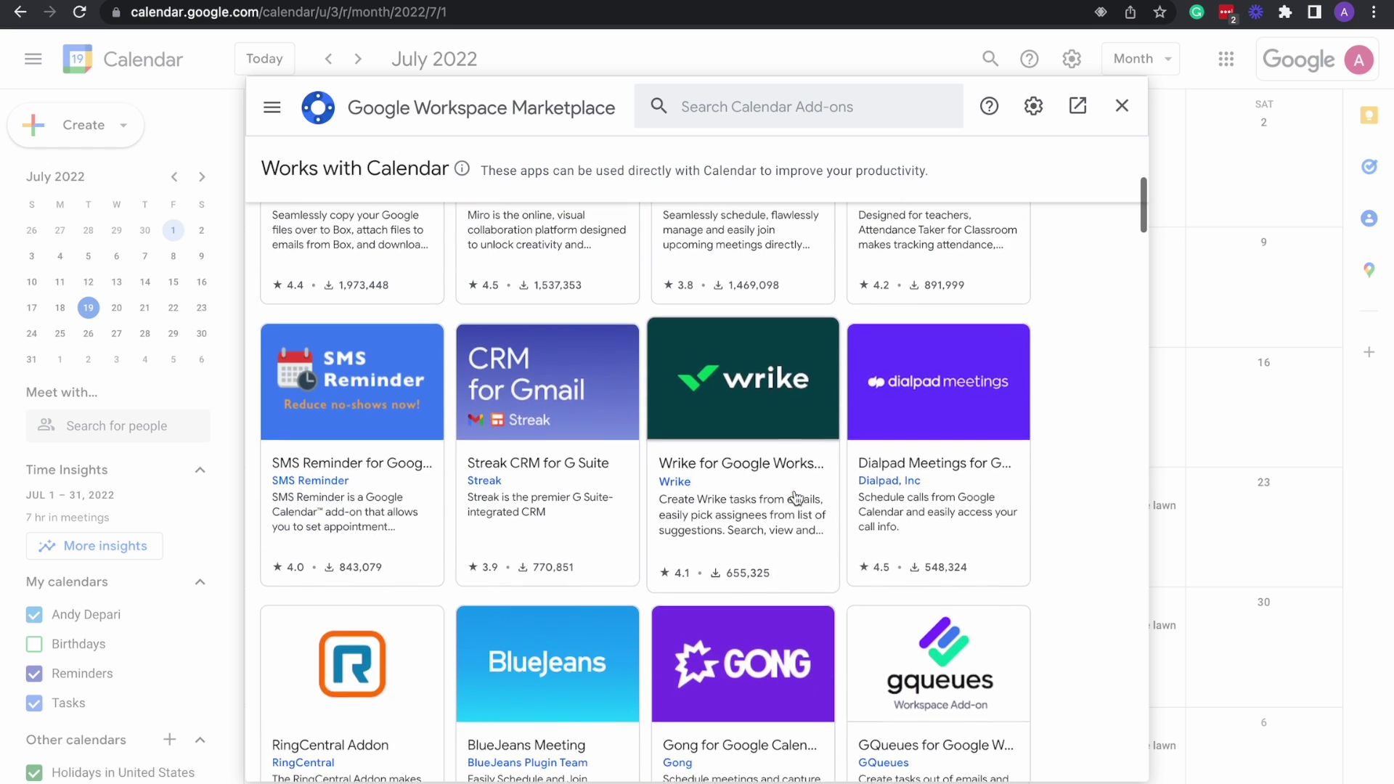
{"action": "scroll", "coordinate": [792, 498], "scroll_direction": "up", "scroll_amount": 6}
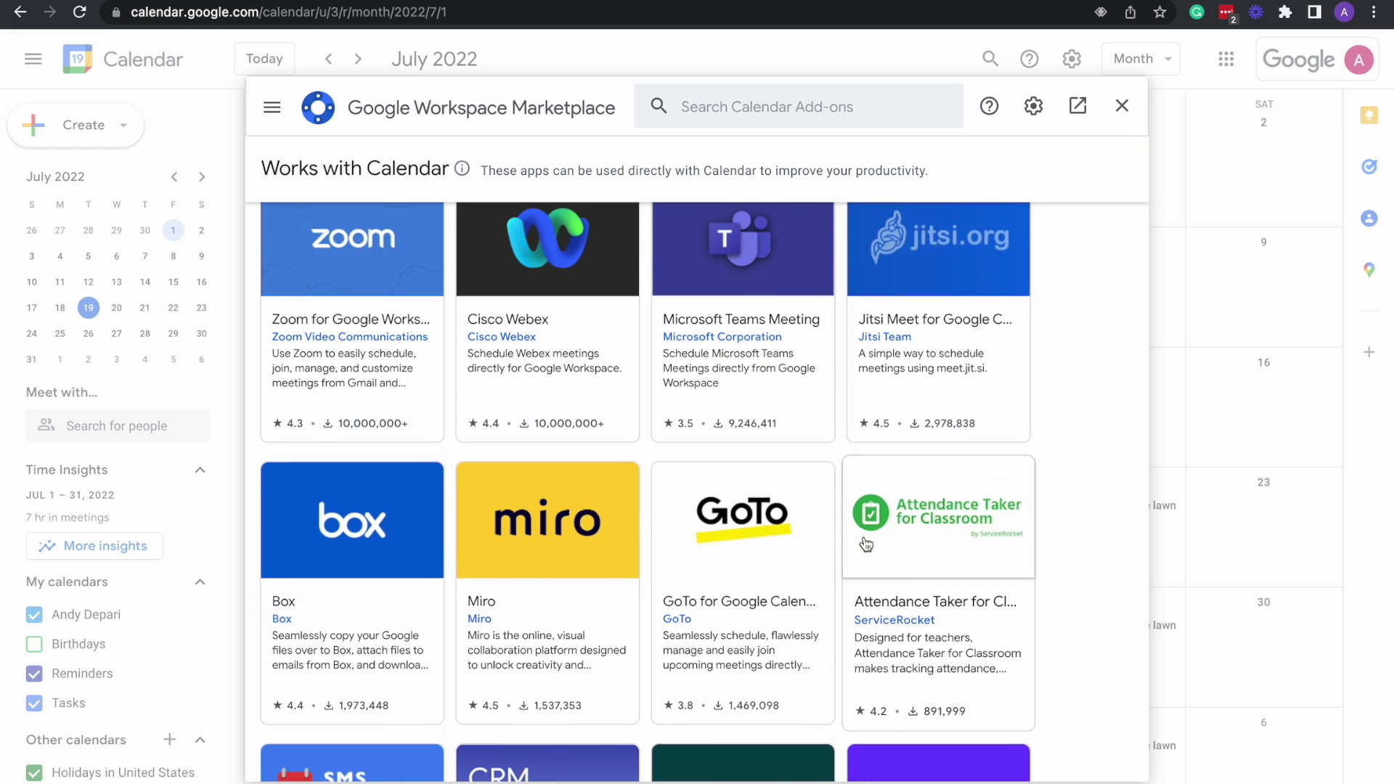
{"action": "scroll", "coordinate": [927, 486], "scroll_direction": "down", "scroll_amount": 3}
{"action": "scroll", "coordinate": [866, 544], "scroll_direction": "down", "scroll_amount": 3}
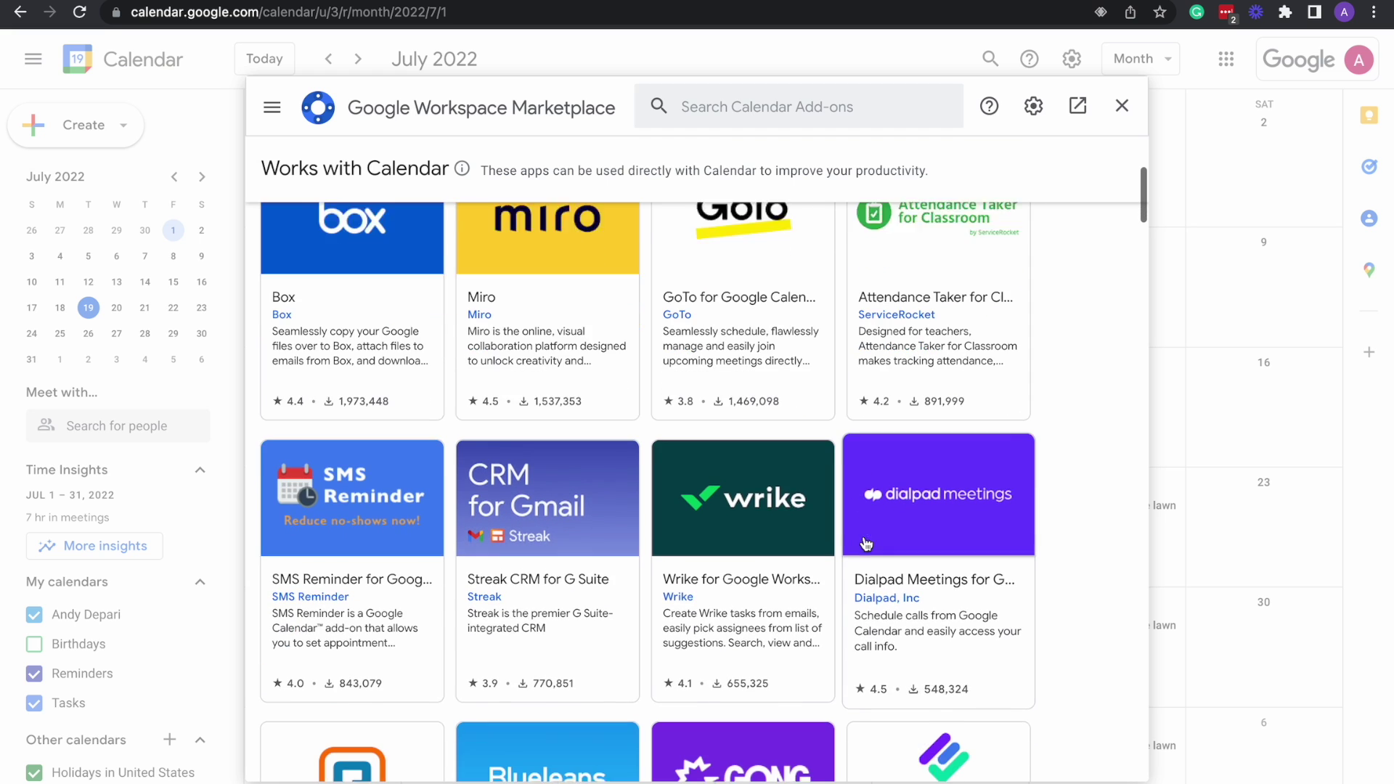
{"action": "scroll", "coordinate": [866, 544], "scroll_direction": "up", "scroll_amount": 1}
{"action": "scroll", "coordinate": [865, 543], "scroll_direction": "up", "scroll_amount": 6}
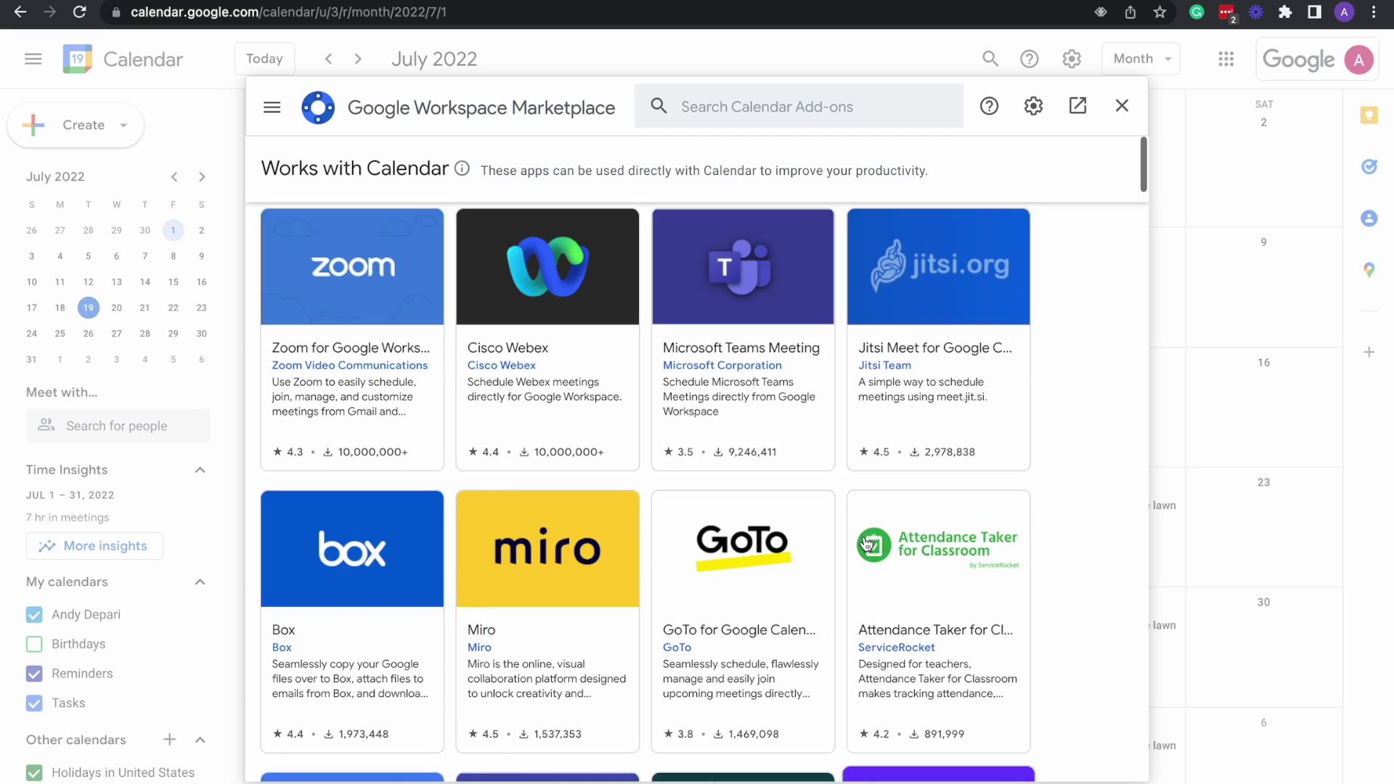
{"action": "scroll", "coordinate": [869, 533], "scroll_direction": "down", "scroll_amount": 3}
{"action": "scroll", "coordinate": [869, 534], "scroll_direction": "down", "scroll_amount": 3}
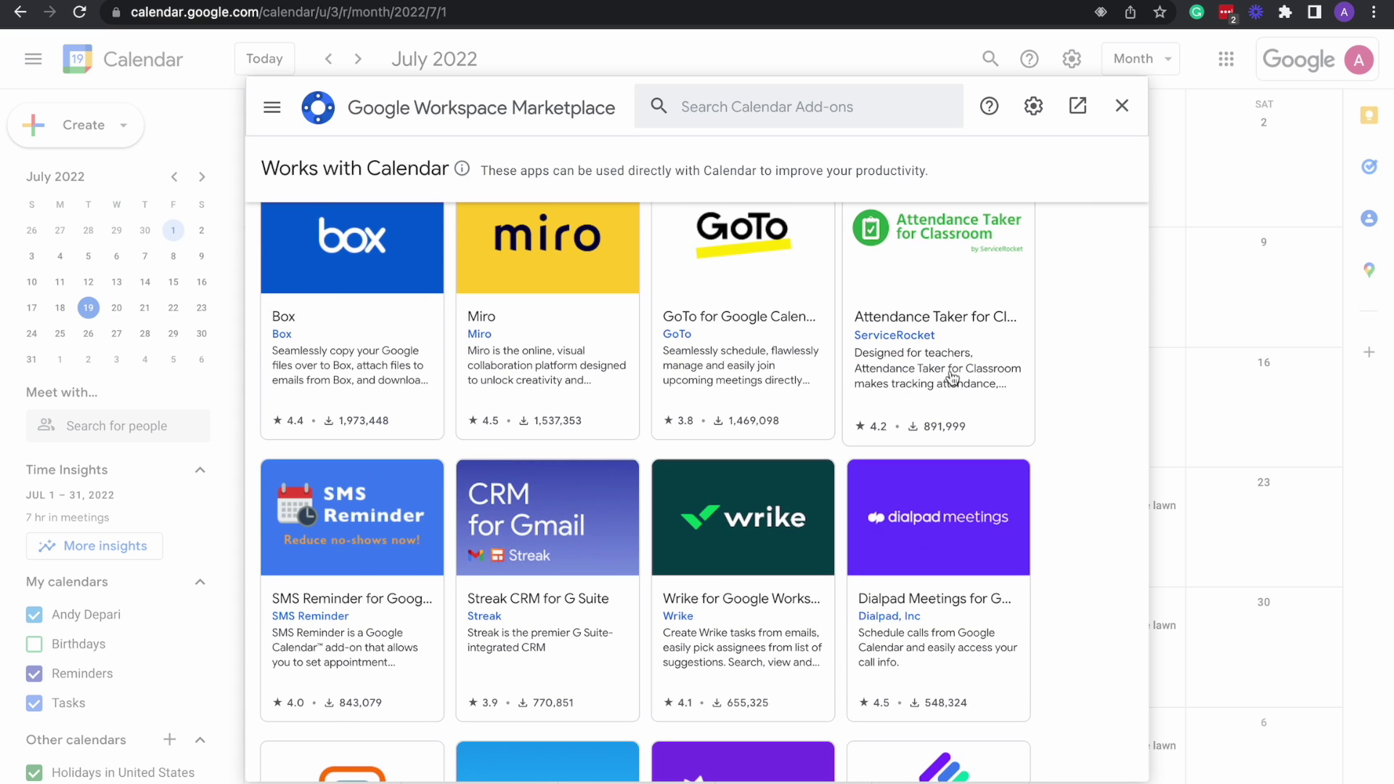
{"action": "scroll", "coordinate": [1086, 412], "scroll_direction": "down", "scroll_amount": 3}
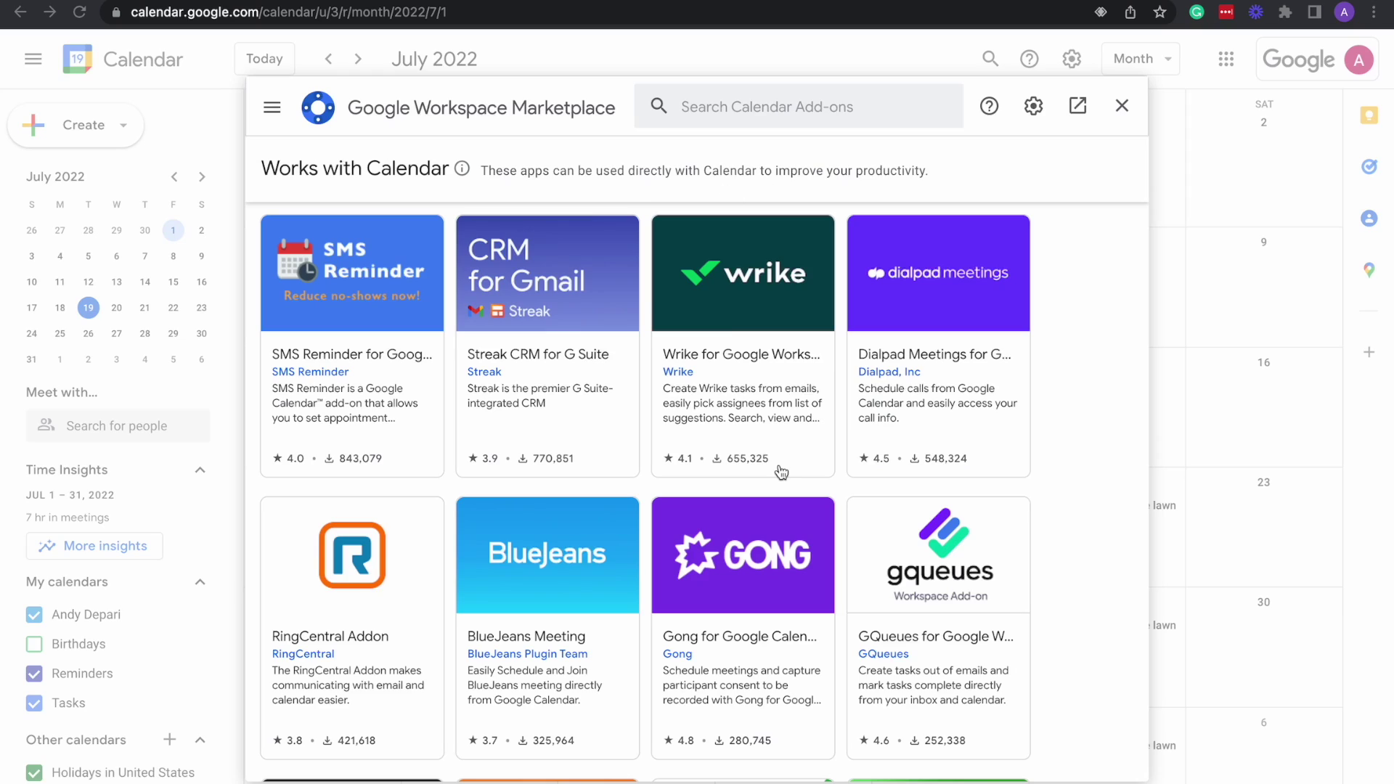
{"action": "scroll", "coordinate": [778, 473], "scroll_direction": "down", "scroll_amount": 15}
{"action": "scroll", "coordinate": [784, 480], "scroll_direction": "up", "scroll_amount": 7}
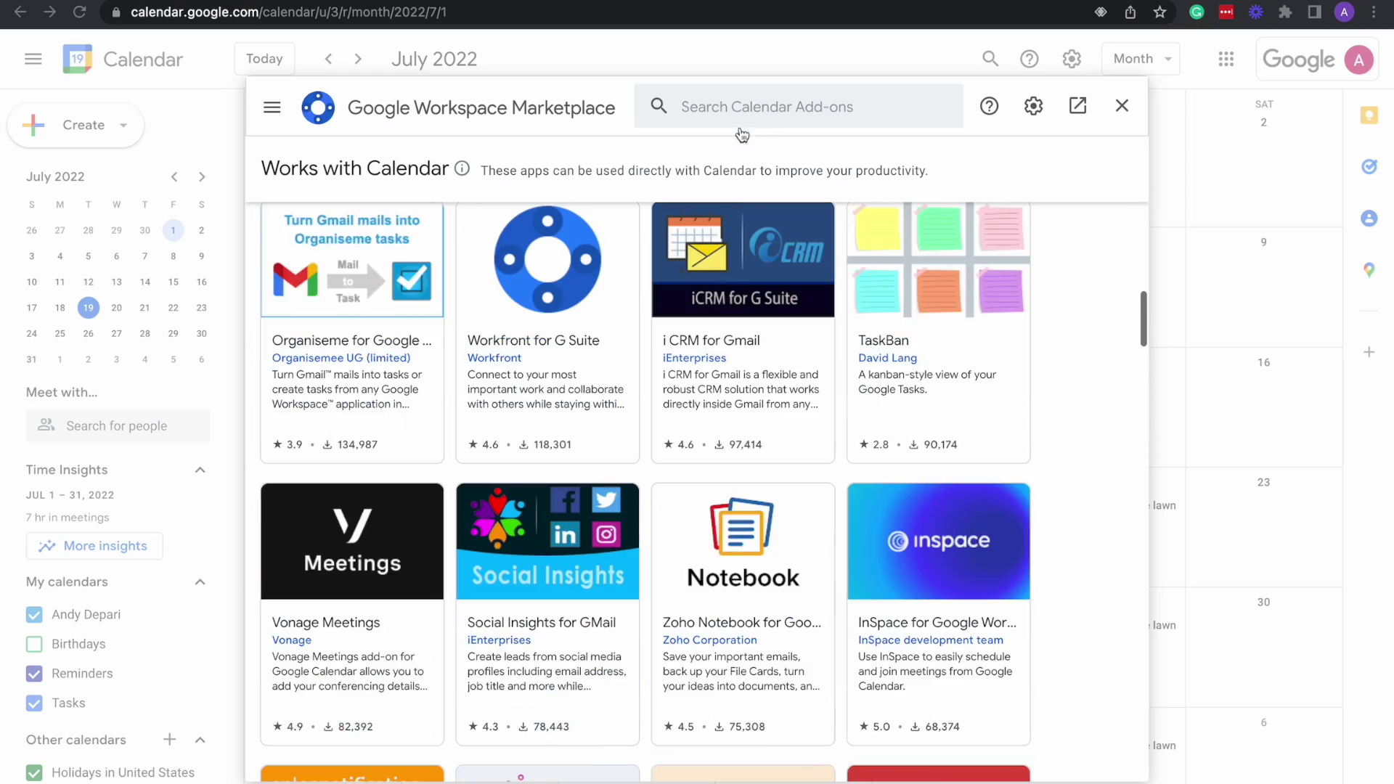
Start an add-on search, abandon it, and keep browsing the Calendar add-ons.
{"action": "left_click", "coordinate": [762, 111]}
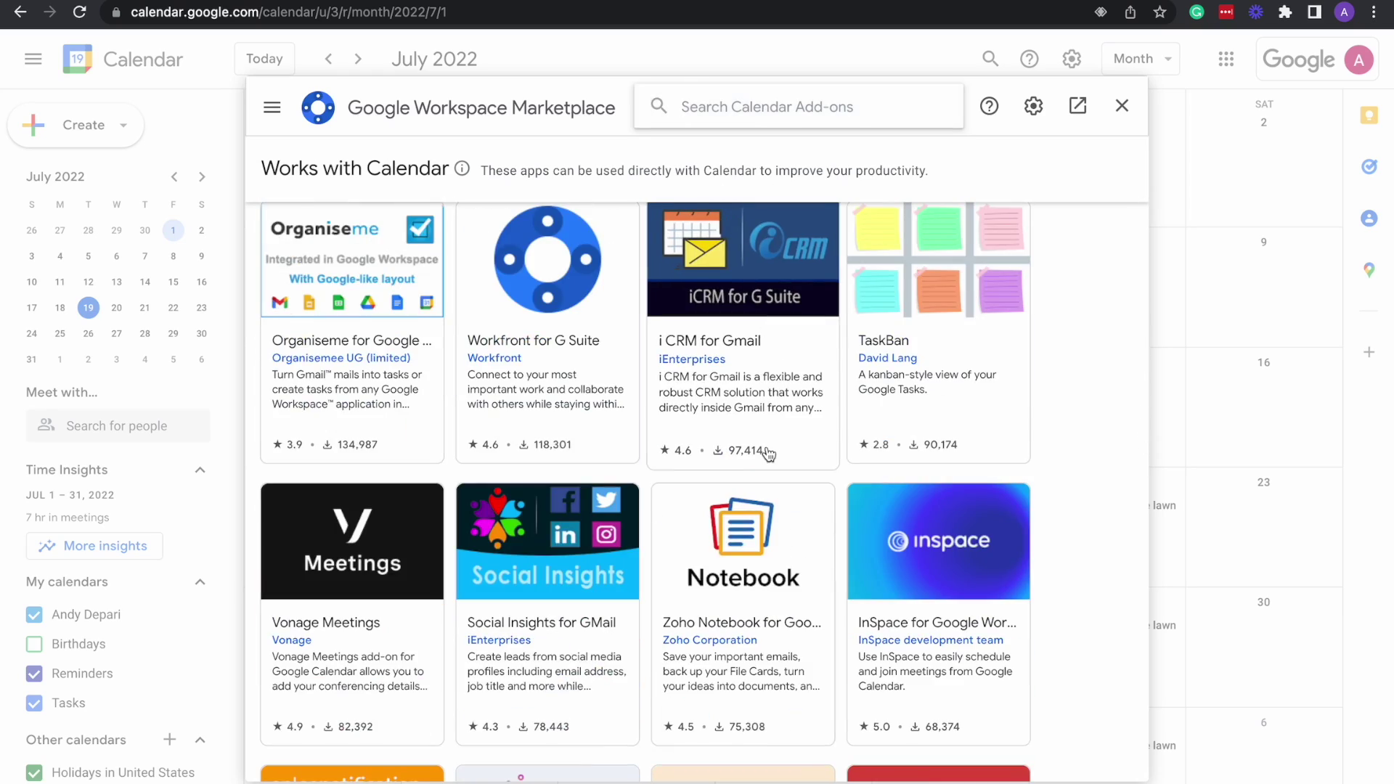
{"action": "left_click", "coordinate": [1103, 422]}
{"action": "scroll", "coordinate": [995, 456], "scroll_direction": "down", "scroll_amount": 1}
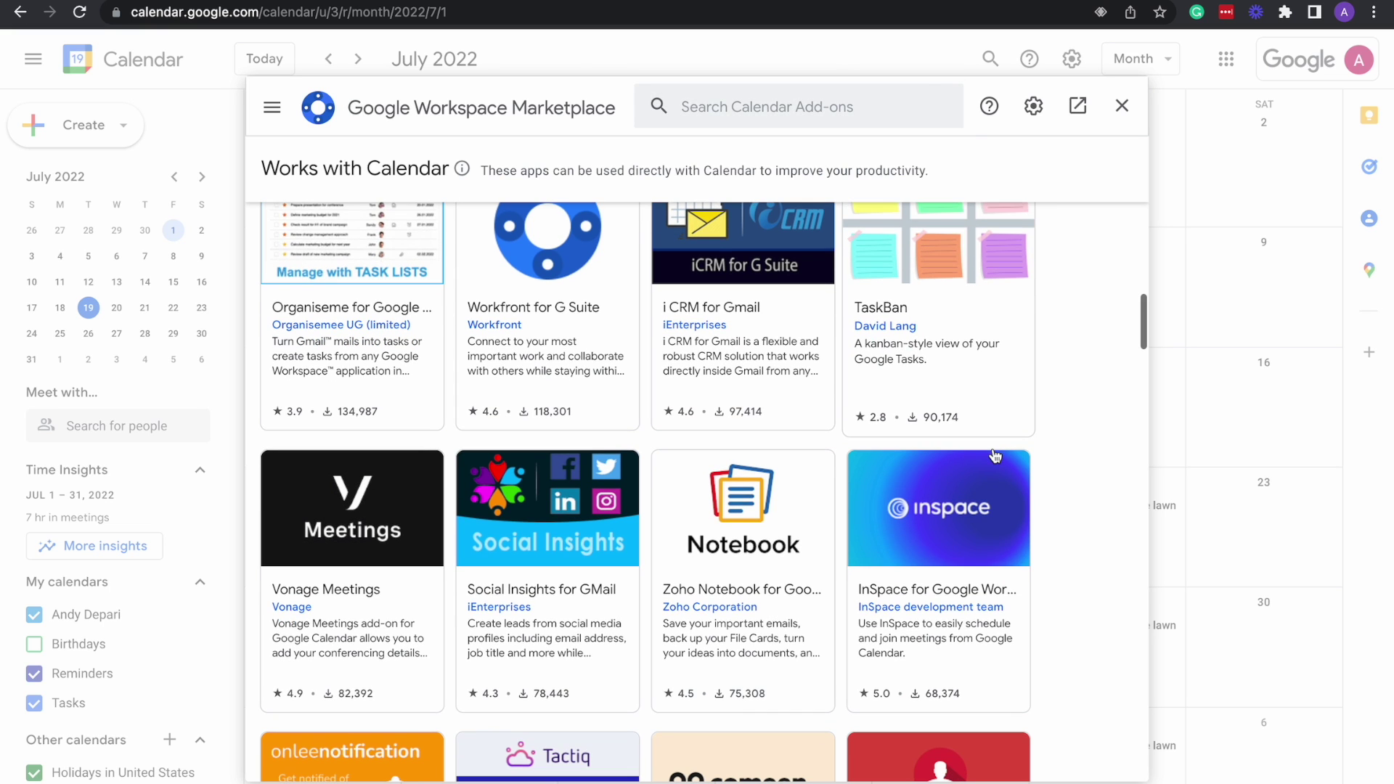
{"action": "scroll", "coordinate": [930, 385], "scroll_direction": "down", "scroll_amount": 3}
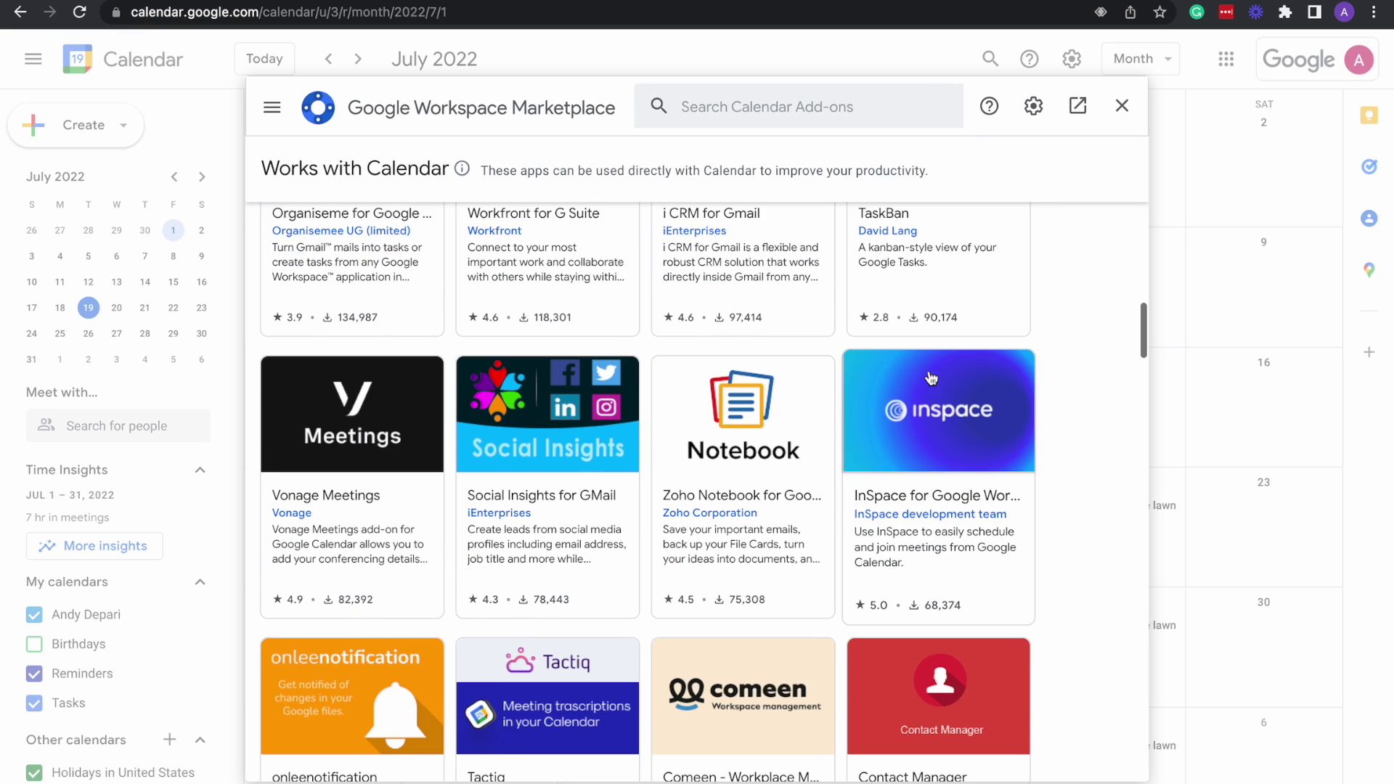
{"action": "scroll", "coordinate": [921, 413], "scroll_direction": "down", "scroll_amount": 4}
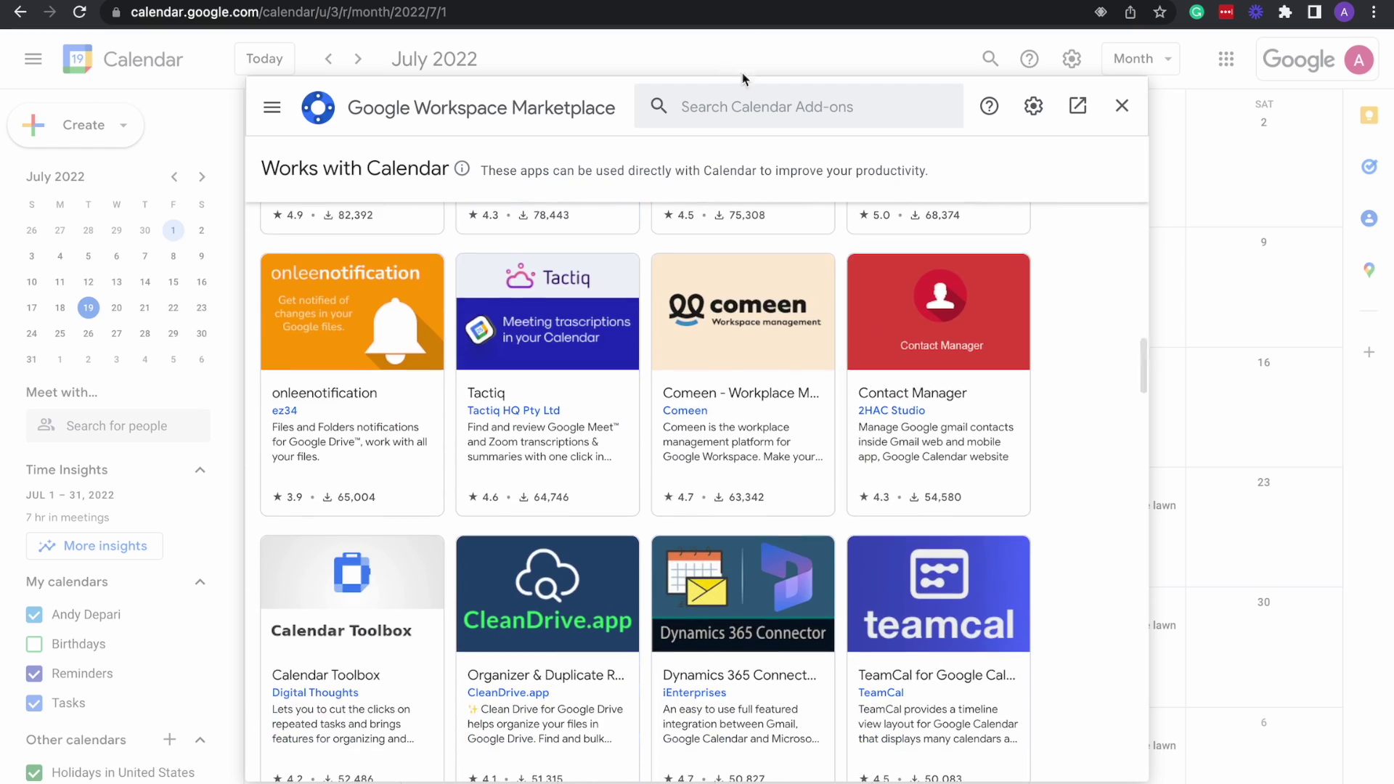
{"action": "scroll", "coordinate": [820, 358], "scroll_direction": "down", "scroll_amount": 7}
{"action": "scroll", "coordinate": [820, 358], "scroll_direction": "up", "scroll_amount": 19}
{"action": "scroll", "coordinate": [820, 358], "scroll_direction": "up", "scroll_amount": 10}
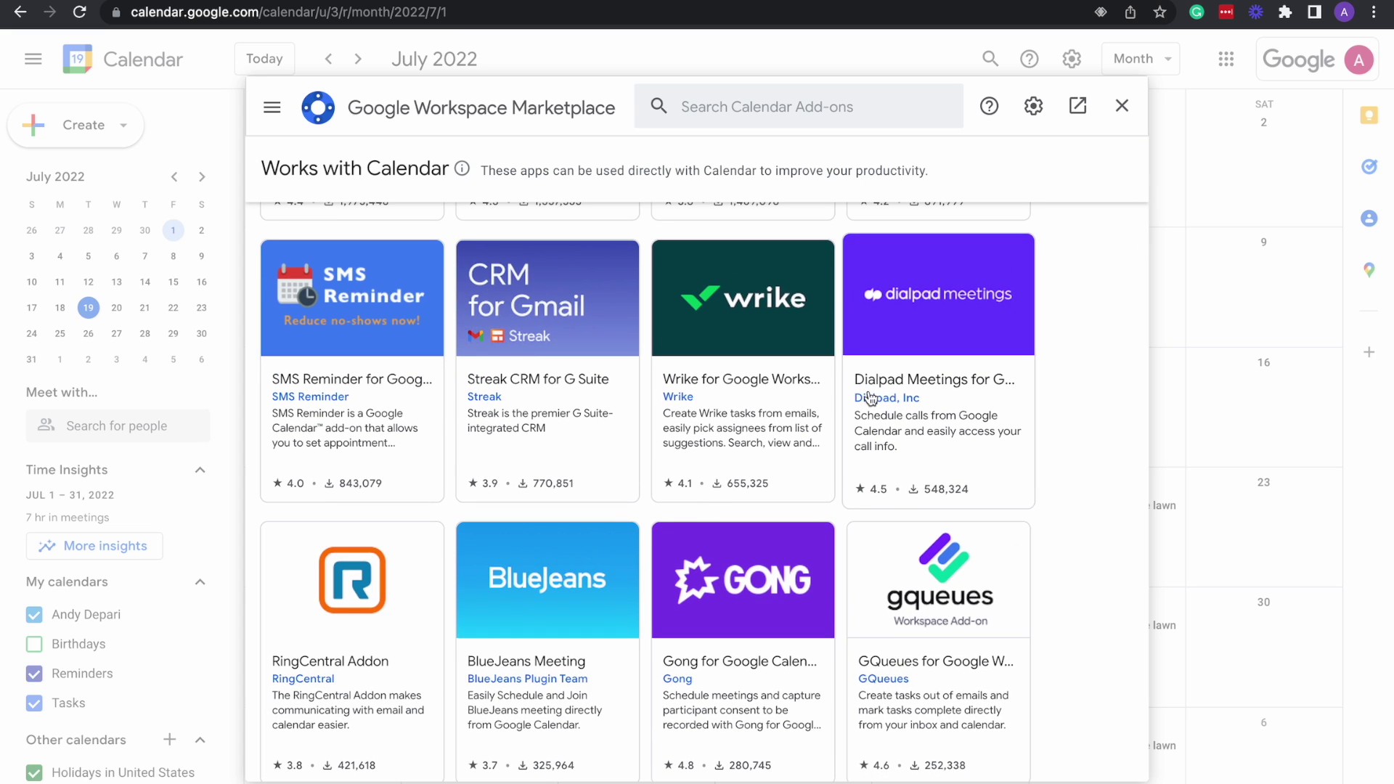
{"action": "scroll", "coordinate": [883, 465], "scroll_direction": "down", "scroll_amount": 1}
{"action": "scroll", "coordinate": [872, 406], "scroll_direction": "up", "scroll_amount": 1}
{"action": "scroll", "coordinate": [871, 420], "scroll_direction": "up", "scroll_amount": 4}
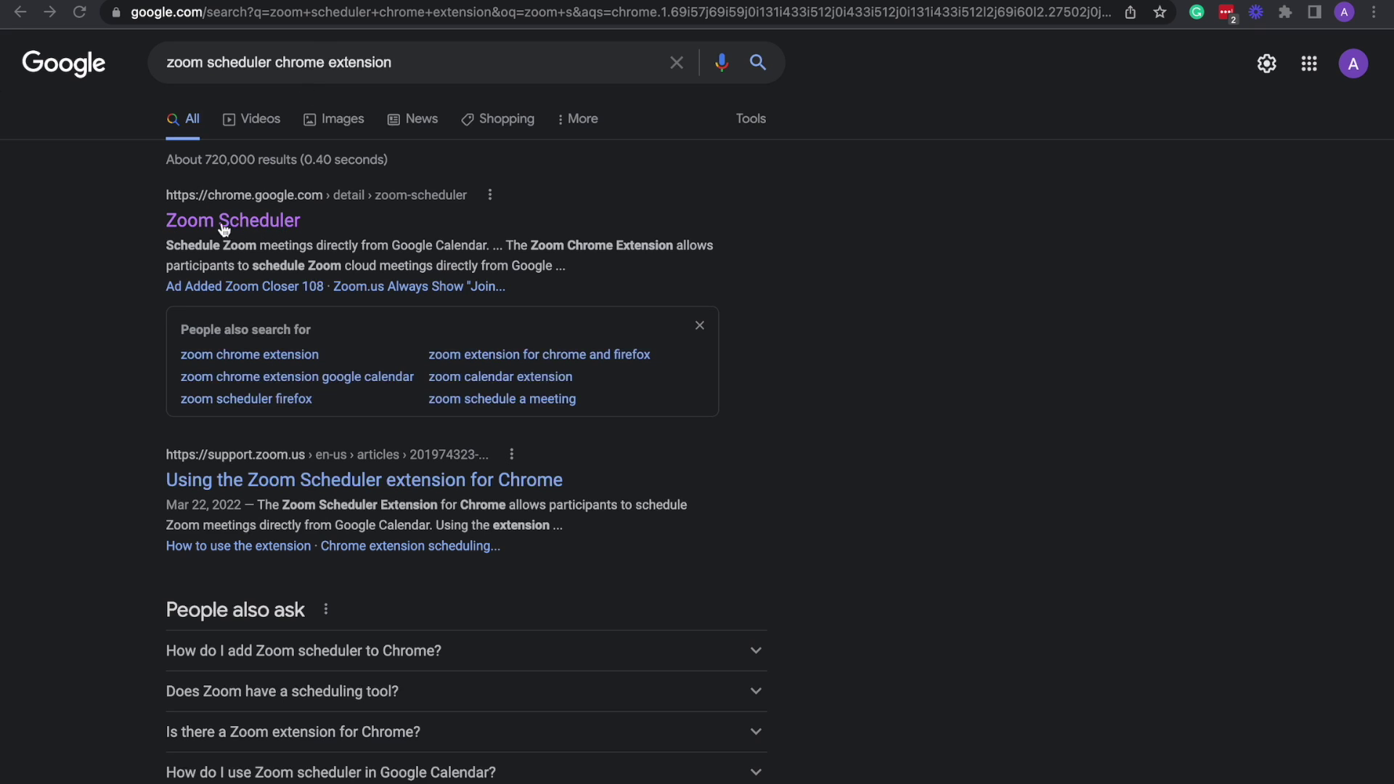
Open the Zoom Scheduler Chrome Web Store listing and scroll through its details.
{"action": "left_click", "coordinate": [269, 221]}
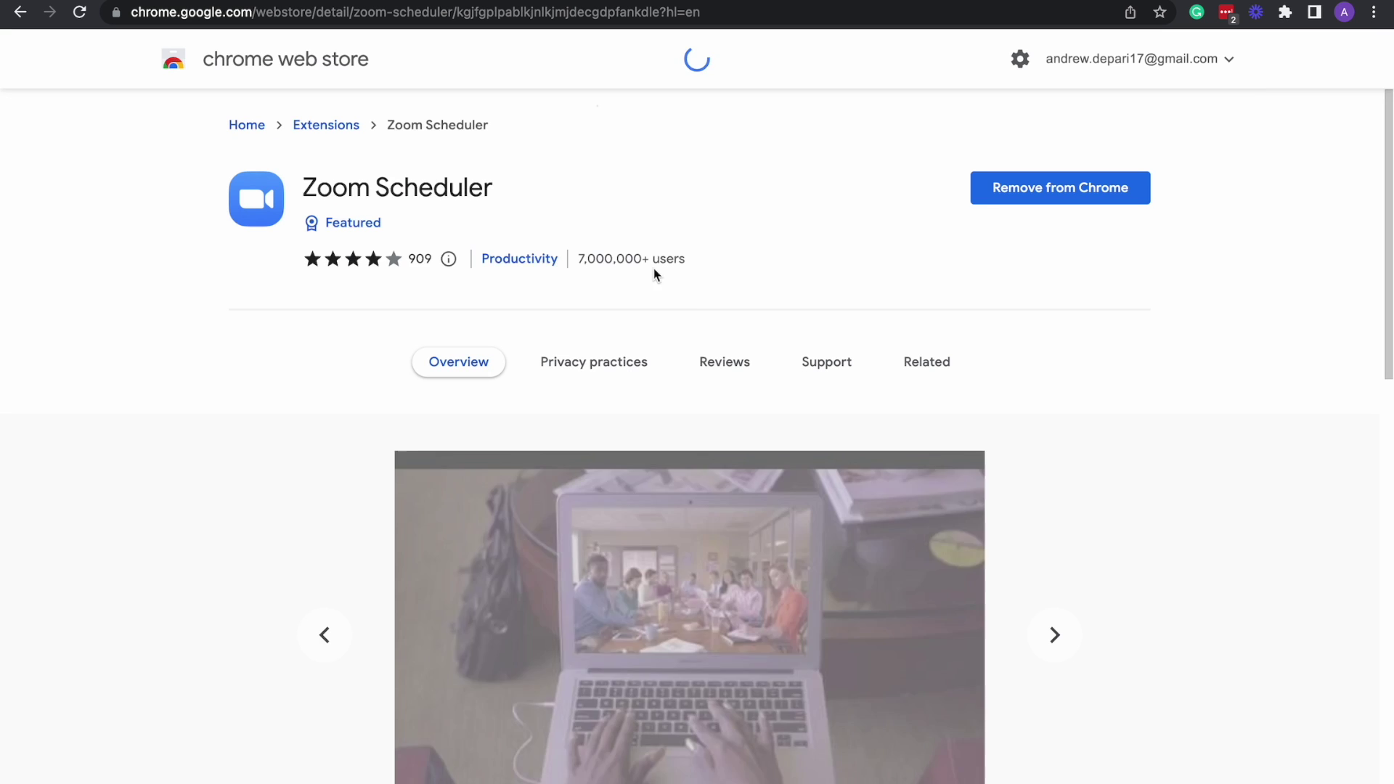
{"action": "scroll", "coordinate": [828, 327], "scroll_direction": "down", "scroll_amount": 2}
{"action": "scroll", "coordinate": [828, 323], "scroll_direction": "down", "scroll_amount": 3}
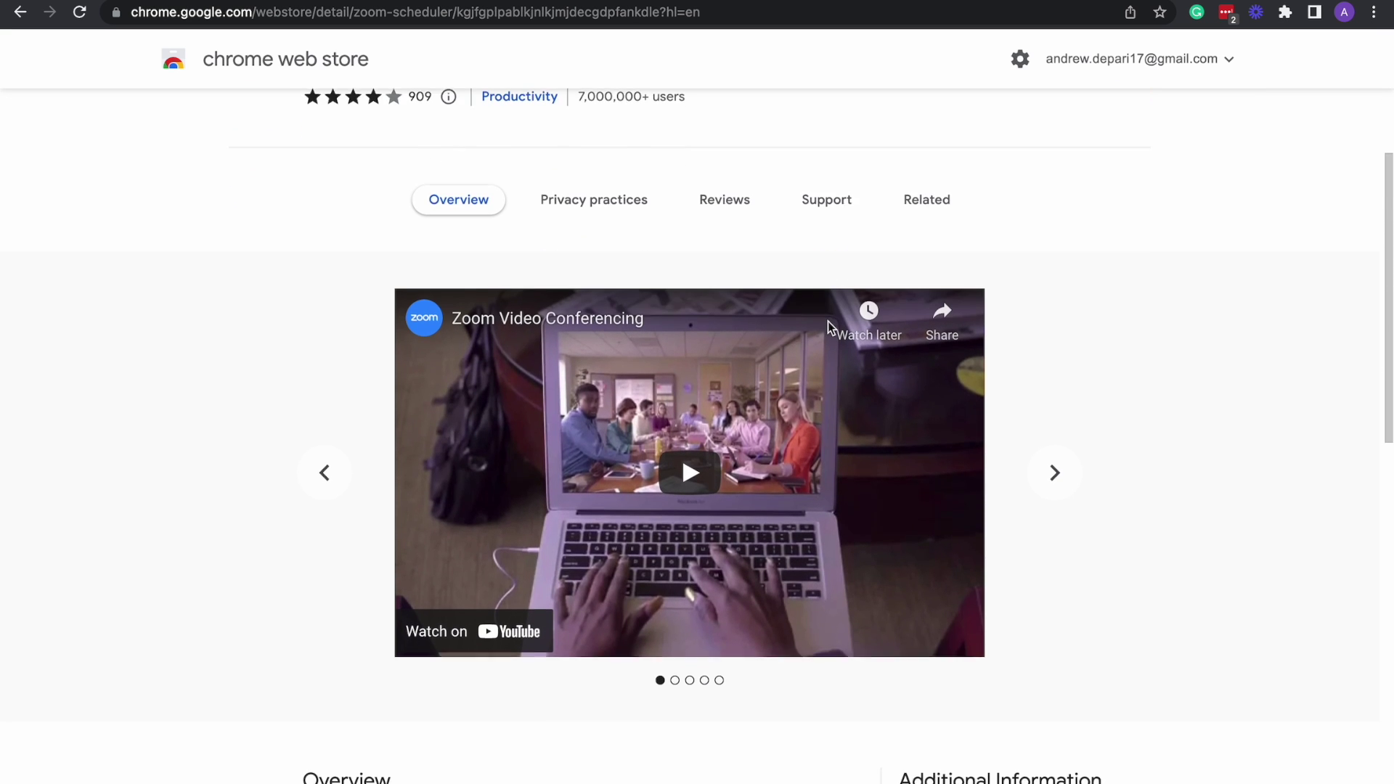
{"action": "scroll", "coordinate": [828, 322], "scroll_direction": "up", "scroll_amount": 3}
{"action": "scroll", "coordinate": [827, 329], "scroll_direction": "up", "scroll_amount": 2}
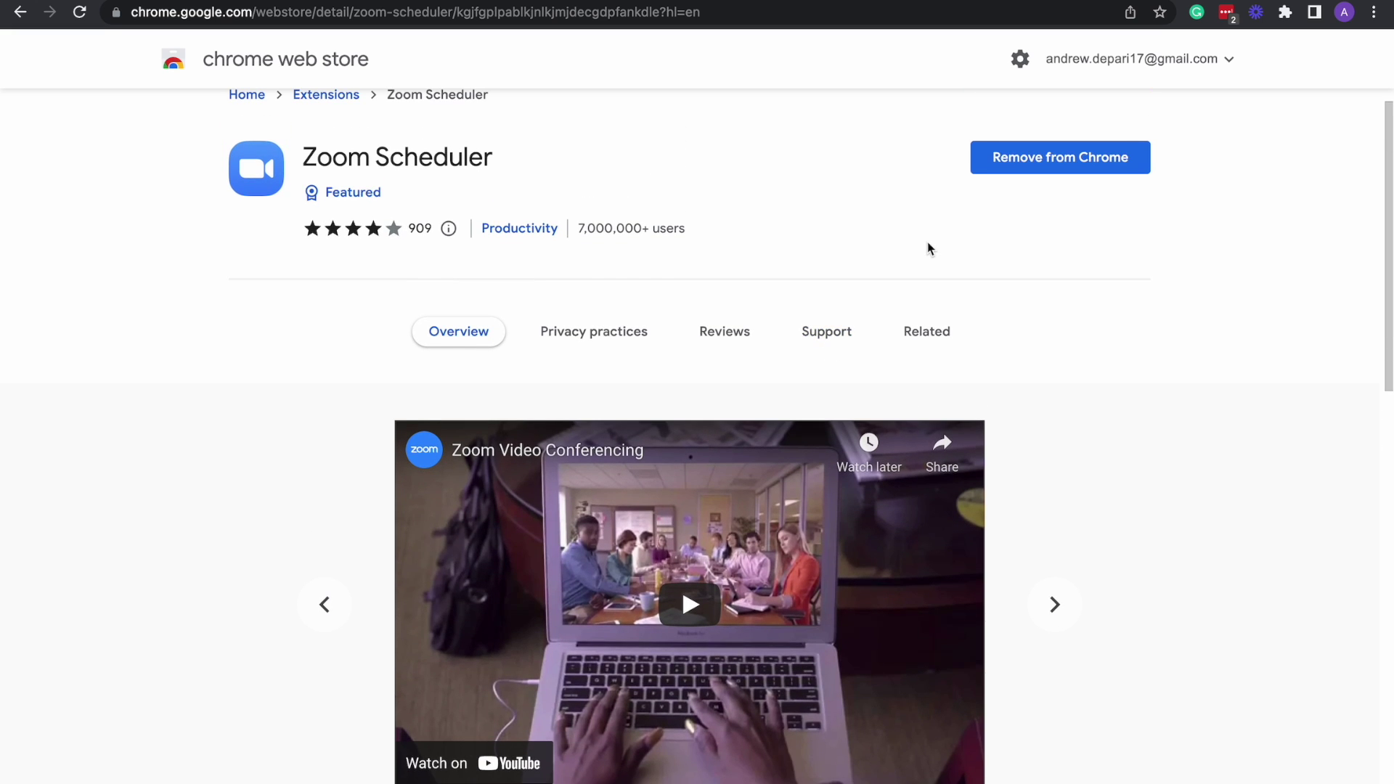
{"action": "scroll", "coordinate": [928, 244], "scroll_direction": "down", "scroll_amount": 1}
{"action": "scroll", "coordinate": [1091, 288], "scroll_direction": "down", "scroll_amount": 1}
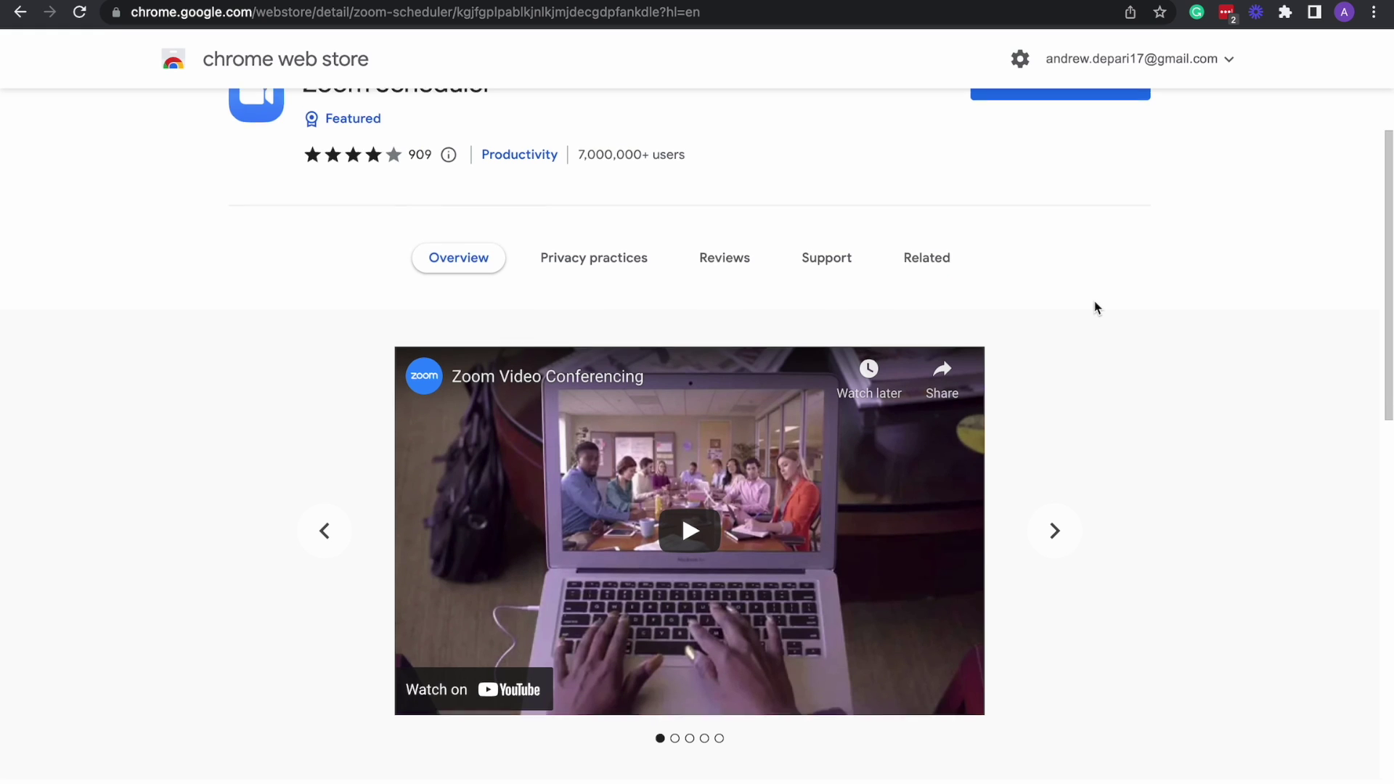
{"action": "scroll", "coordinate": [1097, 307], "scroll_direction": "down", "scroll_amount": 1}
{"action": "scroll", "coordinate": [1097, 308], "scroll_direction": "up", "scroll_amount": 1}
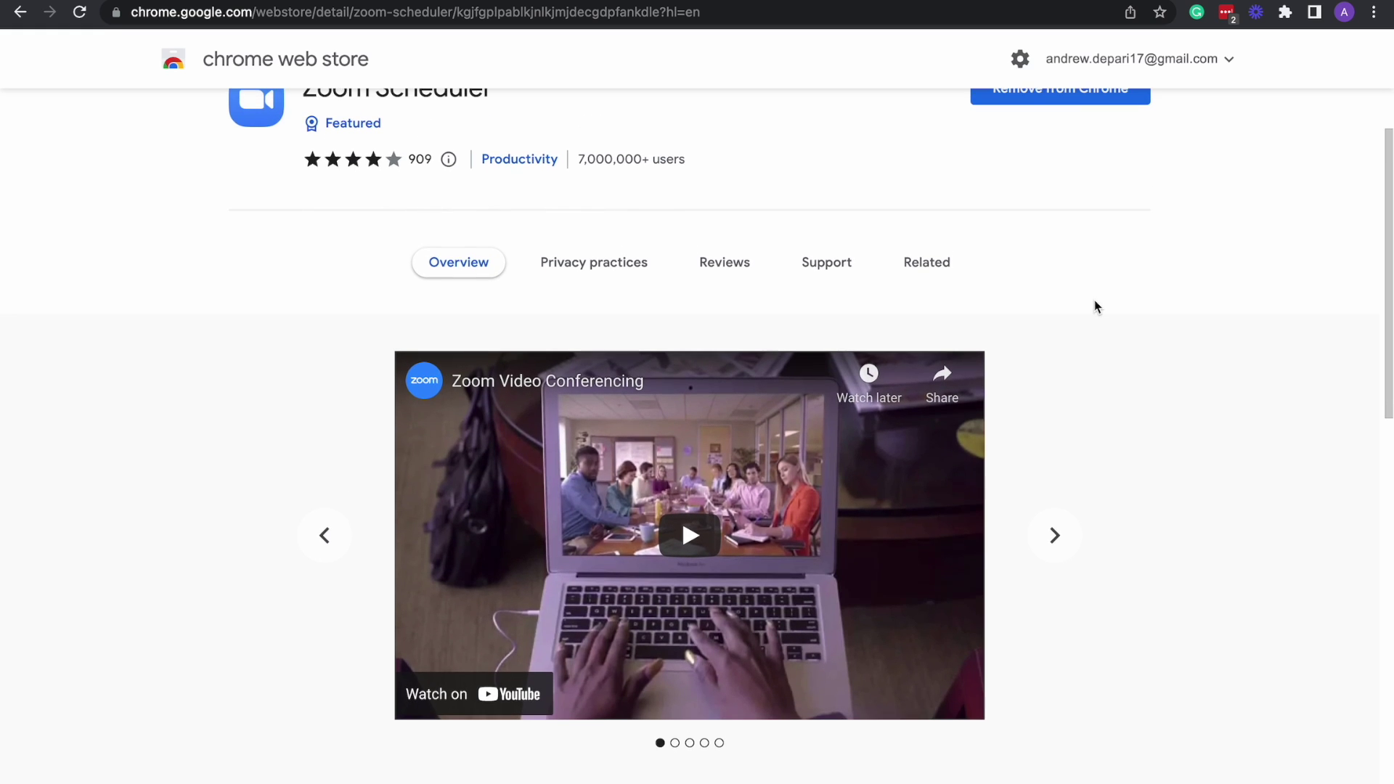
Confirm Zoom Scheduler shows Remove from Chrome, then return to the Google Calendar tab.
{"action": "scroll", "coordinate": [1141, 299], "scroll_direction": "down", "scroll_amount": 1}
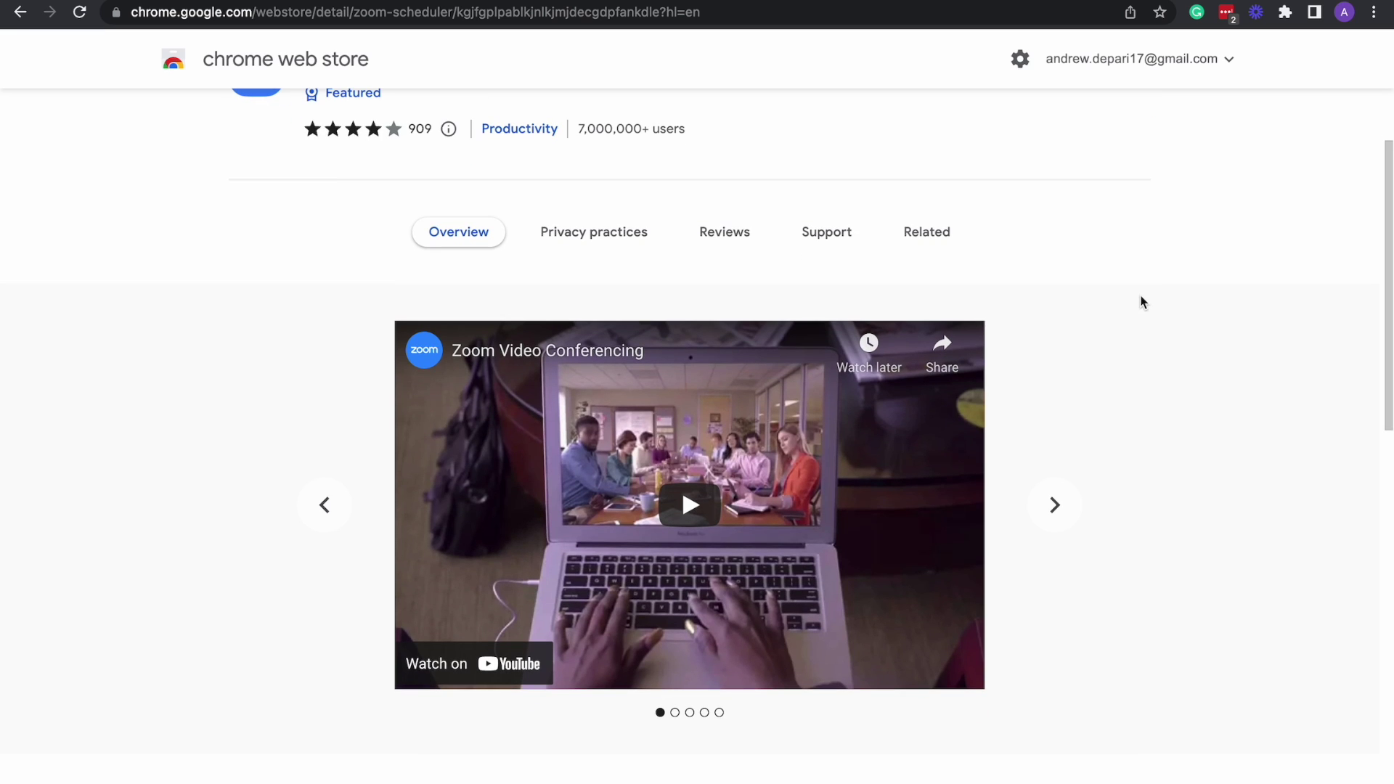
{"action": "scroll", "coordinate": [1192, 372], "scroll_direction": "down", "scroll_amount": 5}
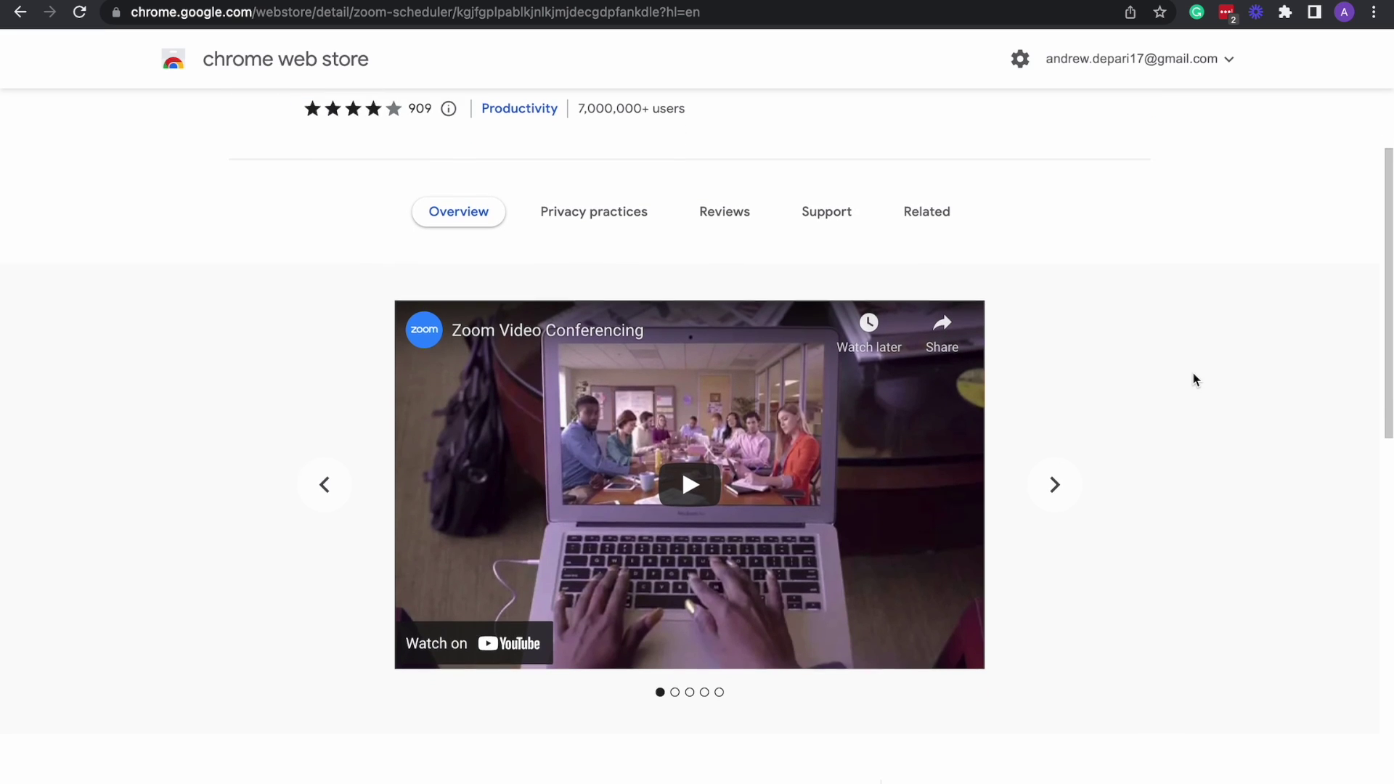
{"action": "scroll", "coordinate": [1192, 372], "scroll_direction": "down", "scroll_amount": 2}
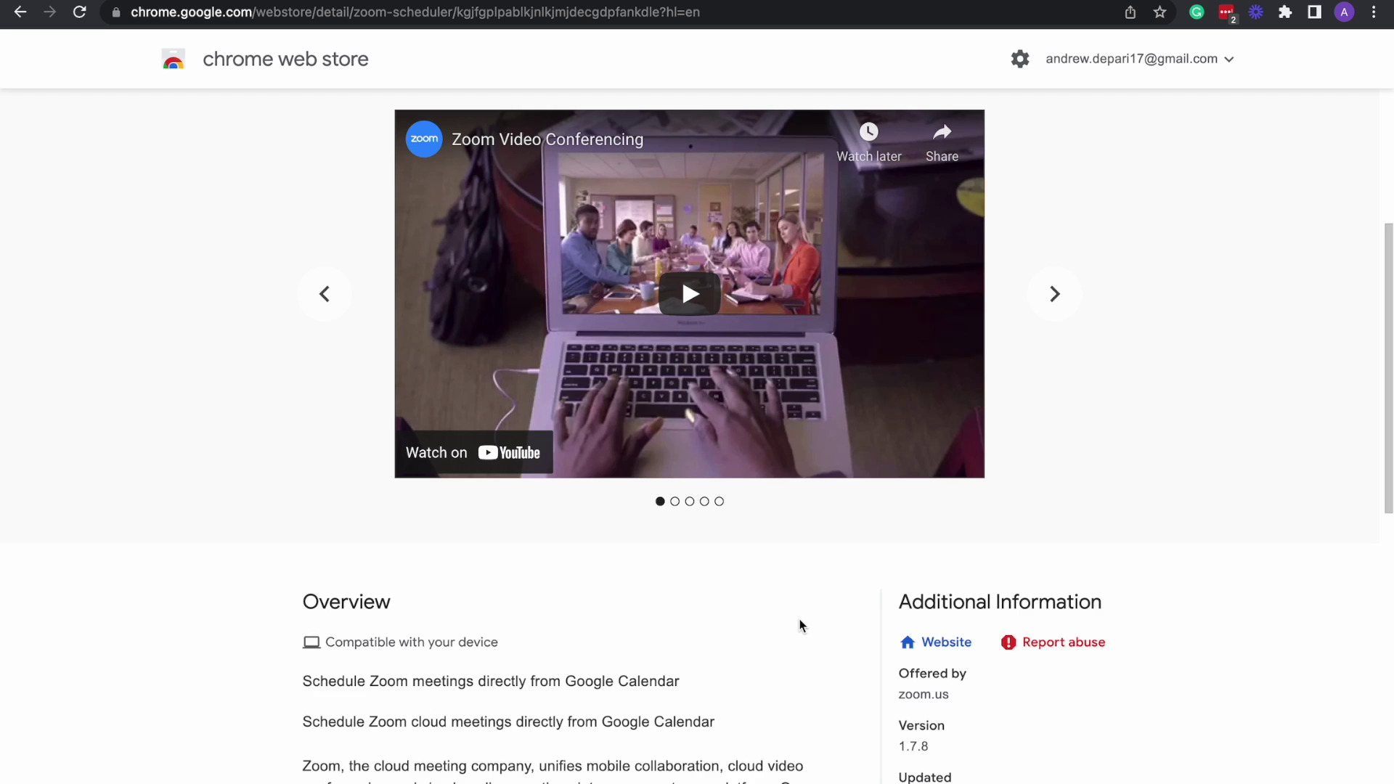
{"action": "scroll", "coordinate": [799, 626], "scroll_direction": "down", "scroll_amount": 1}
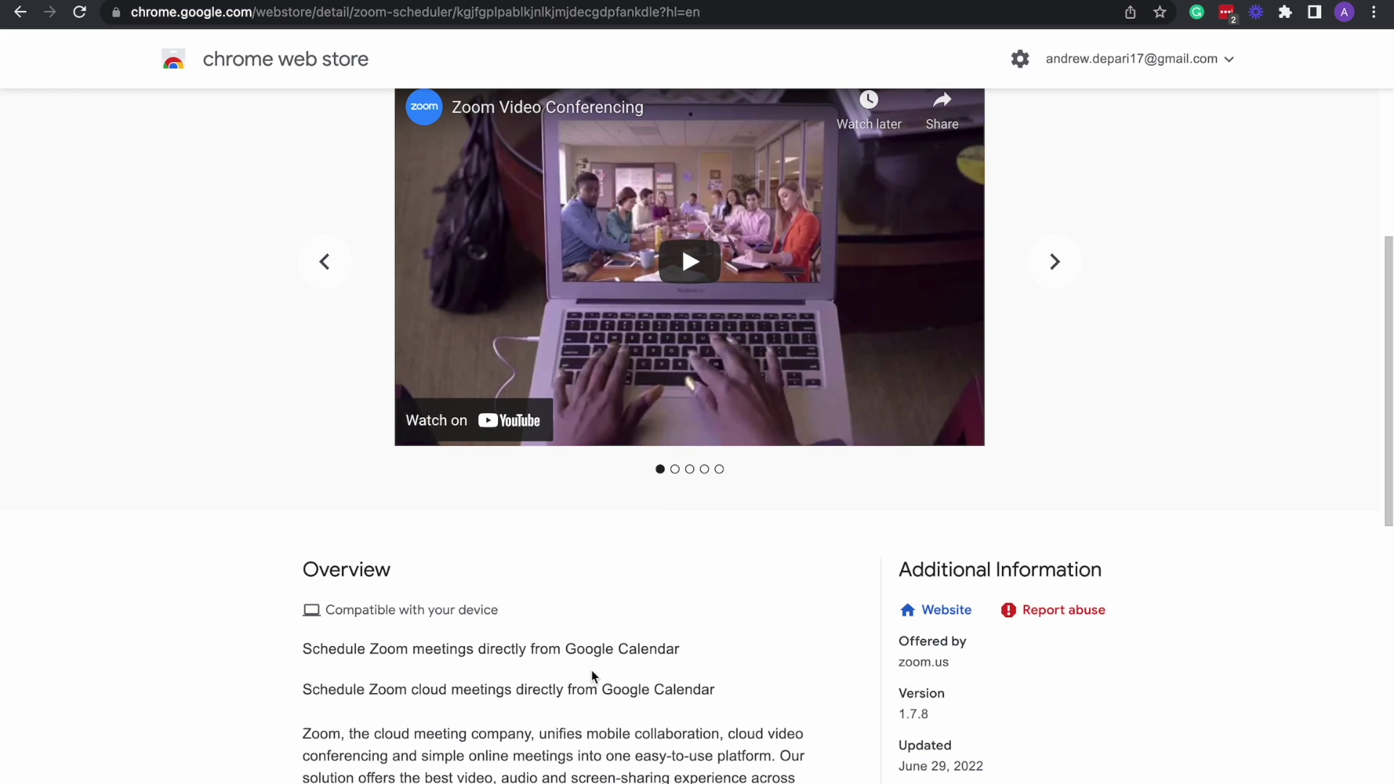
{"action": "scroll", "coordinate": [653, 661], "scroll_direction": "down", "scroll_amount": 4}
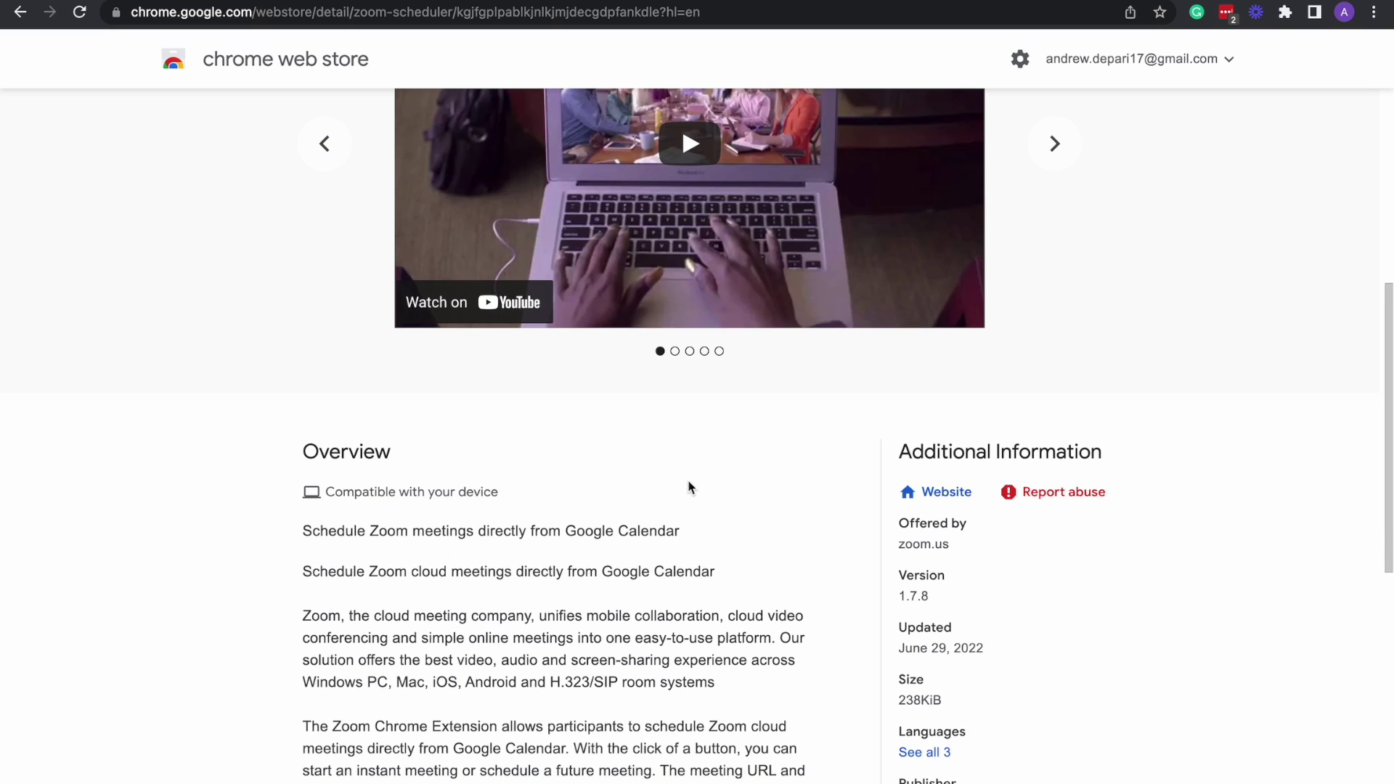
{"action": "scroll", "coordinate": [692, 488], "scroll_direction": "up", "scroll_amount": 1}
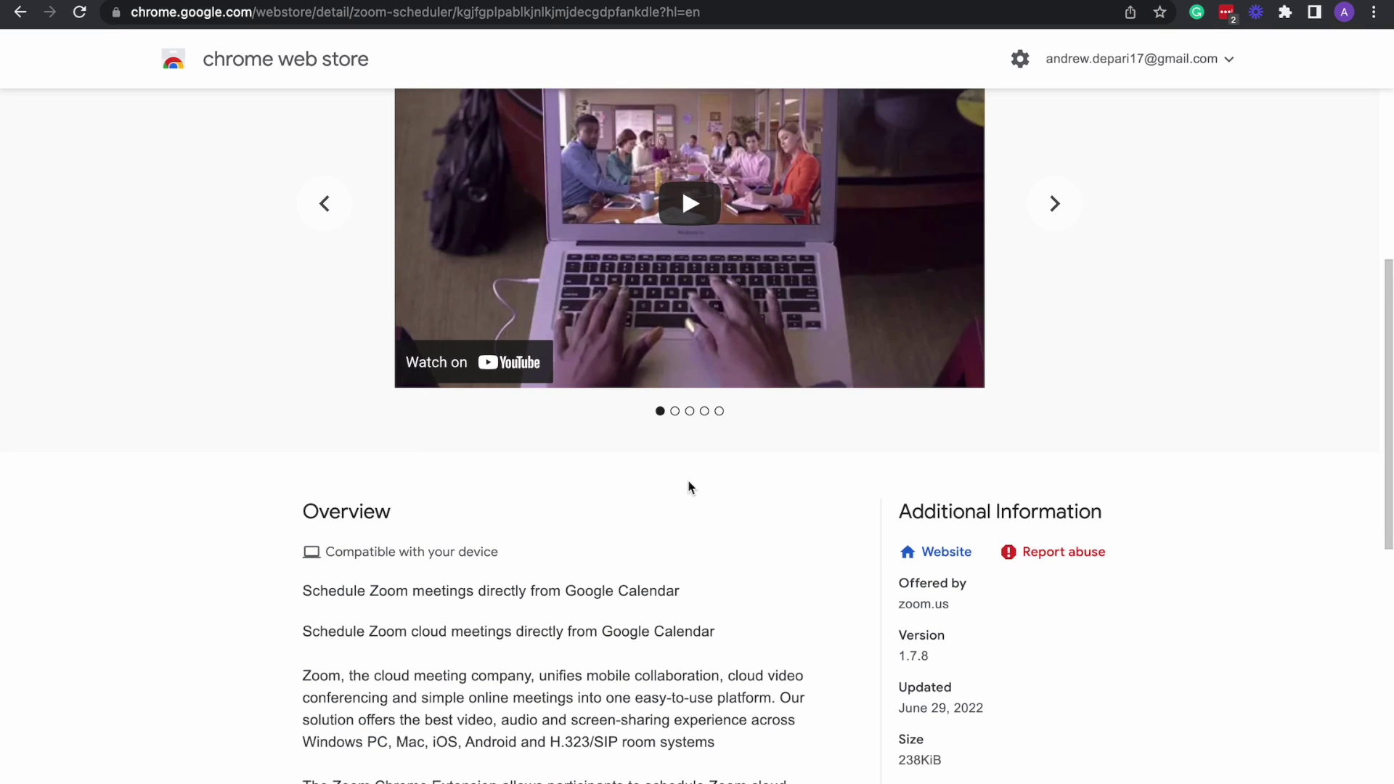
{"action": "scroll", "coordinate": [690, 485], "scroll_direction": "up", "scroll_amount": 7}
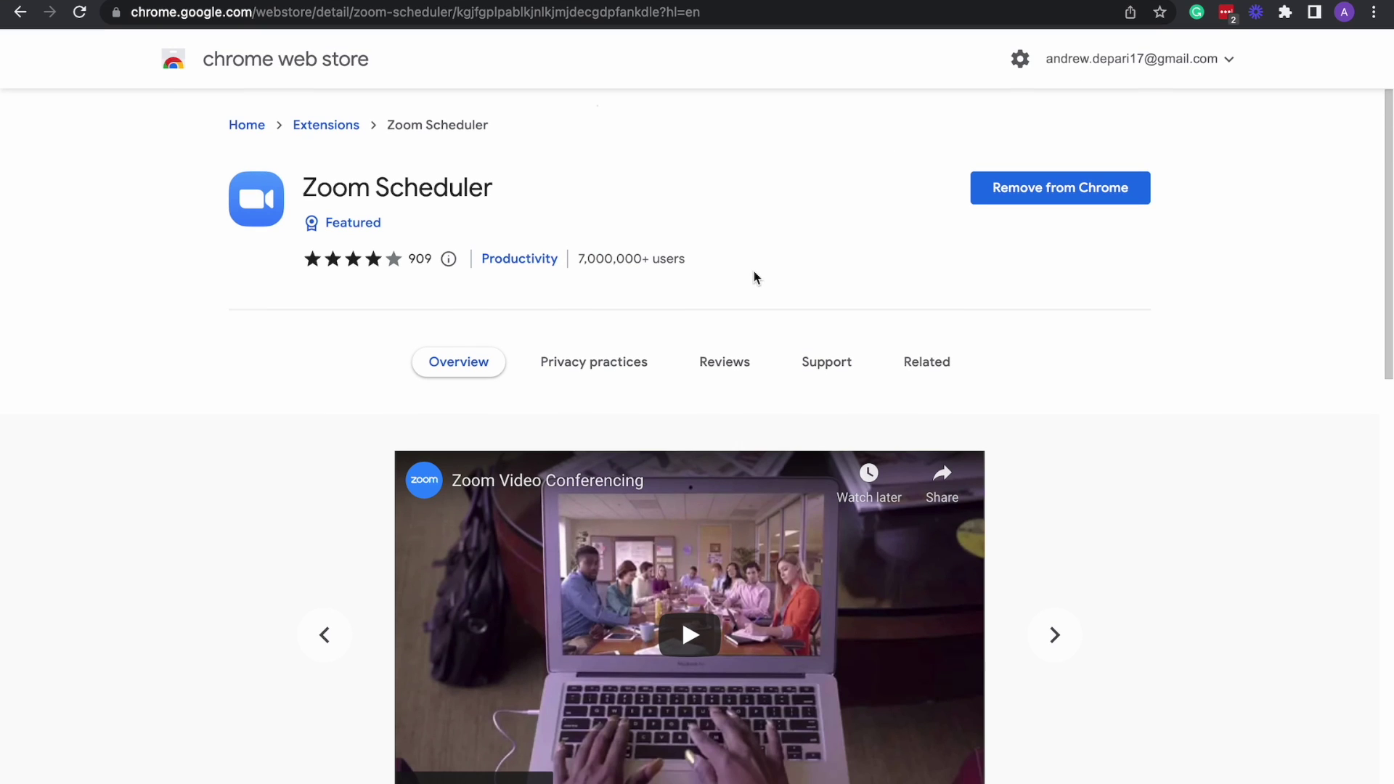
{"action": "left_click", "coordinate": [348, 10]}
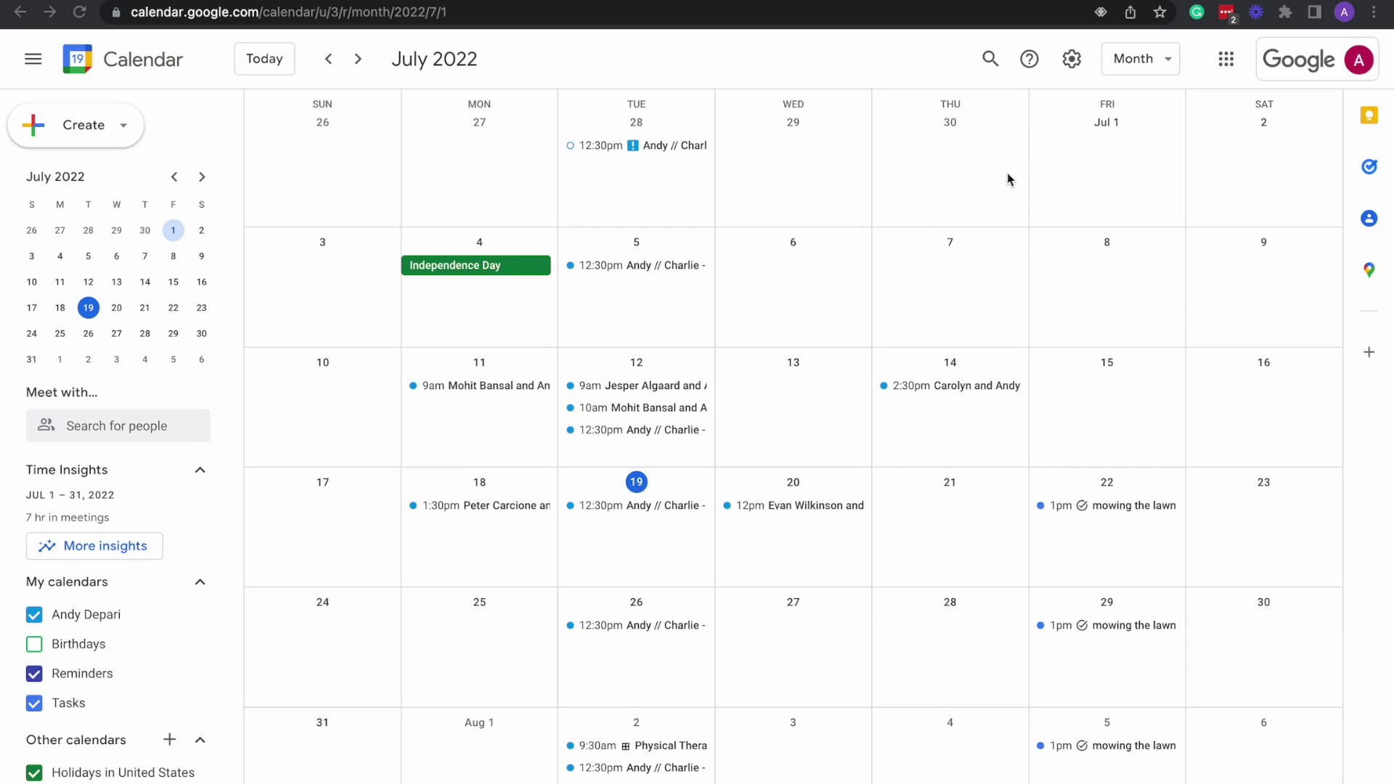
Preview the Zoom Scheduler popup from the Extensions menu, then reopen the installed extensions list.
{"action": "left_click", "coordinate": [1286, 13]}
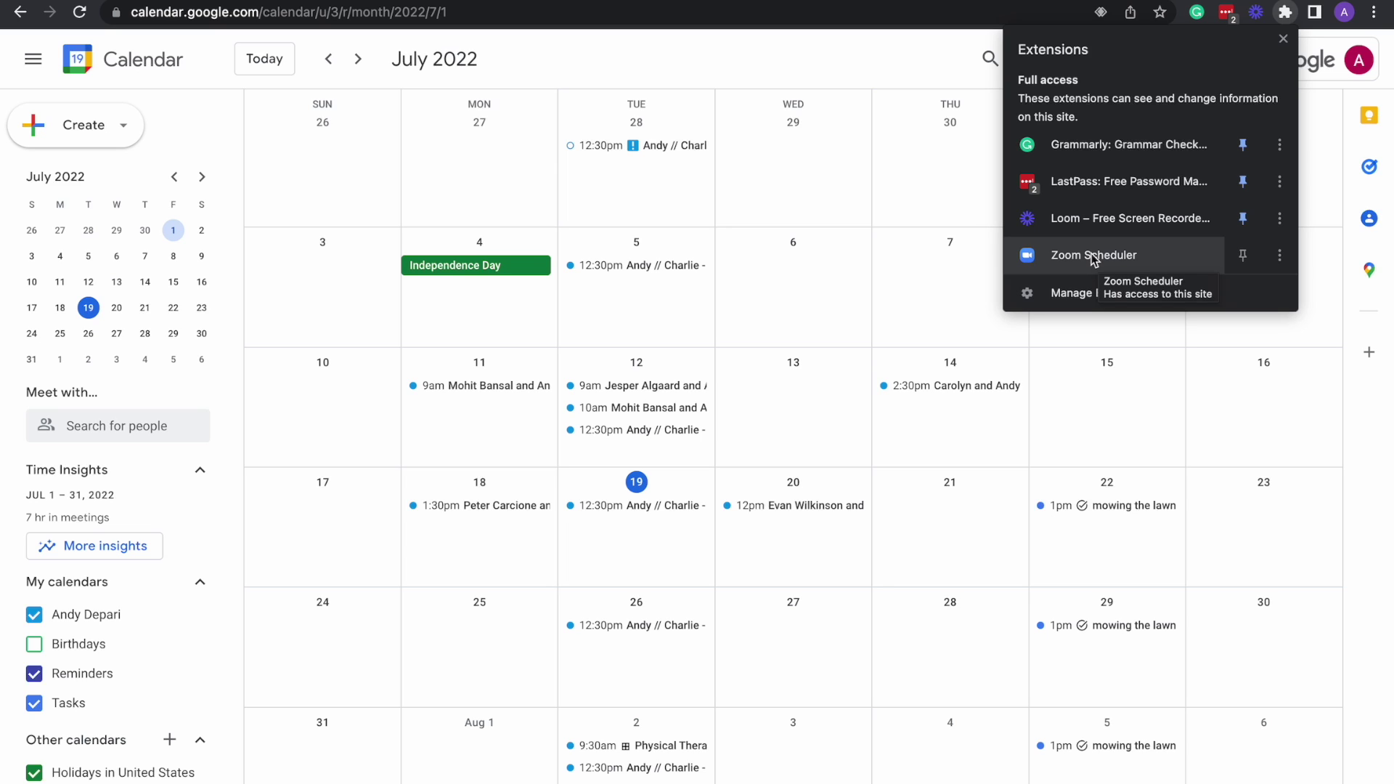
{"action": "left_click", "coordinate": [1091, 254]}
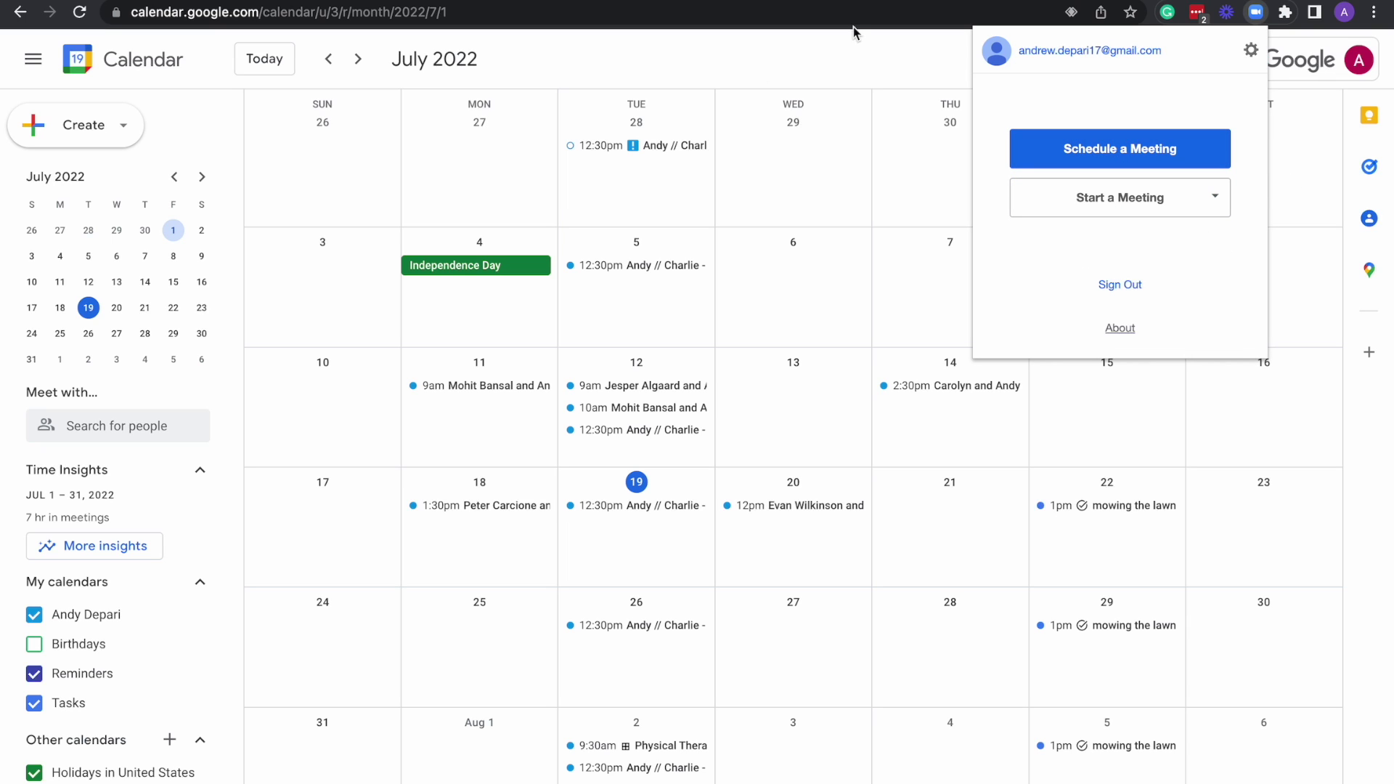
{"action": "left_click", "coordinate": [891, 68]}
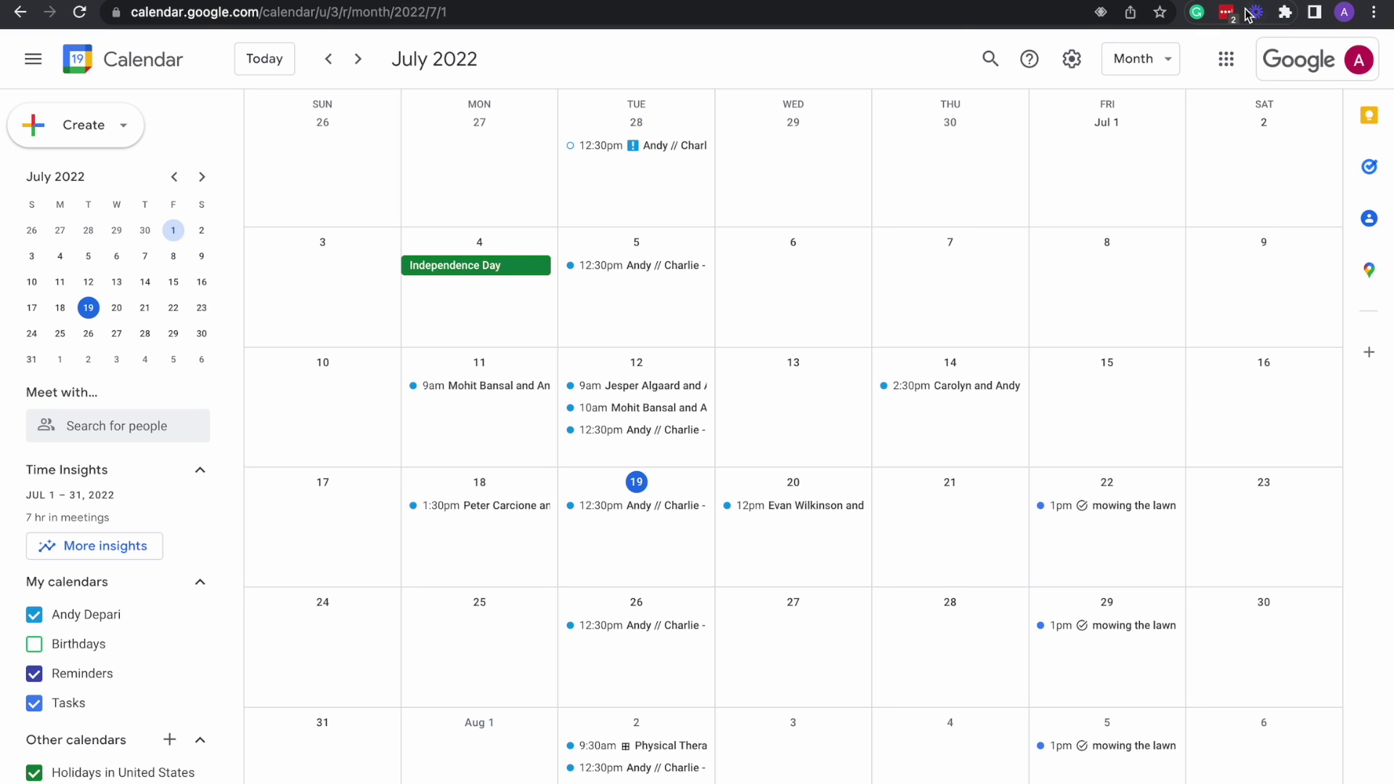
{"action": "left_click", "coordinate": [1287, 13]}
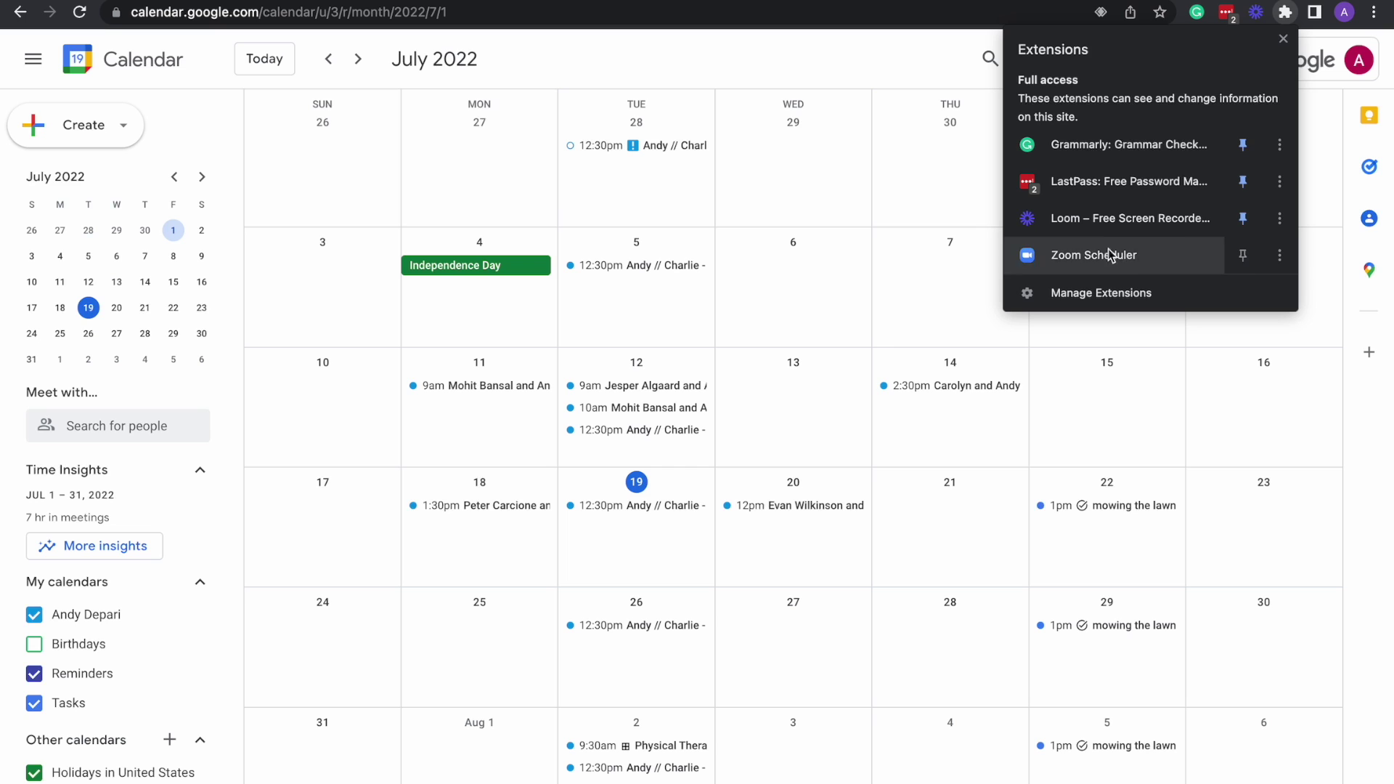
Pin Zoom Scheduler, open the Jul 20 noon meeting in the editor, and choose Make it a Zoom Meeting.
{"action": "left_click", "coordinate": [1244, 255]}
{"action": "left_click", "coordinate": [770, 505]}
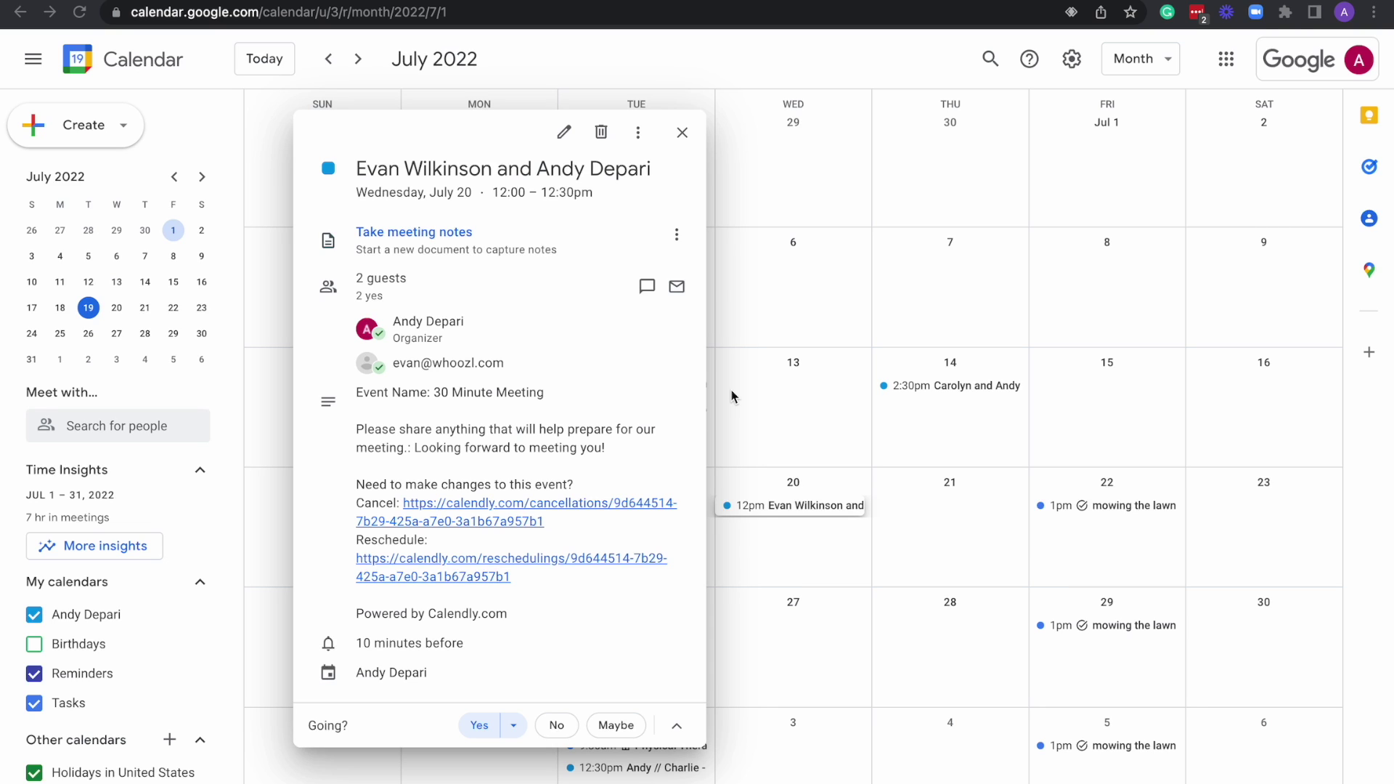
{"action": "left_click", "coordinate": [566, 134]}
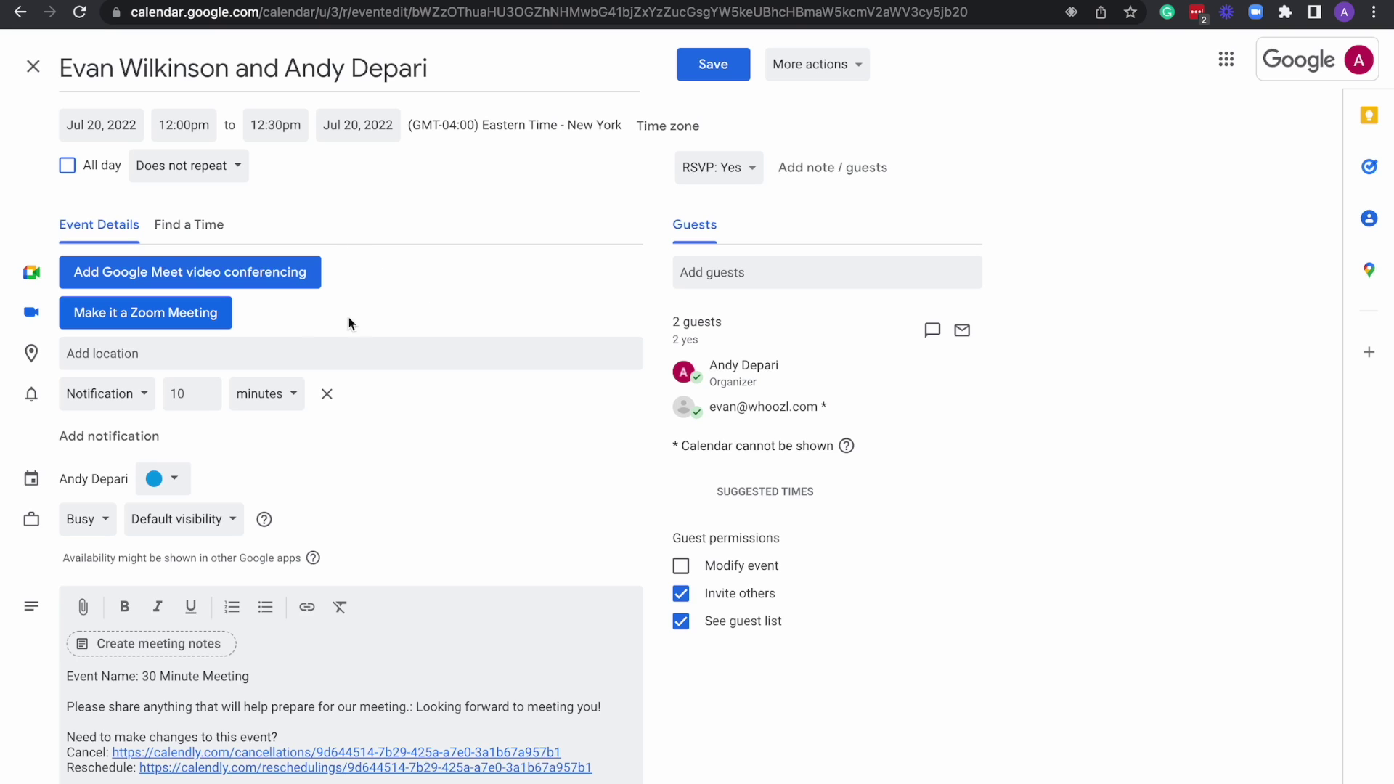
{"action": "left_click", "coordinate": [193, 315]}
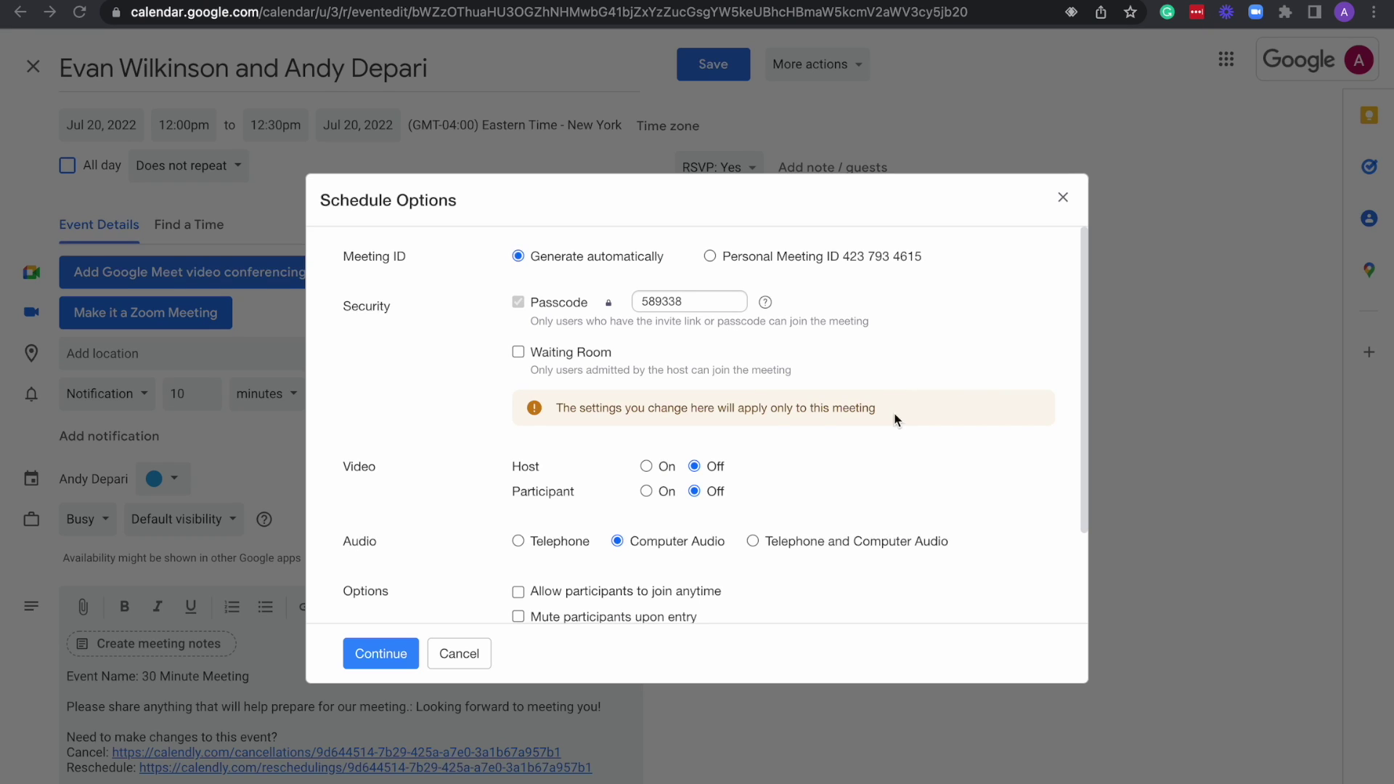
Turn on Waiting Room in Zoom's Schedule Options and continue to add the Zoom link as location.
{"action": "scroll", "coordinate": [918, 360], "scroll_direction": "down", "scroll_amount": 1}
{"action": "scroll", "coordinate": [918, 360], "scroll_direction": "up", "scroll_amount": 1}
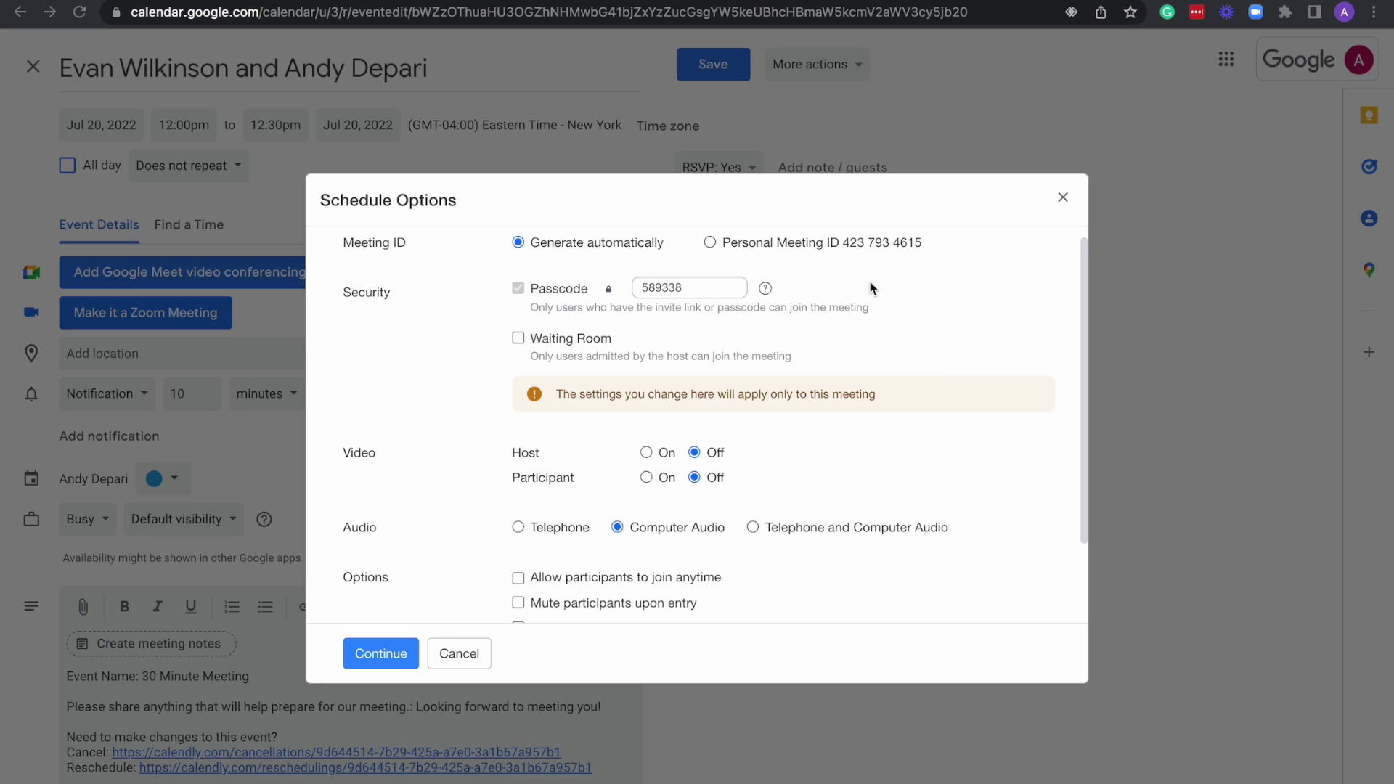
{"action": "scroll", "coordinate": [891, 358], "scroll_direction": "down", "scroll_amount": 1}
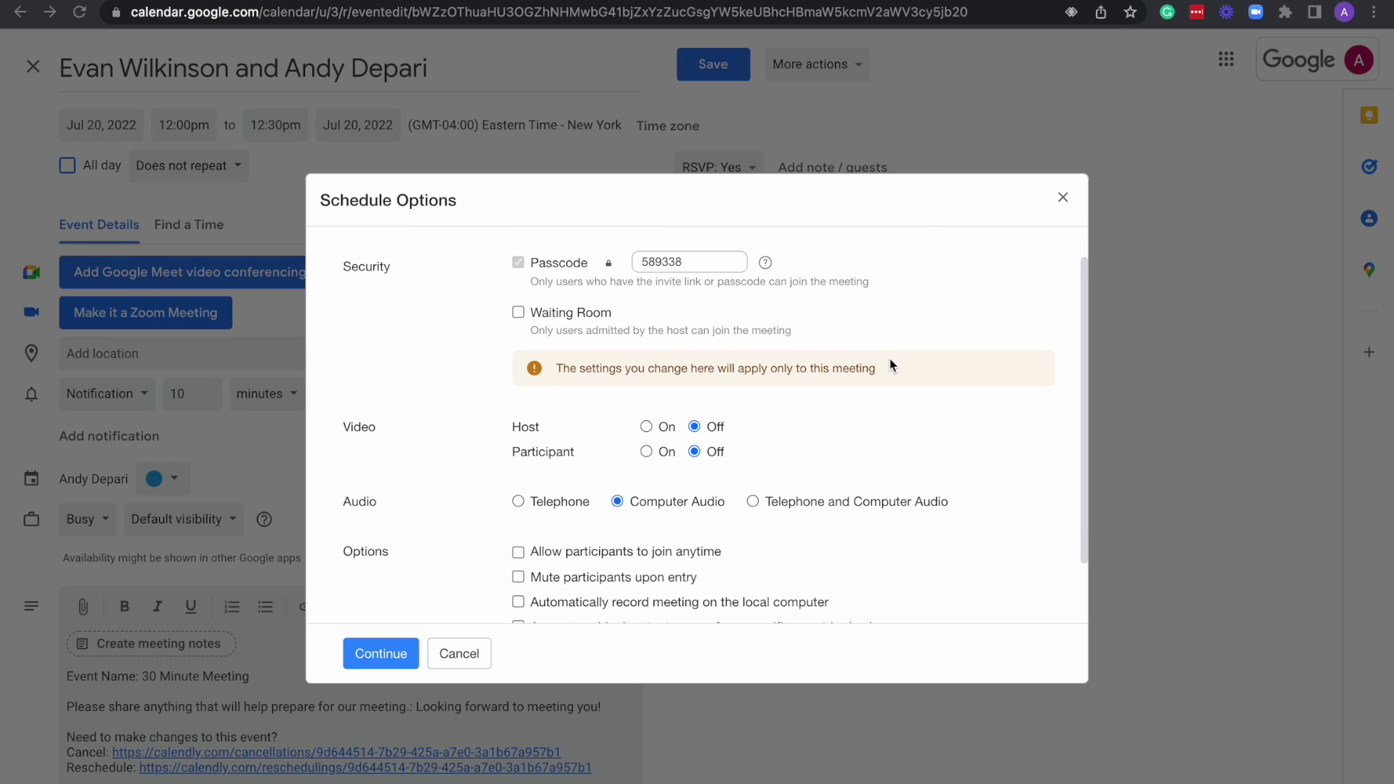
{"action": "left_click", "coordinate": [519, 313]}
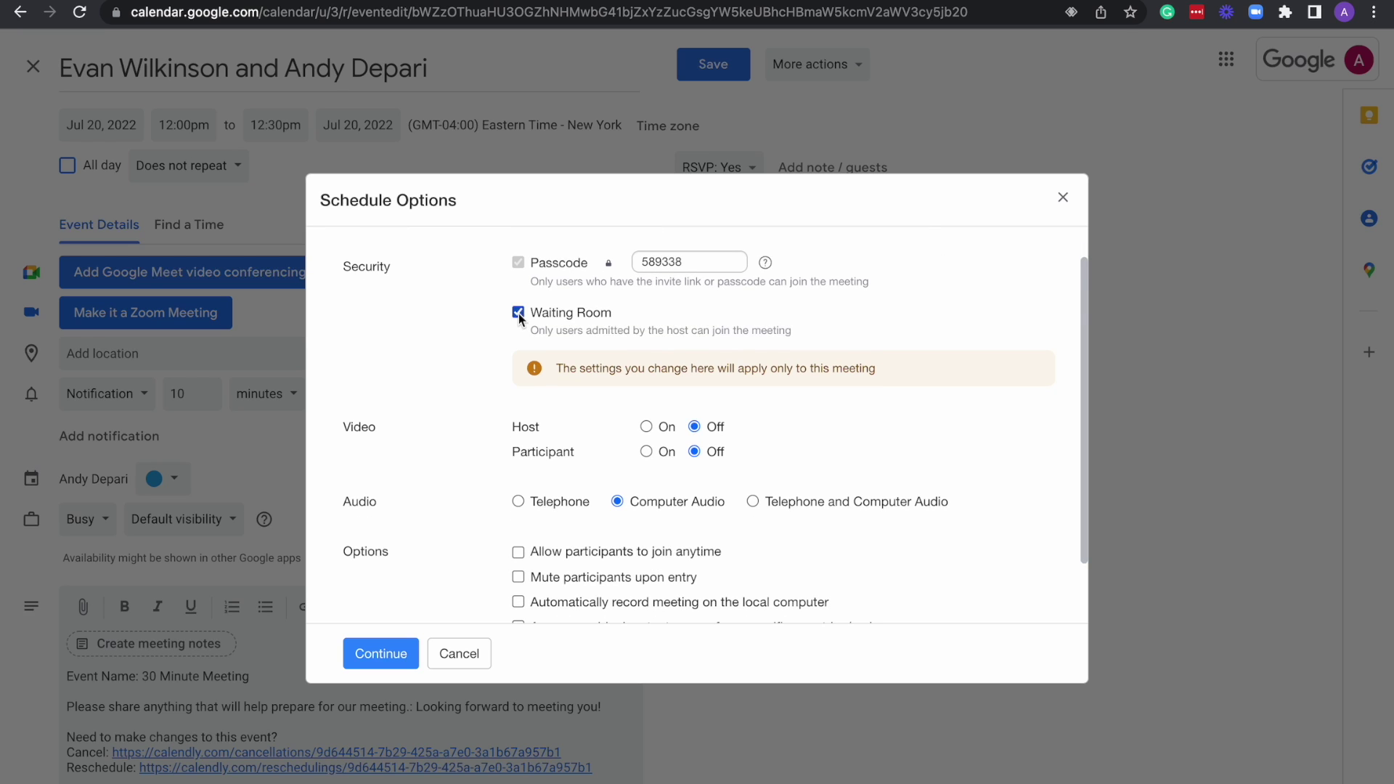
{"action": "scroll", "coordinate": [733, 327], "scroll_direction": "down", "scroll_amount": 2}
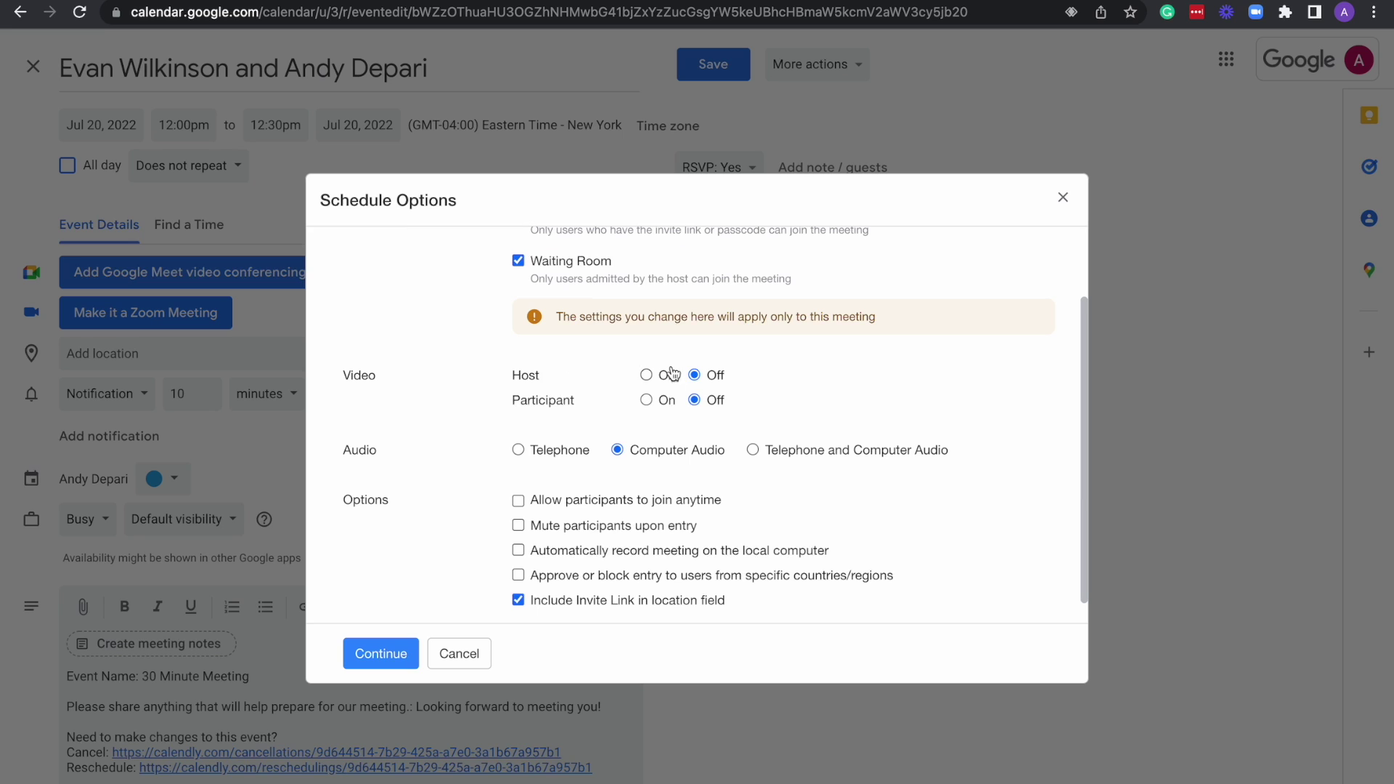
{"action": "scroll", "coordinate": [624, 364], "scroll_direction": "down", "scroll_amount": 1}
{"action": "scroll", "coordinate": [618, 361], "scroll_direction": "down", "scroll_amount": 1}
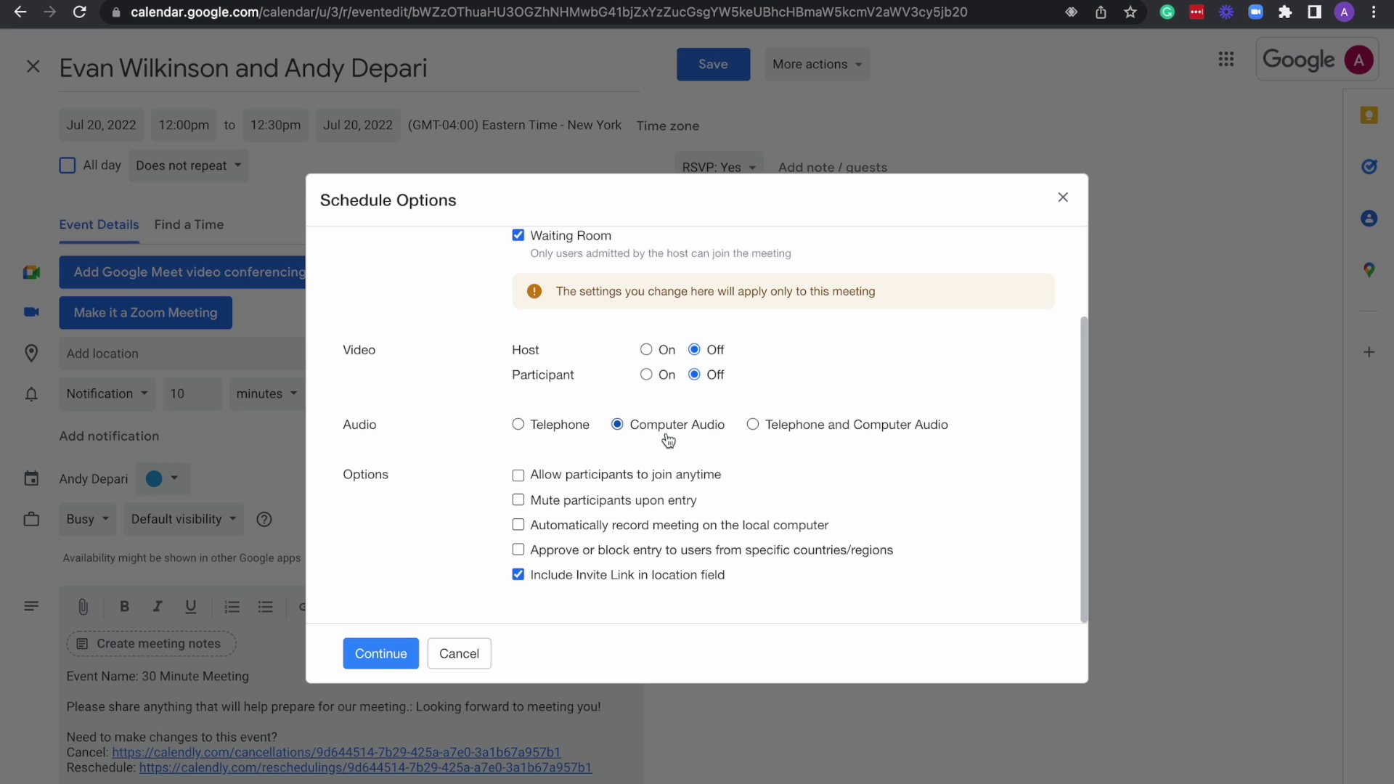
{"action": "left_click", "coordinate": [396, 653]}
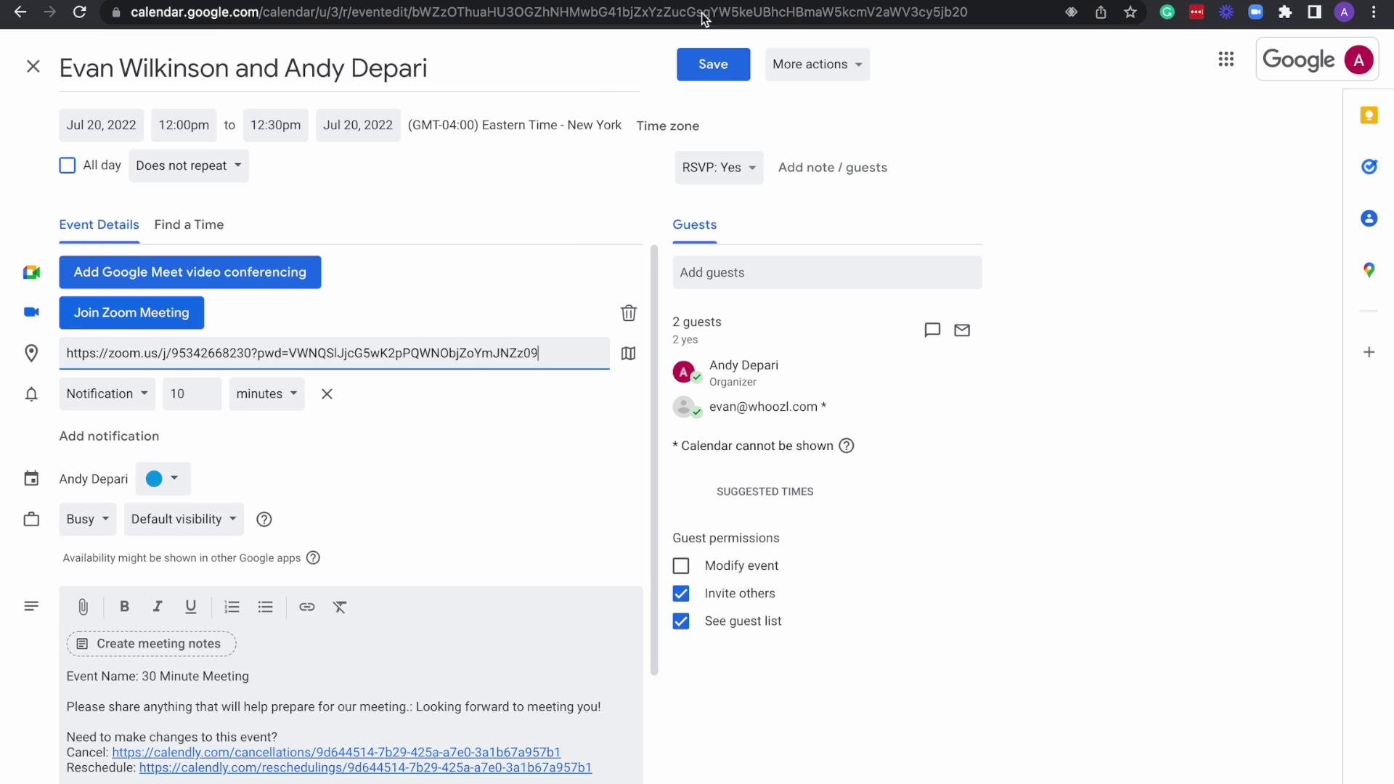
Save the Jul 20 Zoom meeting and send update emails to the existing guests.
{"action": "left_click", "coordinate": [718, 68]}
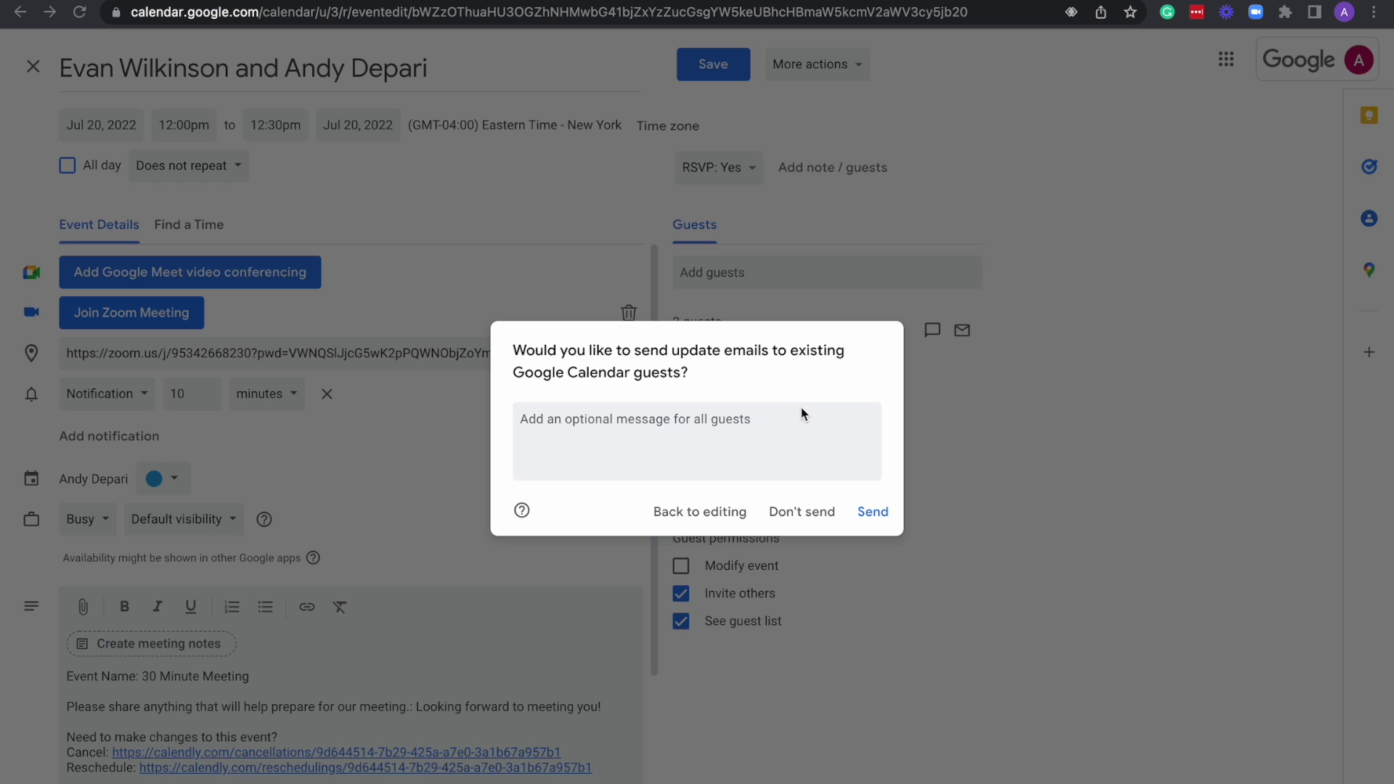
{"action": "left_click", "coordinate": [873, 513]}
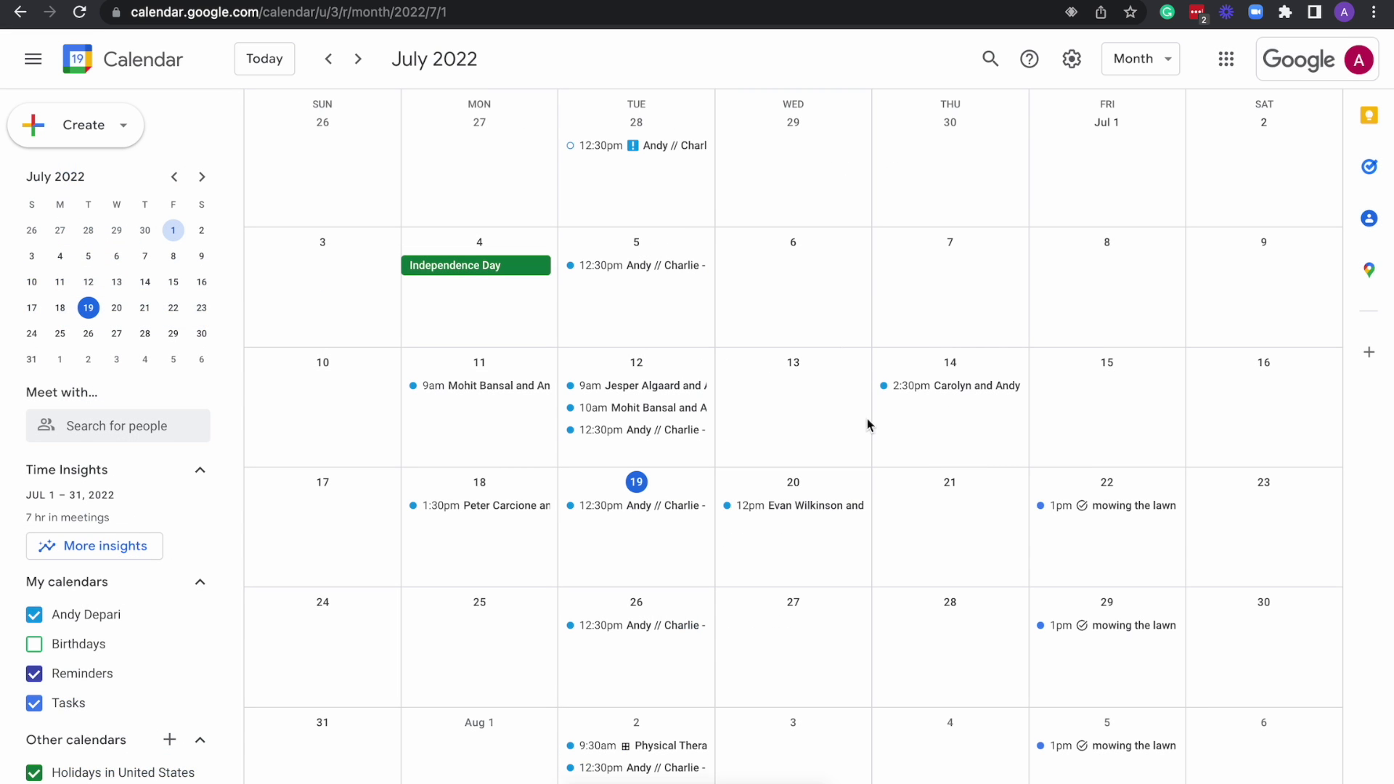
Return to July 2022 and review the Jul 20 event's Zoom join link, meeting ID and passcode.
{"action": "scroll", "coordinate": [970, 326], "scroll_direction": "down", "scroll_amount": 2}
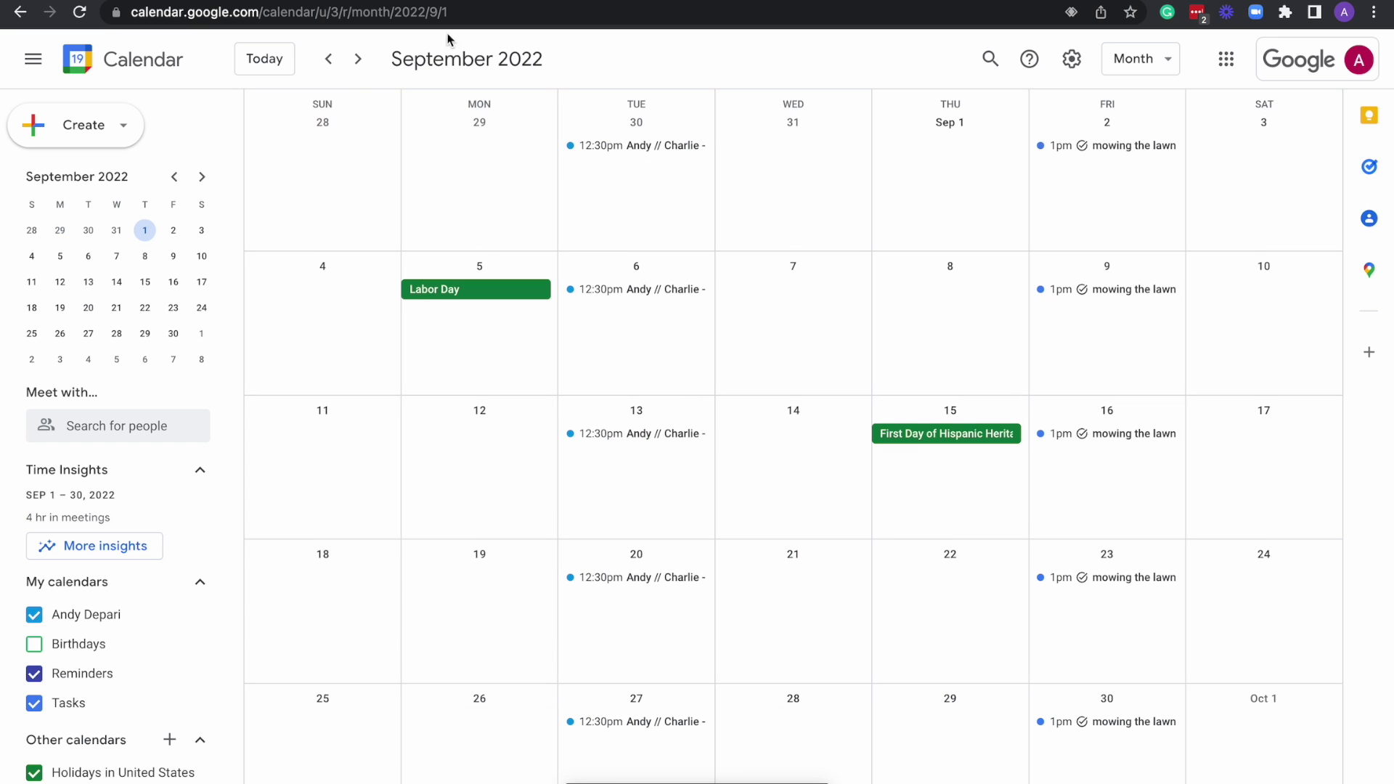
{"action": "left_click", "coordinate": [333, 59]}
{"action": "left_click", "coordinate": [332, 58]}
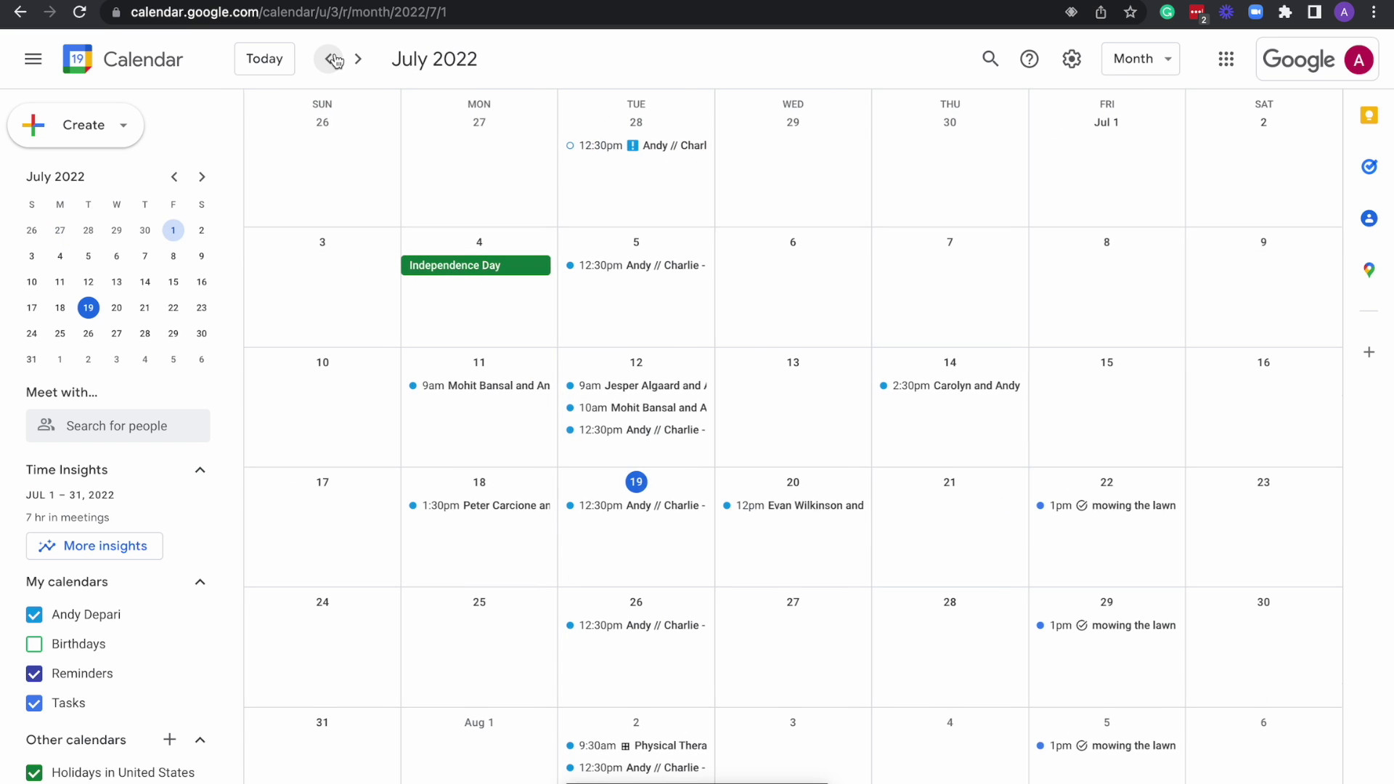
{"action": "left_click", "coordinate": [811, 512]}
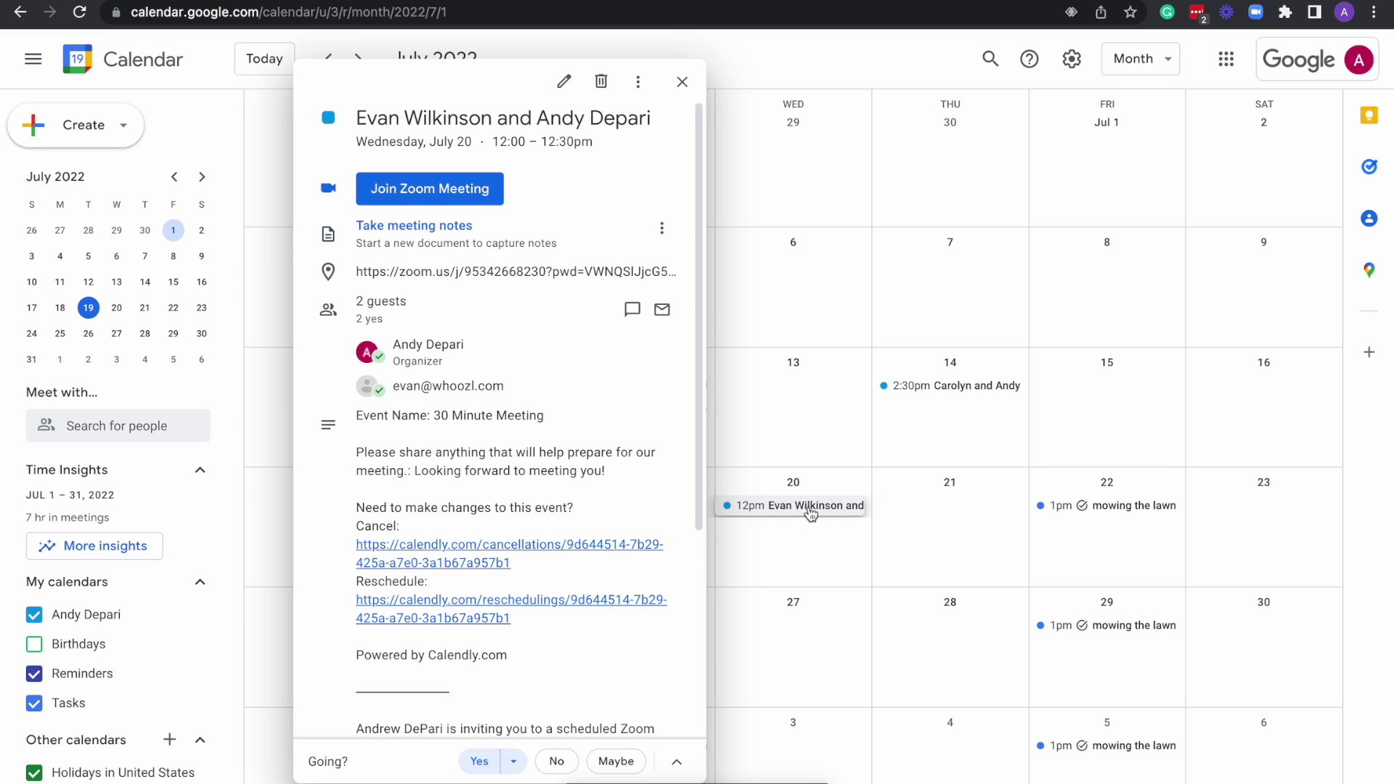
{"action": "scroll", "coordinate": [554, 393], "scroll_direction": "down", "scroll_amount": 4}
{"action": "scroll", "coordinate": [553, 393], "scroll_direction": "down", "scroll_amount": 1}
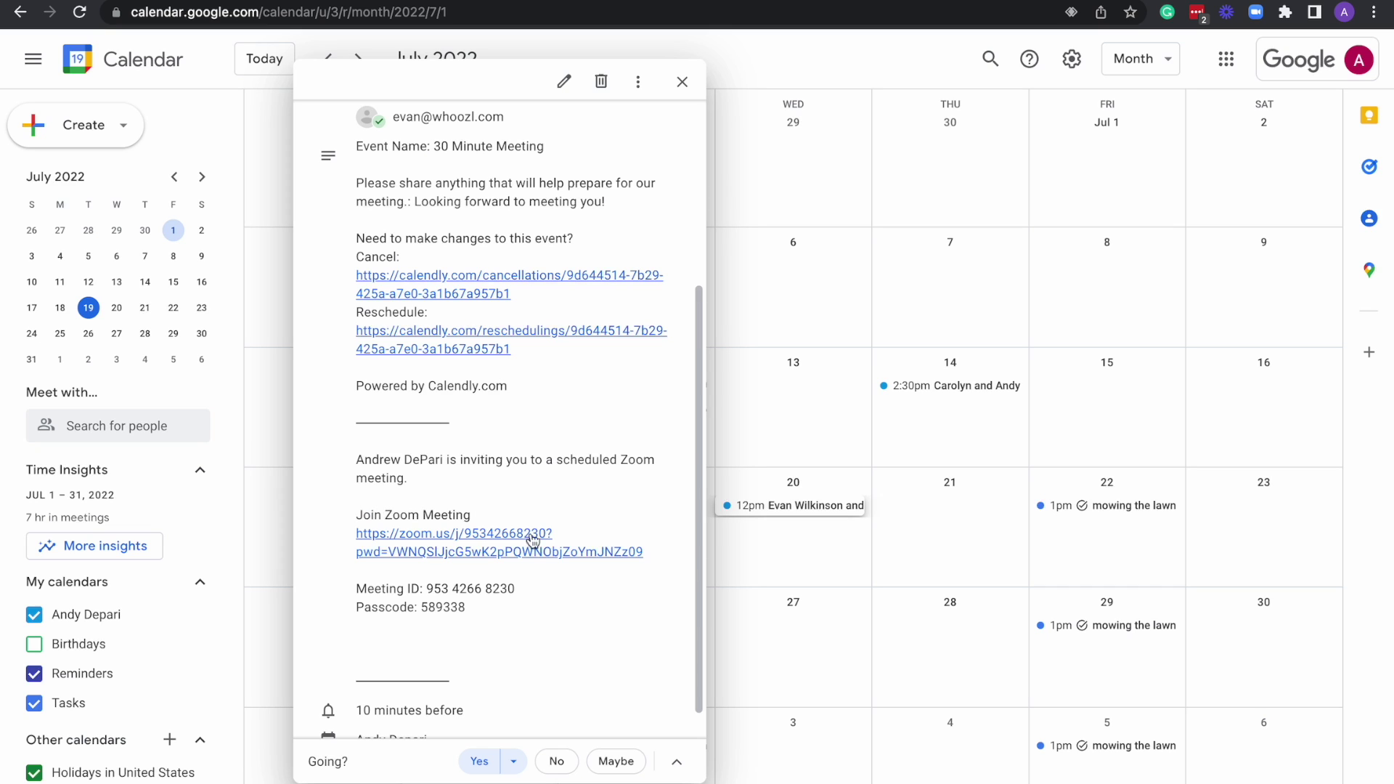
{"action": "scroll", "coordinate": [545, 501], "scroll_direction": "down", "scroll_amount": 1}
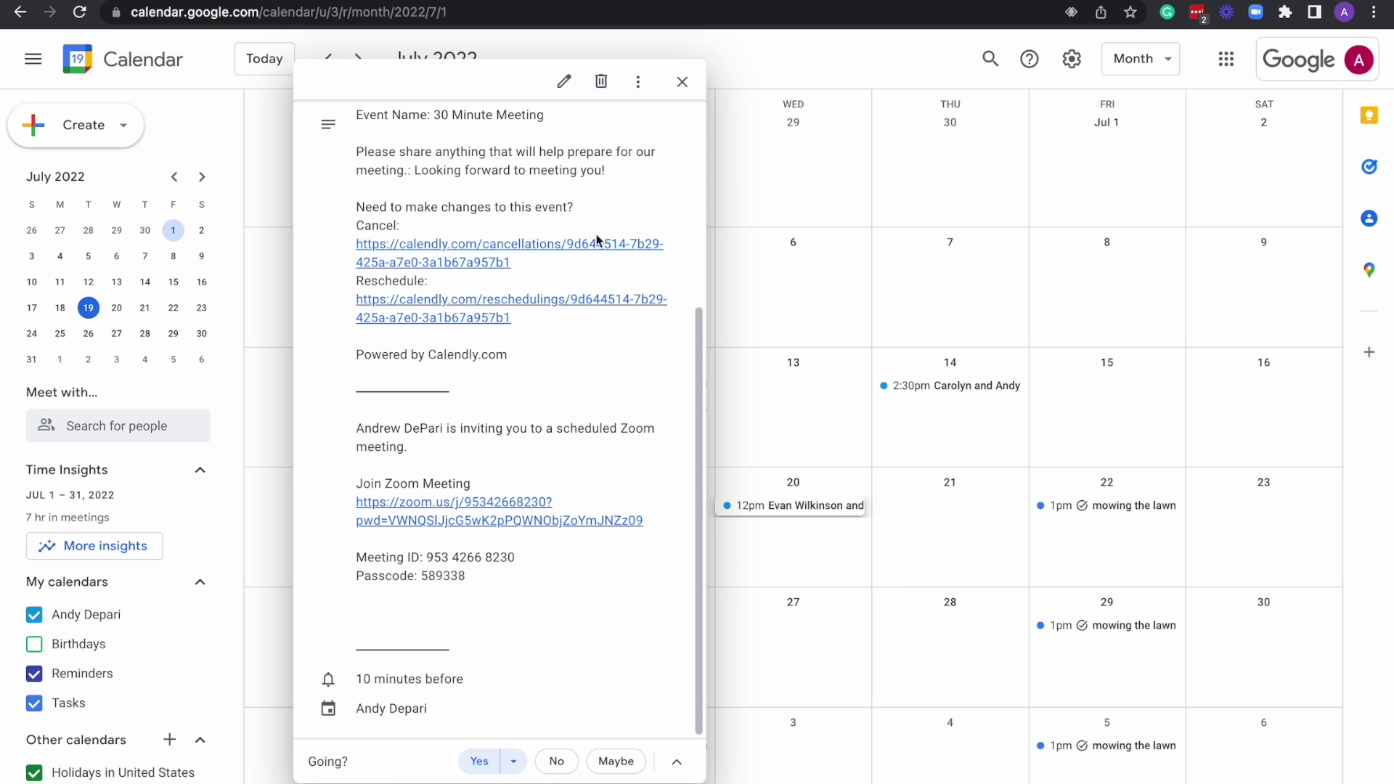
{"action": "mouse_move", "coordinate": [631, 2]}
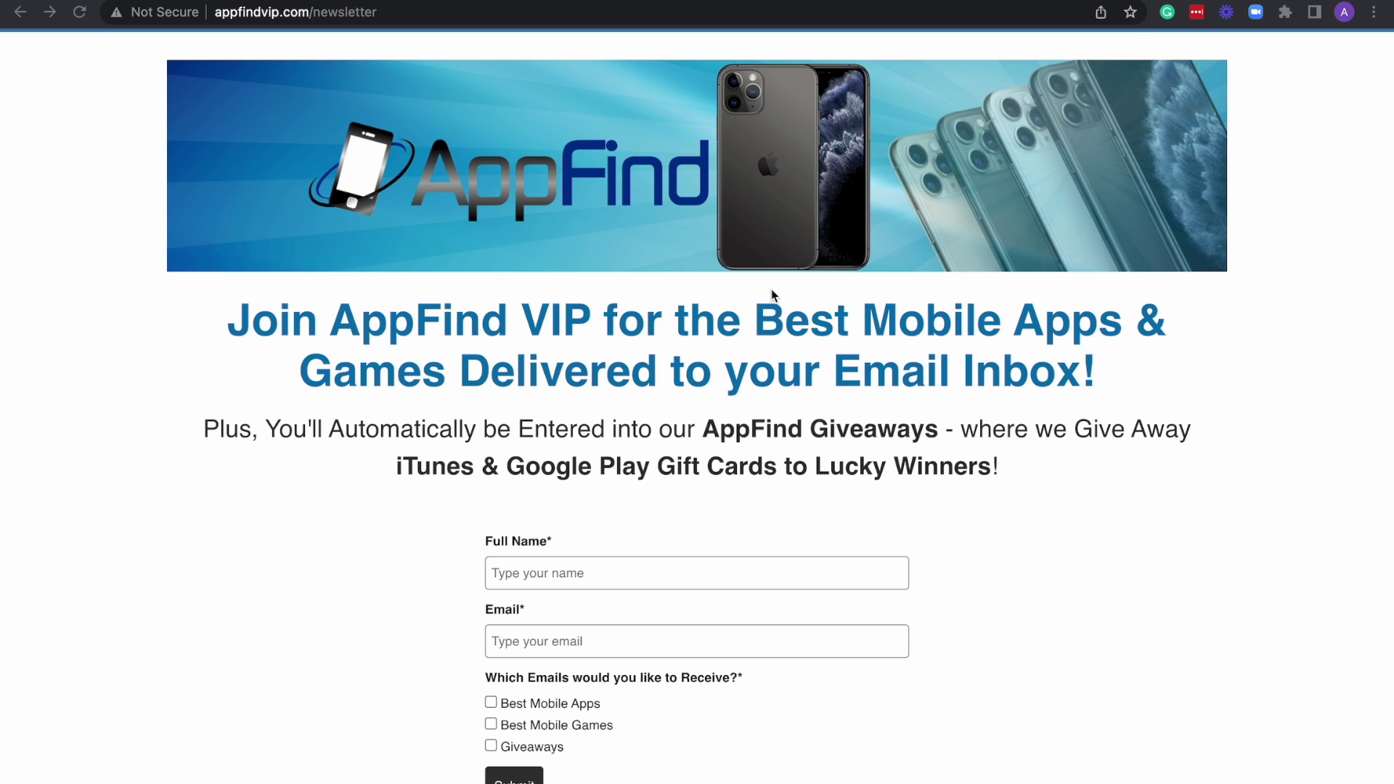
Scroll the AppFind newsletter page and the Best Rewards Apps 2022 list showing QuickThoughts and Rakuten.
{"action": "scroll", "coordinate": [729, 365], "scroll_direction": "down", "scroll_amount": 5}
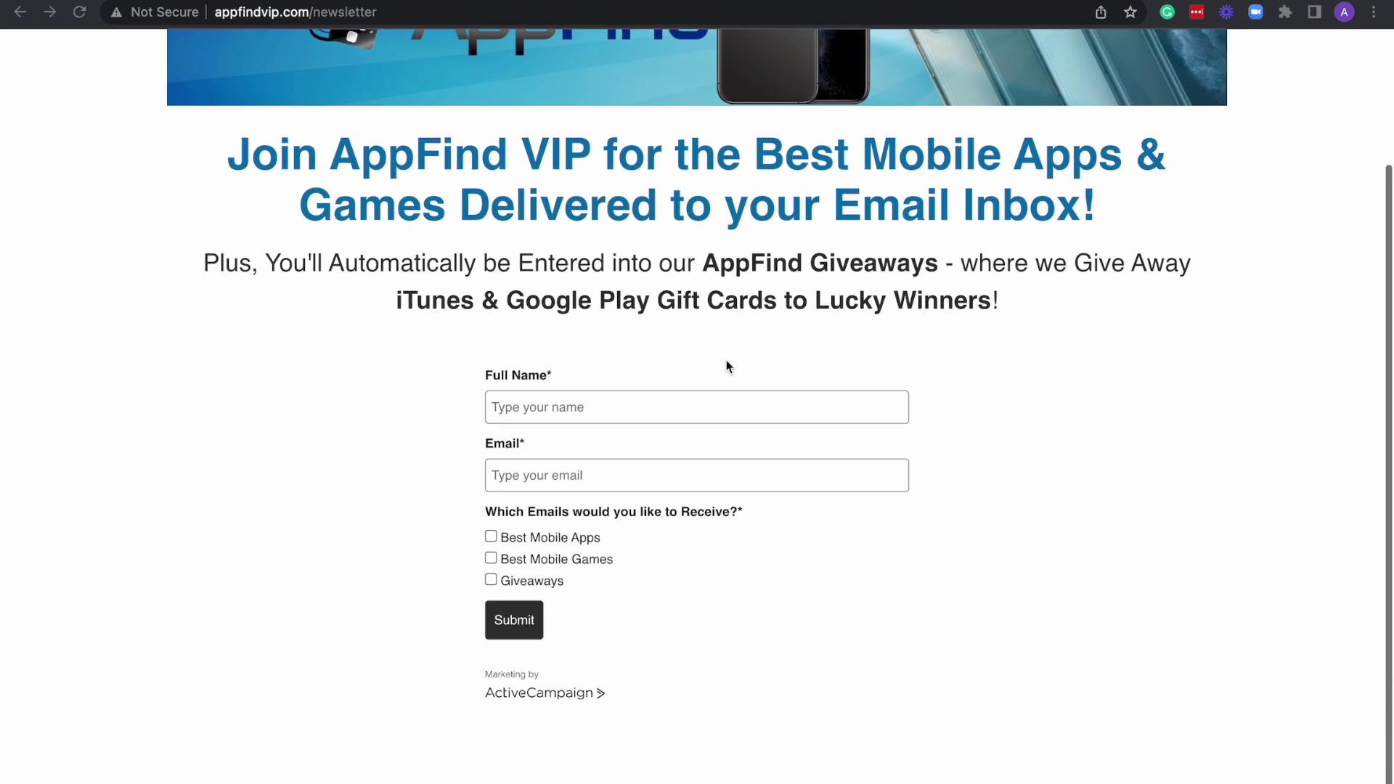
{"action": "scroll", "coordinate": [851, 312], "scroll_direction": "up", "scroll_amount": 3}
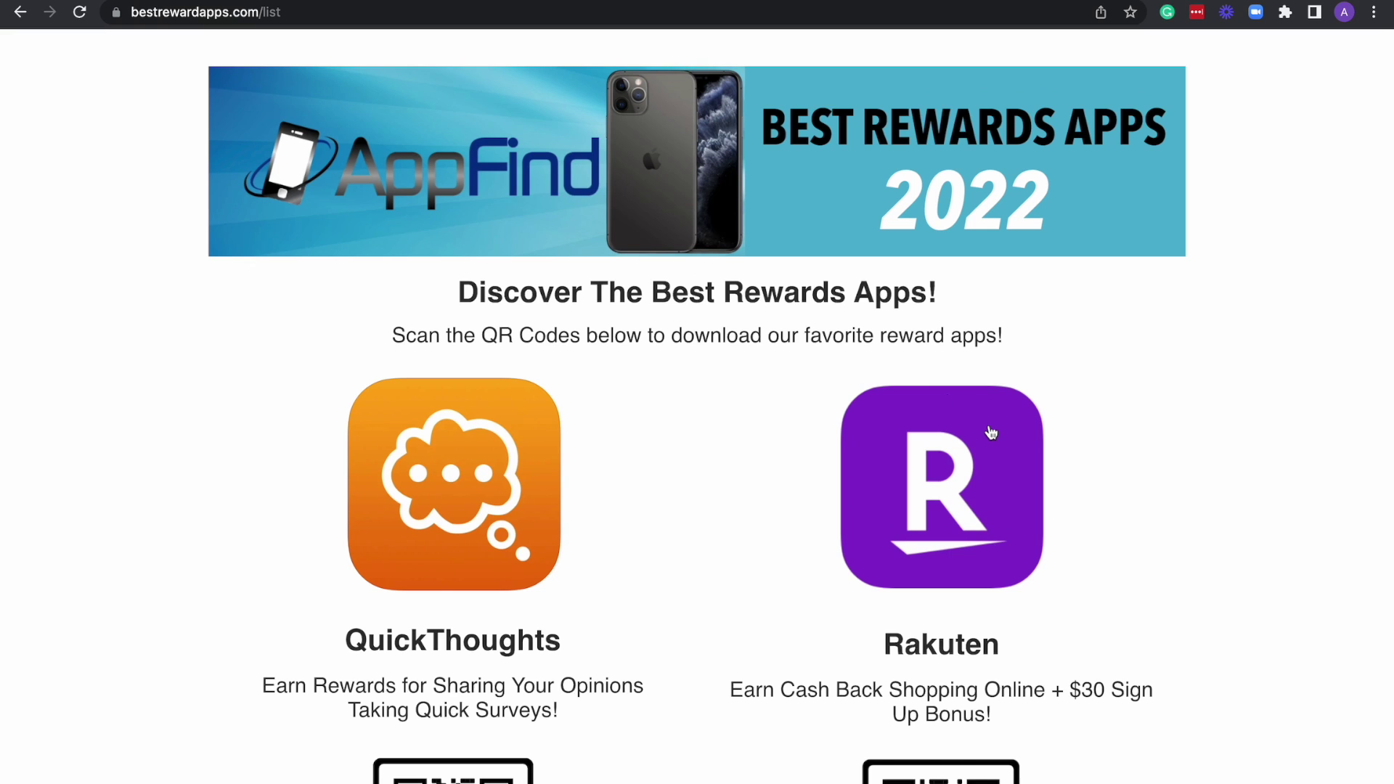
{"action": "scroll", "coordinate": [991, 433], "scroll_direction": "down", "scroll_amount": 2}
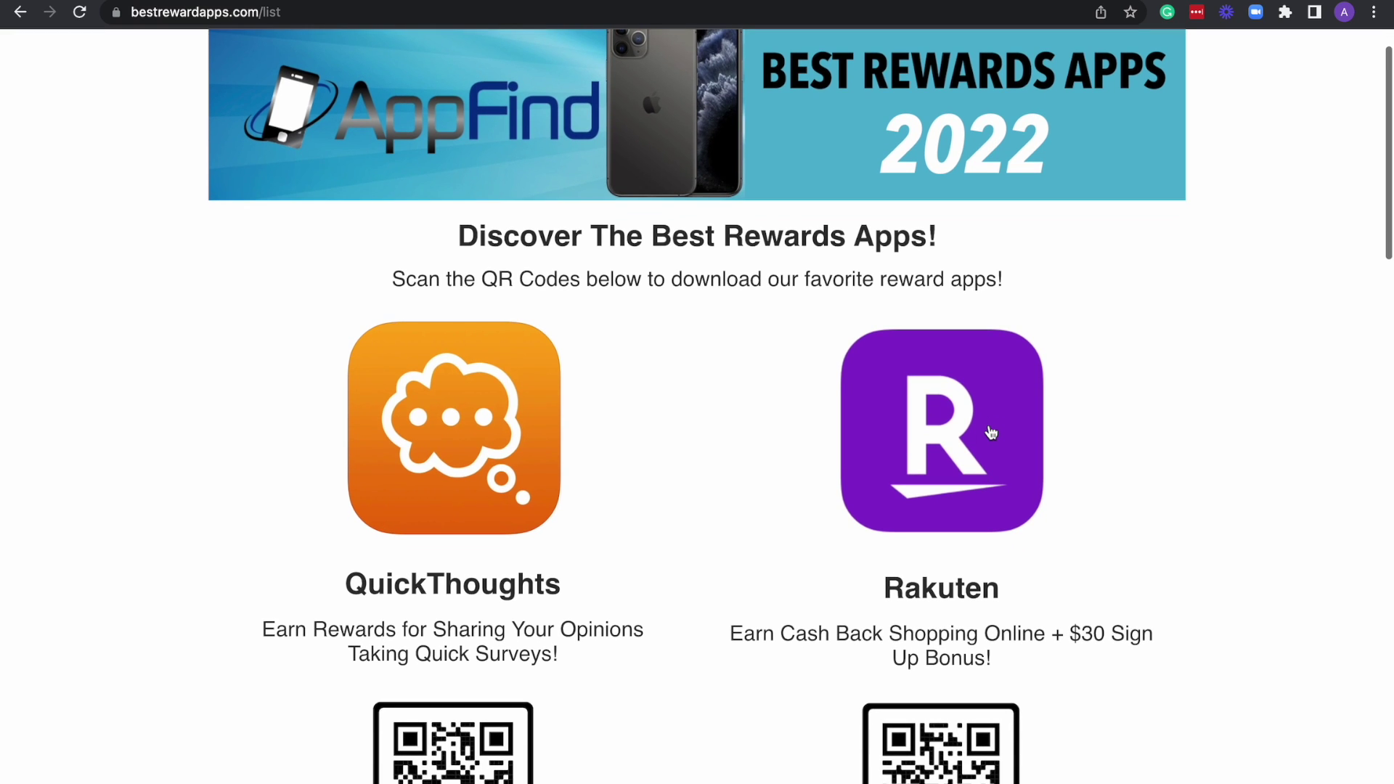
{"action": "scroll", "coordinate": [1064, 391], "scroll_direction": "down", "scroll_amount": 1}
{"action": "scroll", "coordinate": [1065, 392], "scroll_direction": "down", "scroll_amount": 1}
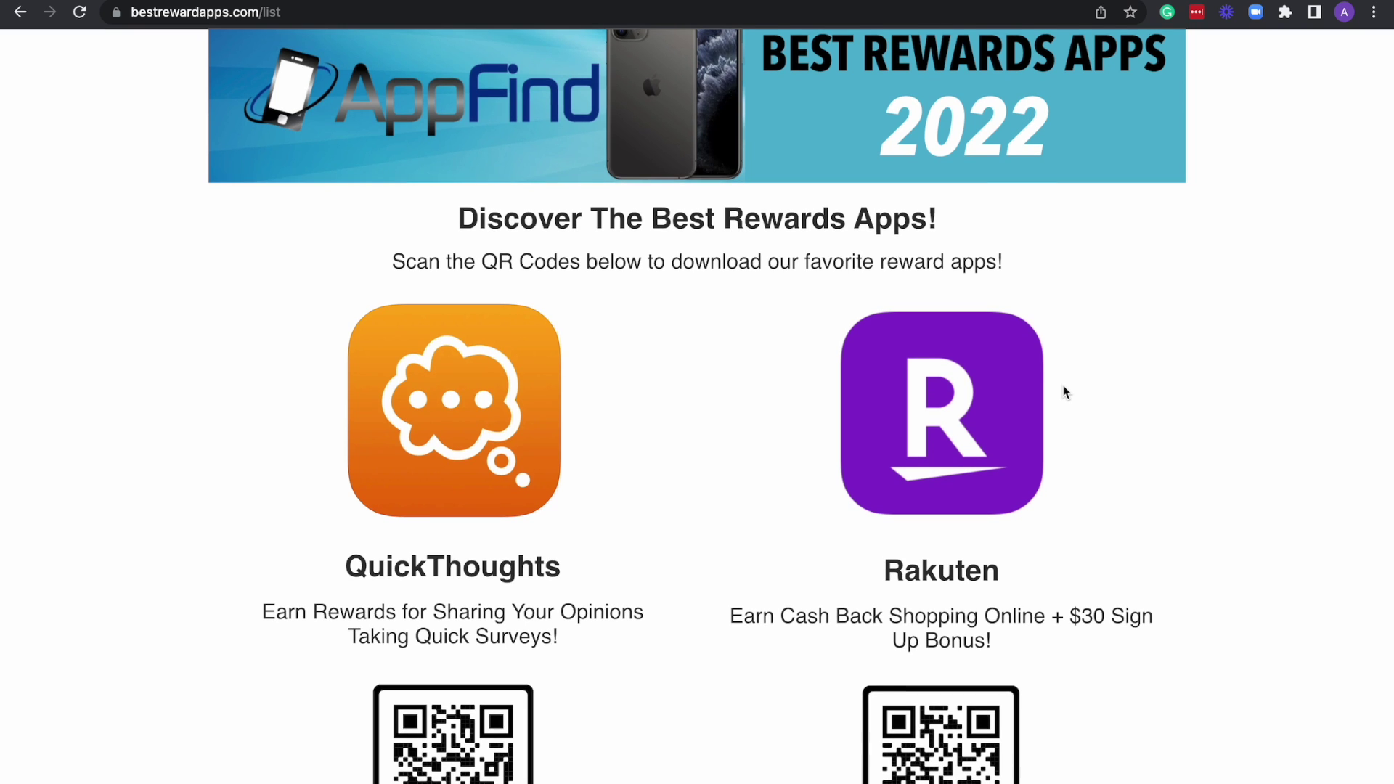
{"action": "scroll", "coordinate": [1064, 392], "scroll_direction": "down", "scroll_amount": 1}
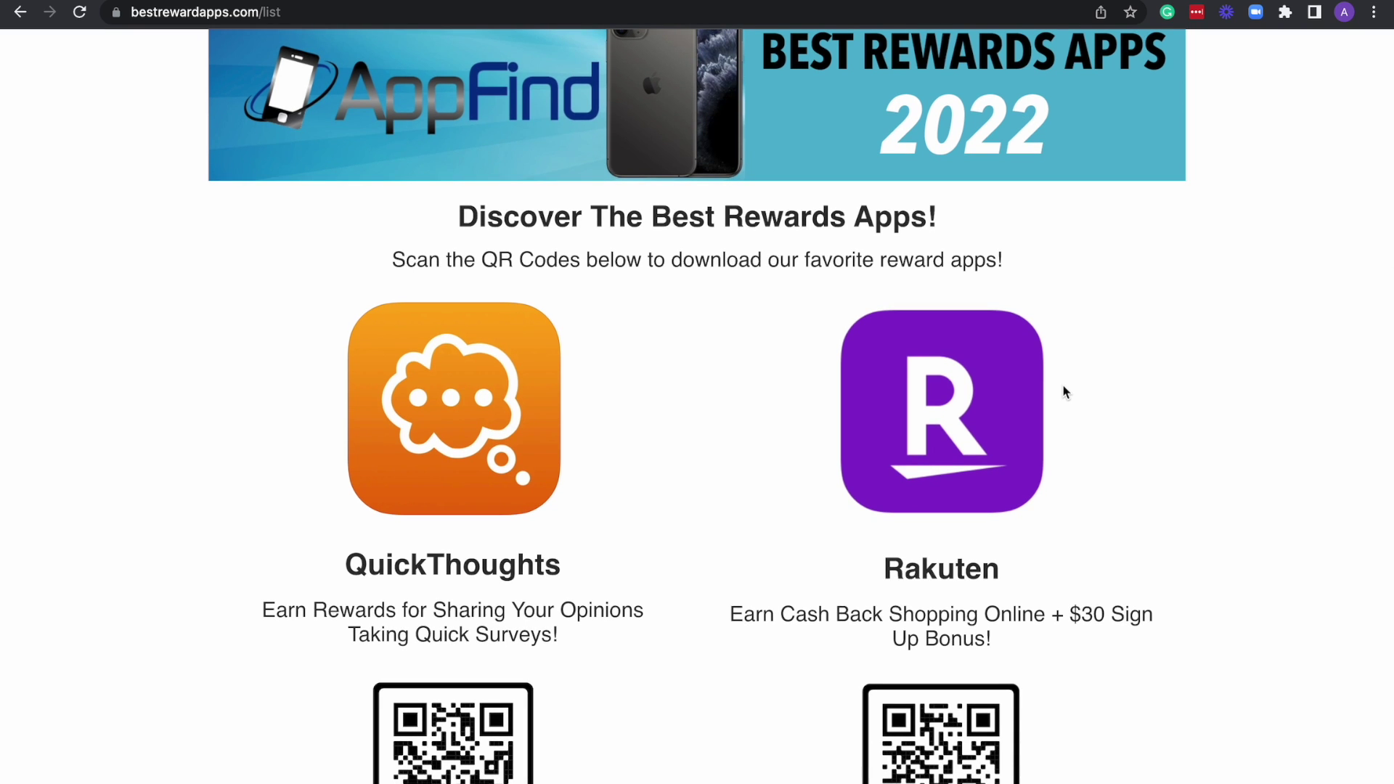